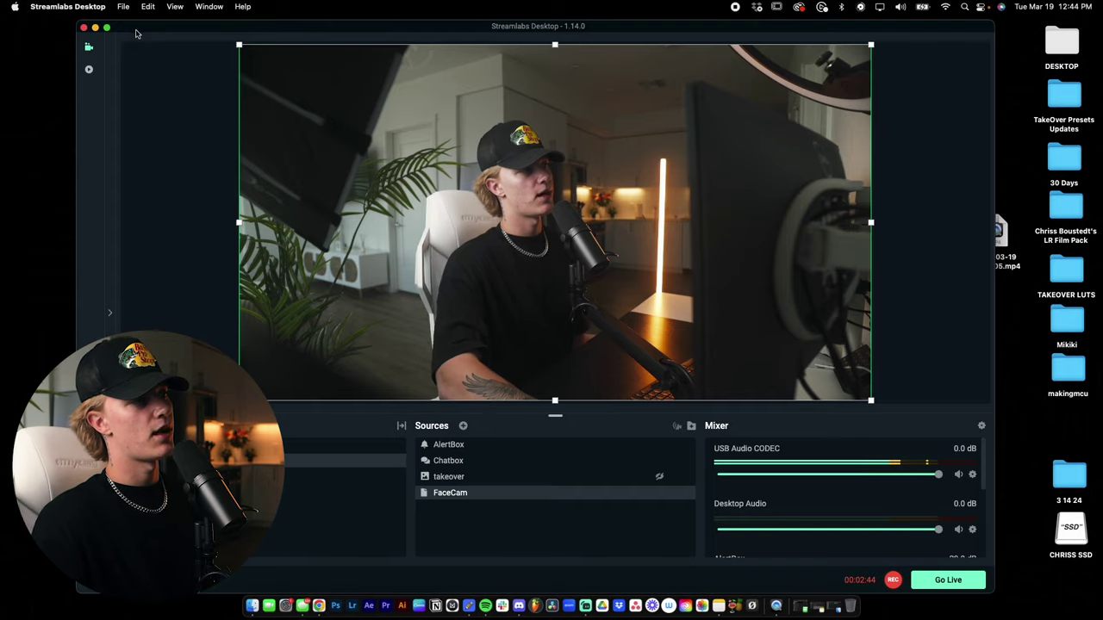
Step: Switch to Premiere Pro and create a new project named Talking Head Reel
key(F11)
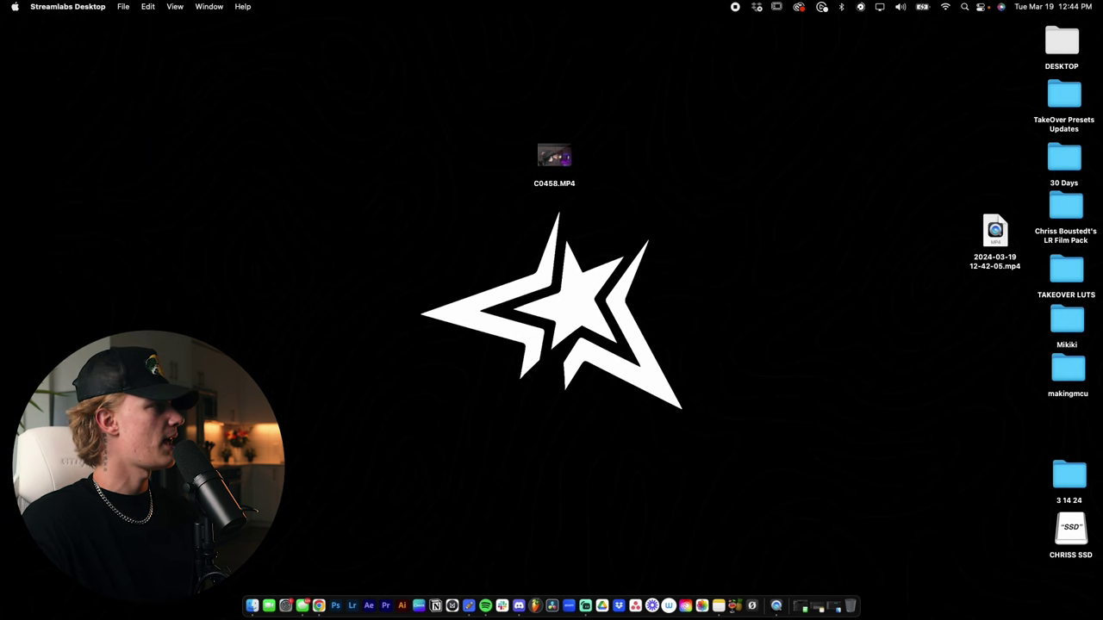
click(510, 385)
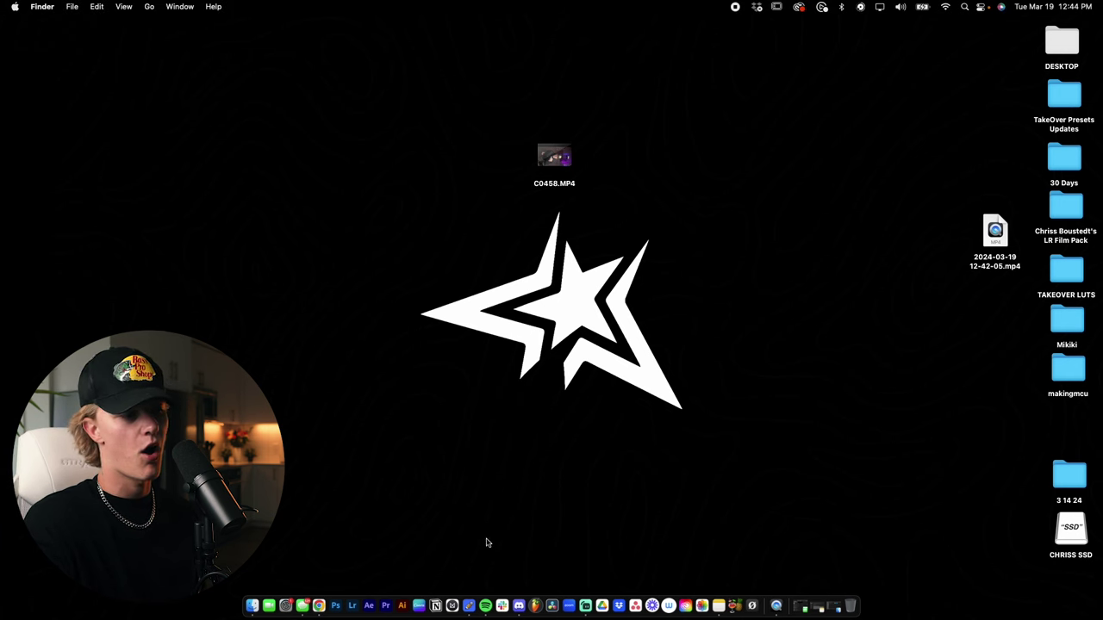
click(385, 607)
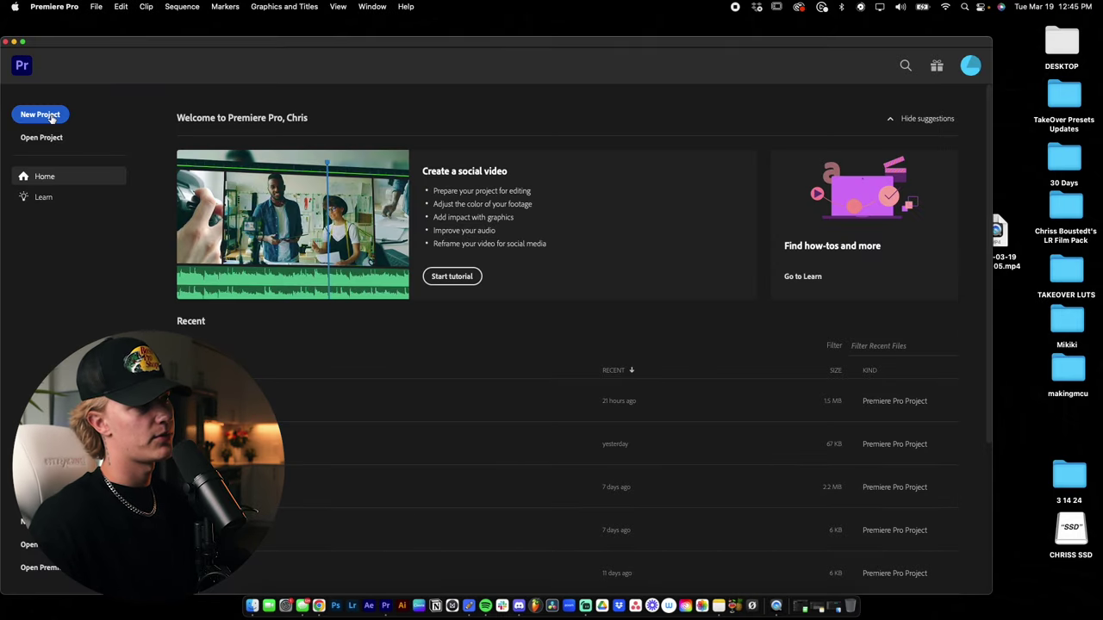
click(24, 42)
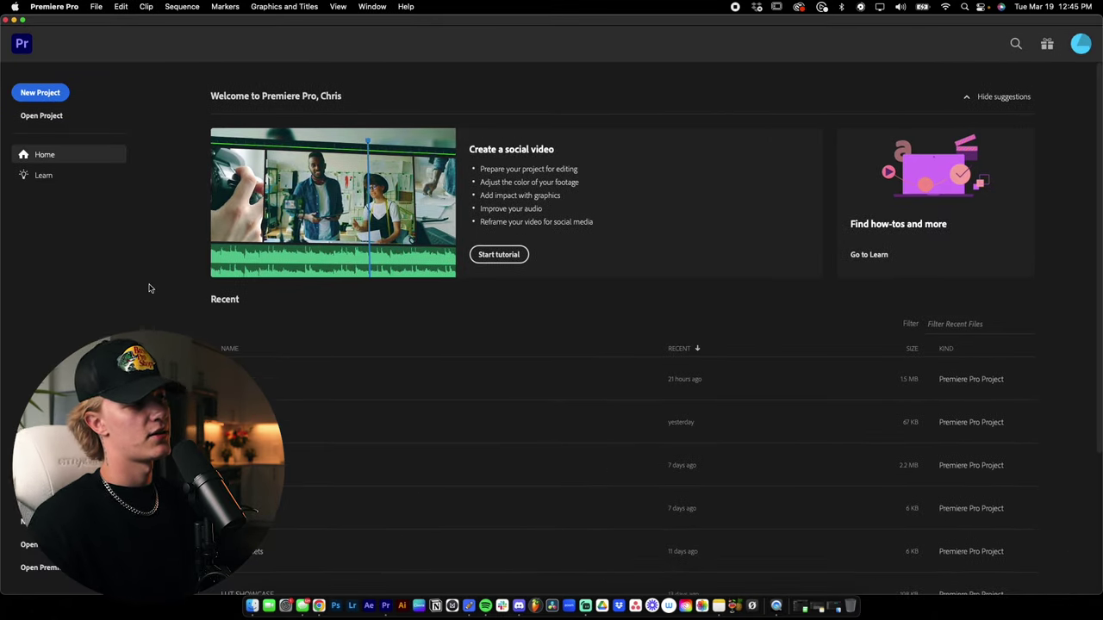
click(42, 92)
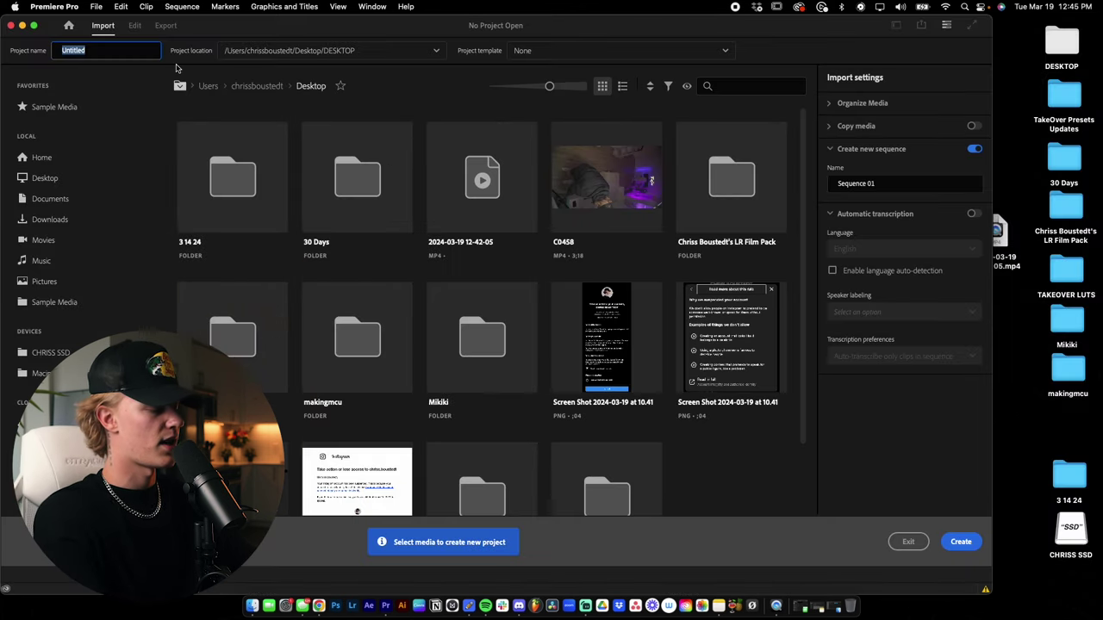
text(Talking Head Reel)
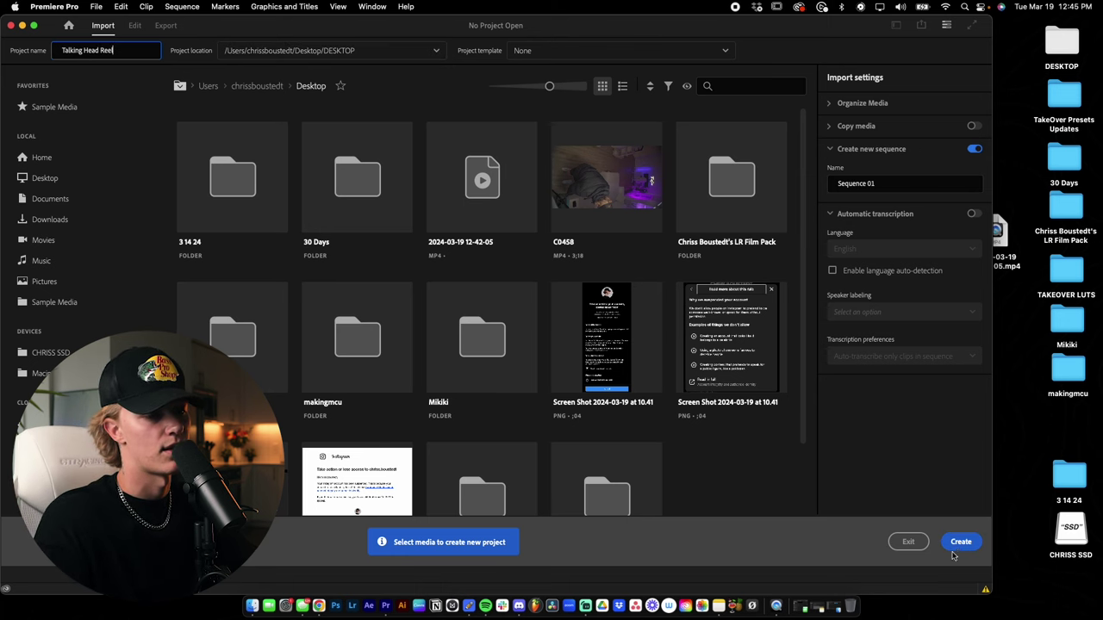
click(961, 545)
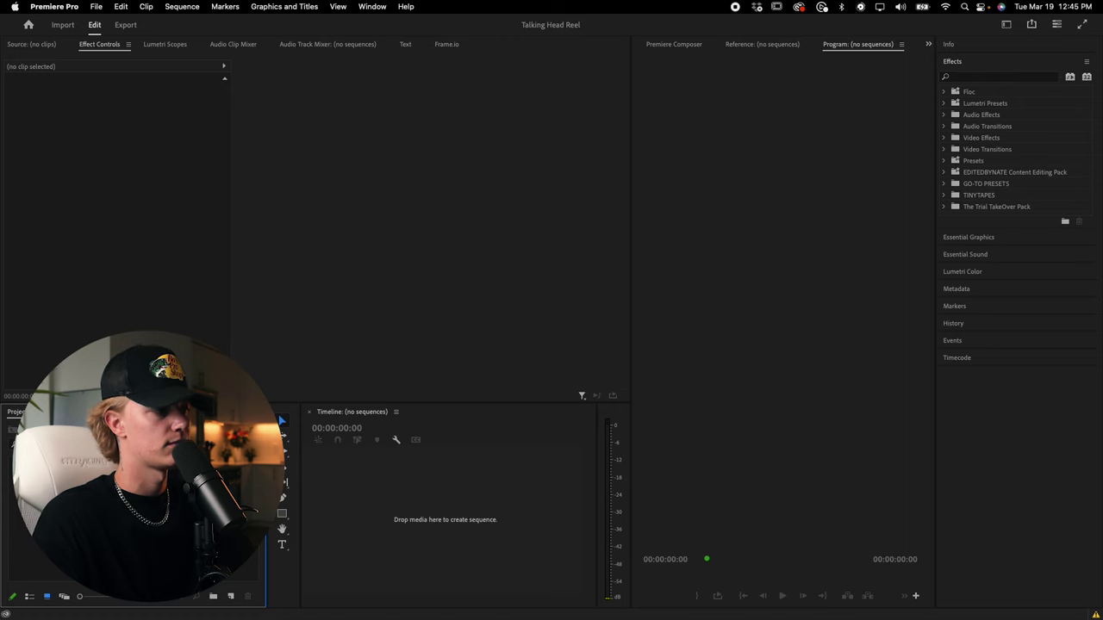
Step: Import C0458.MP4 from the Talking Head raw footage folder on the SSD and create a sequence from it
key(super+i)
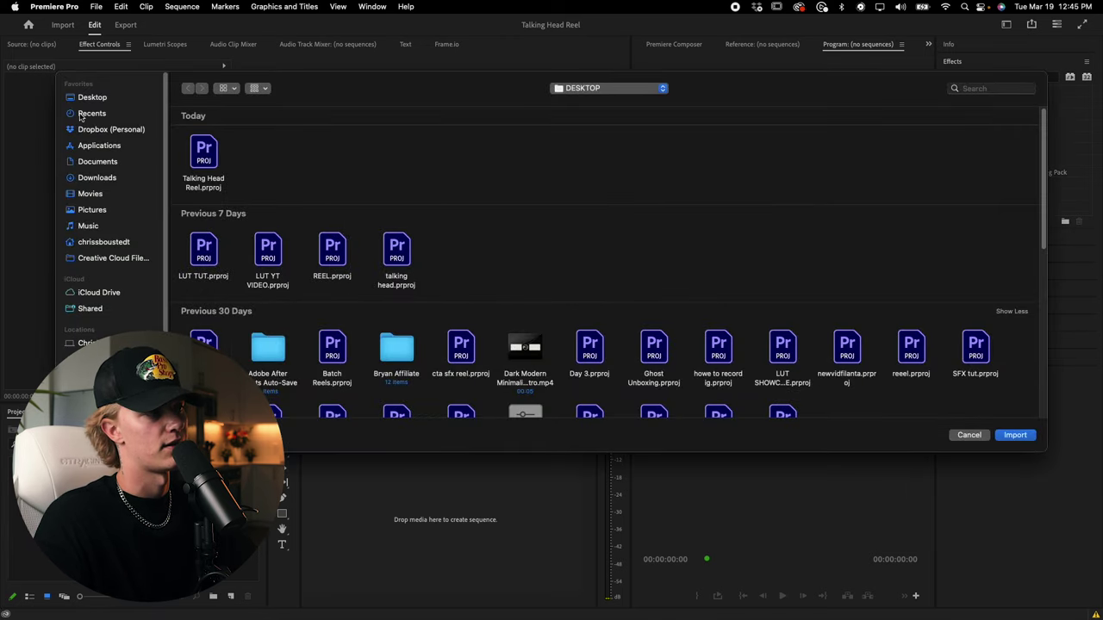
click(81, 115)
click(95, 98)
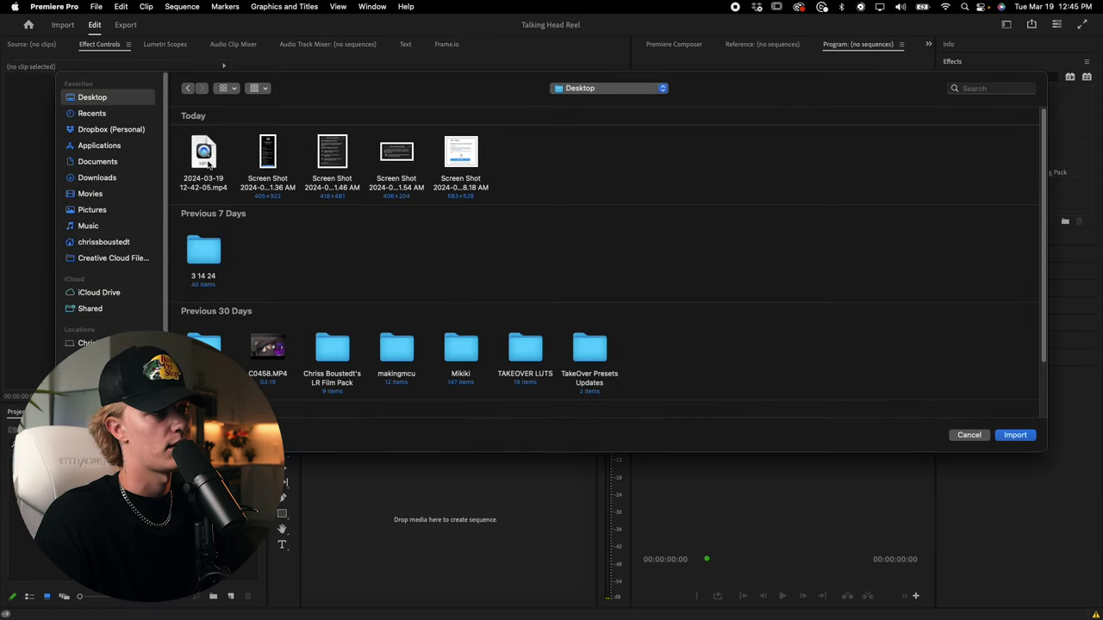
click(201, 164)
click(1015, 435)
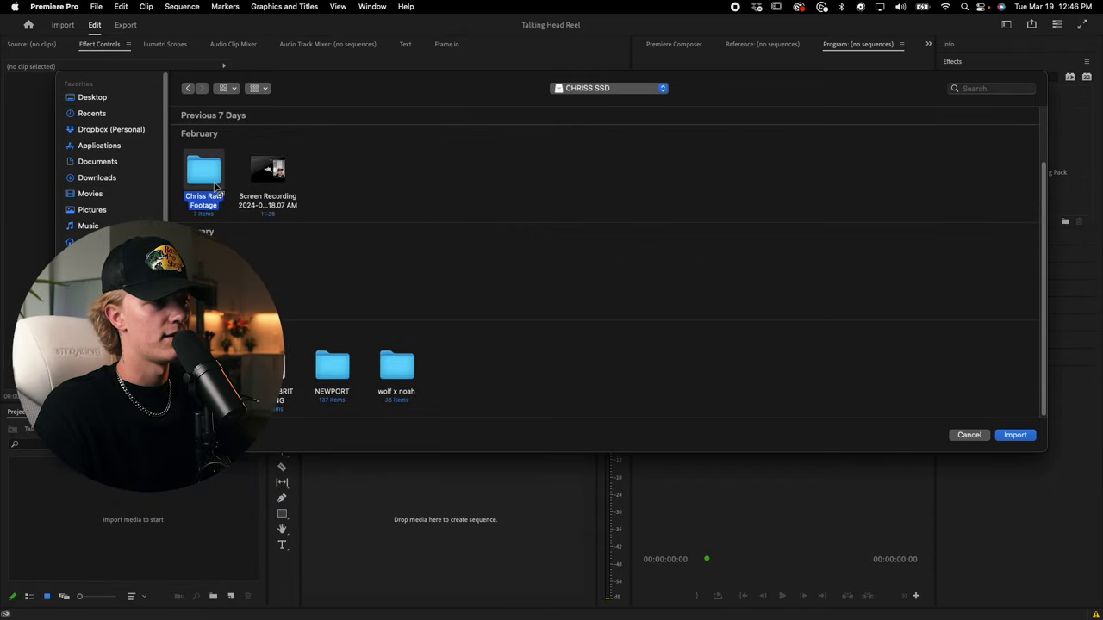
double_click(226, 181)
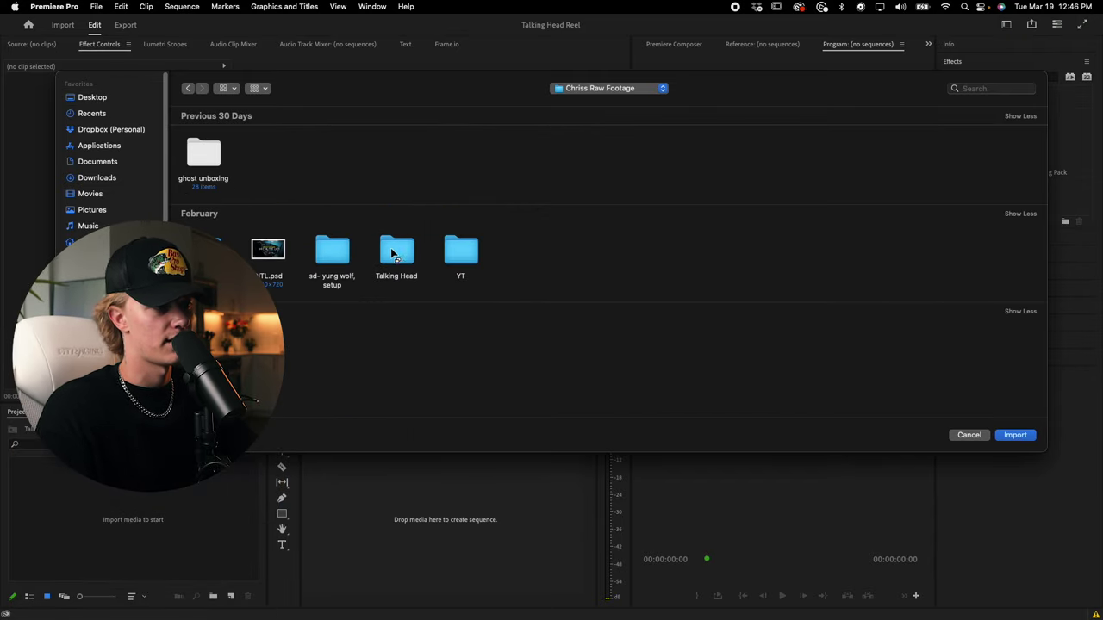
double_click(400, 250)
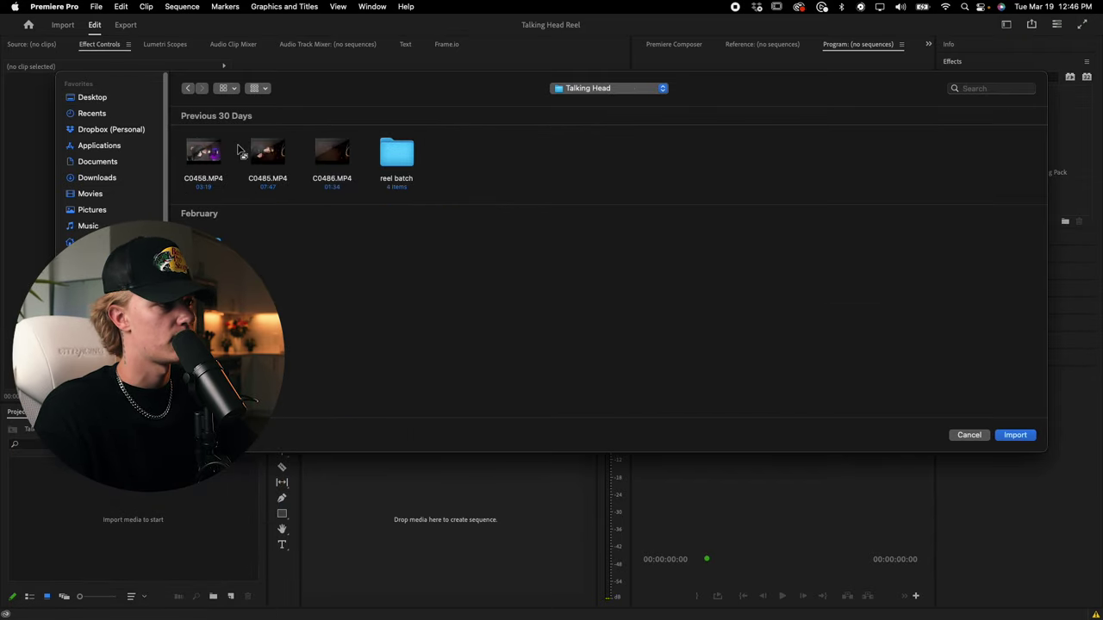
click(1020, 435)
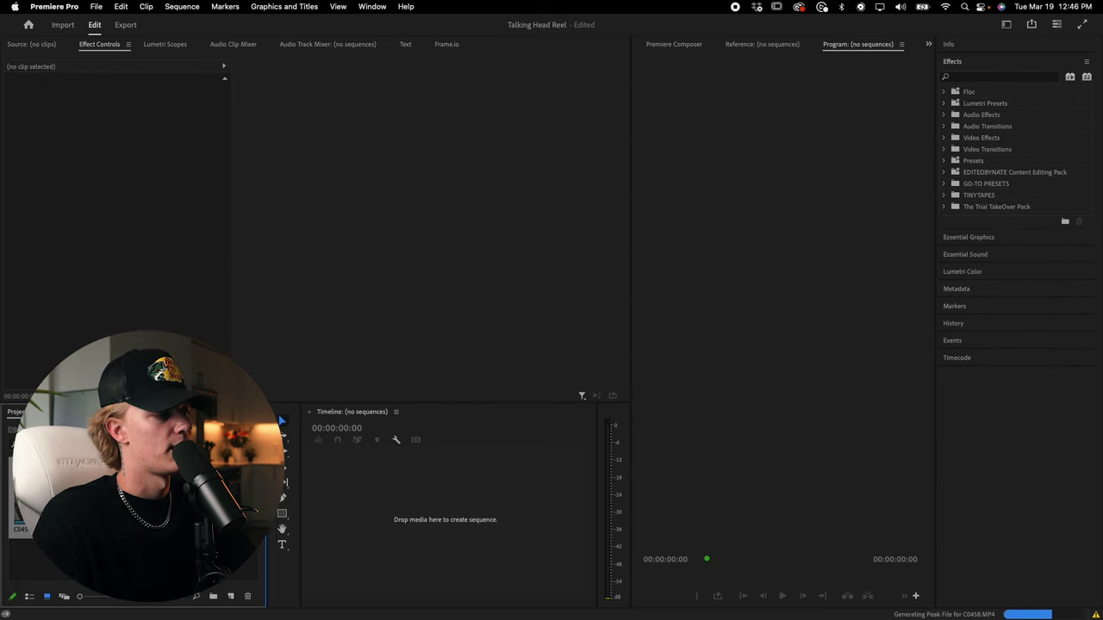
double_click(48, 493)
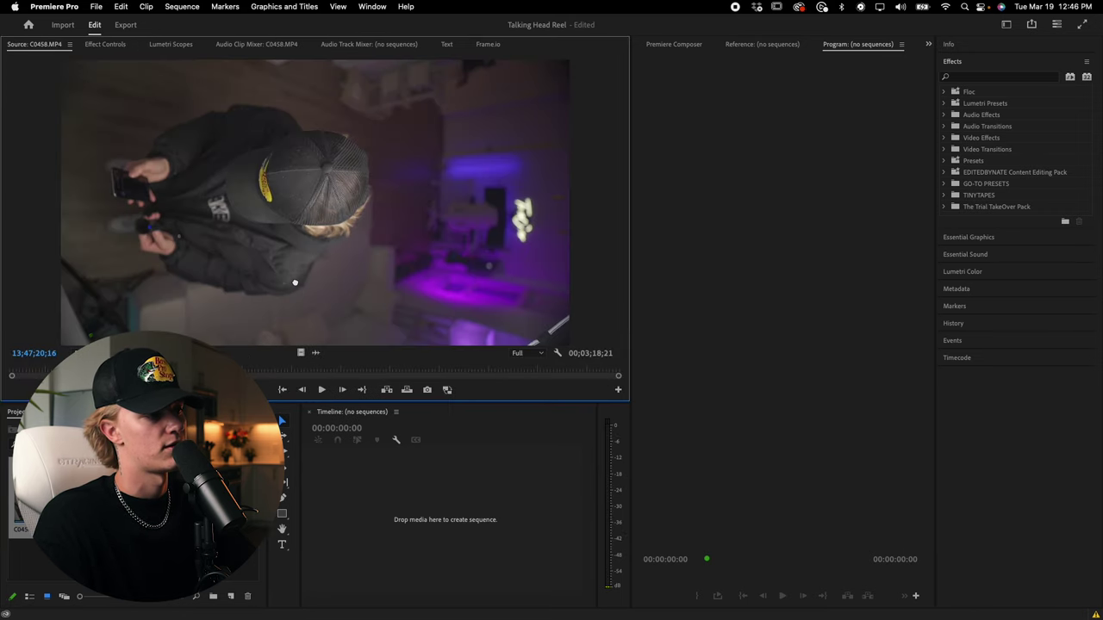
drag(366, 493, 367, 493)
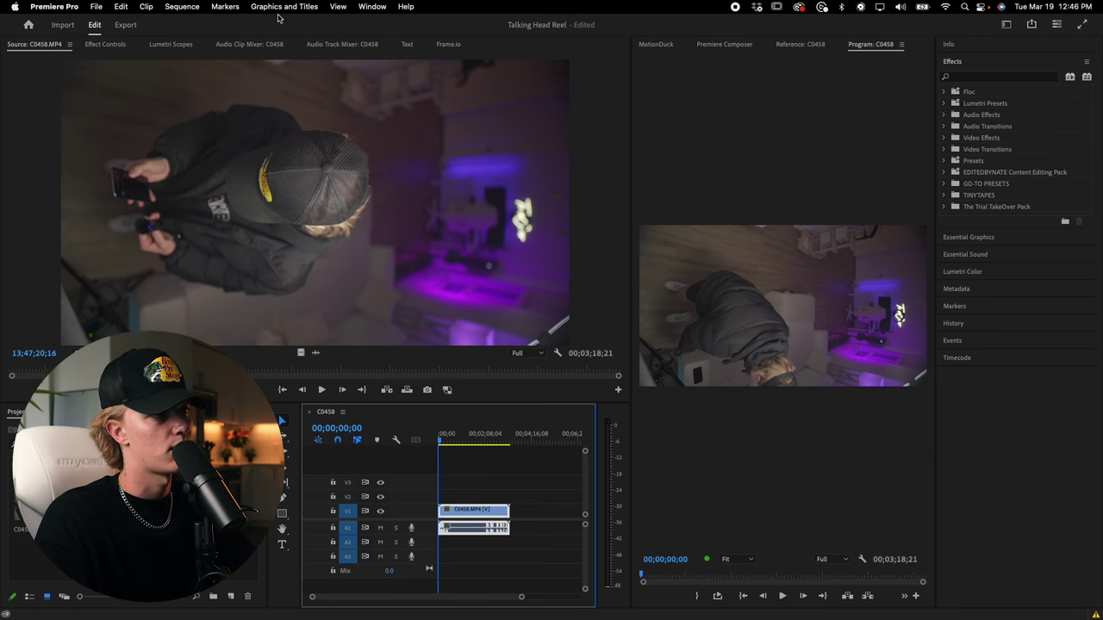
Step: Set the sequence's frame size to 1080 by 1920 and its timebase to 30.00 frames/second, accepting the deletion of previews
click(182, 7)
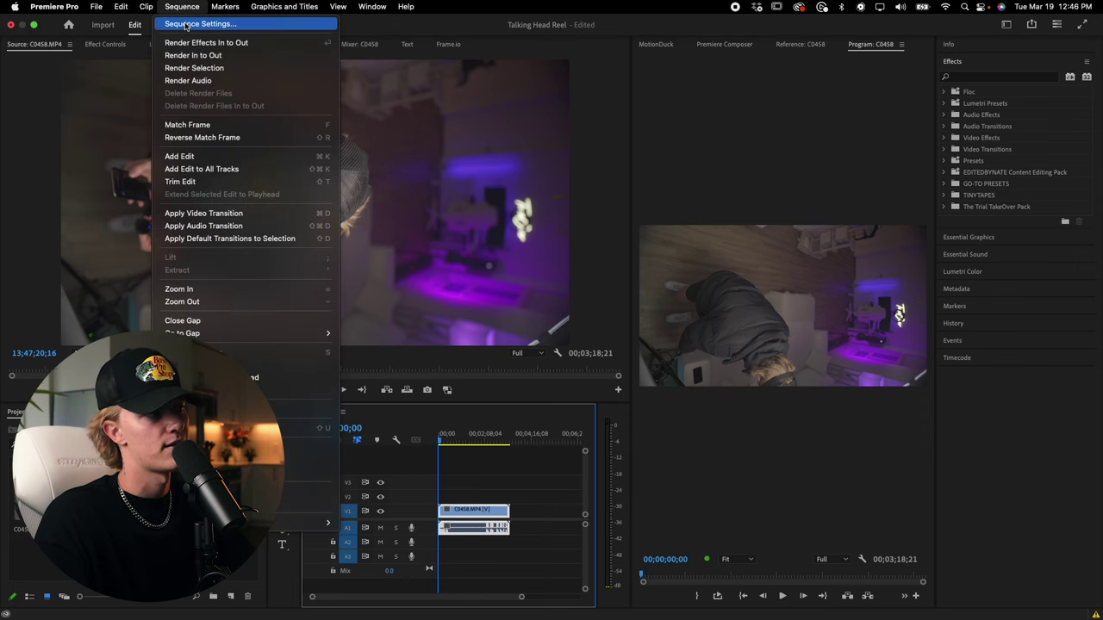
click(188, 27)
drag(488, 191, 445, 191)
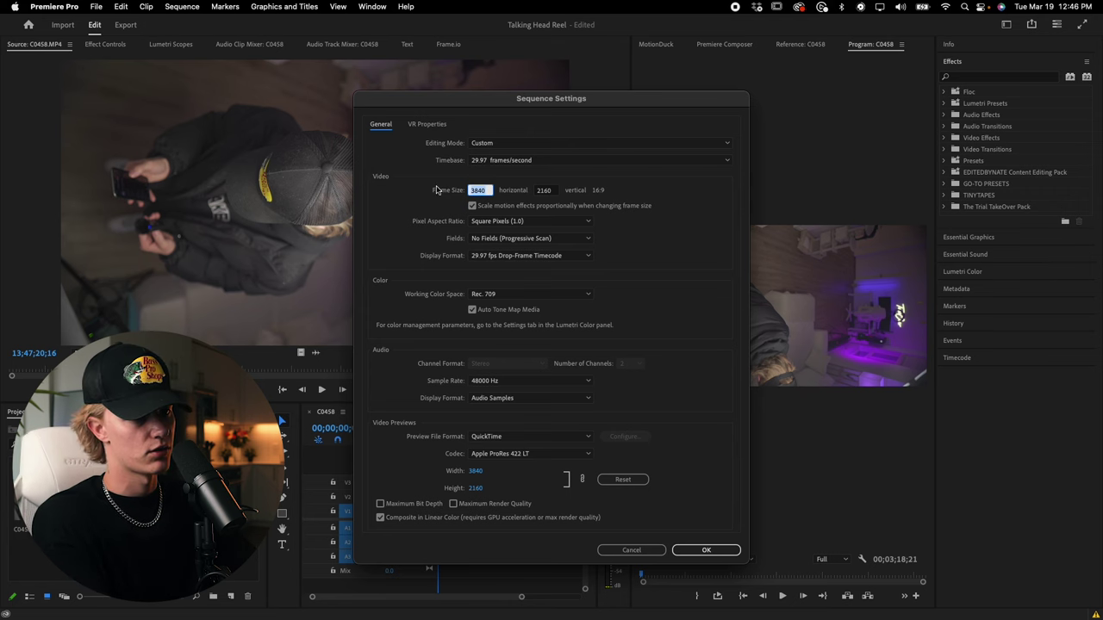
text(1080)
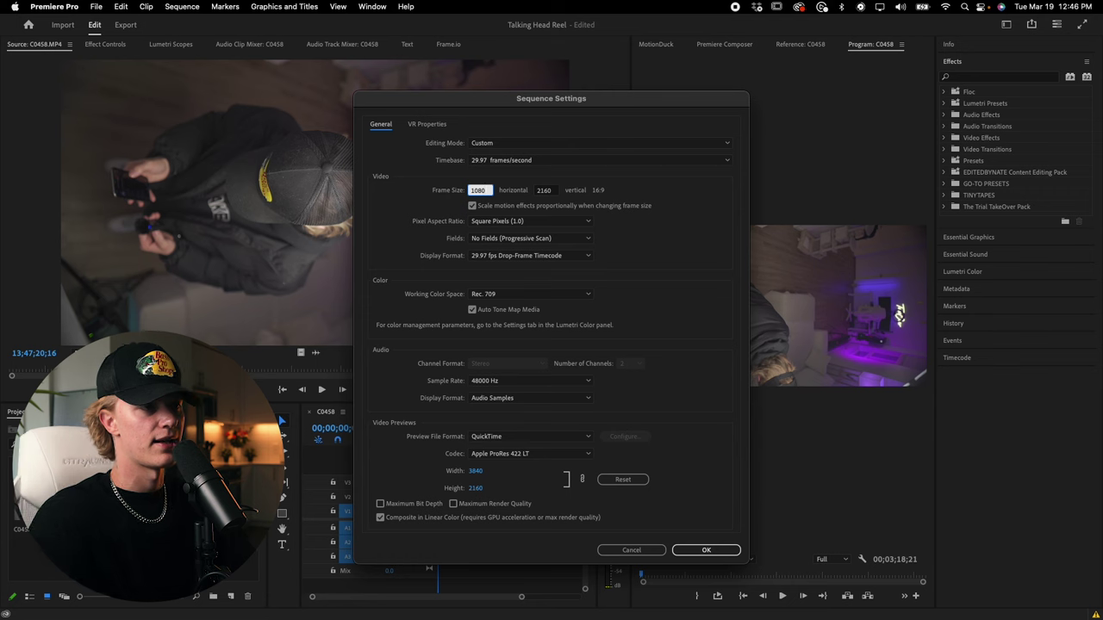
key(Tab)
text(1920)
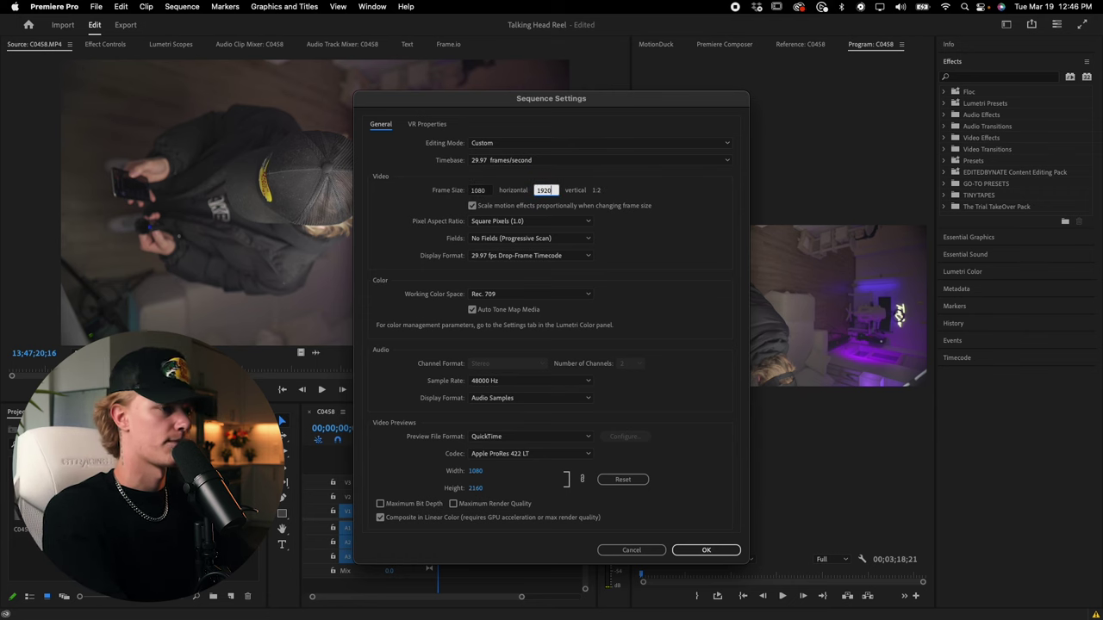
click(502, 161)
click(513, 274)
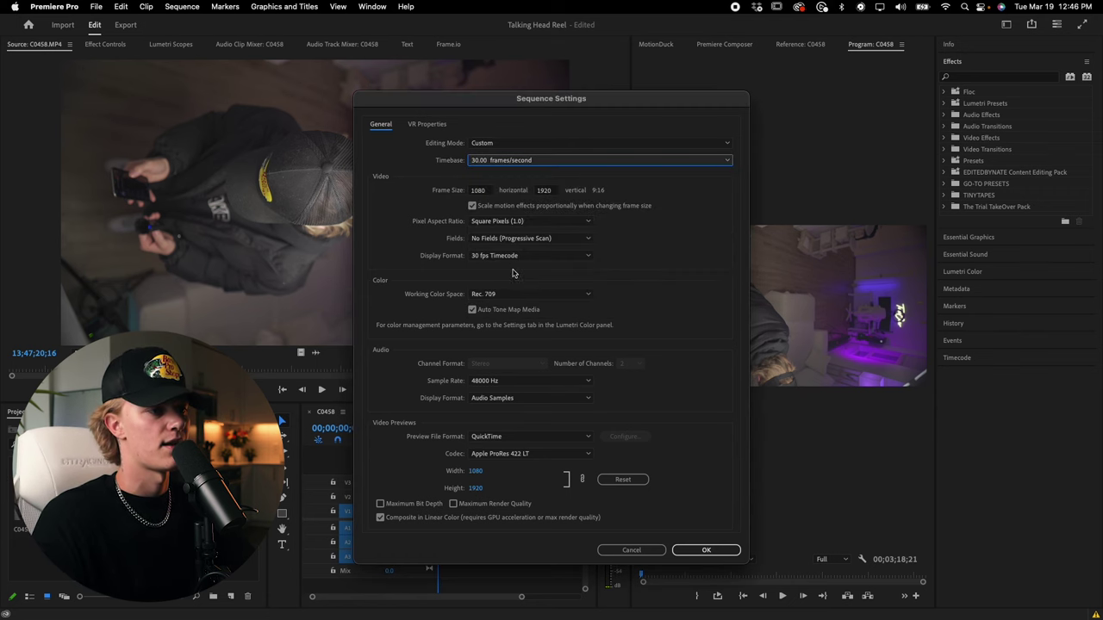
click(715, 549)
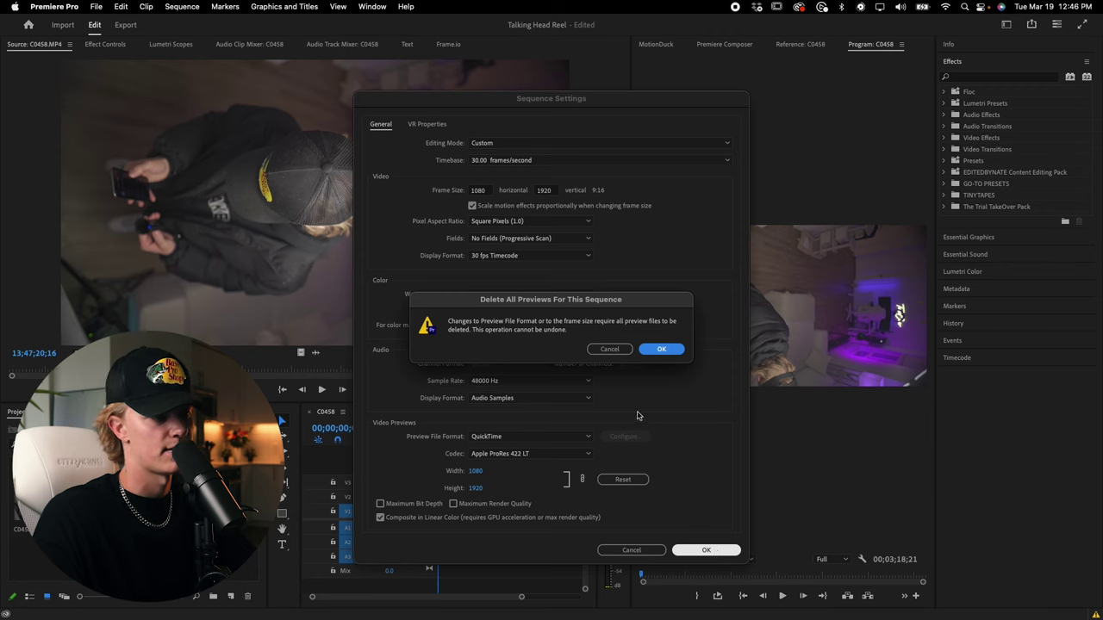
click(658, 351)
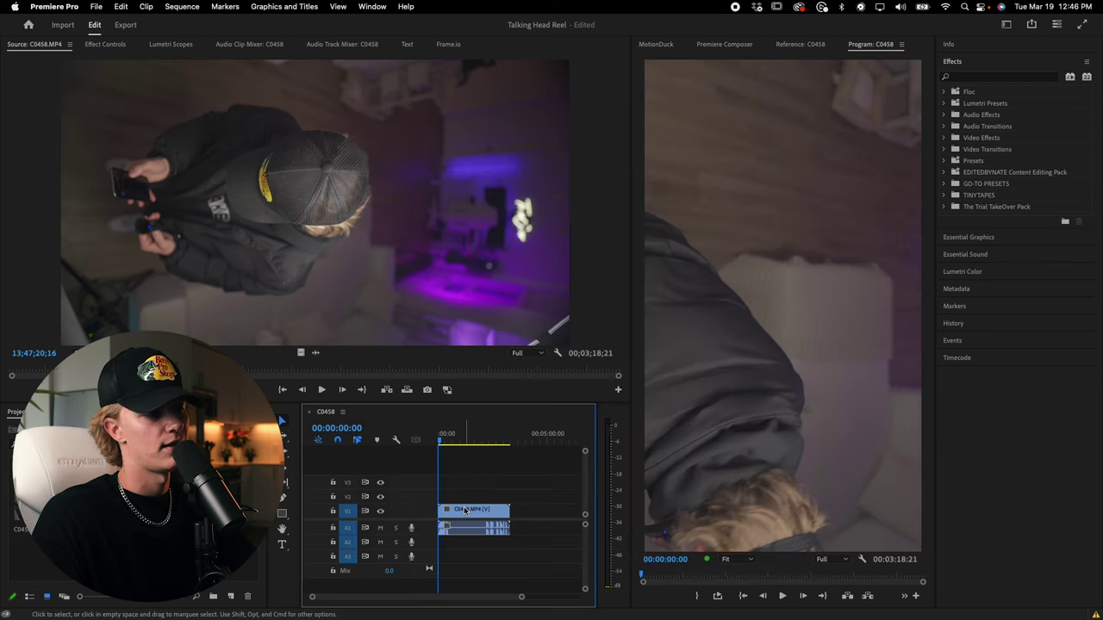
Step: Rotate the C0458.MP4 clip by -90° so the speaker stands upright in the vertical frame
click(111, 45)
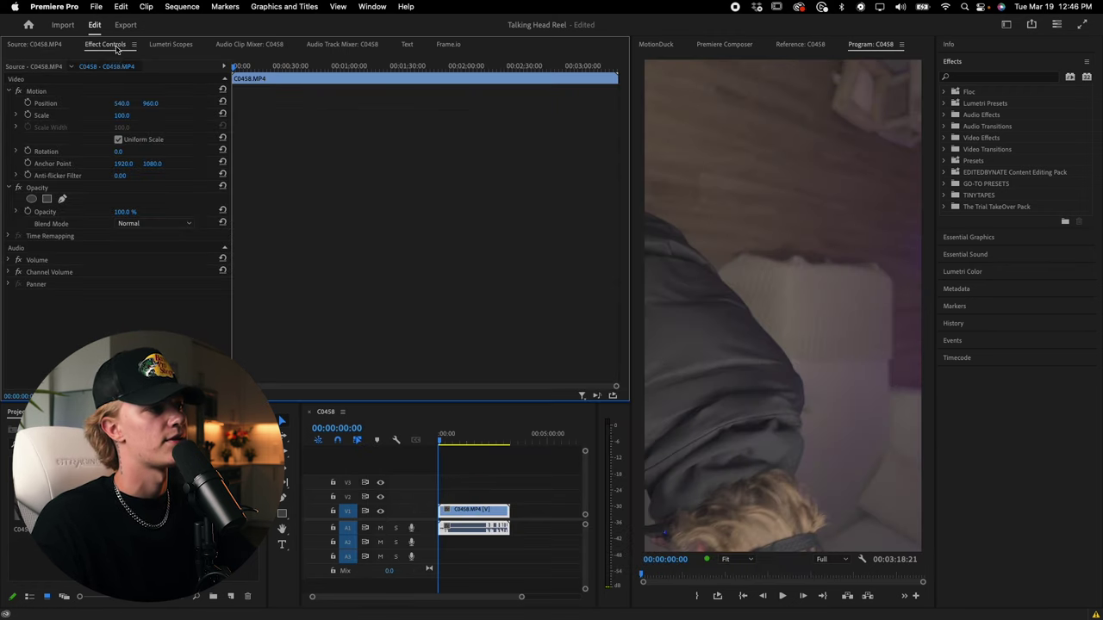
click(442, 432)
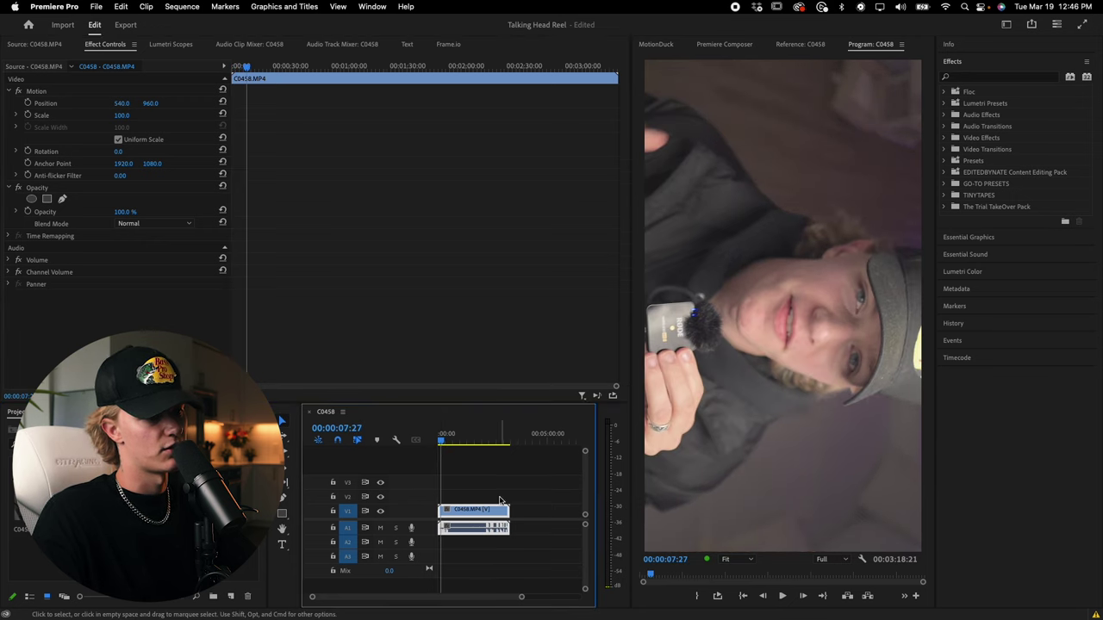
click(120, 153)
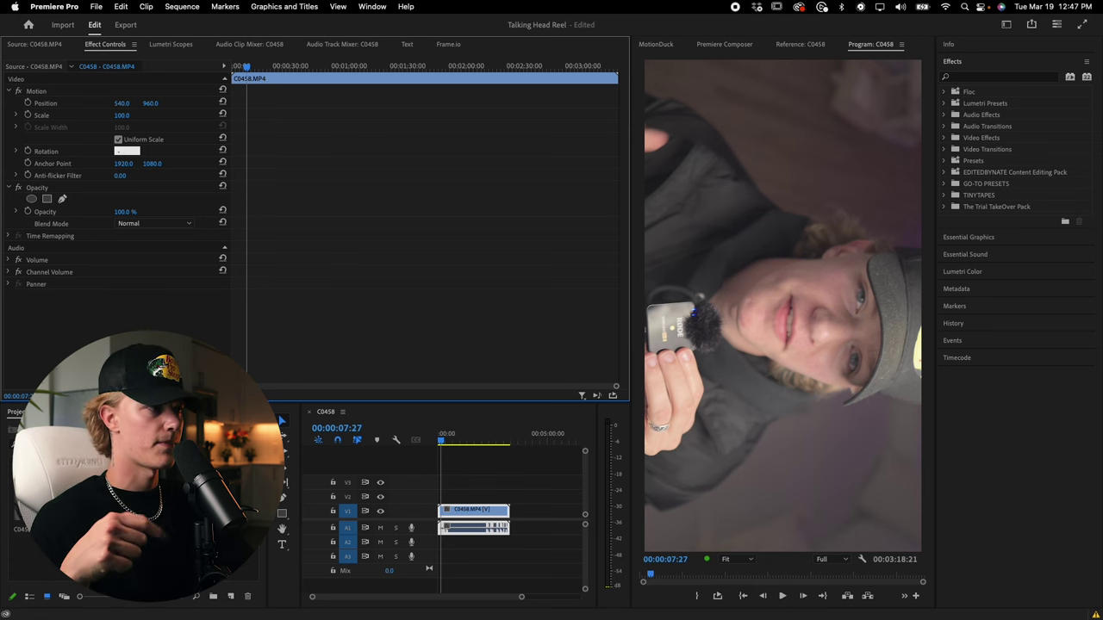
key(Return)
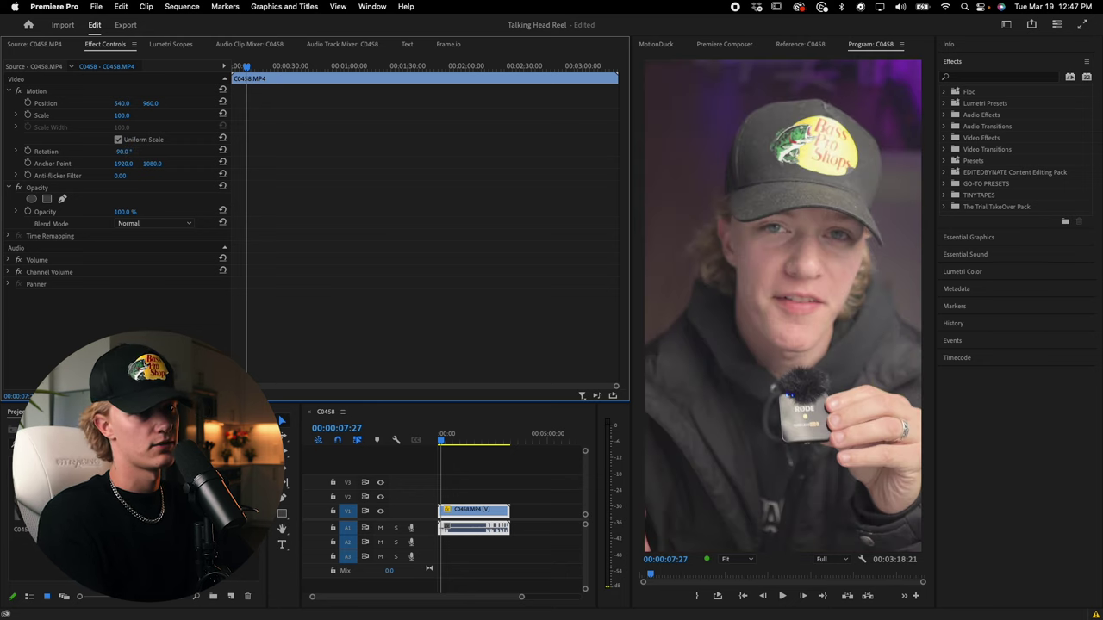
Step: Set the C0458.MP4 clip's scale to 50 to fit the footage to the vertical frame
click(466, 436)
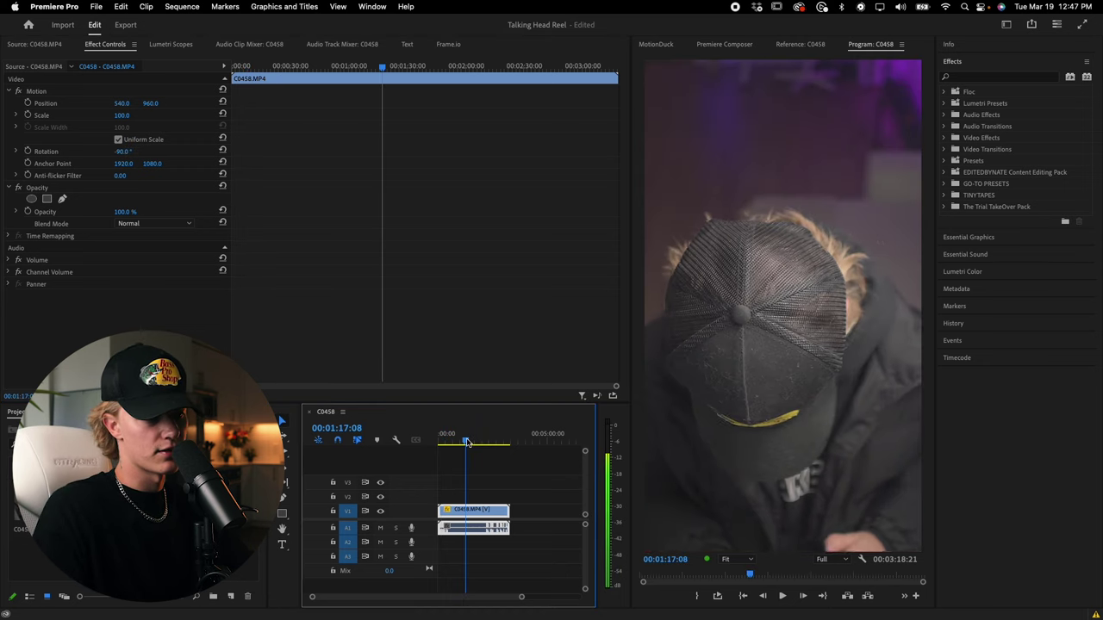
click(127, 113)
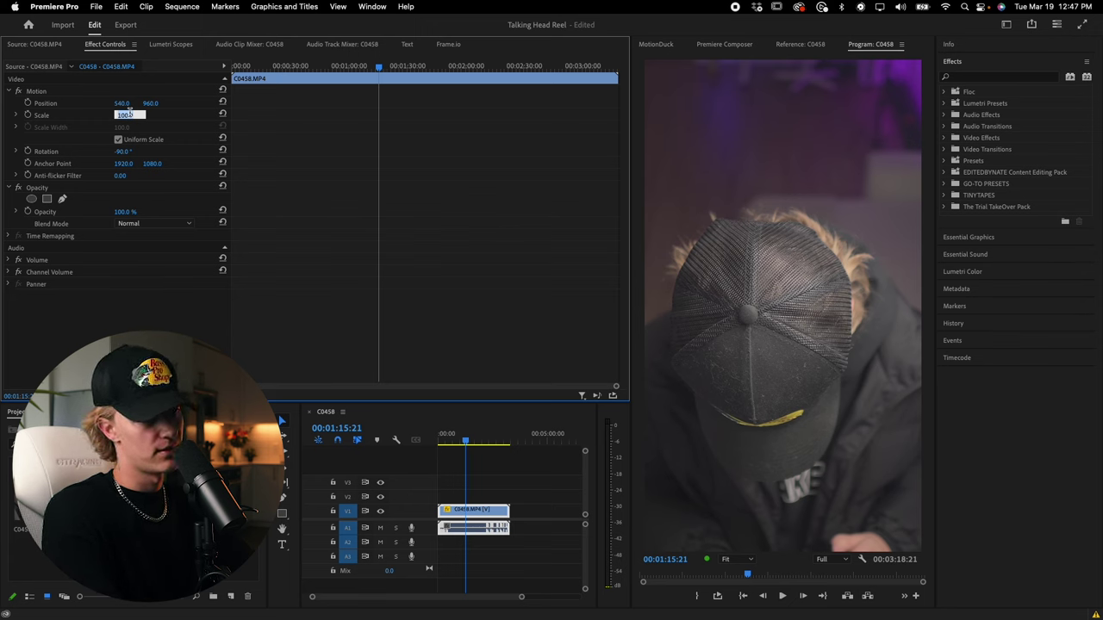
text(50)
key(Return)
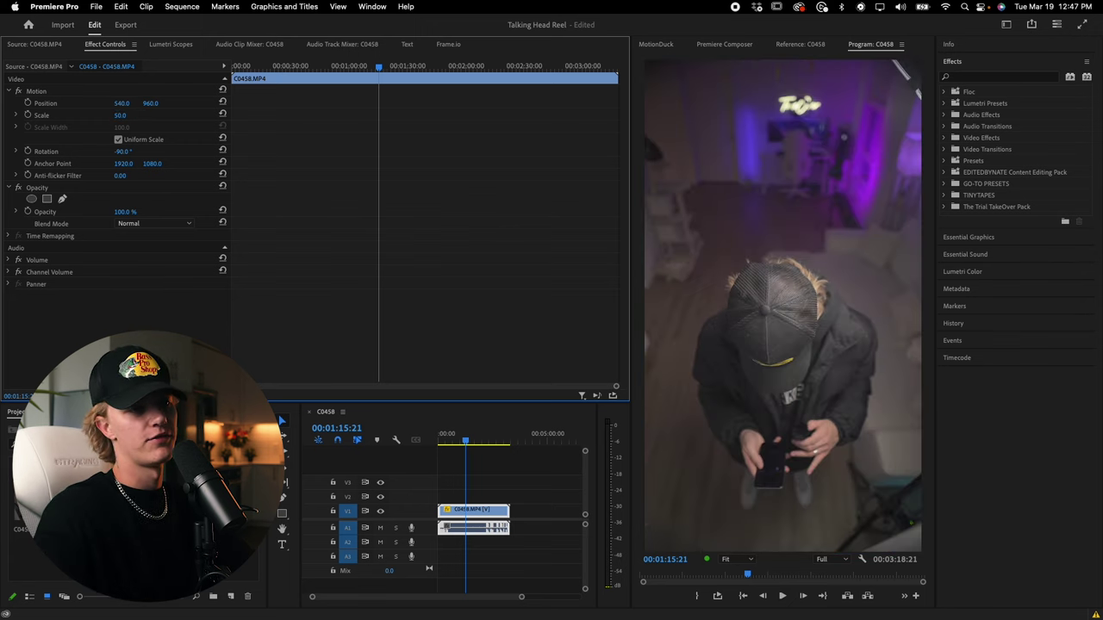
Step: Find the takeover presets in the effects and apply both the AUDIO FIX and LUT (My Signature LUT) presets to the clip
drag(448, 438, 440, 443)
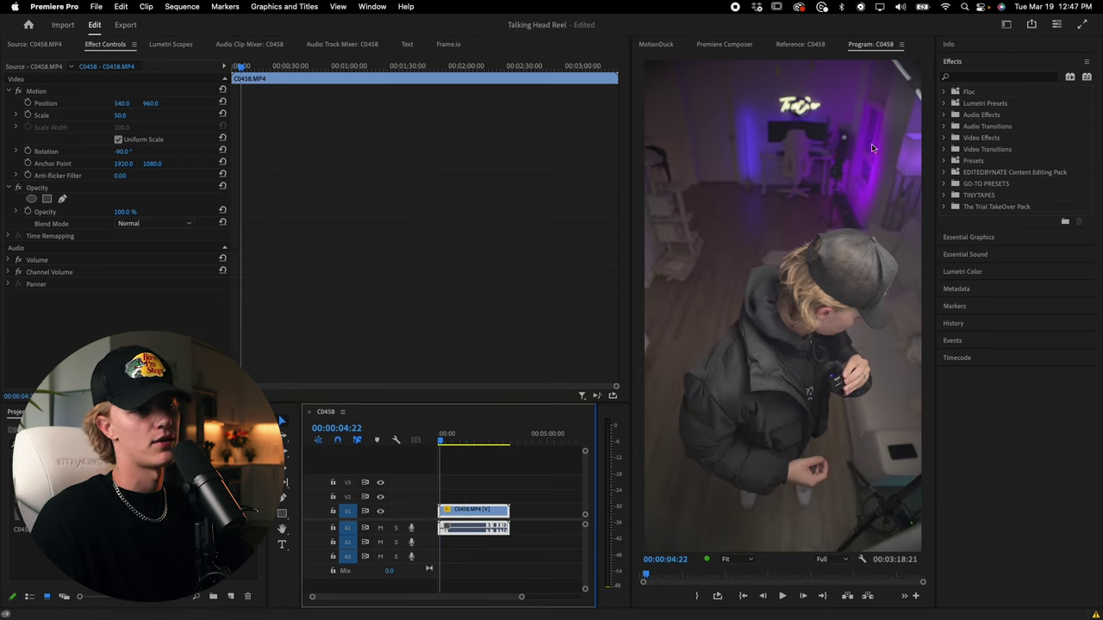
click(955, 78)
text(takeover)
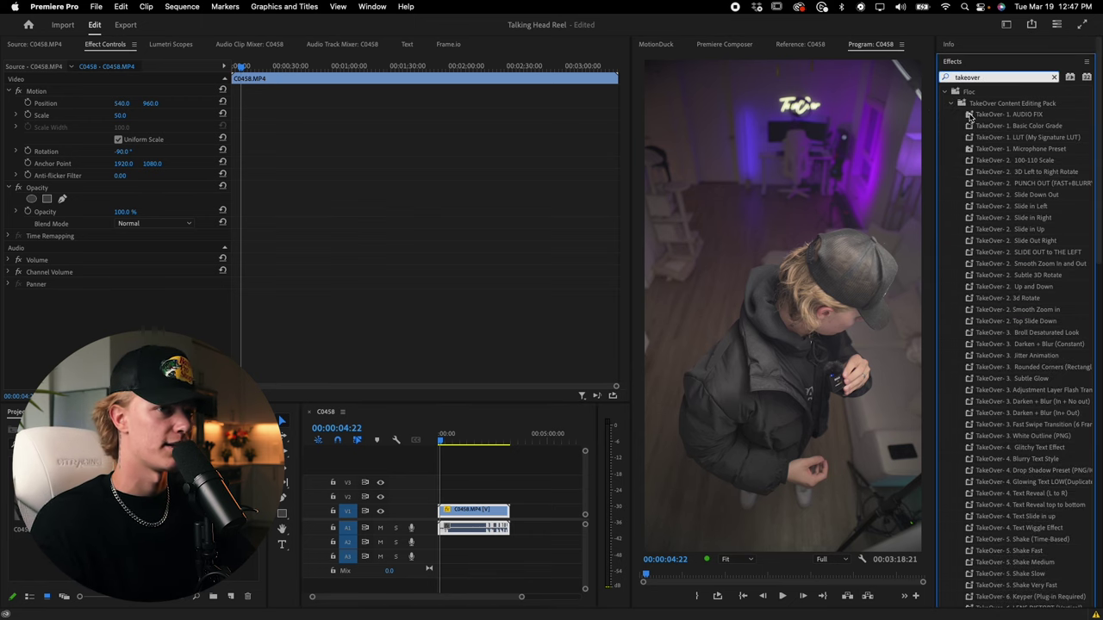
click(1033, 116)
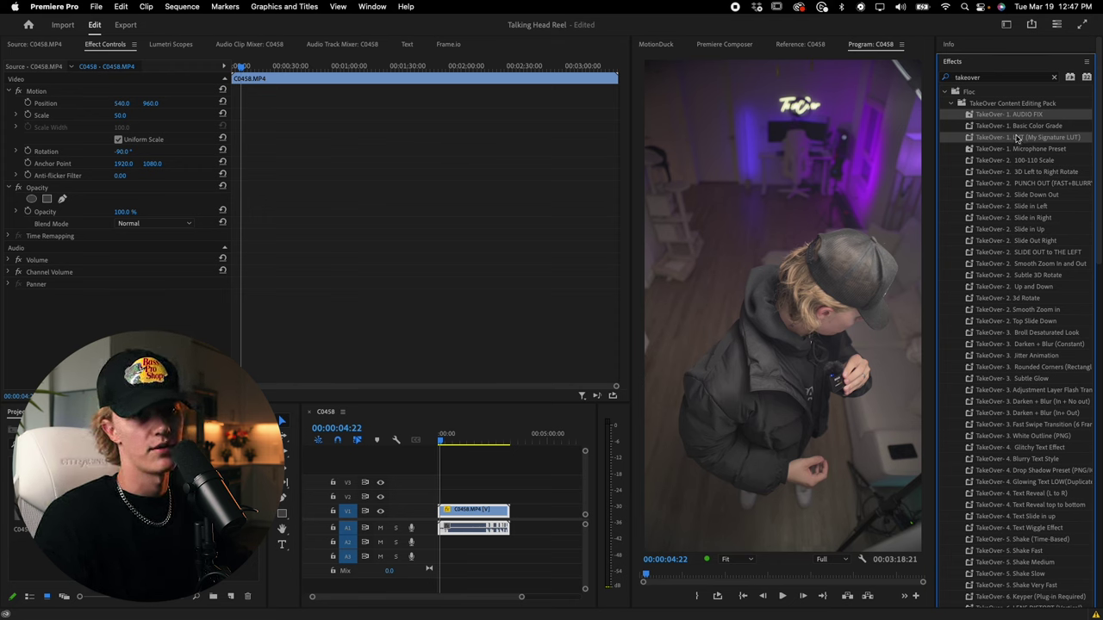
mouse_move(1024, 141)
mouse_down()
mouse_move(704, 280)
mouse_move(446, 524)
mouse_move(463, 515)
mouse_up()
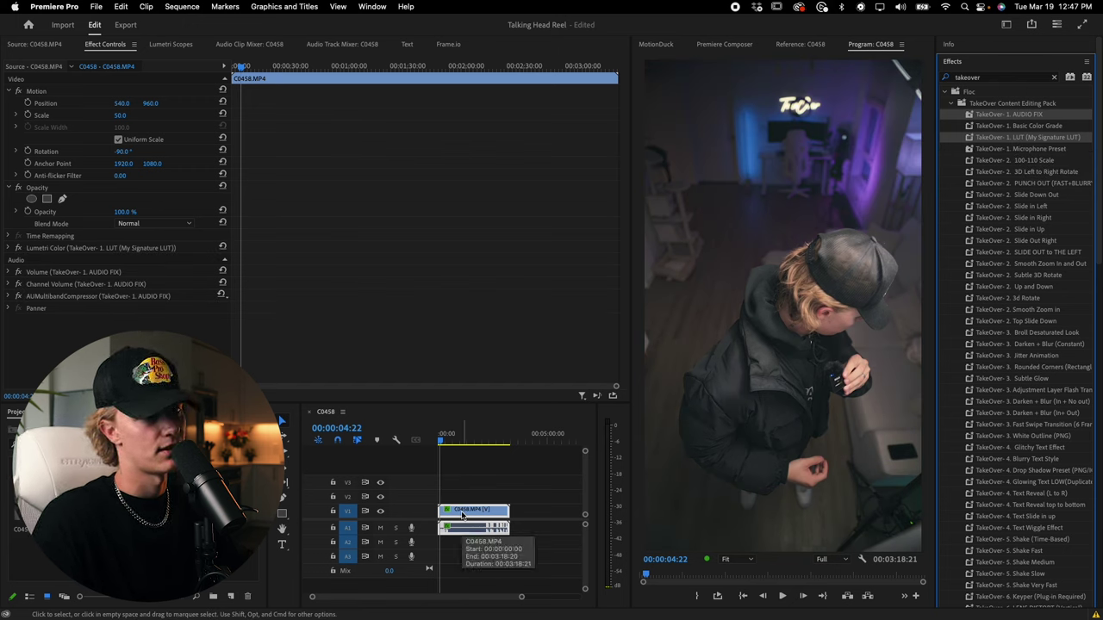
Step: Open the clip's LUT preset in Lumetri Color, collapse Basic Correction and expand Color Wheels & Match to inspect the grading controls
click(74, 250)
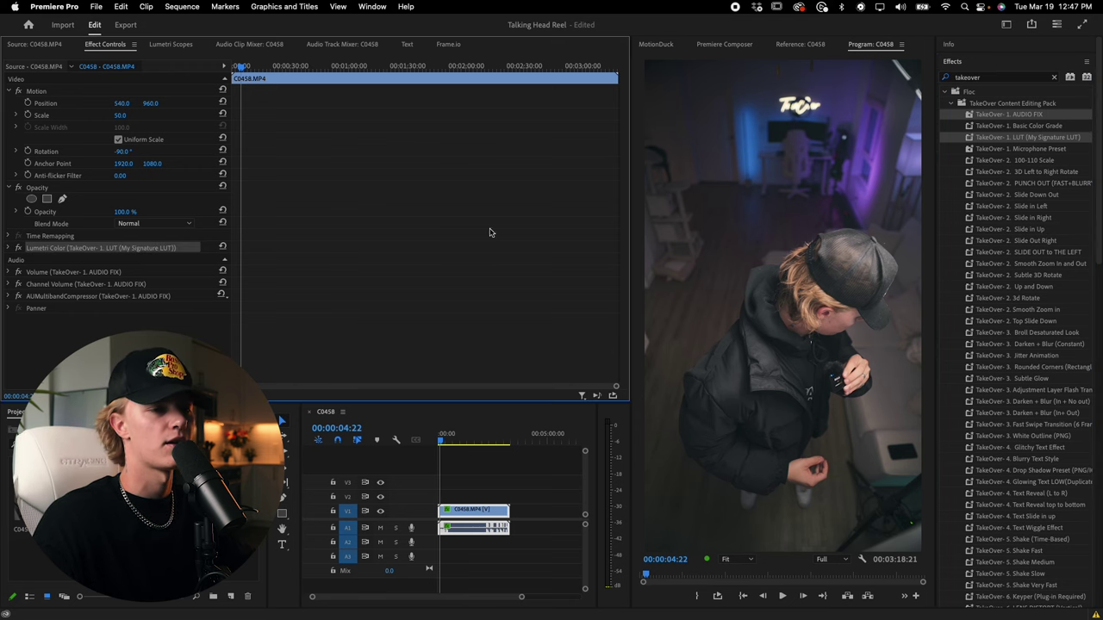
click(960, 65)
click(976, 116)
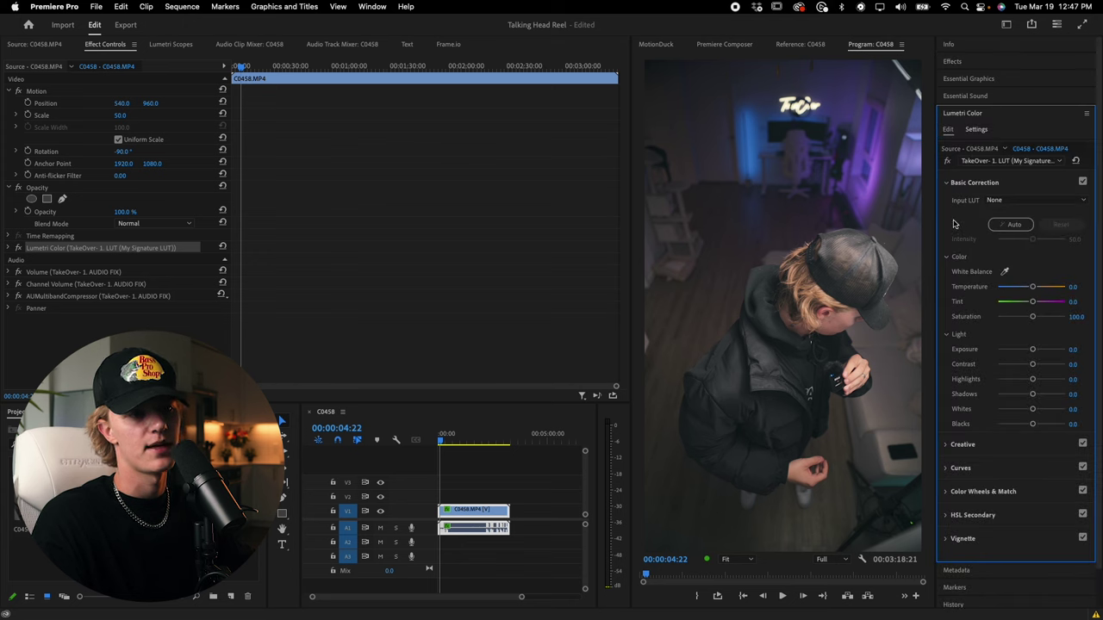
click(946, 184)
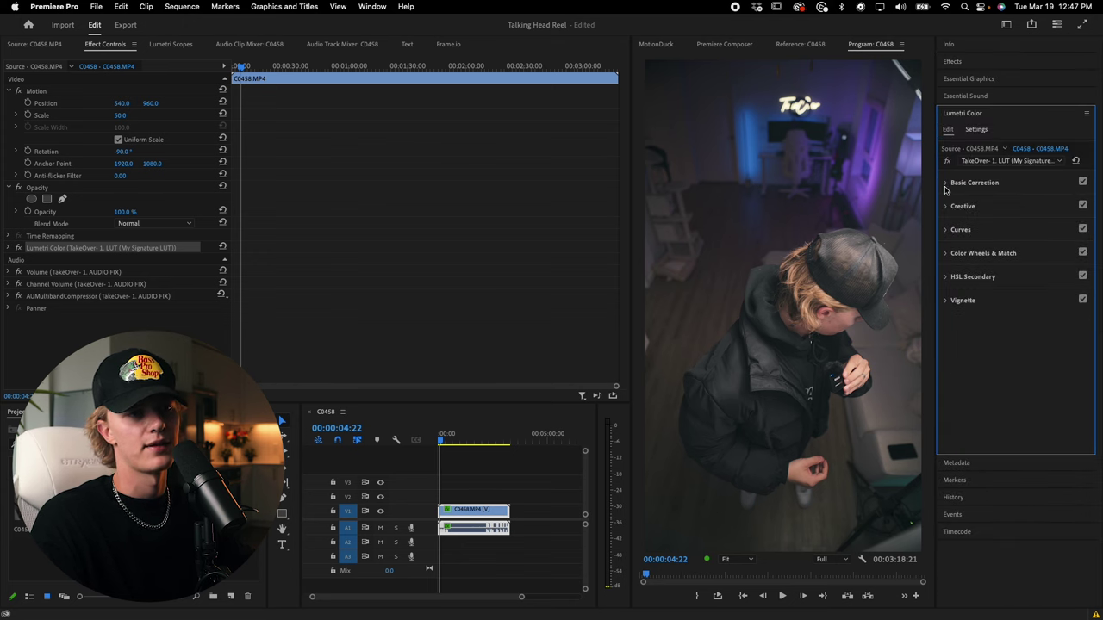
click(949, 280)
click(949, 279)
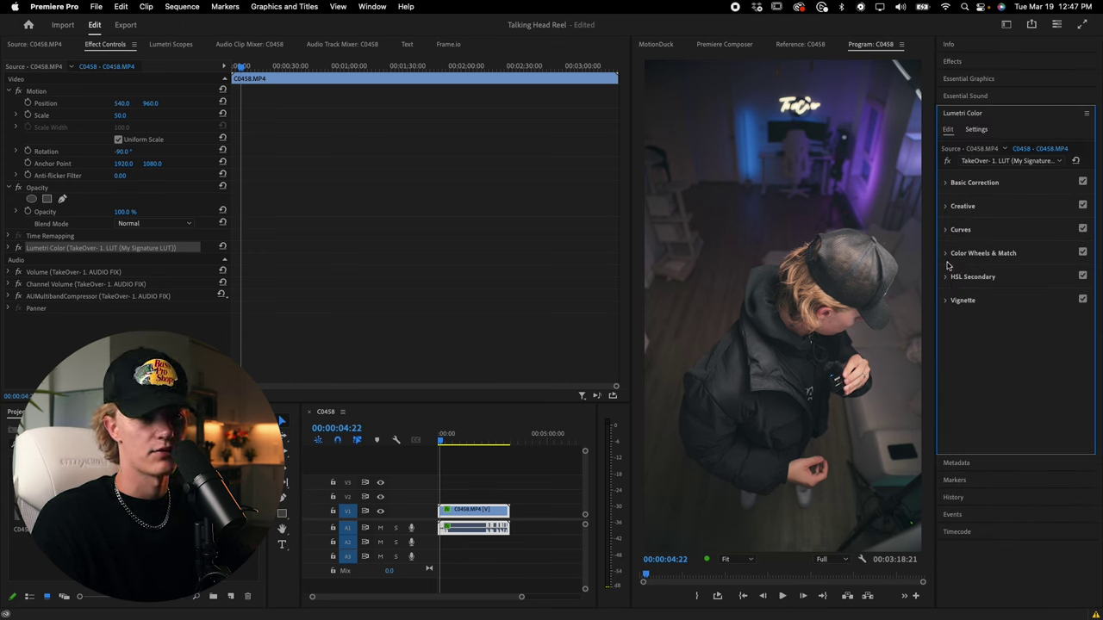
click(947, 256)
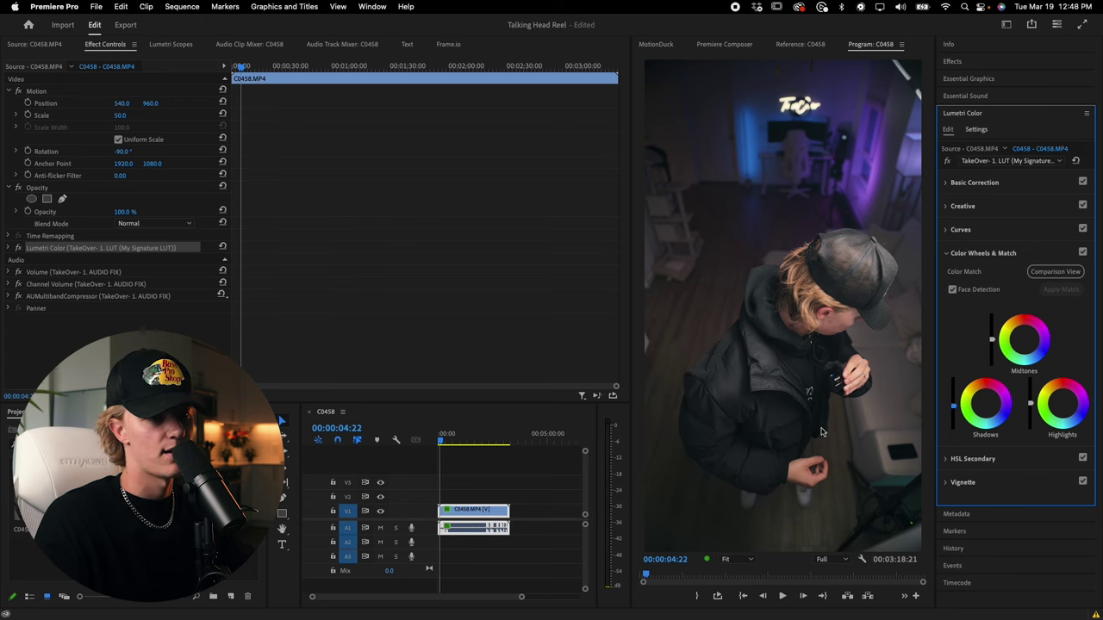
click(457, 484)
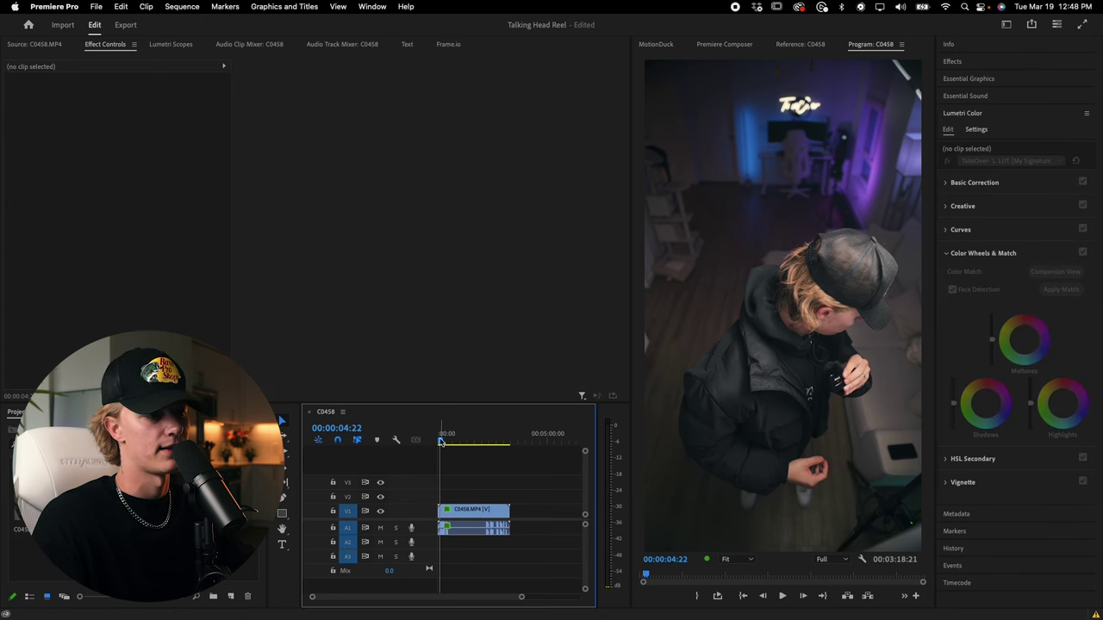
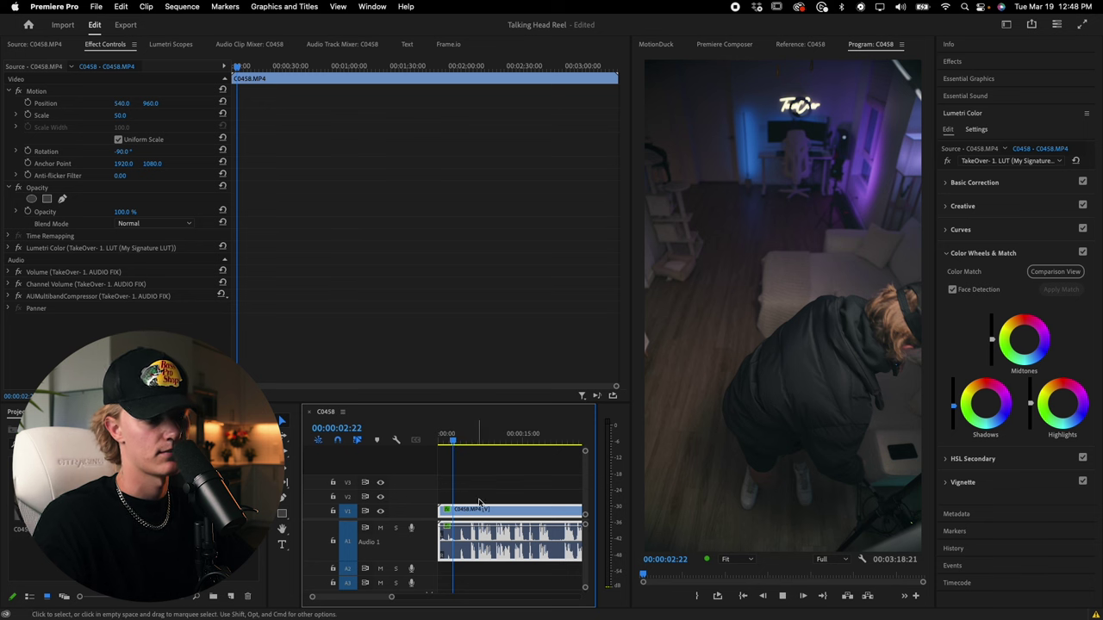
Step: Play the opening seconds of the C0458.MP4 clip to check the fixed audio
scroll(461, 515, up, 3)
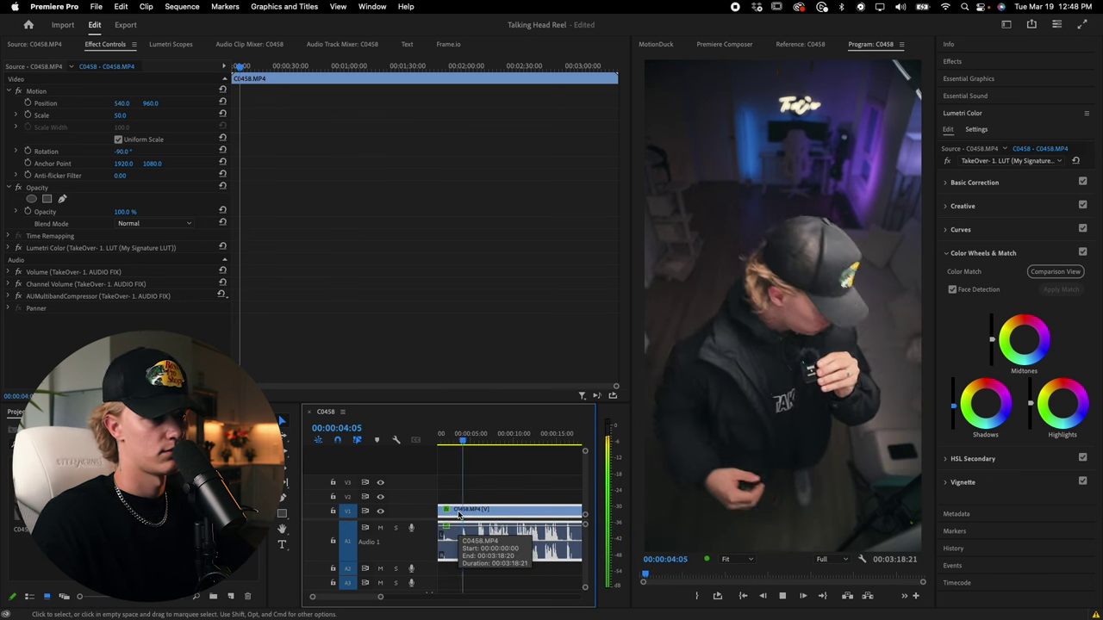
key(space)
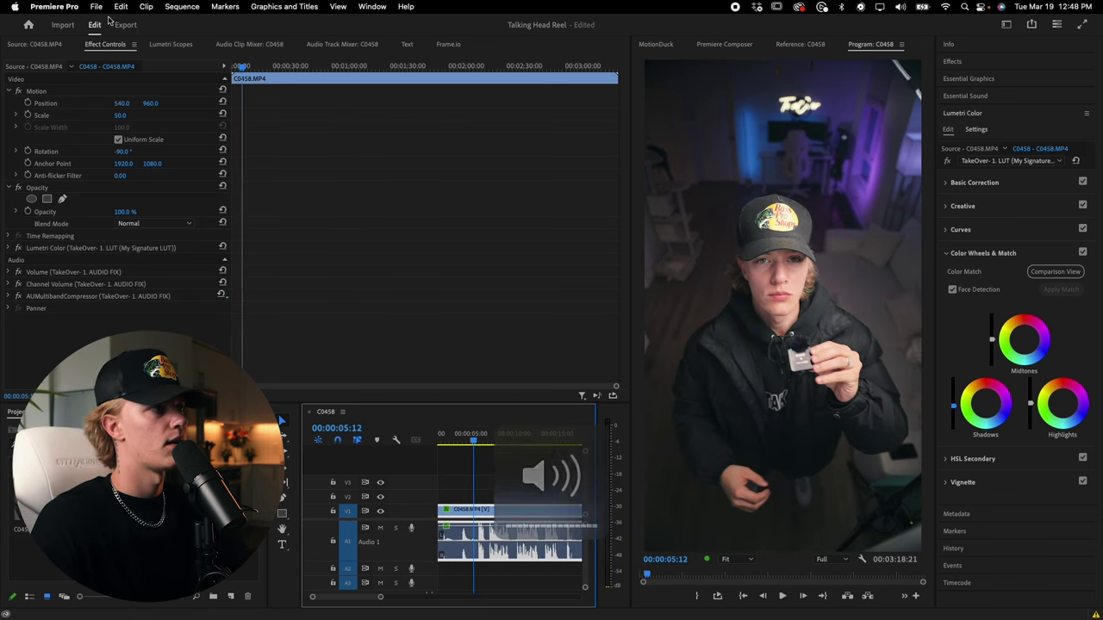
click(54, 6)
mouse_move(71, 62)
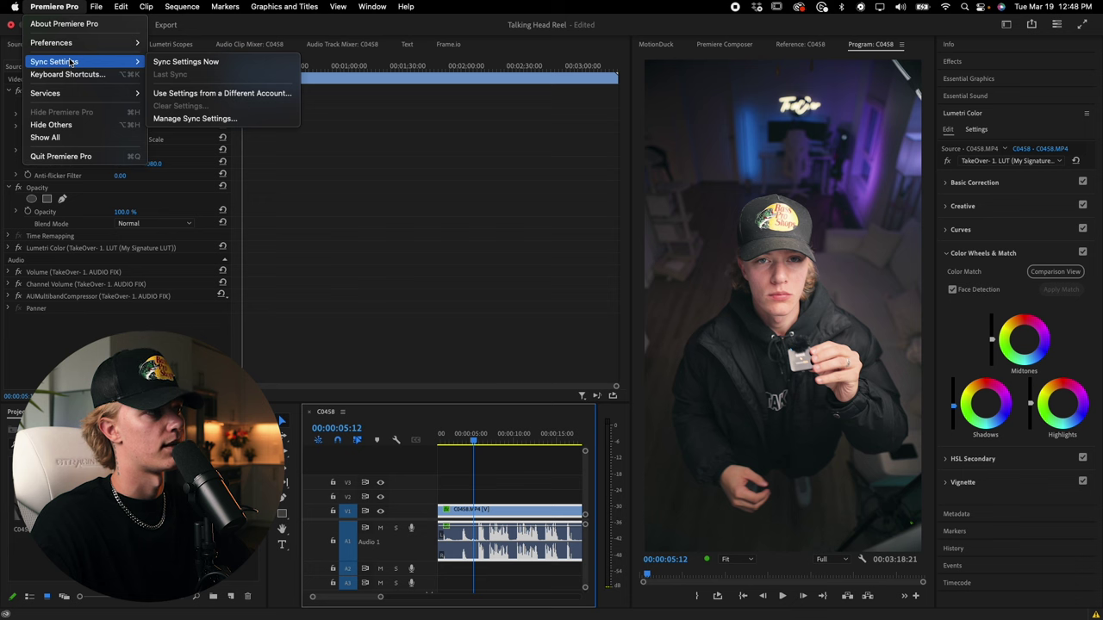
click(481, 450)
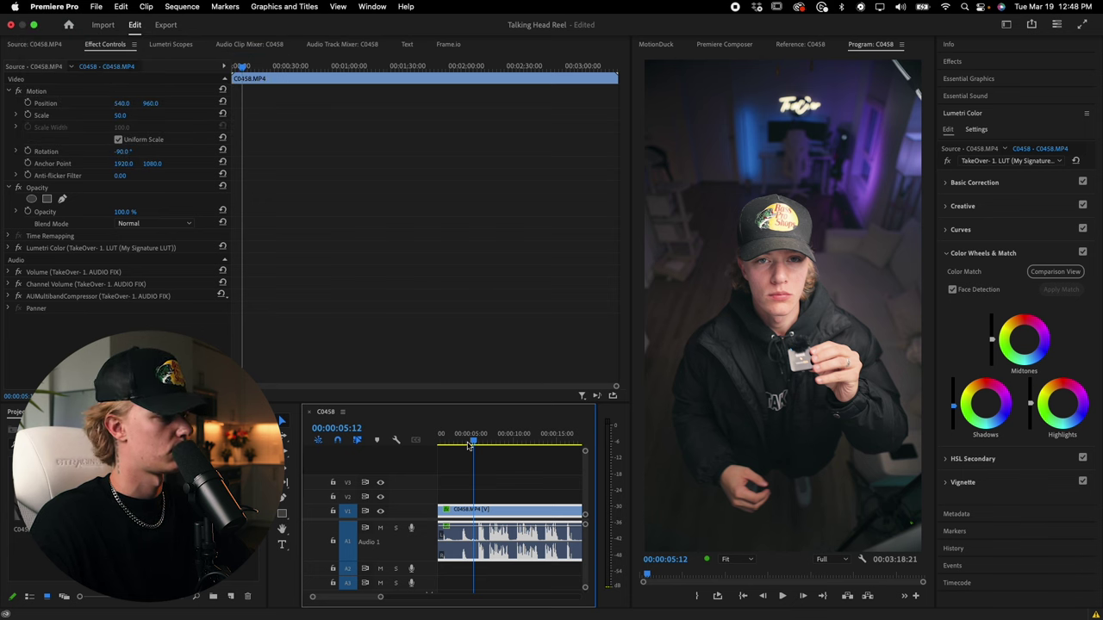
key(space)
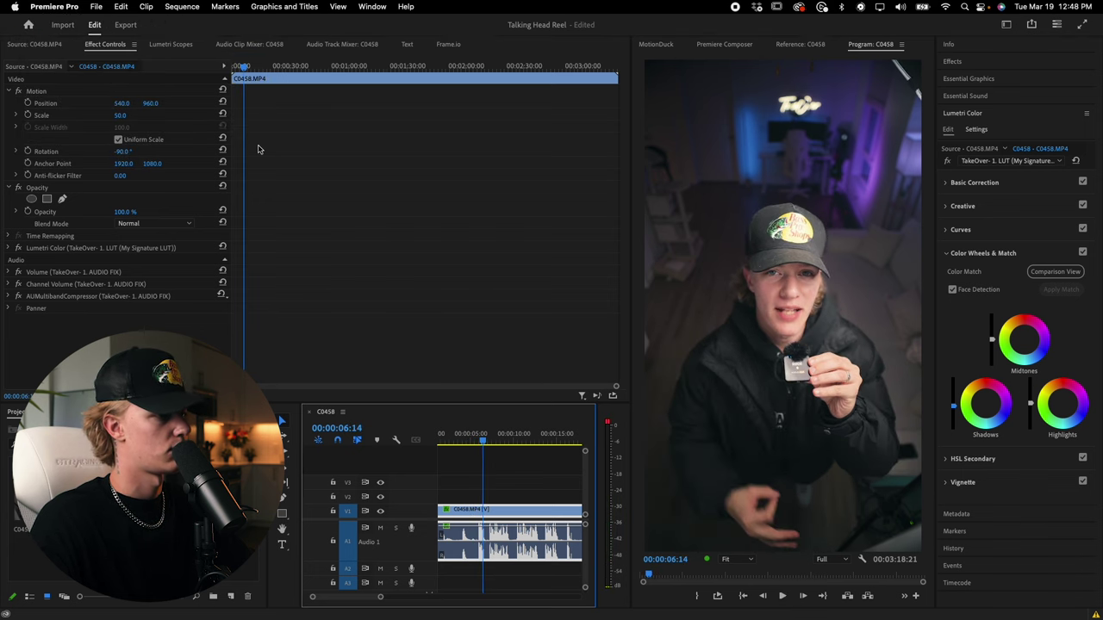
Step: Set the audio hardware's default output to MacBook Pro Speakers in the preferences and accept the device change
click(54, 6)
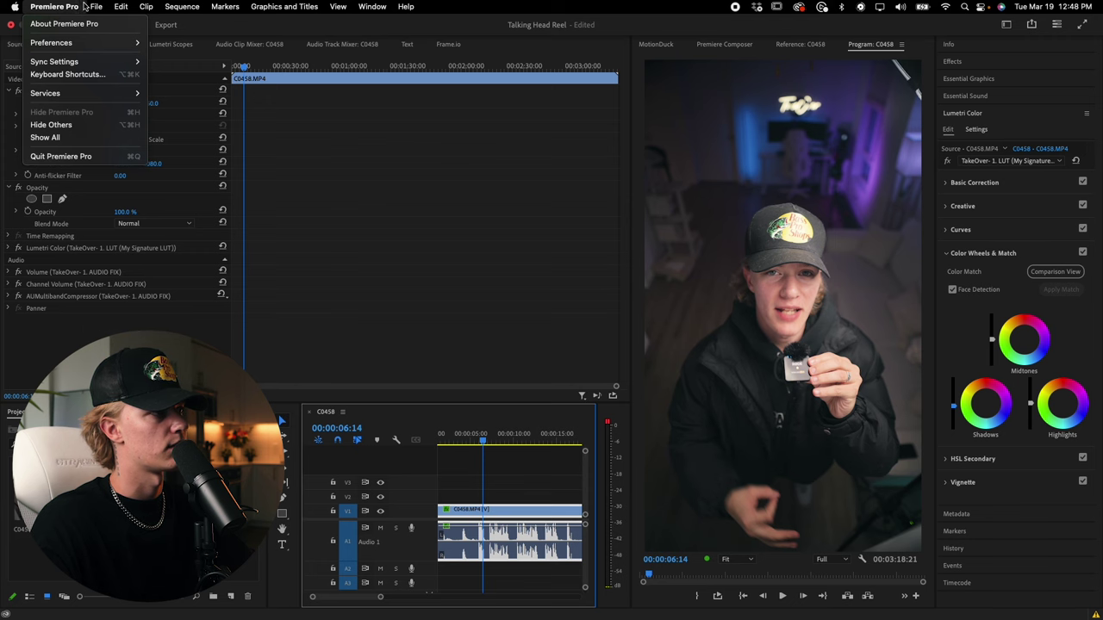
mouse_move(95, 6)
mouse_move(45, 10)
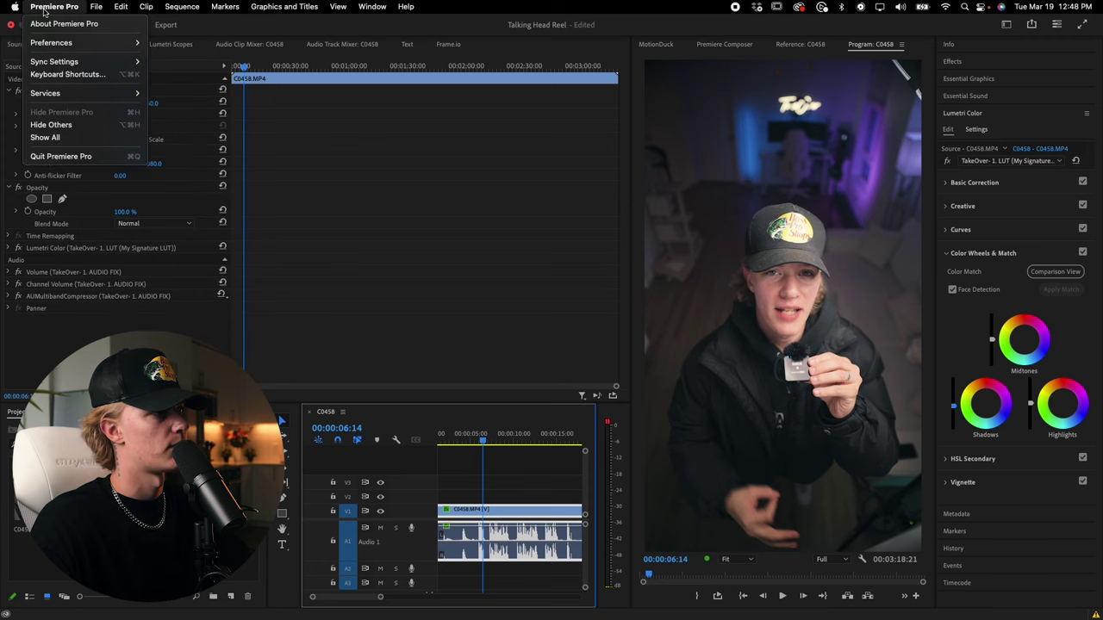
mouse_move(74, 47)
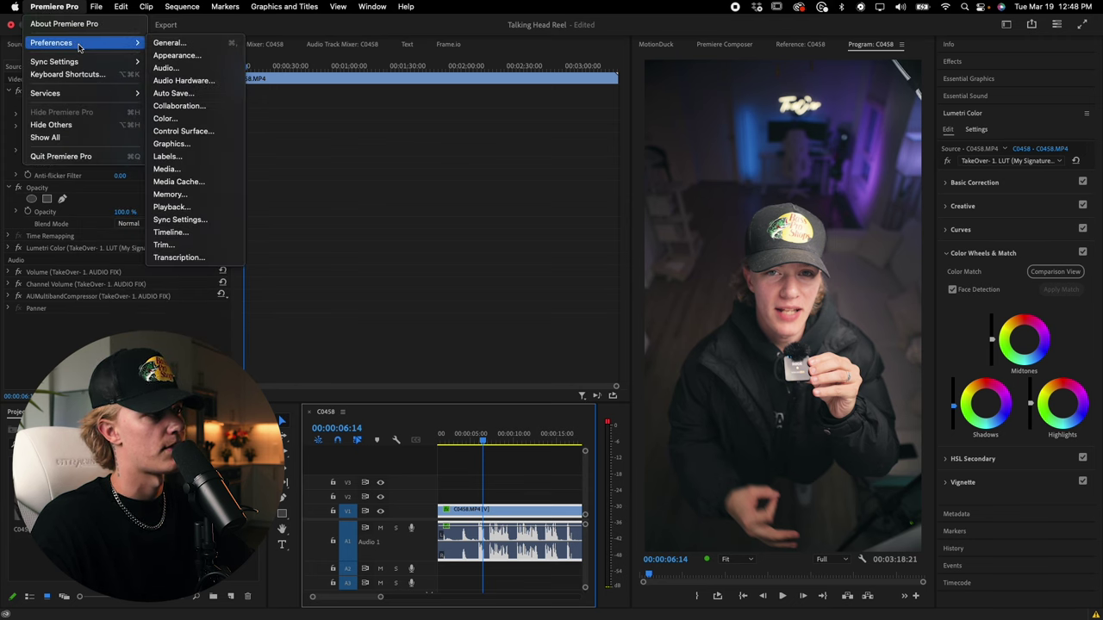
click(171, 81)
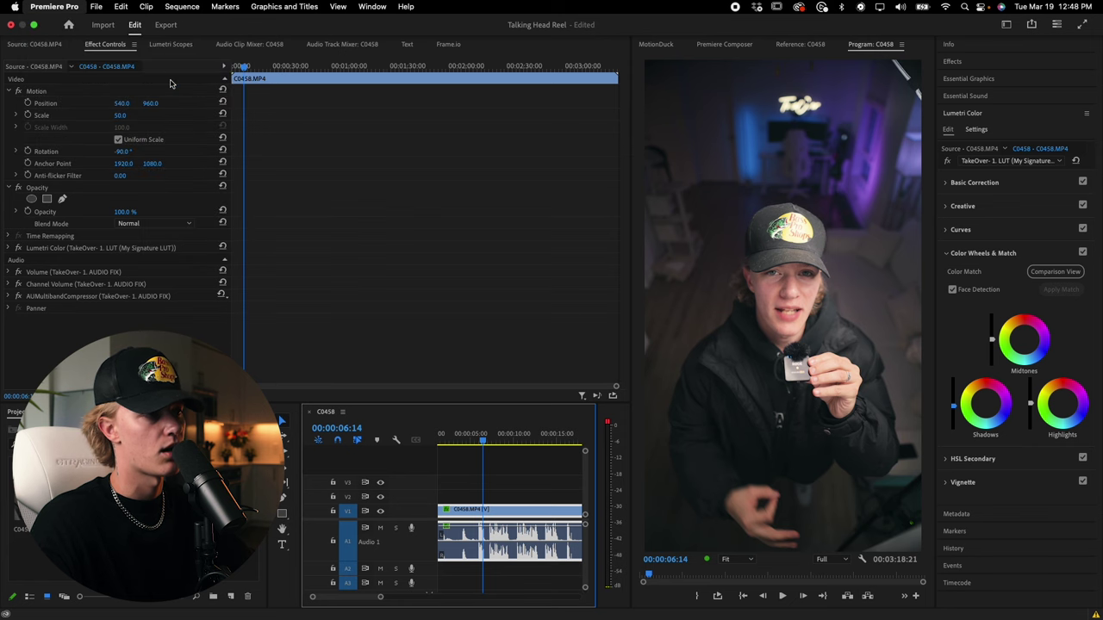
click(575, 205)
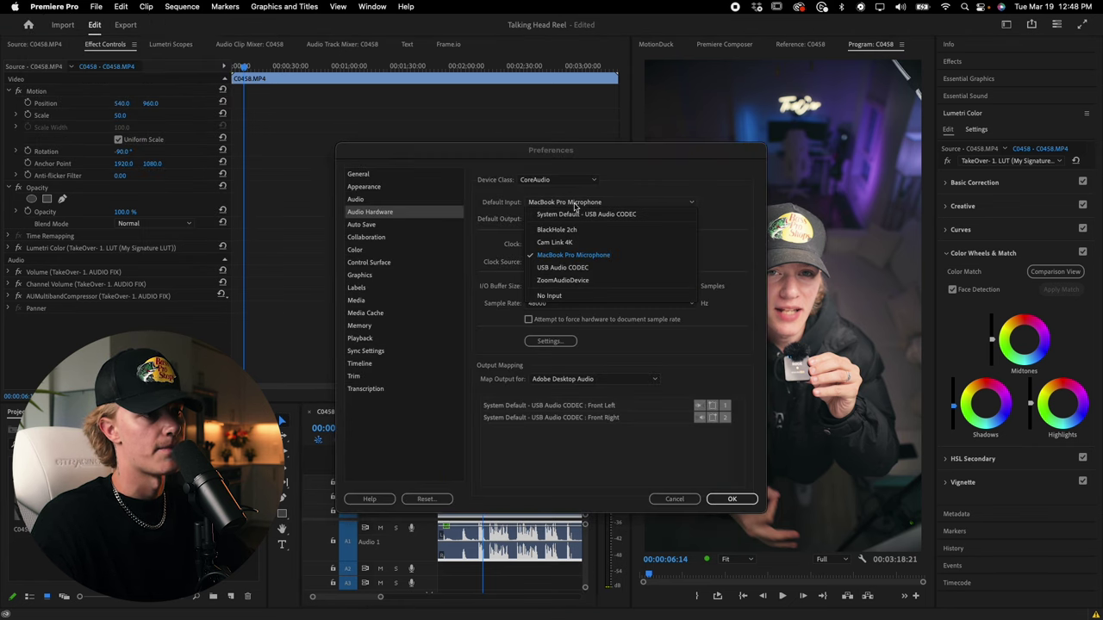
click(583, 198)
click(588, 221)
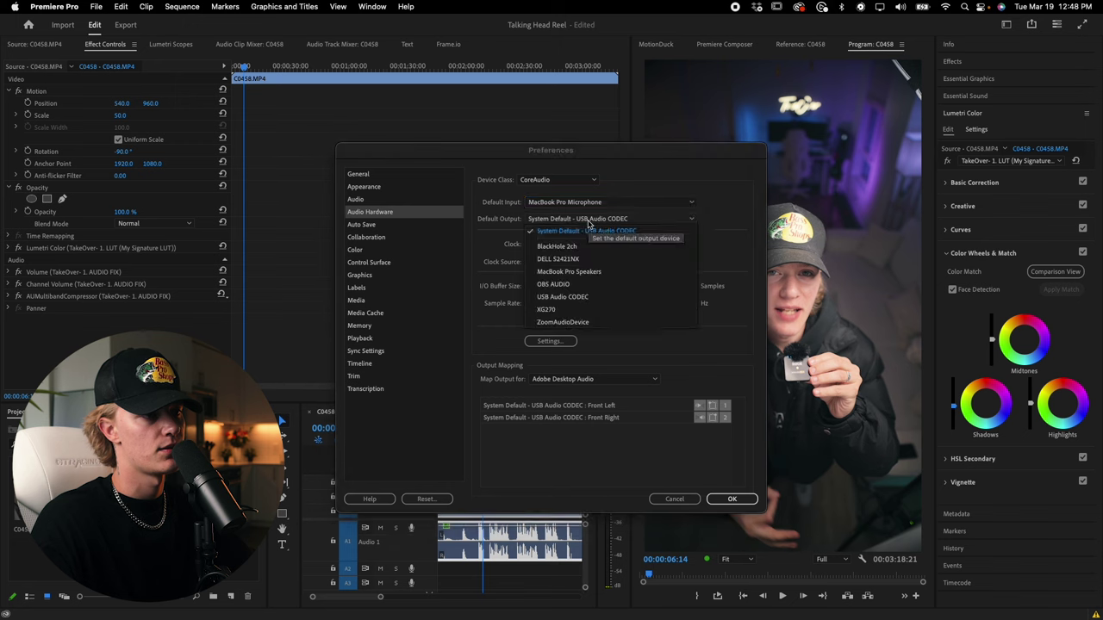
click(589, 272)
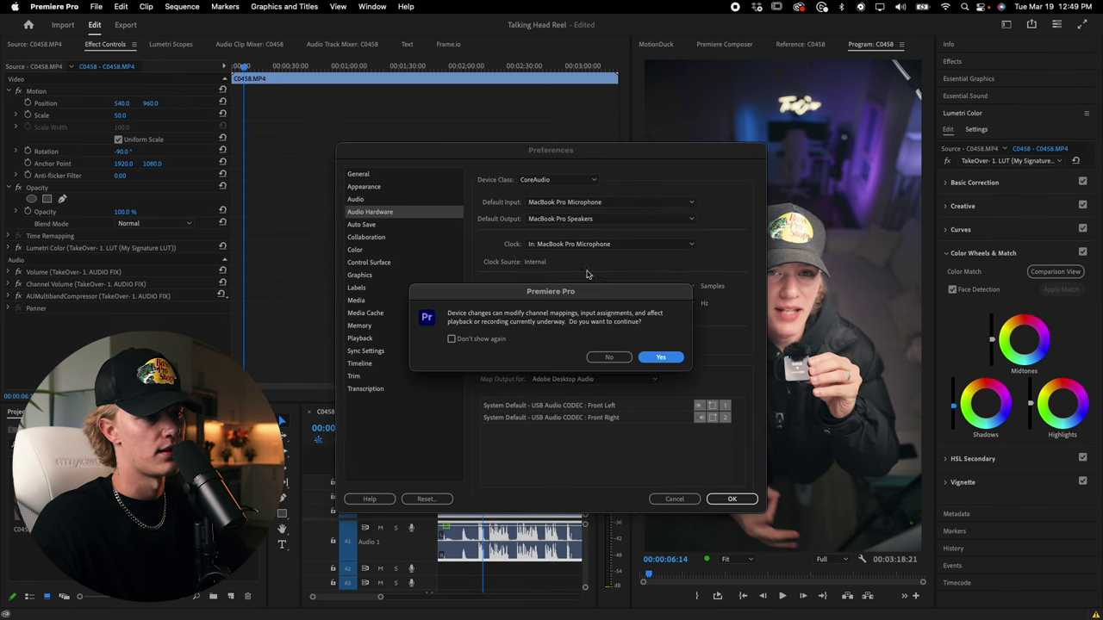
click(657, 359)
click(732, 498)
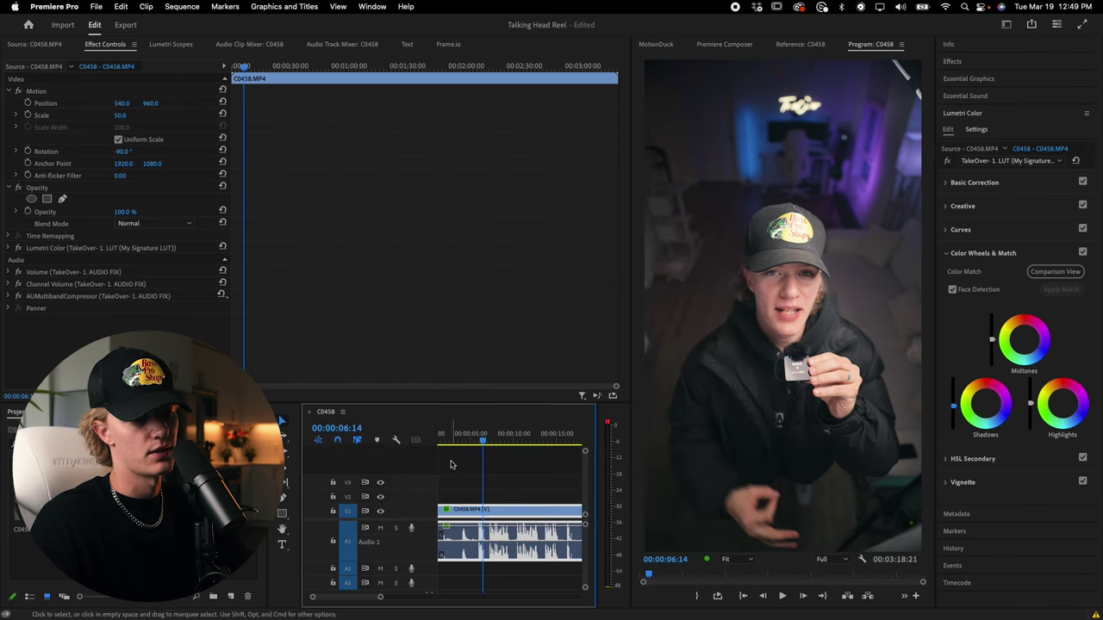
Step: Replay the clip from about five seconds in to check the sound through the new output
click(475, 441)
key(space)
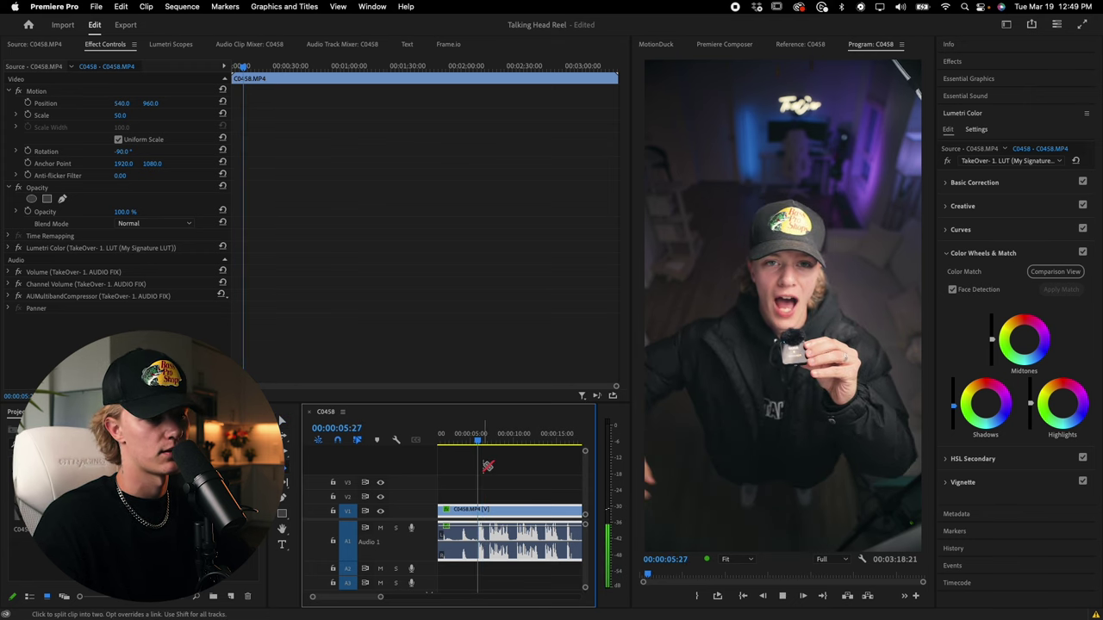
key(equal)
key(space)
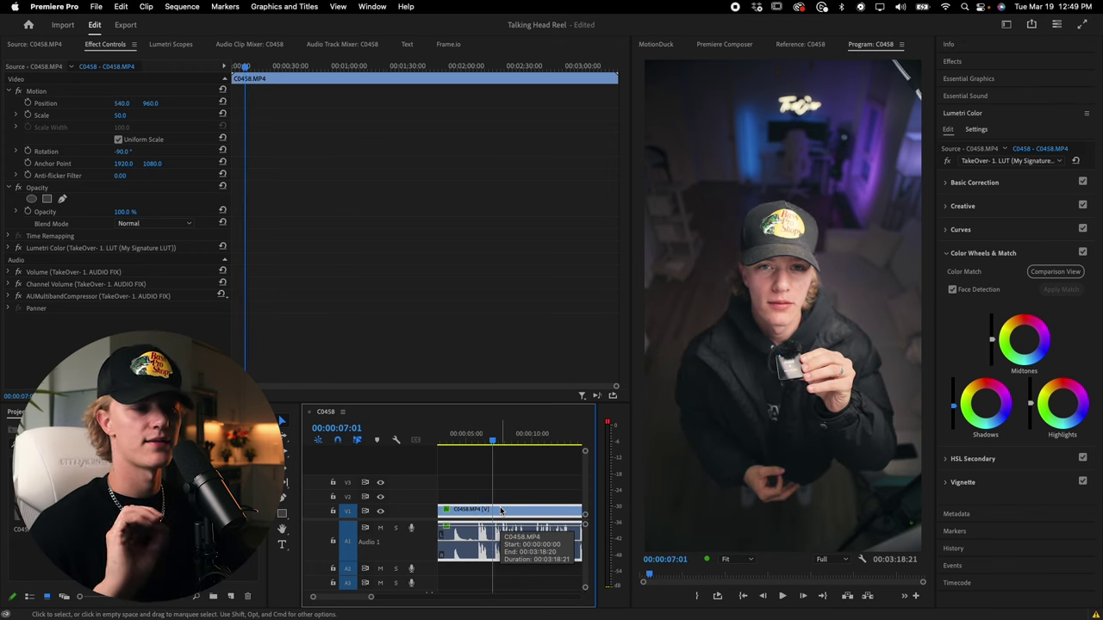
Step: Cut the C0458.MP4 clip with the Razor tool to remove unwanted parts and delete the leftover last segment
key(c)
key(equal)
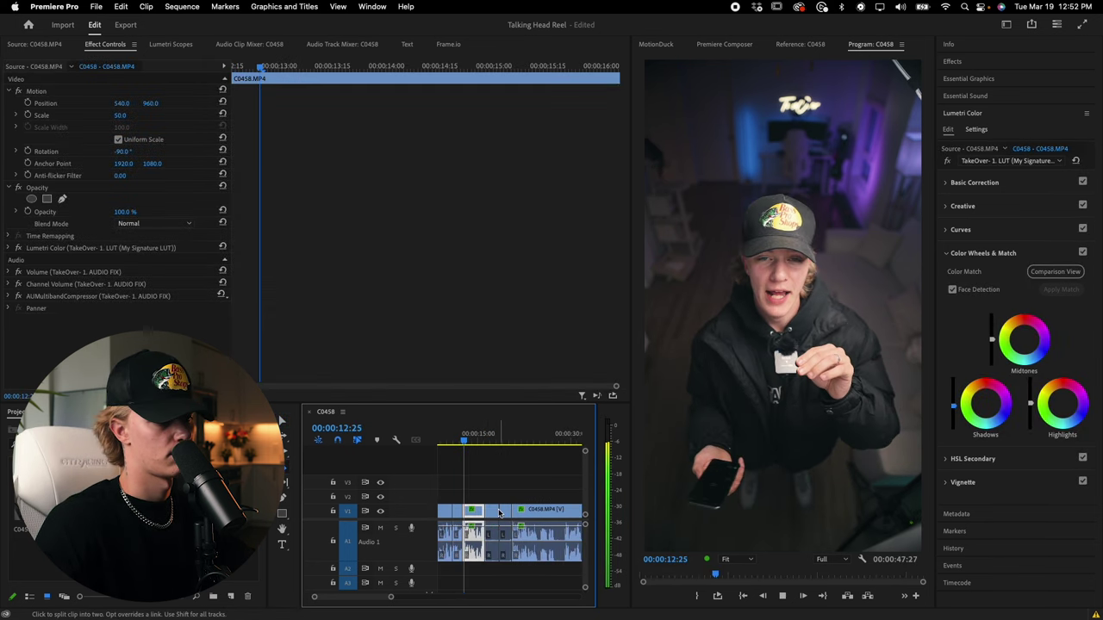
key(space)
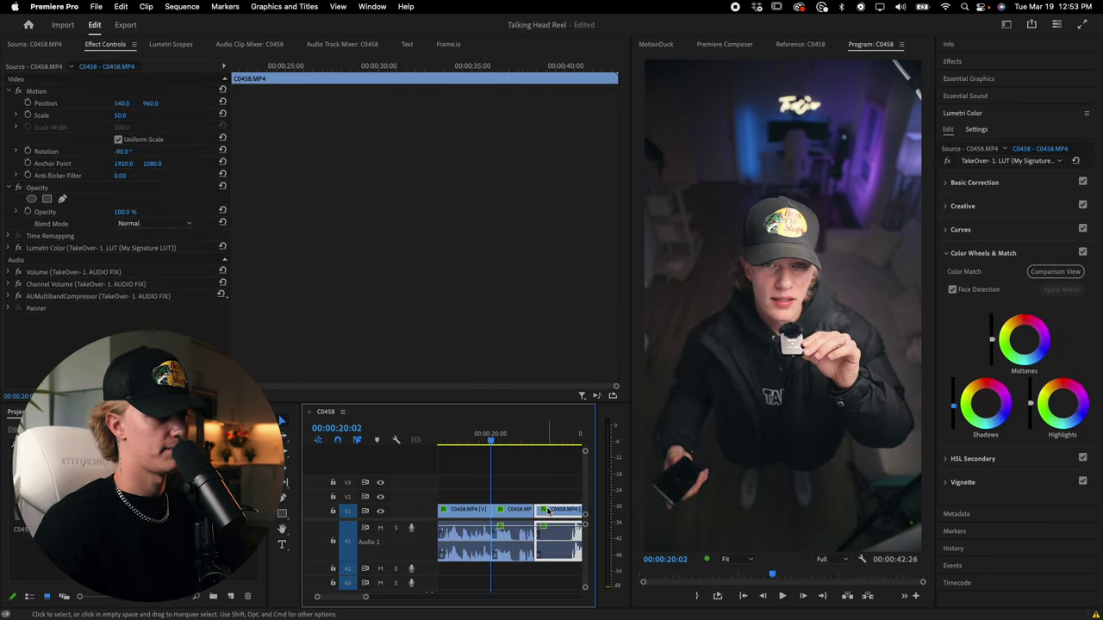
key(BackSpace)
Step: Play the trimmed sequence from its start to review the cuts, and save the project
scroll(524, 507, down, 3)
drag(492, 441, 431, 440)
scroll(471, 478, down, 1)
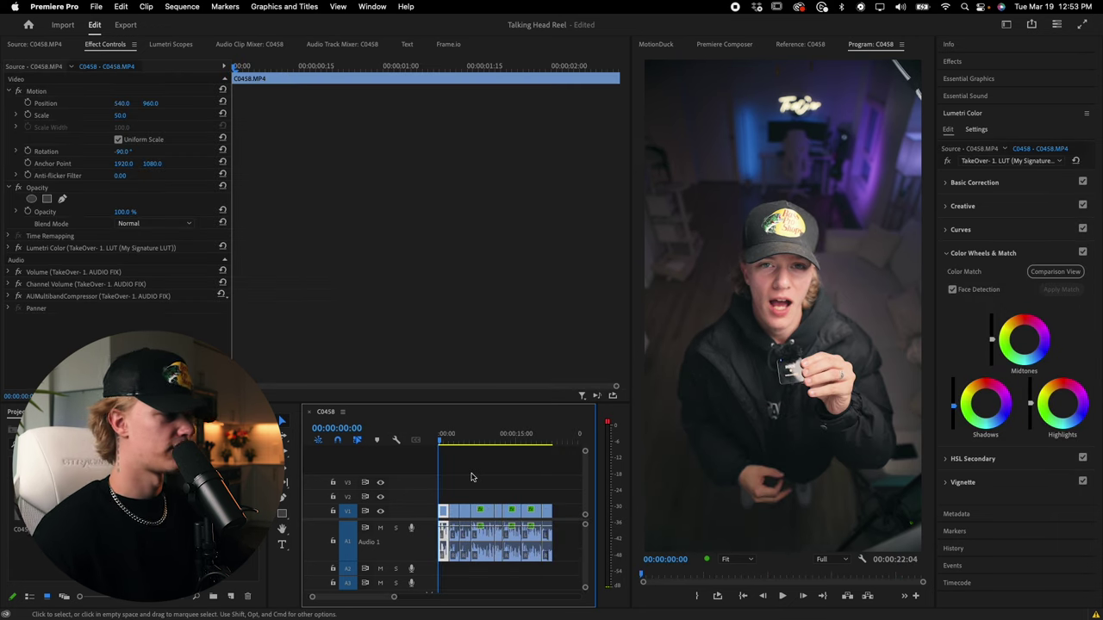
key(space)
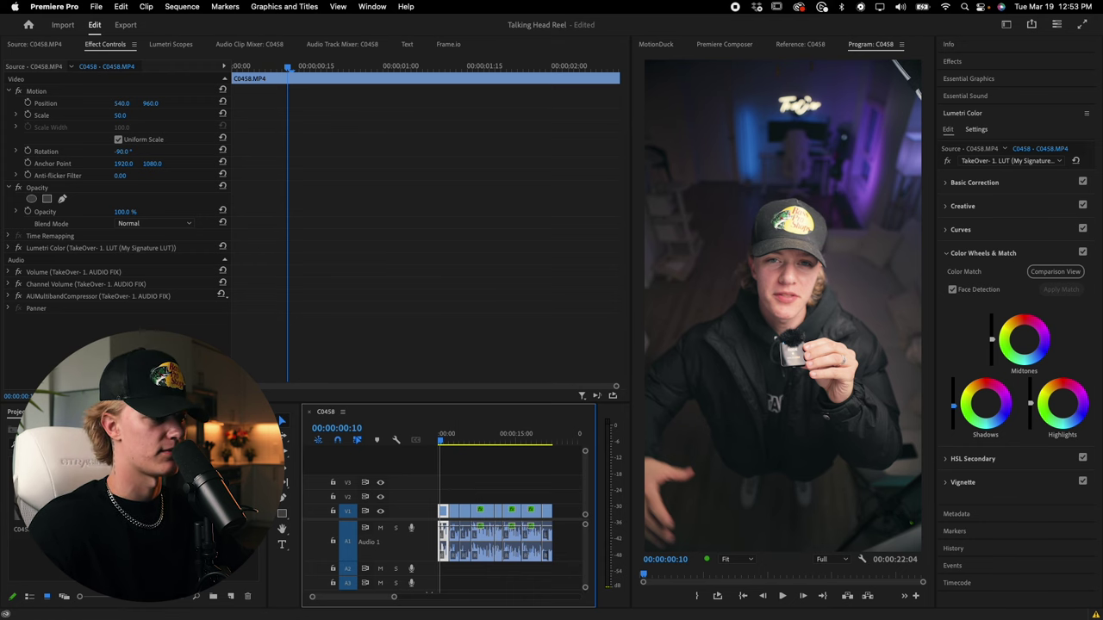
key(shift+1)
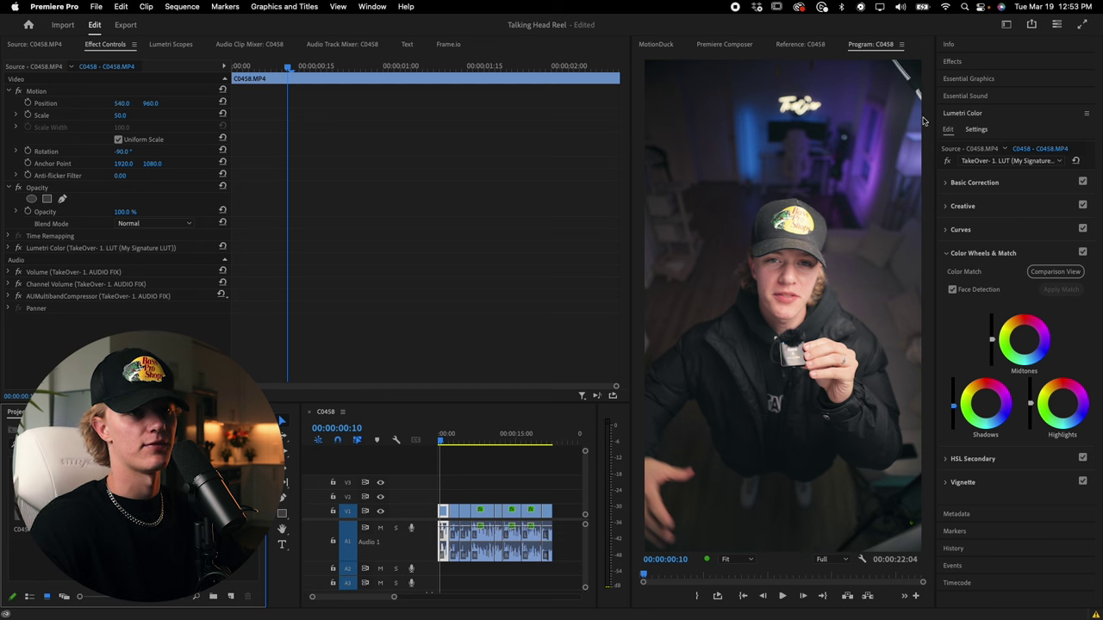
drag(444, 436, 437, 437)
key(space)
key(=)
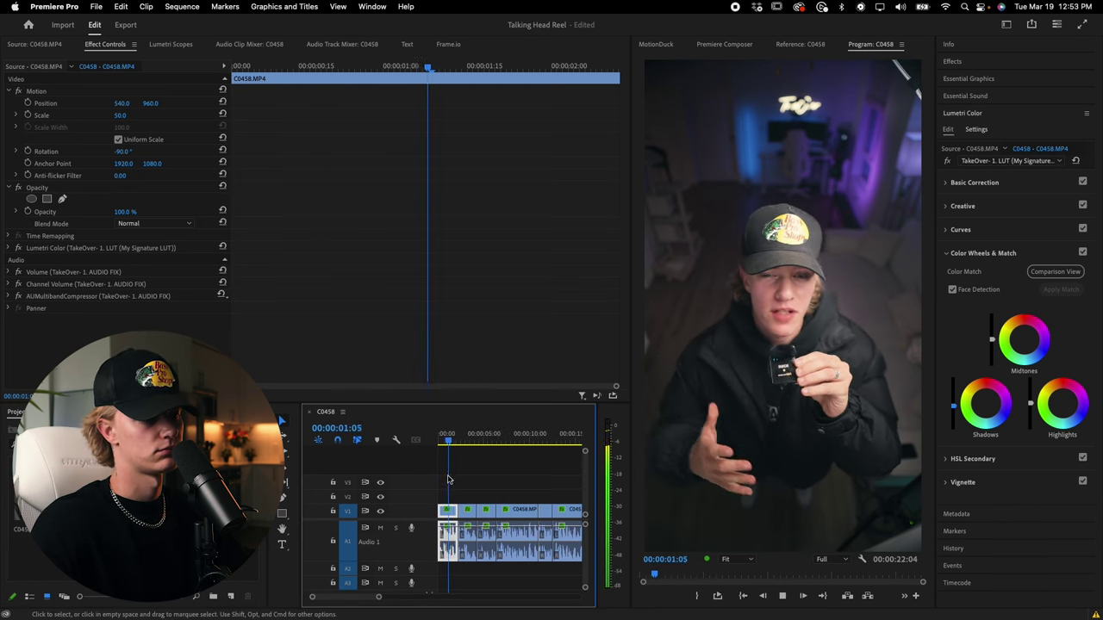
key(=)
key(space)
key(super+s)
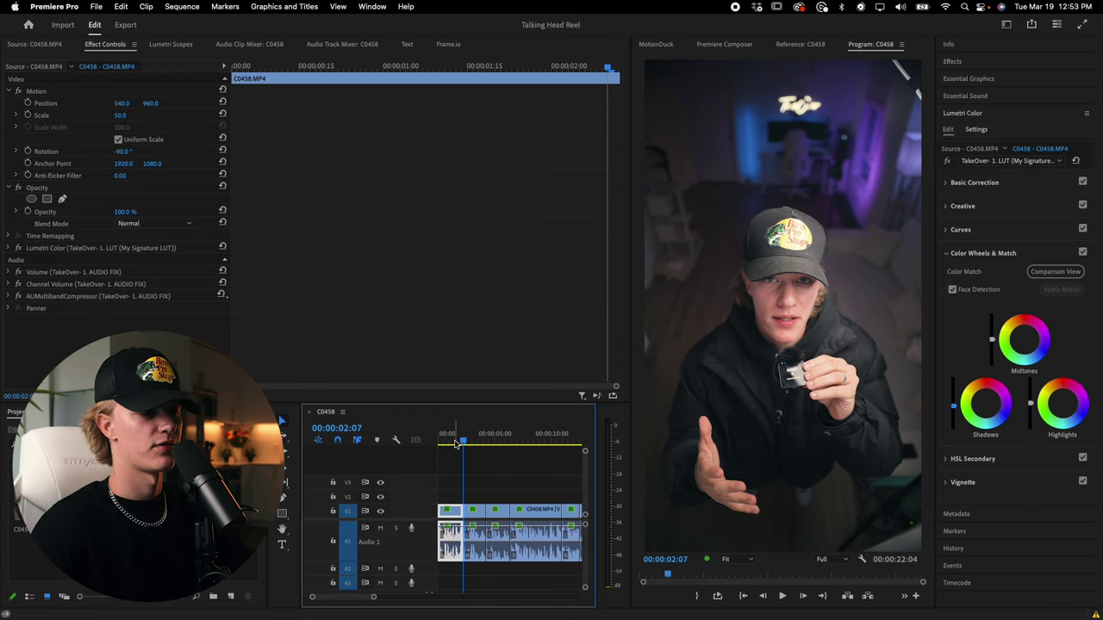
Step: Add a text graphic reading "5x" over the speaker's face at 00:00:00:15
click(452, 441)
key(=)
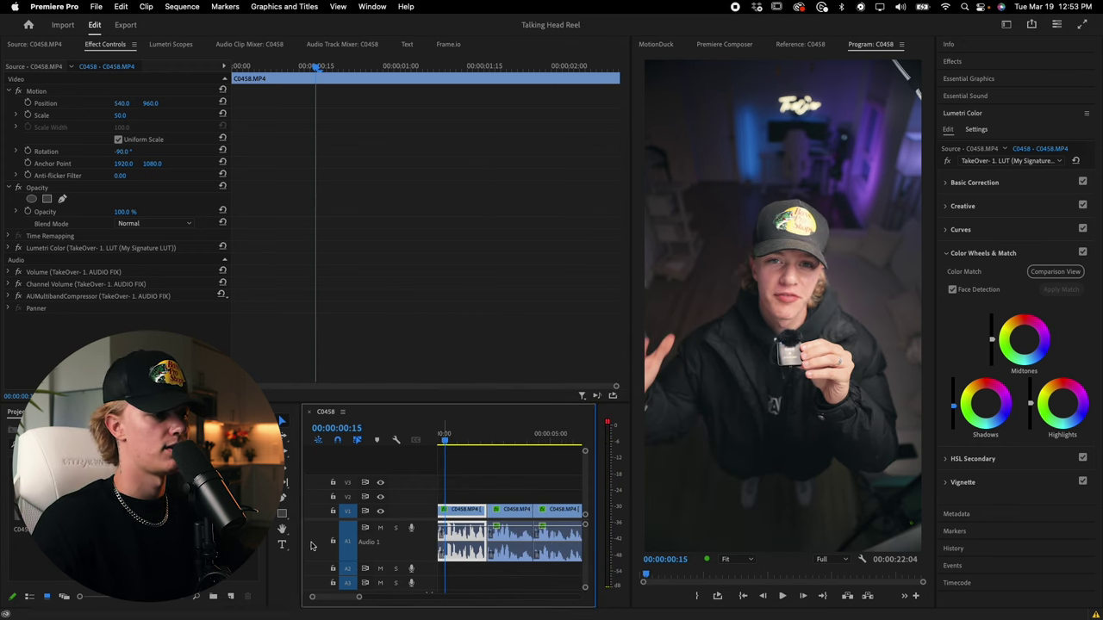
key(t)
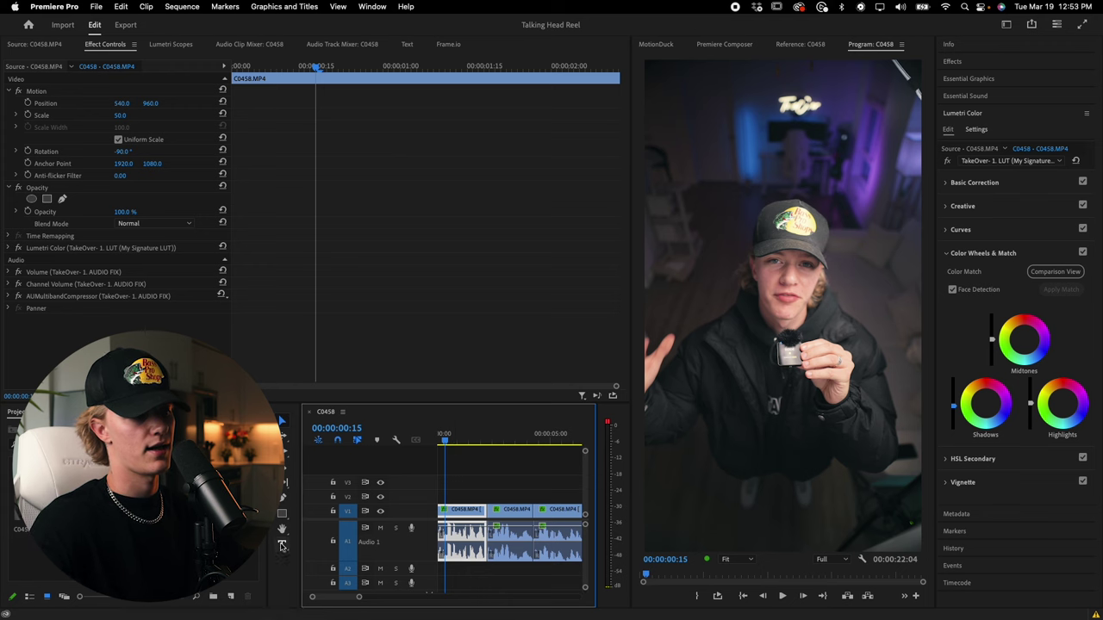
click(756, 290)
click(756, 286)
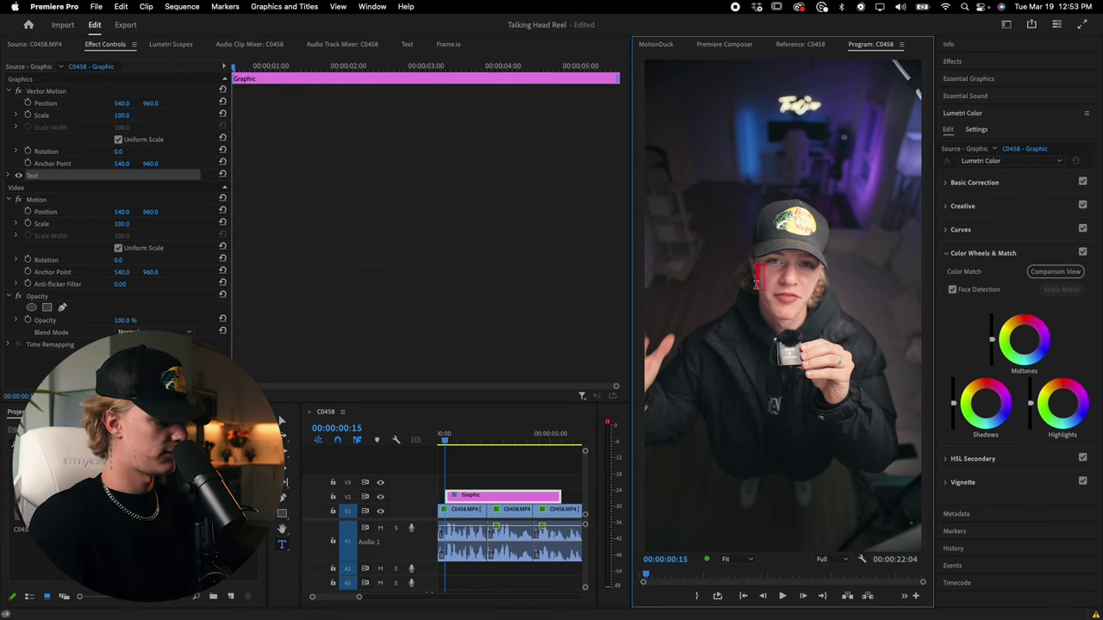
text(5x)
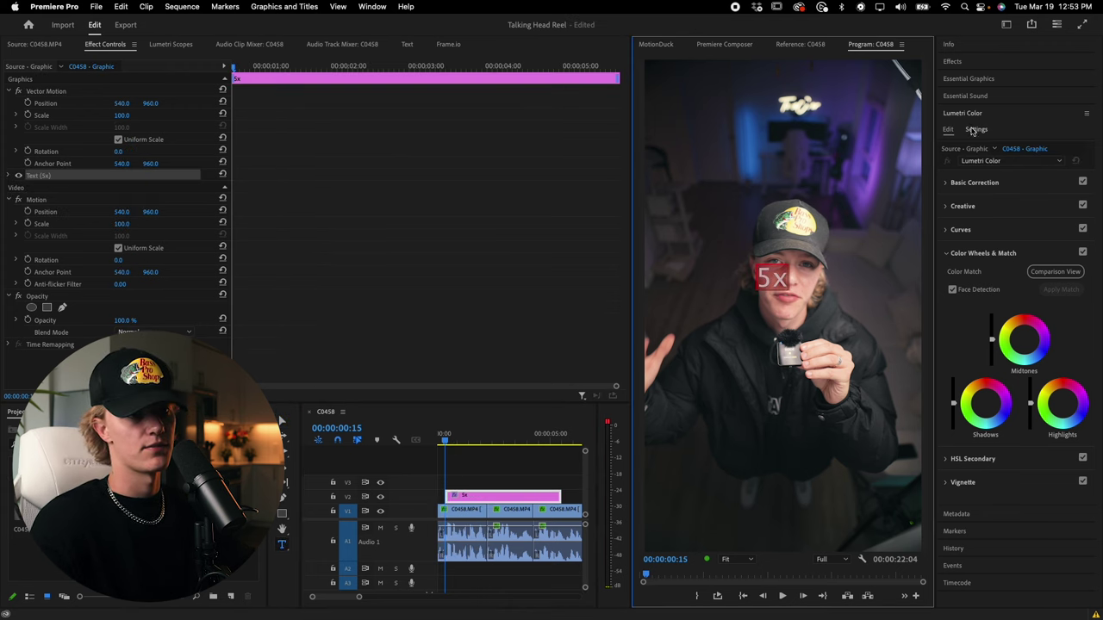
Step: Change the font of the "5x" text graphic to Akira Expanded Super Bold
click(965, 78)
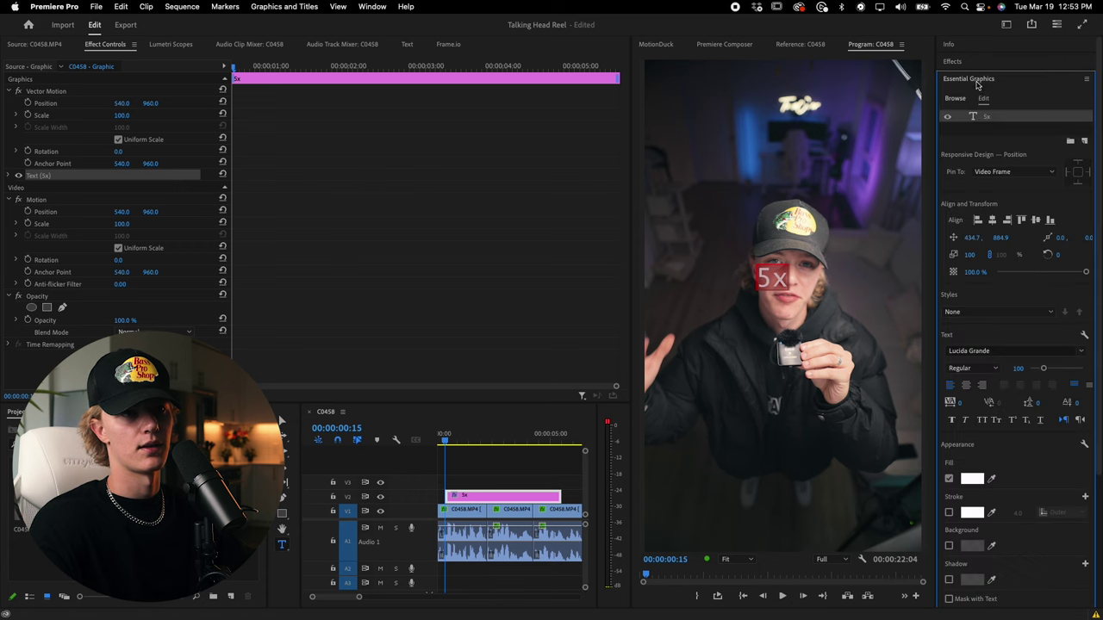
click(1001, 350)
text(akira)
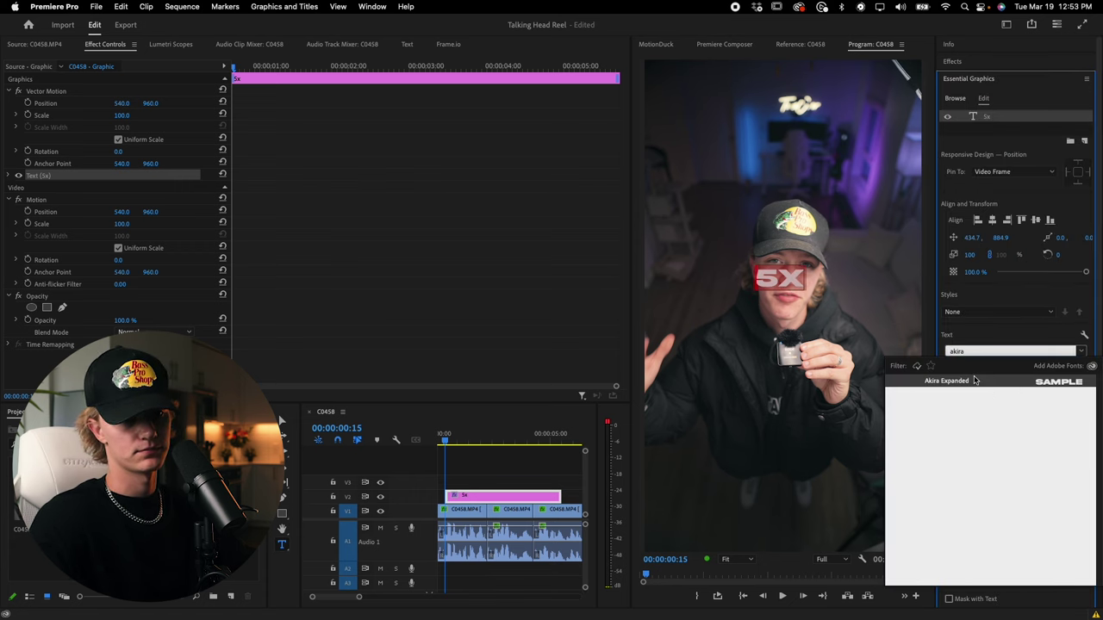
click(975, 380)
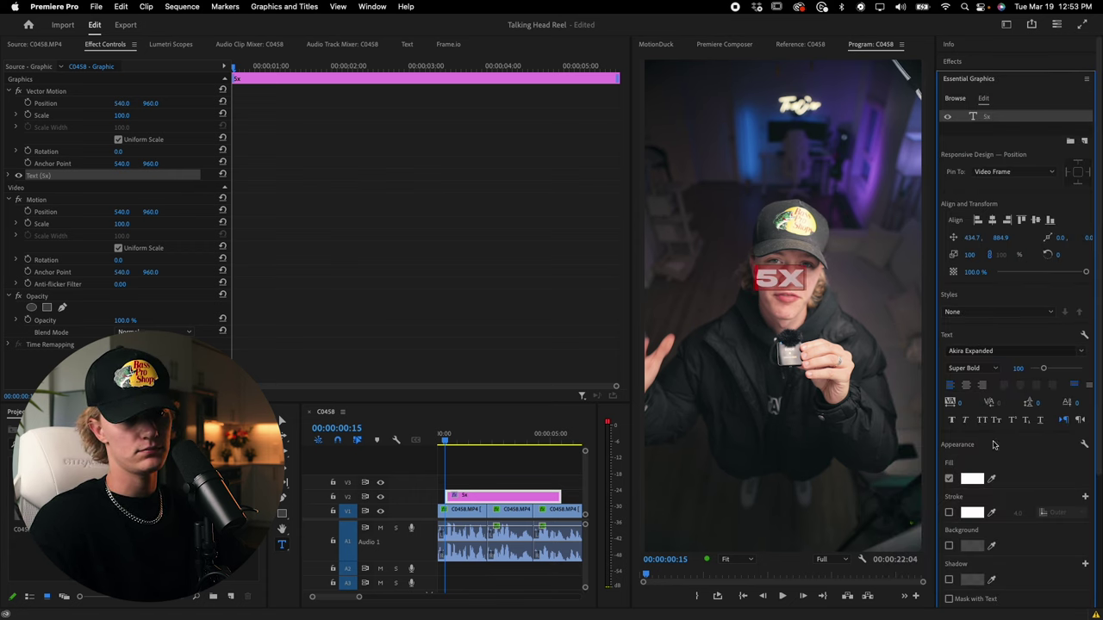
Step: Center-align the "5x" text, enlarge it to size 233, and center it horizontally and vertically in the frame
click(965, 386)
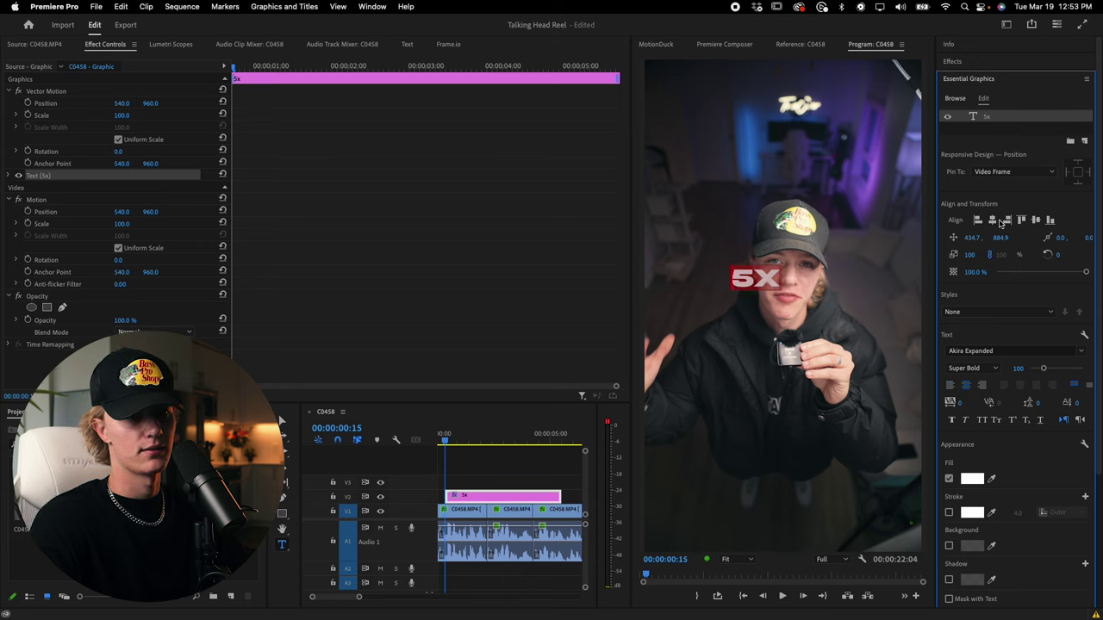
click(997, 222)
drag(1046, 369, 1061, 369)
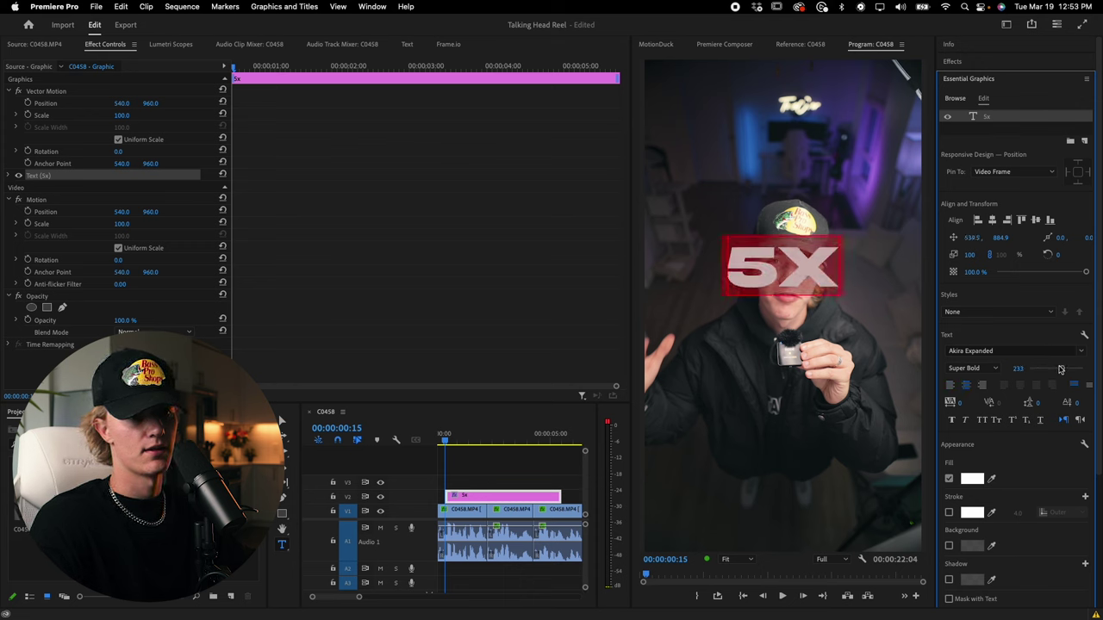
click(1035, 220)
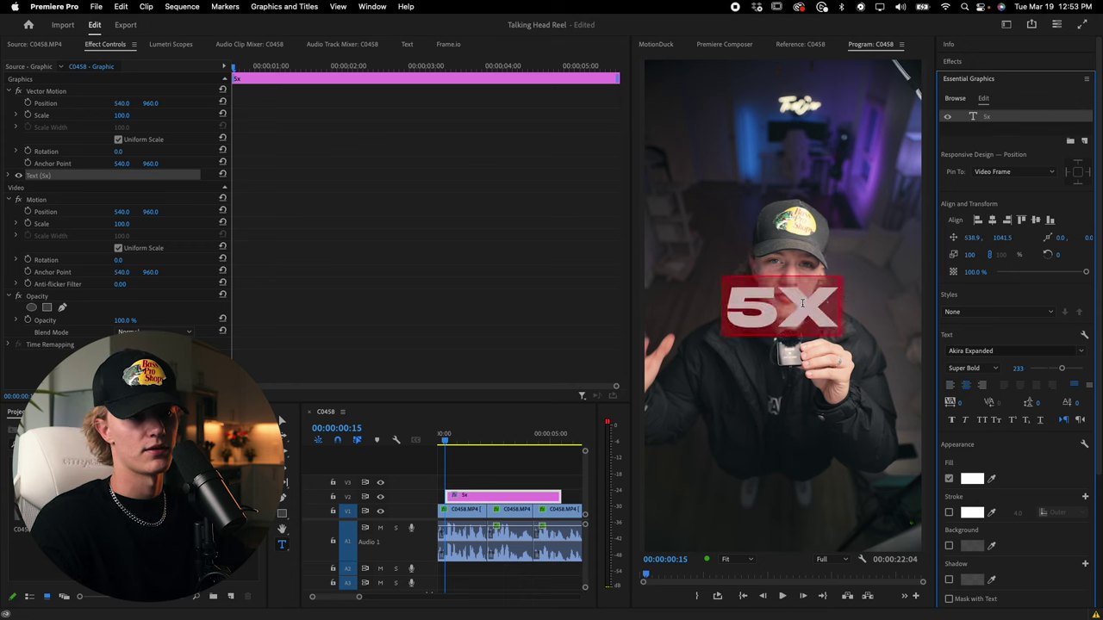
Step: Duplicate the "5x" graphic onto V3, change the copy's text to "posted", and reduce its font size to 143
drag(455, 497, 465, 483)
click(512, 483)
double_click(775, 322)
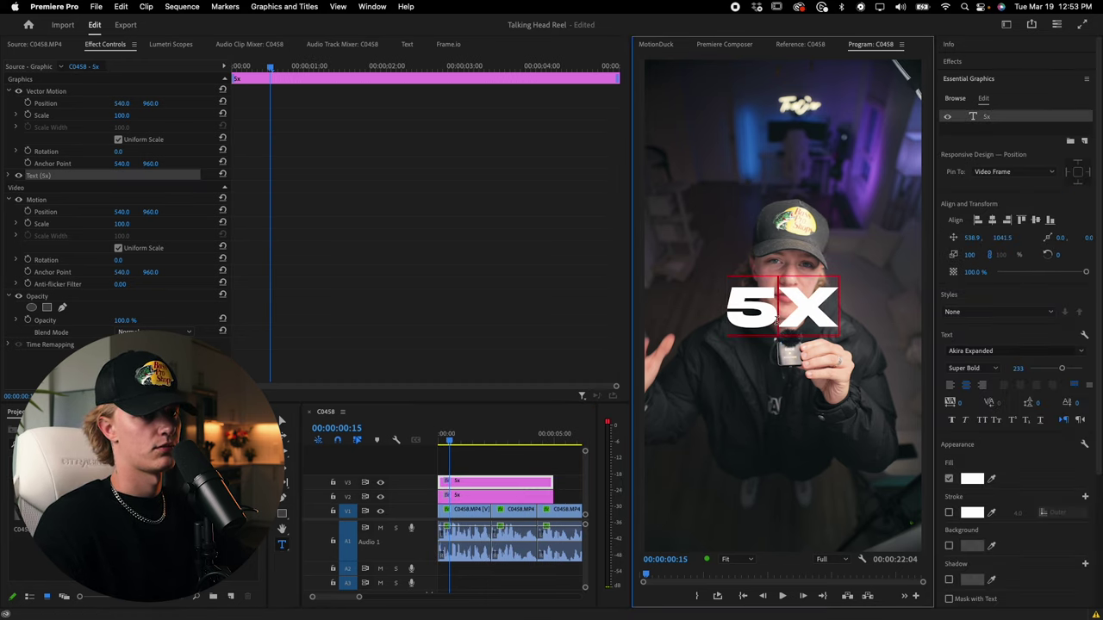
key(super+a)
text(posted)
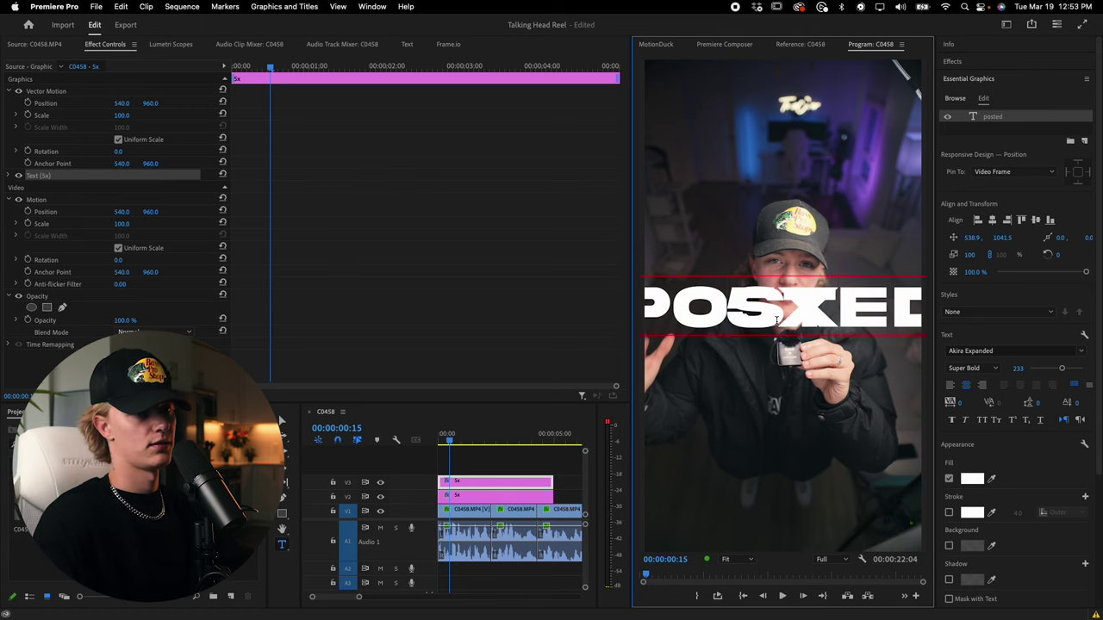
drag(1061, 369, 1049, 372)
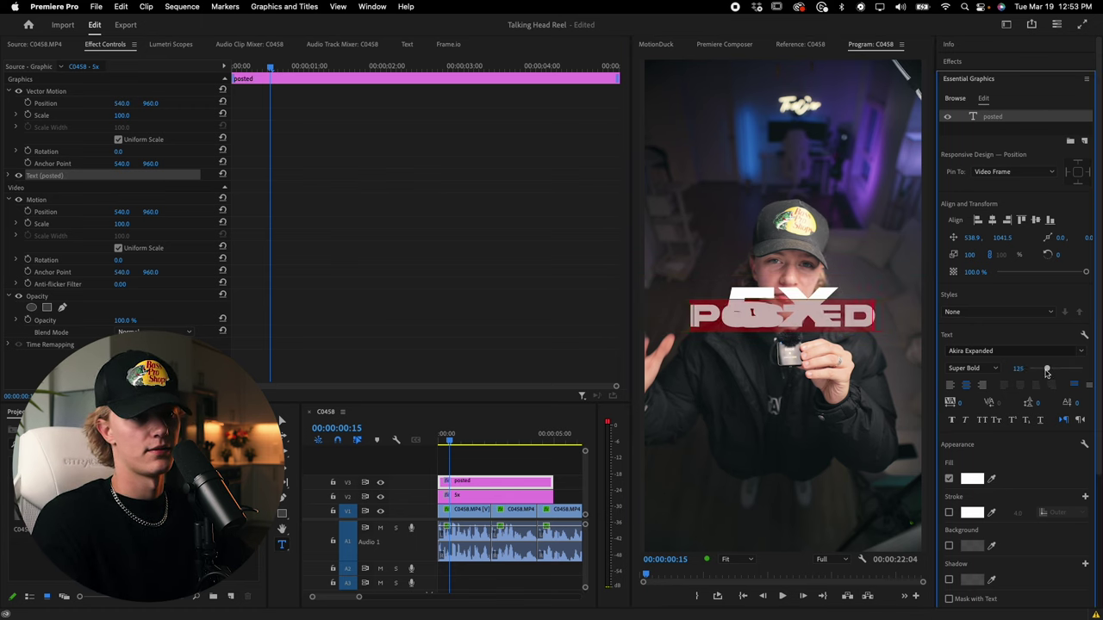
Step: Raise both texts above the speaker's head, setting Vector Motion vertical position to 483 for "posted" and 357 for "5x"
drag(148, 103, 69, 103)
click(477, 498)
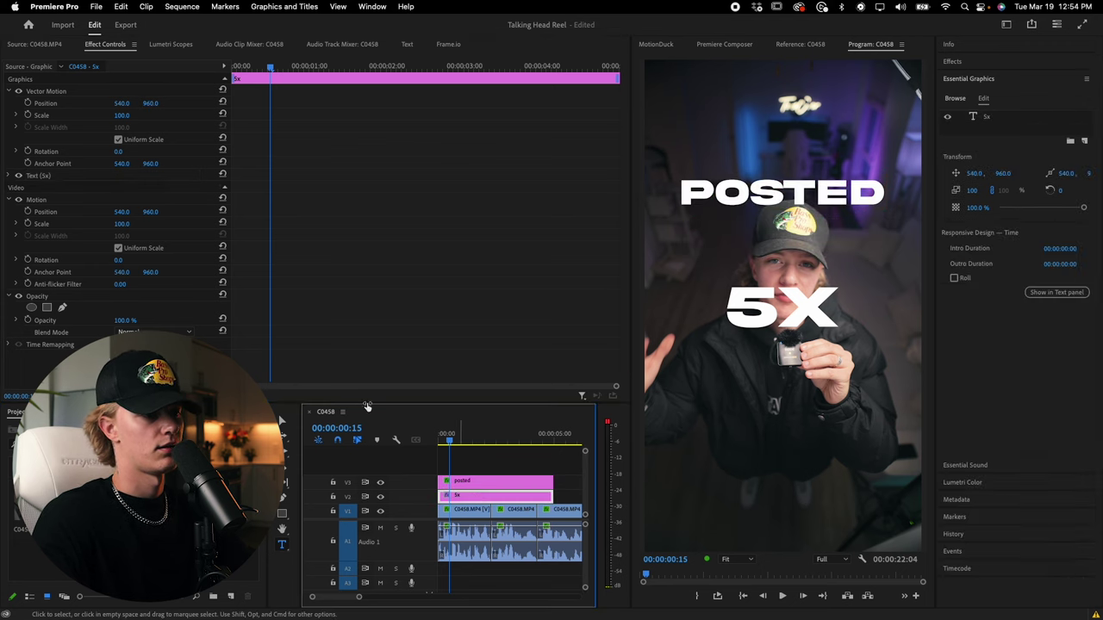
drag(152, 104, 126, 103)
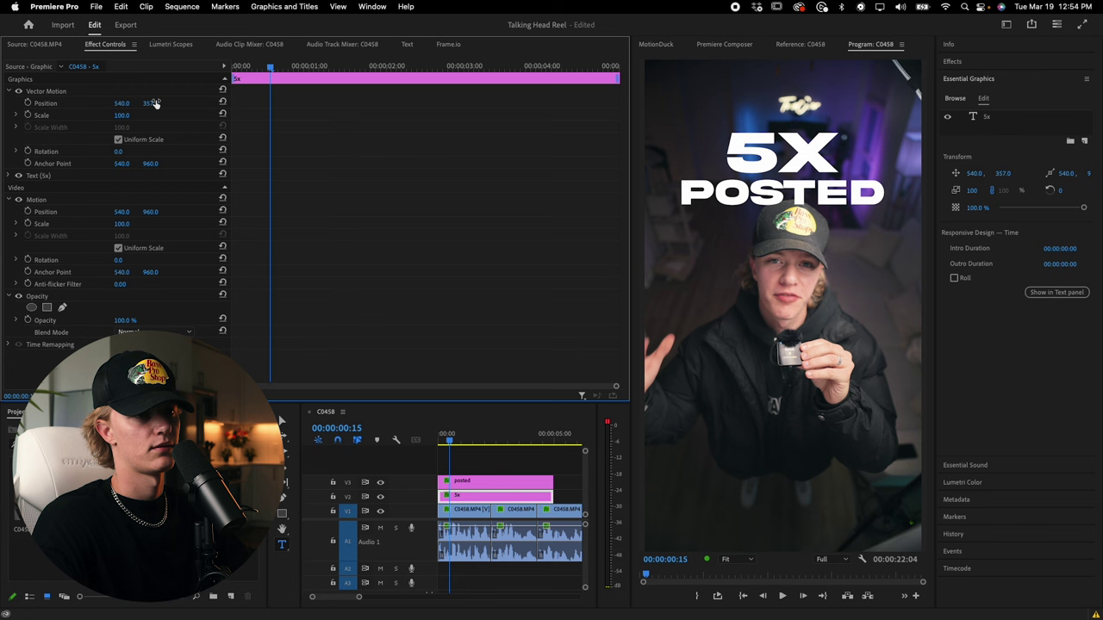
Step: Shift the "5x" graphic on V2 to start at 00:00:00:15 and play the opening to check its timing
click(460, 485)
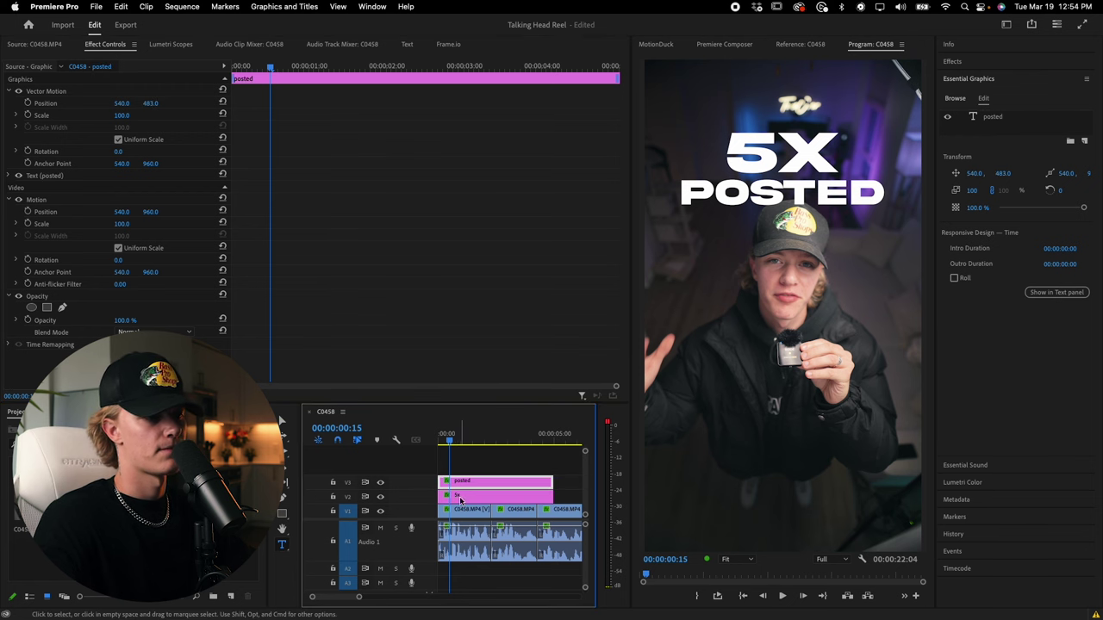
drag(447, 500, 455, 500)
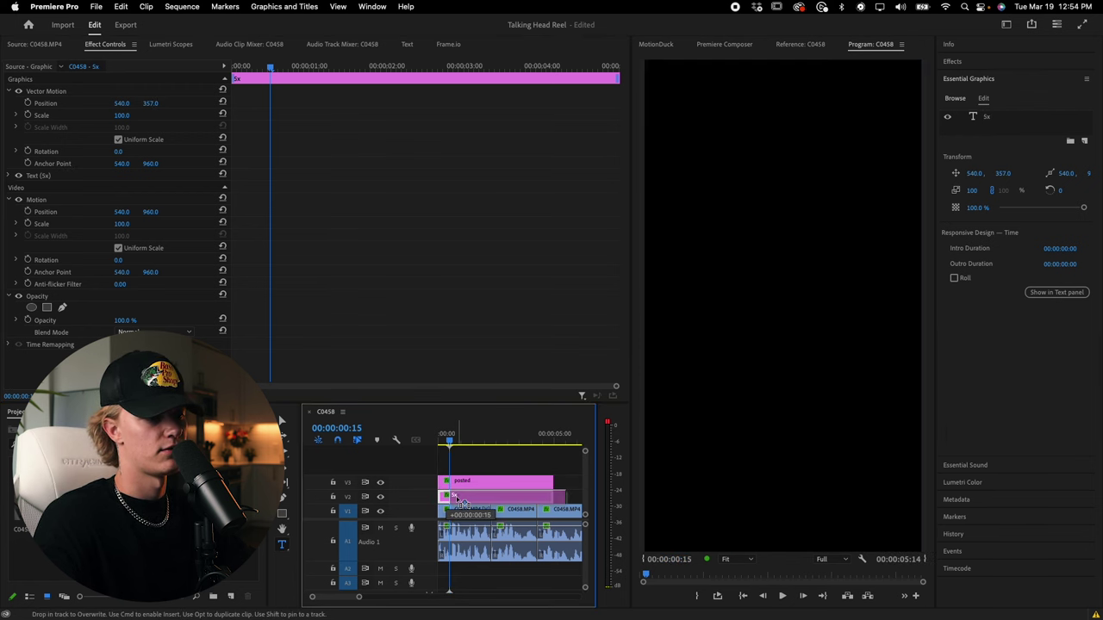
key(Home)
key(space)
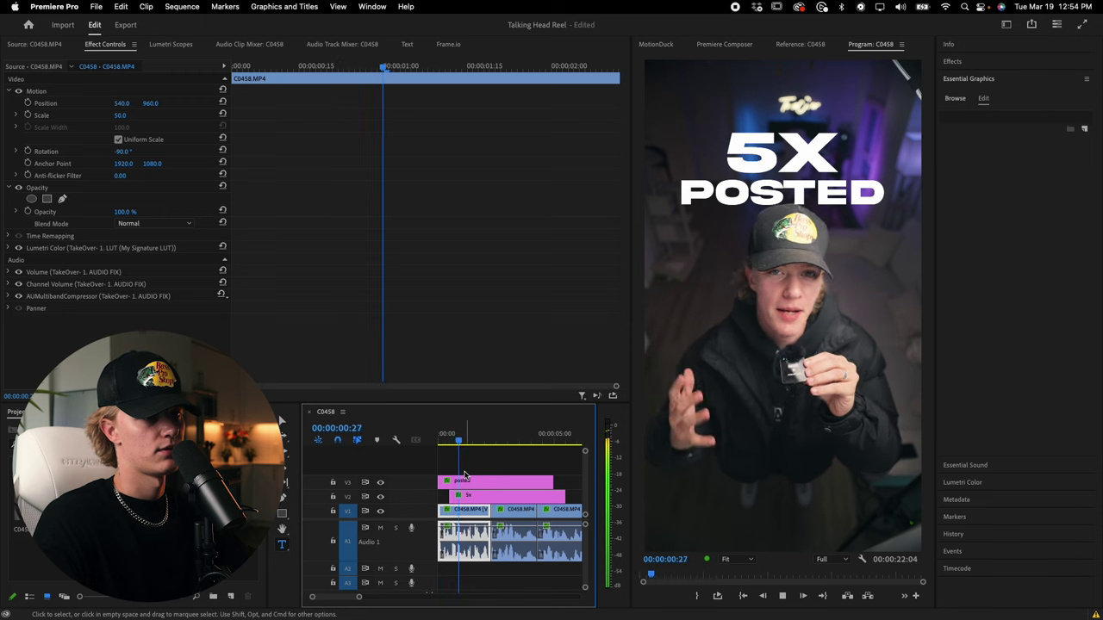
key(space)
Step: Cut the "5x" and "posted" graphics at the end of the first C0458.MP4 segment and delete the leftover pieces
key(c)
click(491, 495)
click(492, 482)
key(v)
drag(504, 471, 505, 497)
key(Delete)
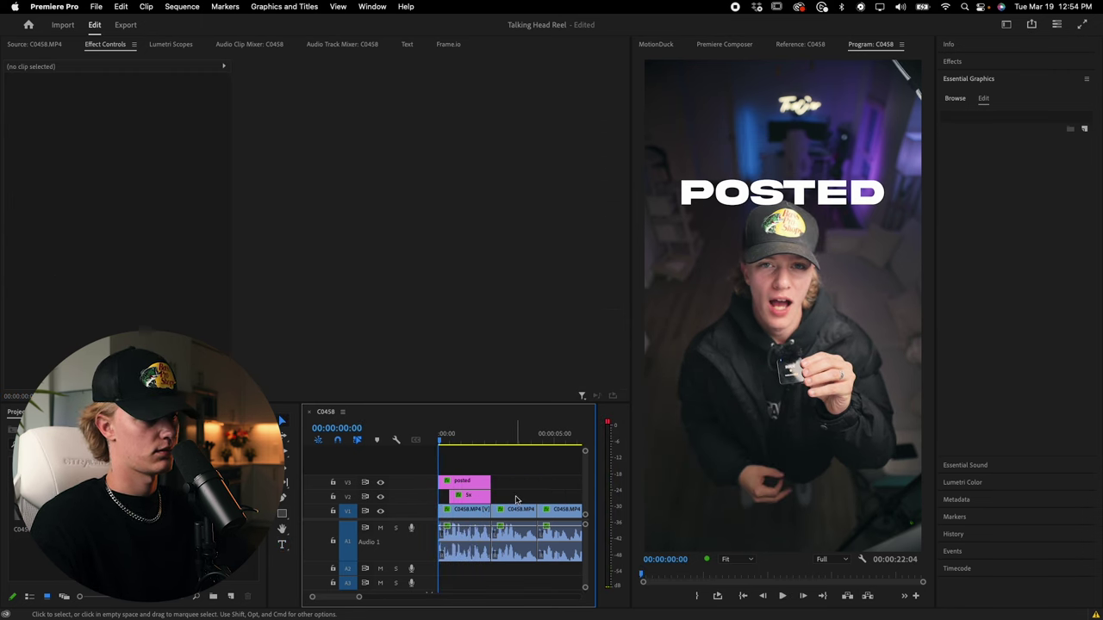
Step: Play the opening from the start to check how the trimmed text graphics match the speech
key(space)
drag(471, 438, 438, 445)
key(space)
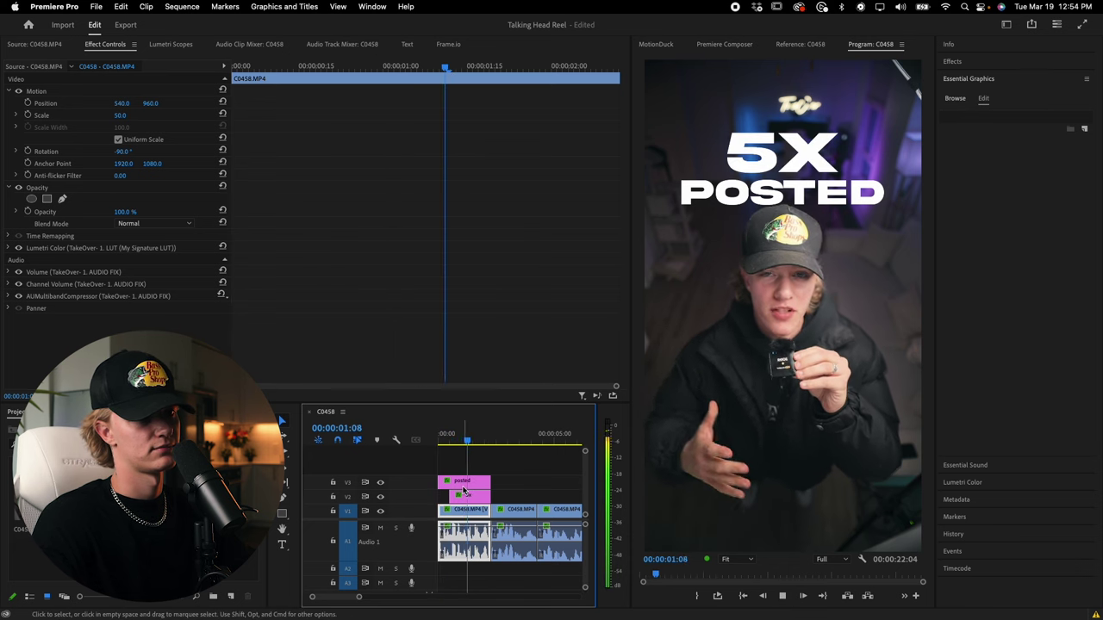
key(space)
Step: Copy the "posted" graphic onto V4 as a short clip starting at about 00:00:01:13 and play through its timing
click(479, 484)
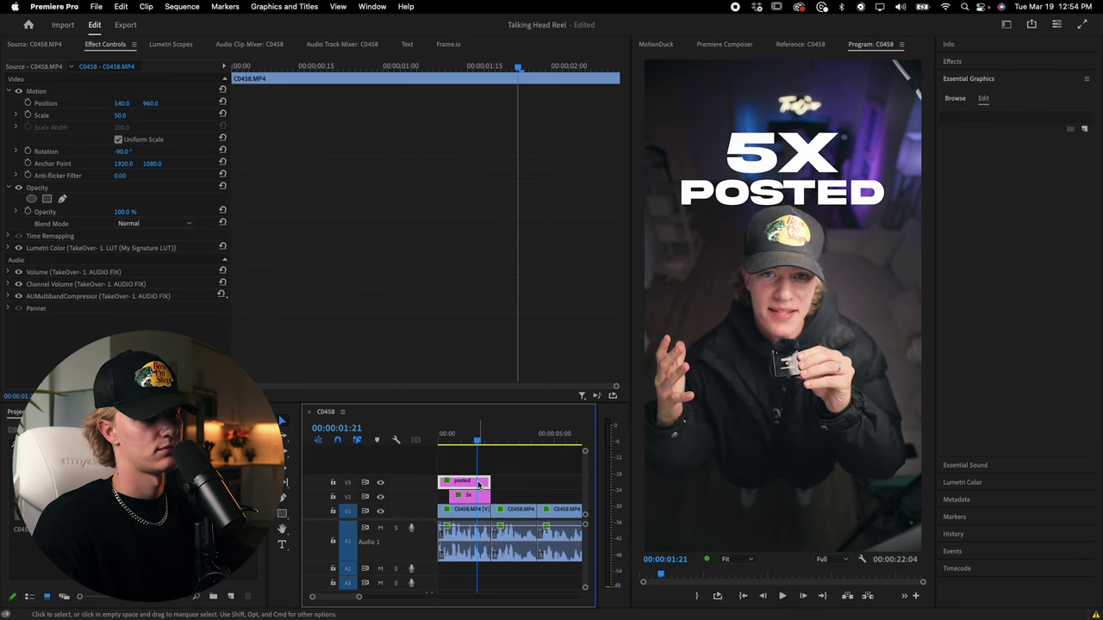
key(super+z)
click(473, 484)
mouse_move(473, 484)
mouse_down()
mouse_move(451, 468)
mouse_move(472, 468)
mouse_up()
key(space)
key(space)
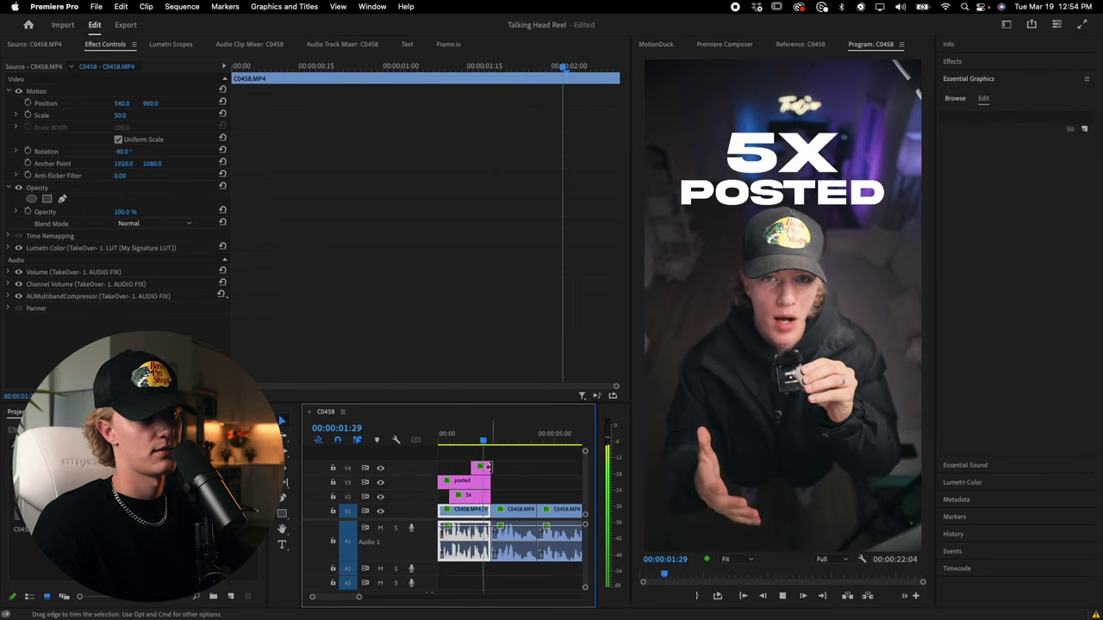
key(space)
Step: Change the V4 graphic's text to "month" and move it down over the chest, at vertical position 1891.5
click(484, 470)
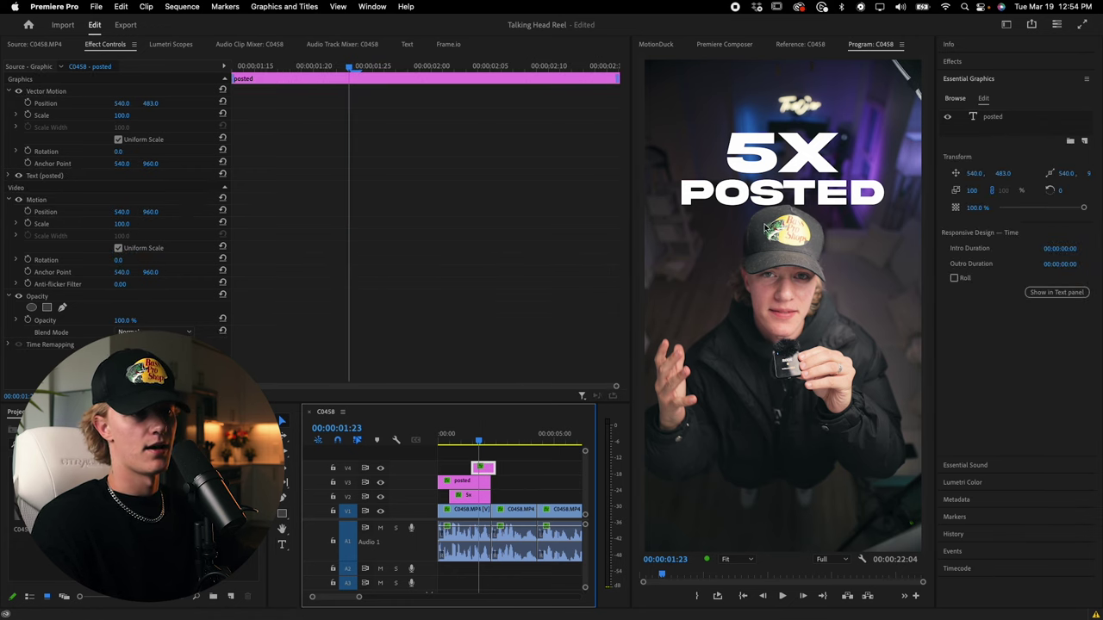
double_click(776, 204)
key(ctrl+a)
text(month)
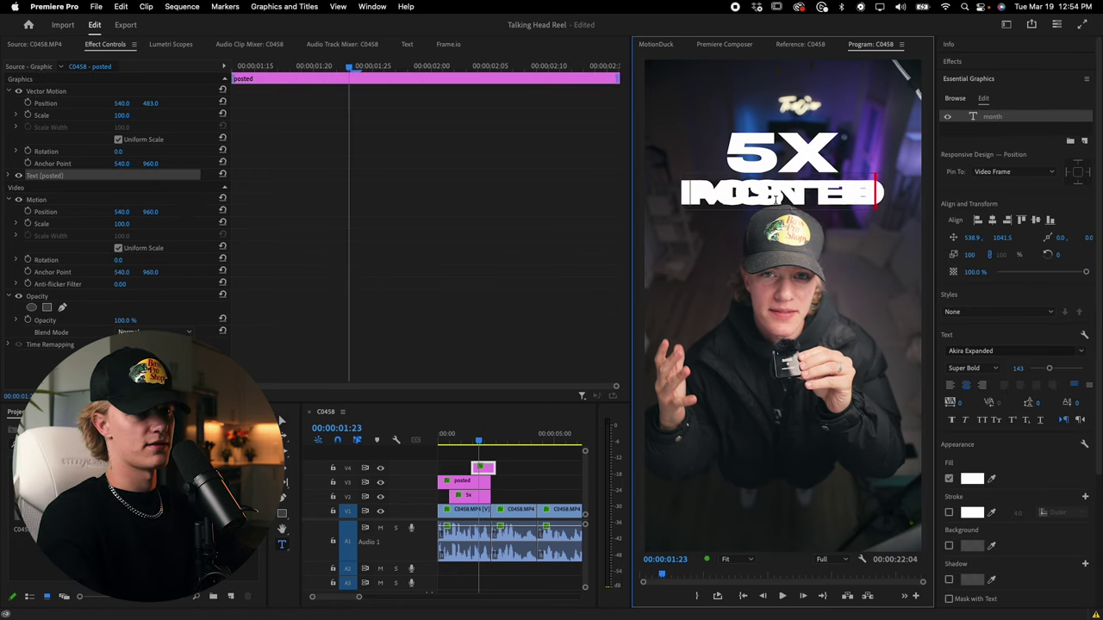
drag(999, 238, 1101, 237)
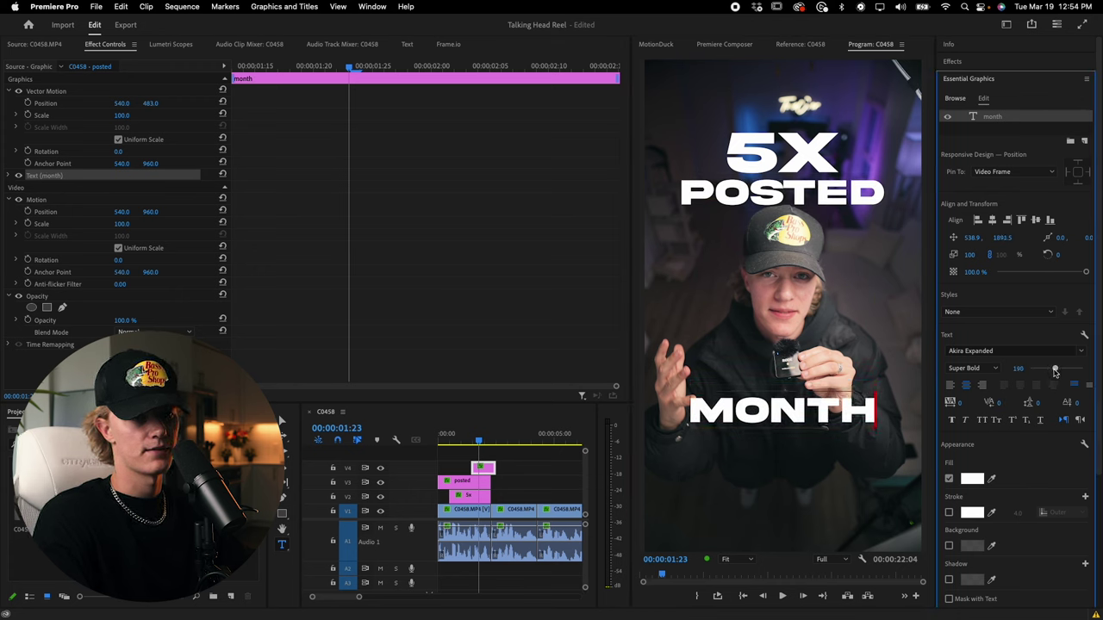
Step: Enlarge the "month" text to size 185 and make it outline-only by disabling its fill and enabling a white stroke
double_click(842, 419)
drag(1049, 369, 1054, 371)
click(950, 479)
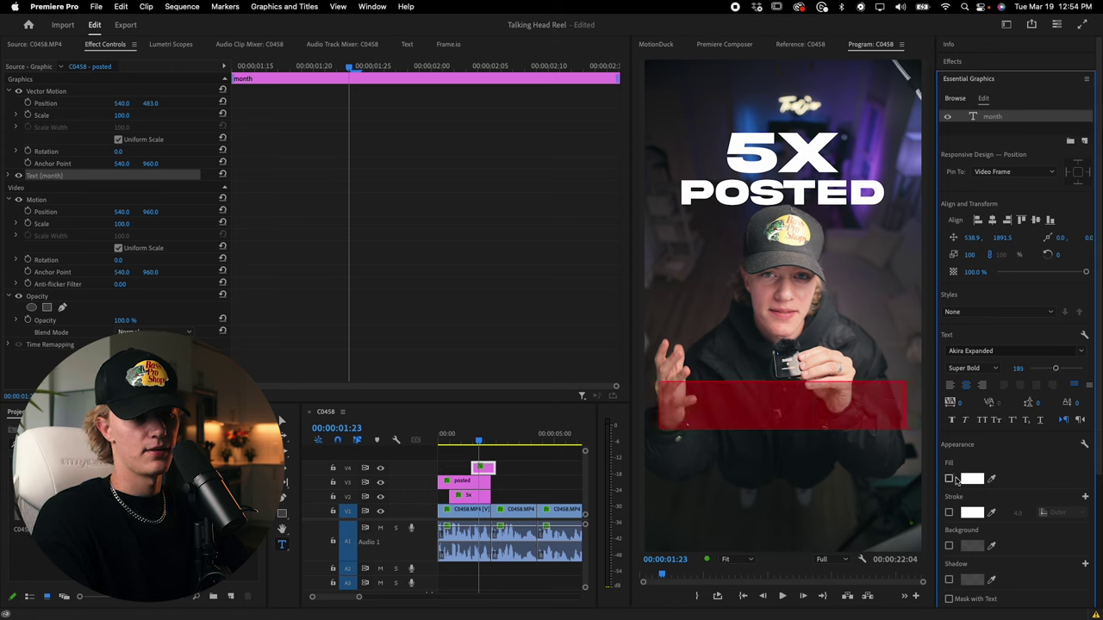
click(950, 513)
click(791, 411)
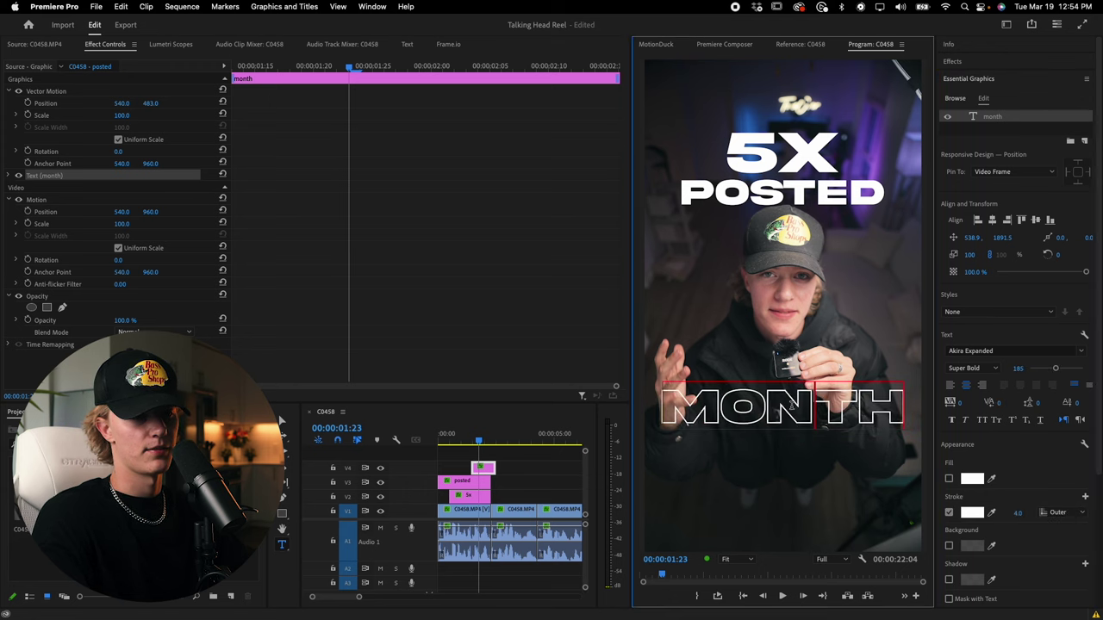
Step: Play and scrub through the opening to review the timing of the "5x", "posted" and "month" graphics
click(463, 443)
key(Up)
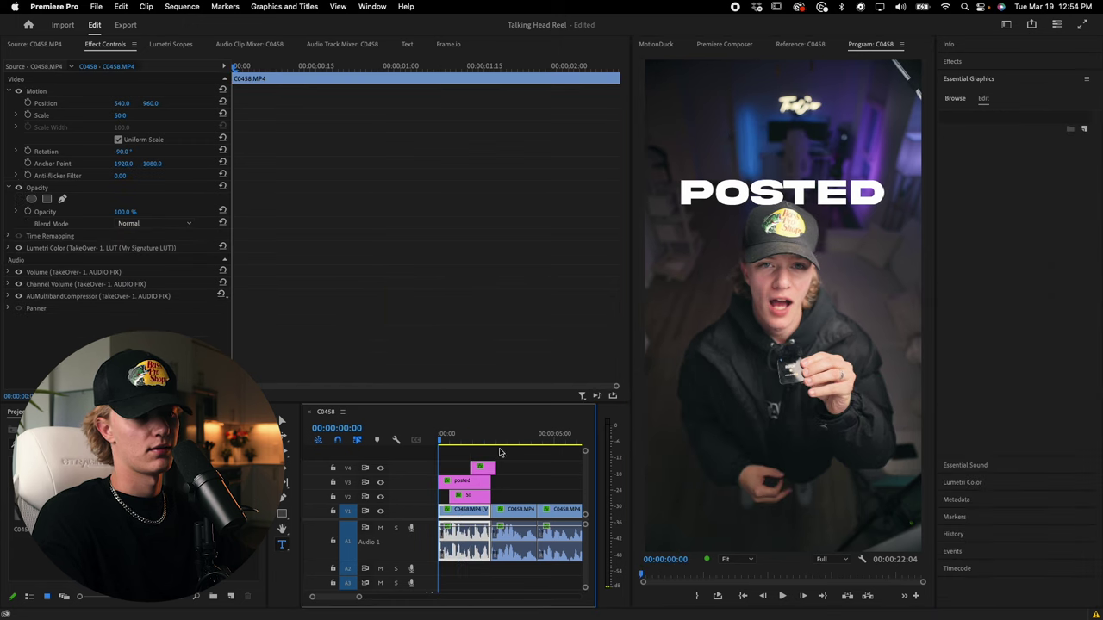
key(space)
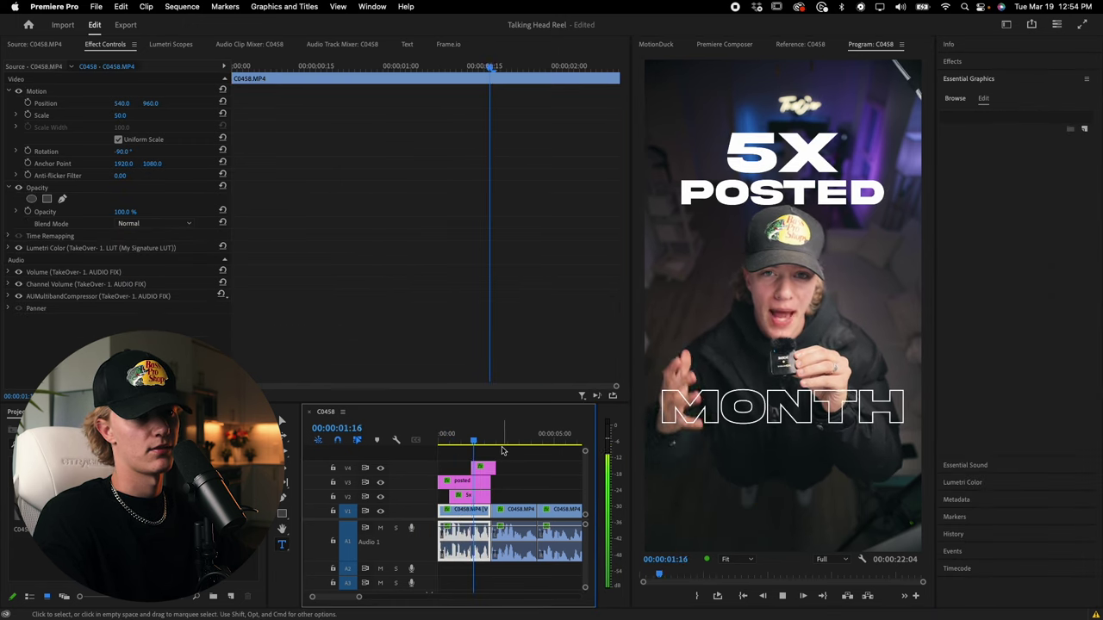
key(space)
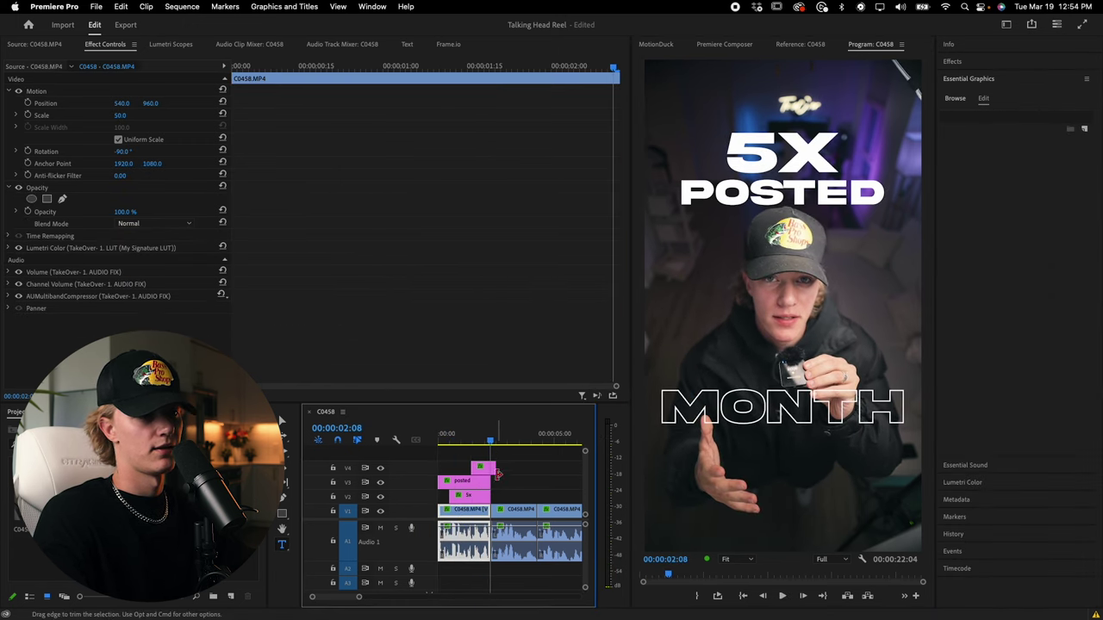
click(483, 468)
drag(467, 443, 434, 443)
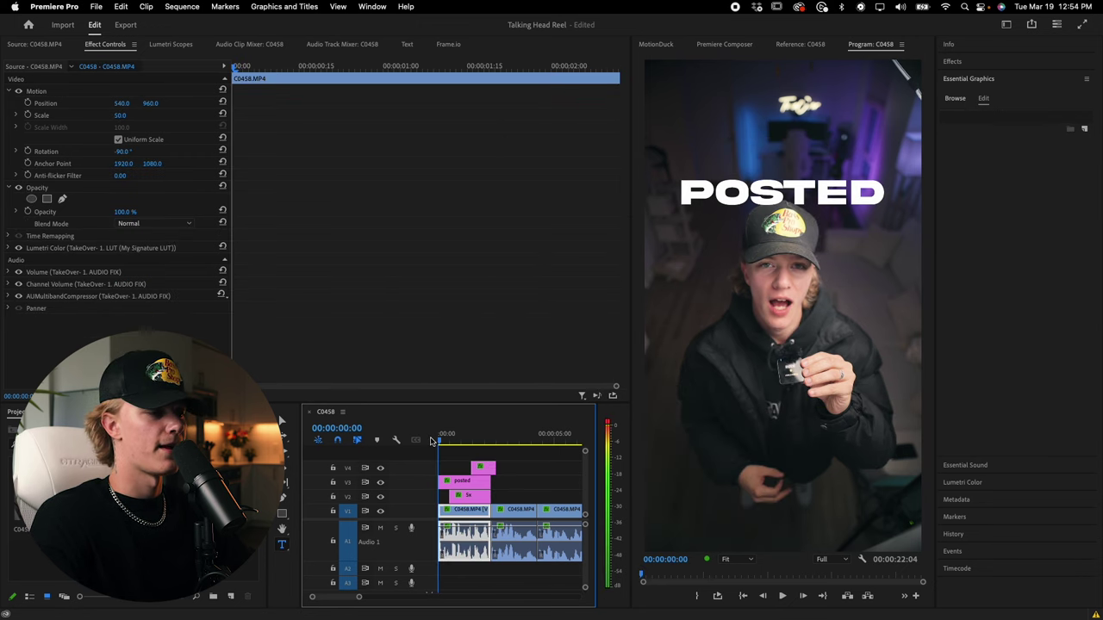
click(471, 443)
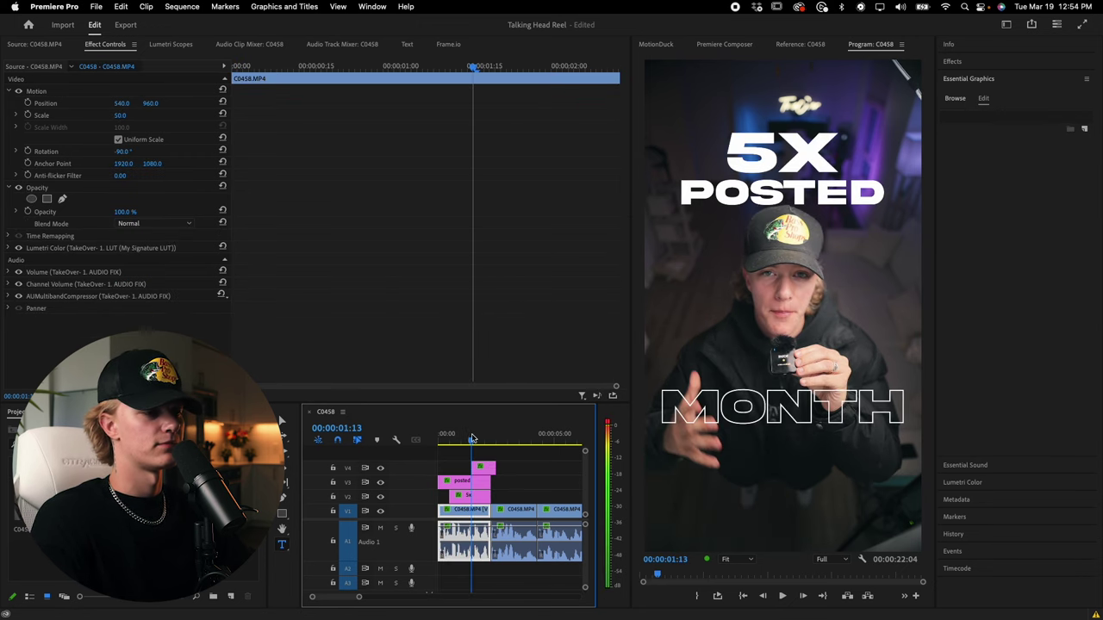
click(512, 496)
Step: Apply the "TakeOver- 2. Slide in Up" preset to the "posted" graphic on V3
click(472, 483)
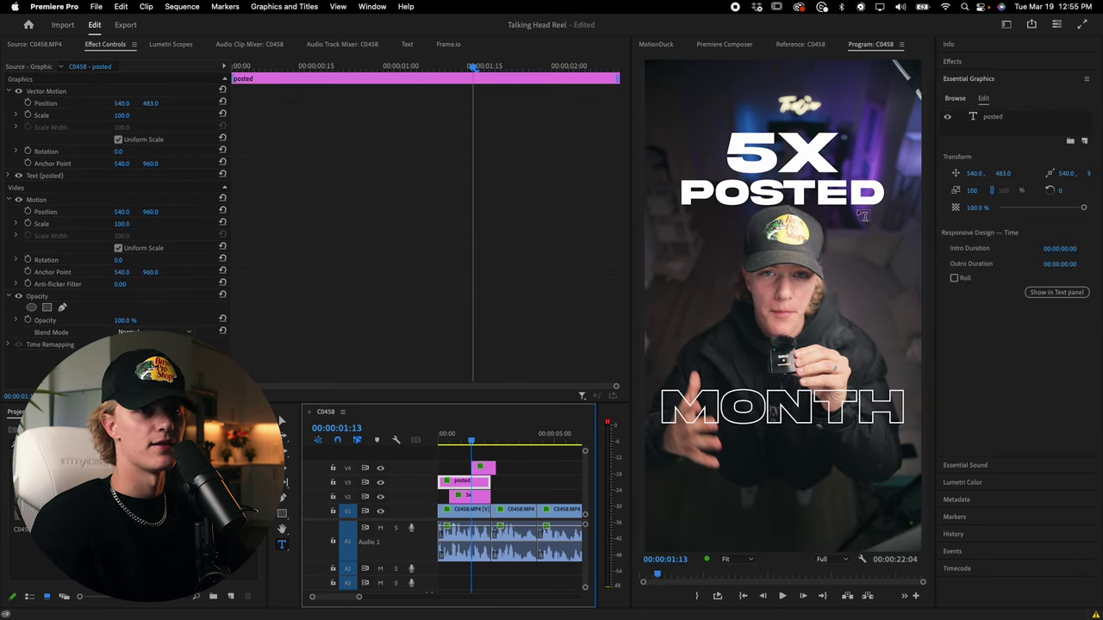
click(952, 61)
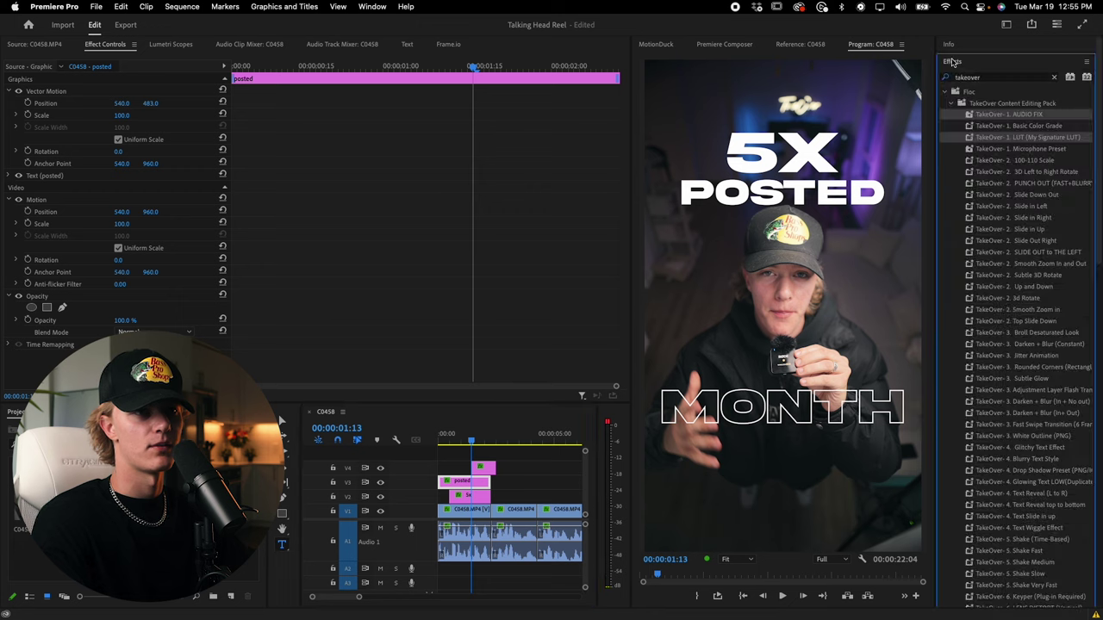
click(1037, 161)
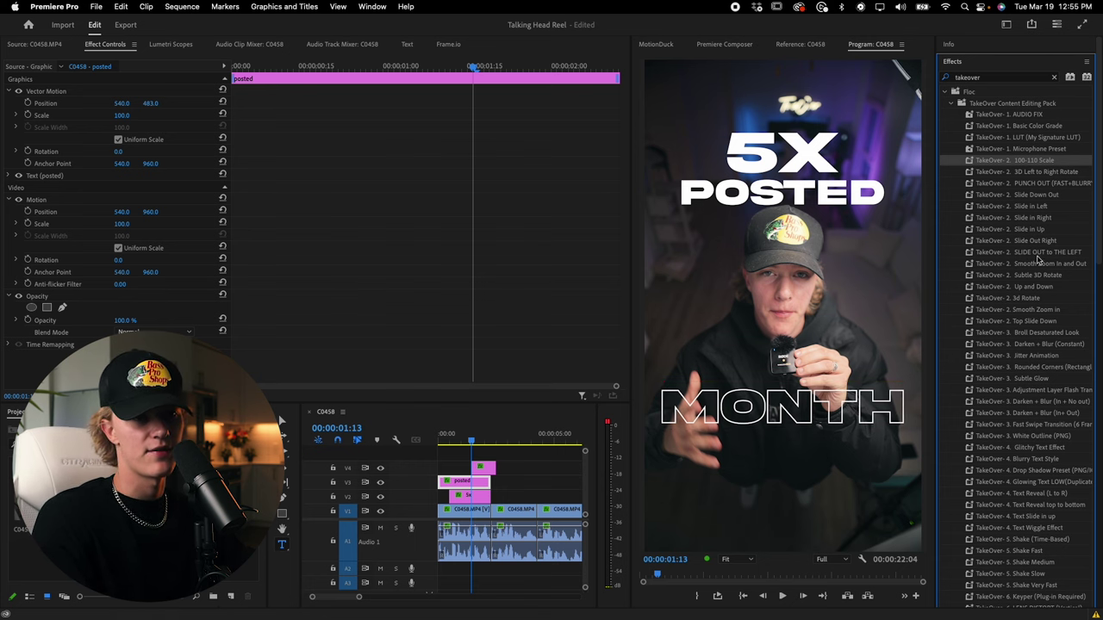
click(1038, 229)
drag(595, 417, 464, 480)
Step: Play from the sequence start to preview the slide-in animation on the "posted" text
drag(455, 440, 411, 442)
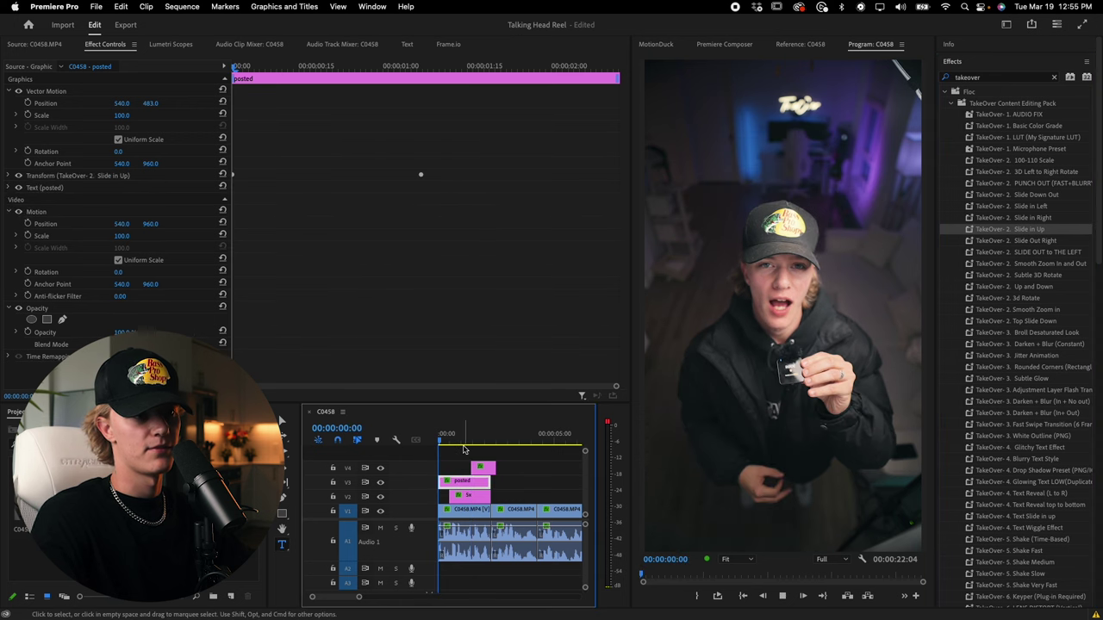
key(space)
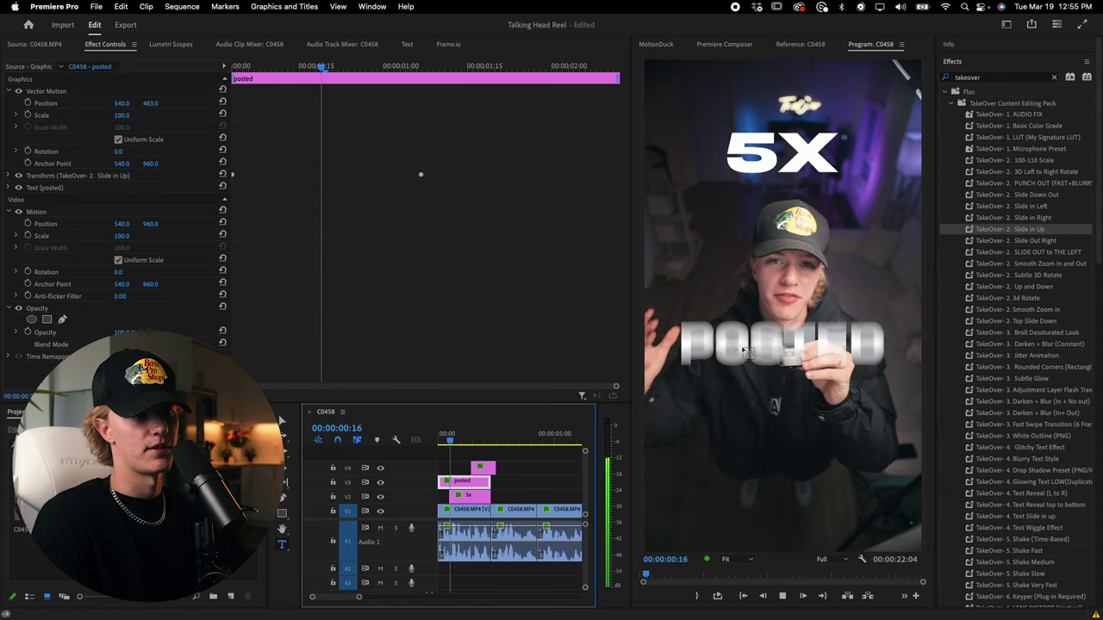
key(space)
Step: Apply the "TakeOver- 2. Top Slide Down" preset to the "5x" graphic on V2
click(470, 496)
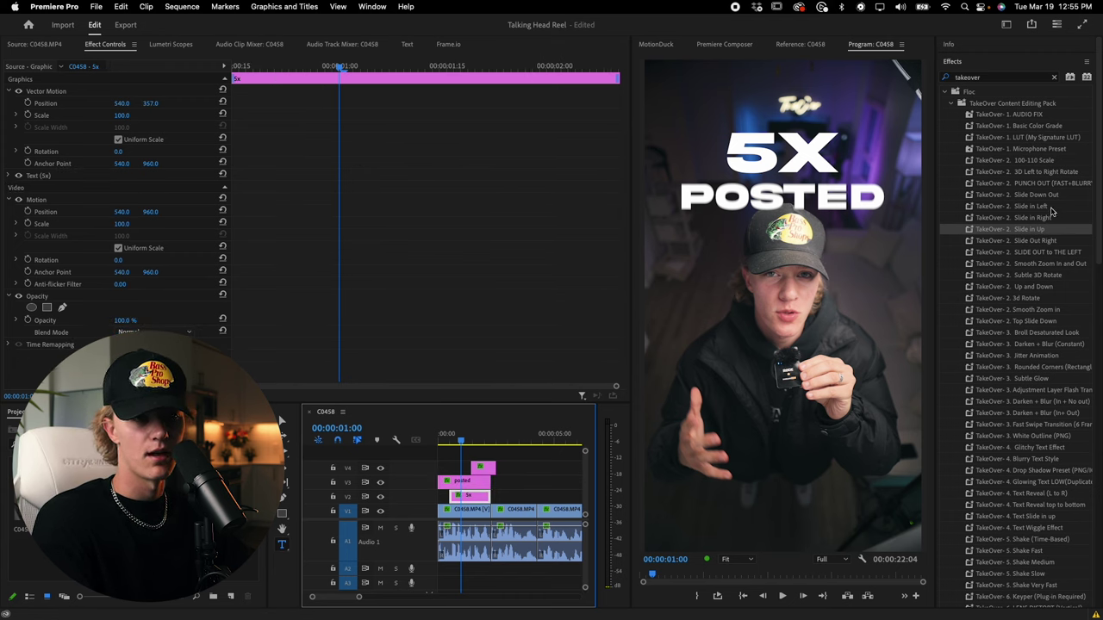
click(1023, 197)
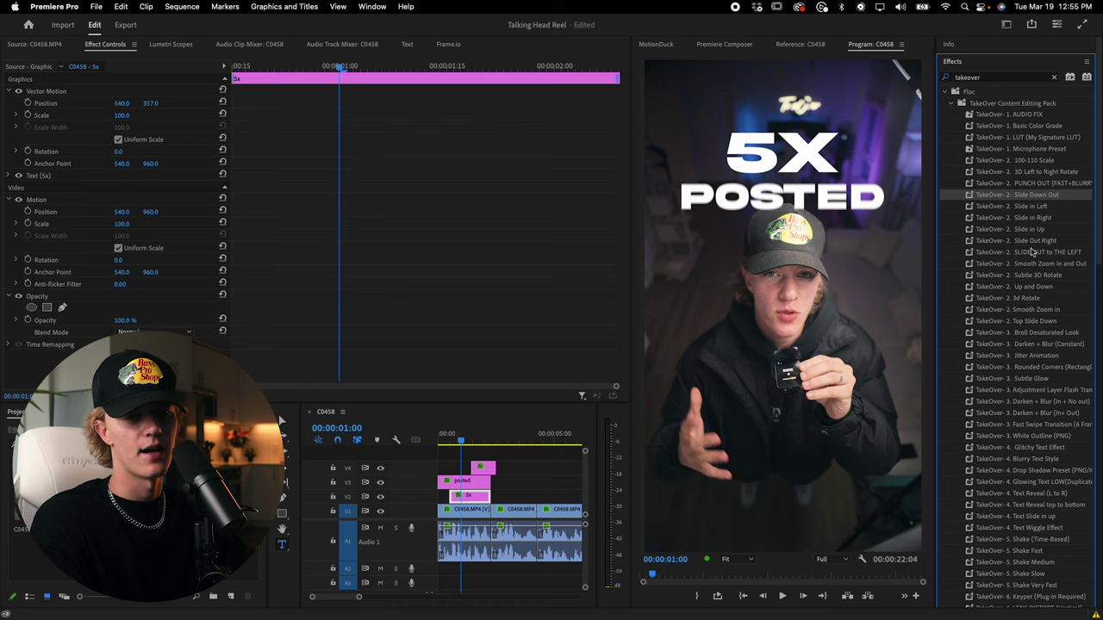
scroll(1035, 250, down, 1)
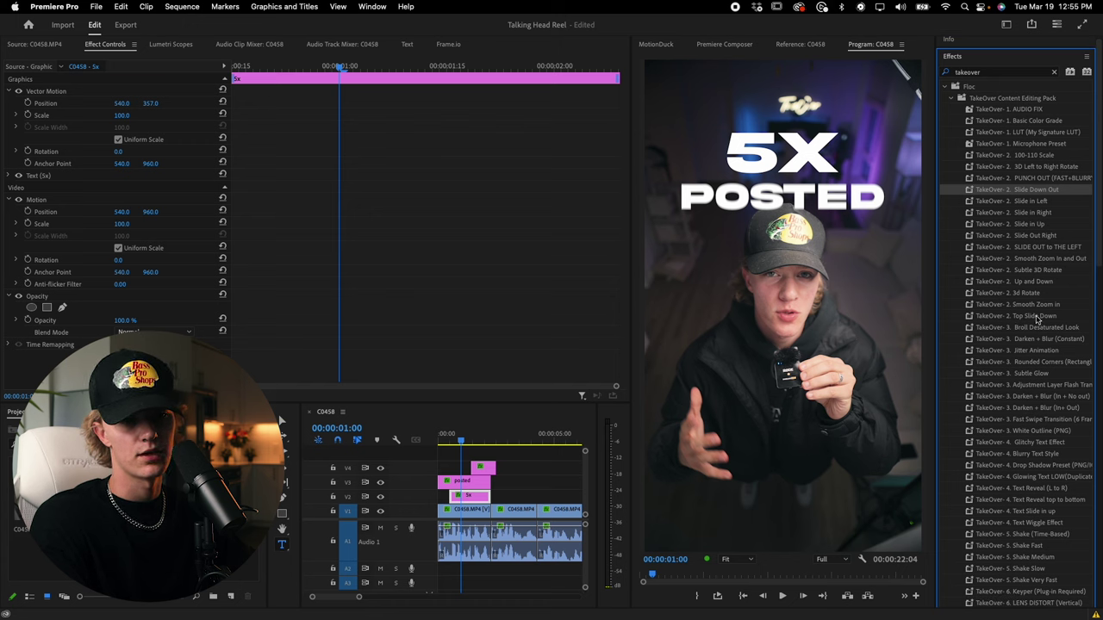
click(1037, 316)
drag(1023, 322, 468, 497)
Step: Apply the "TakeOver- 2. Slide in Up" preset to the "month" graphic on V4 and play back the opening
click(484, 469)
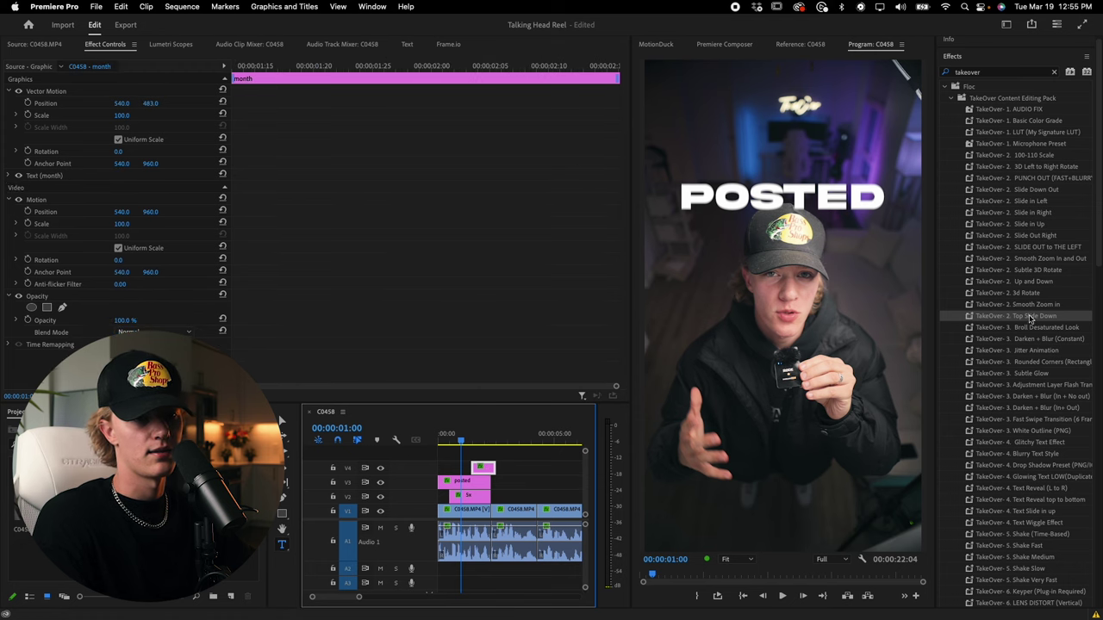
drag(1036, 226, 484, 468)
key(Home)
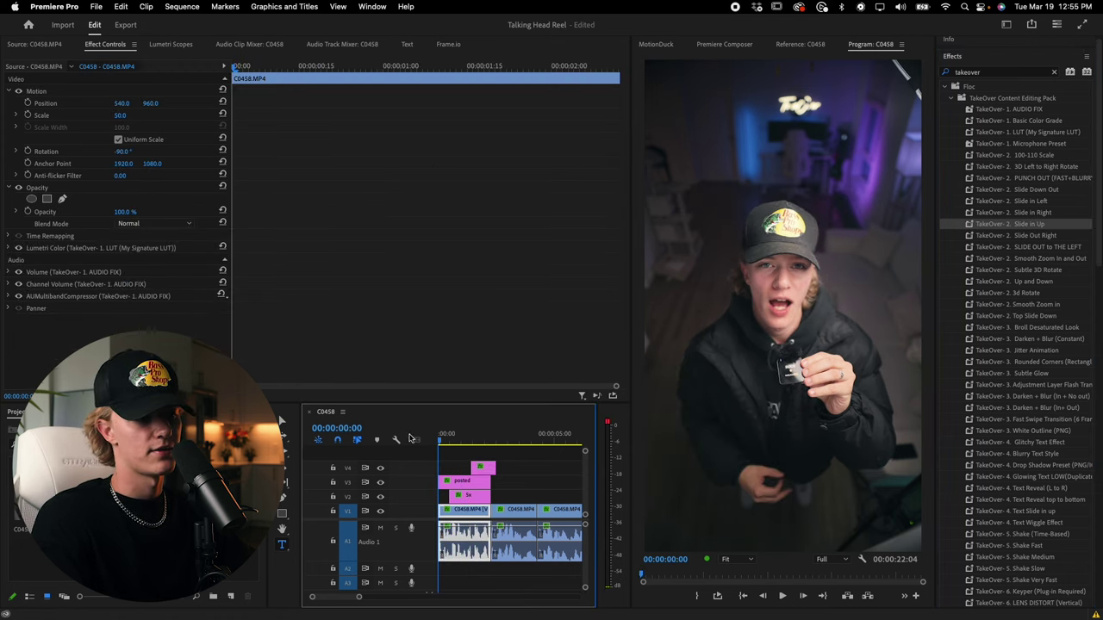
key(space)
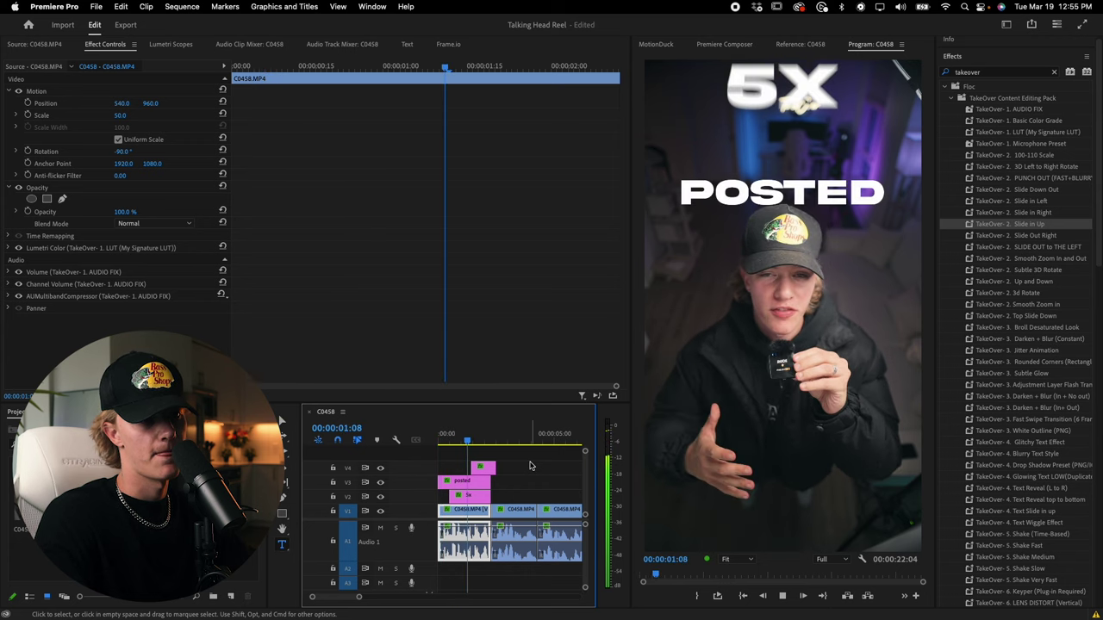
drag(478, 440, 442, 442)
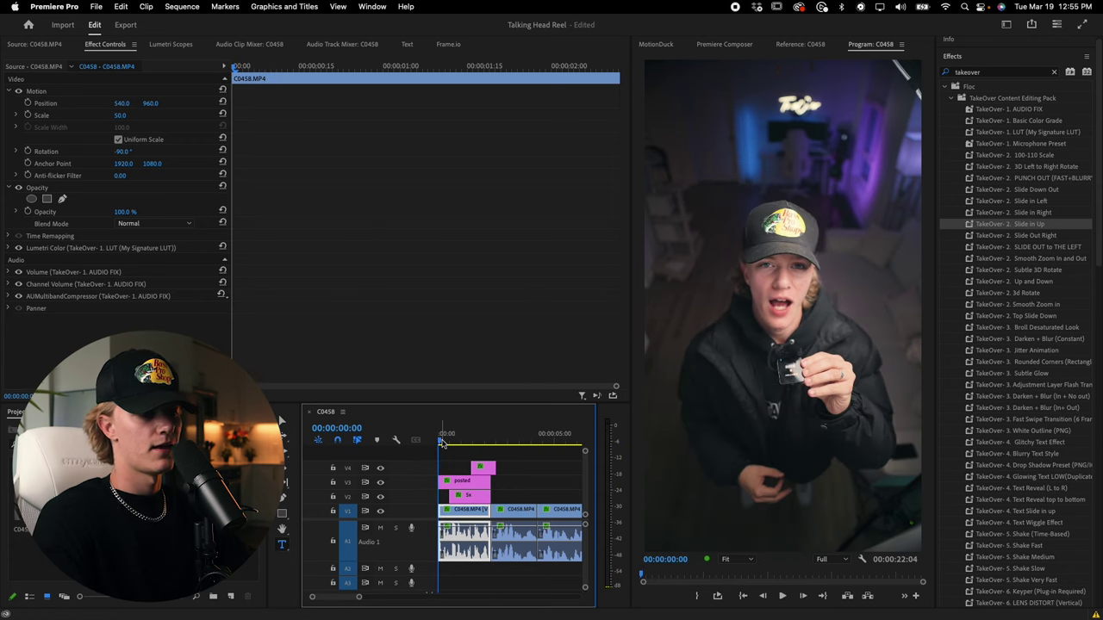
key(space)
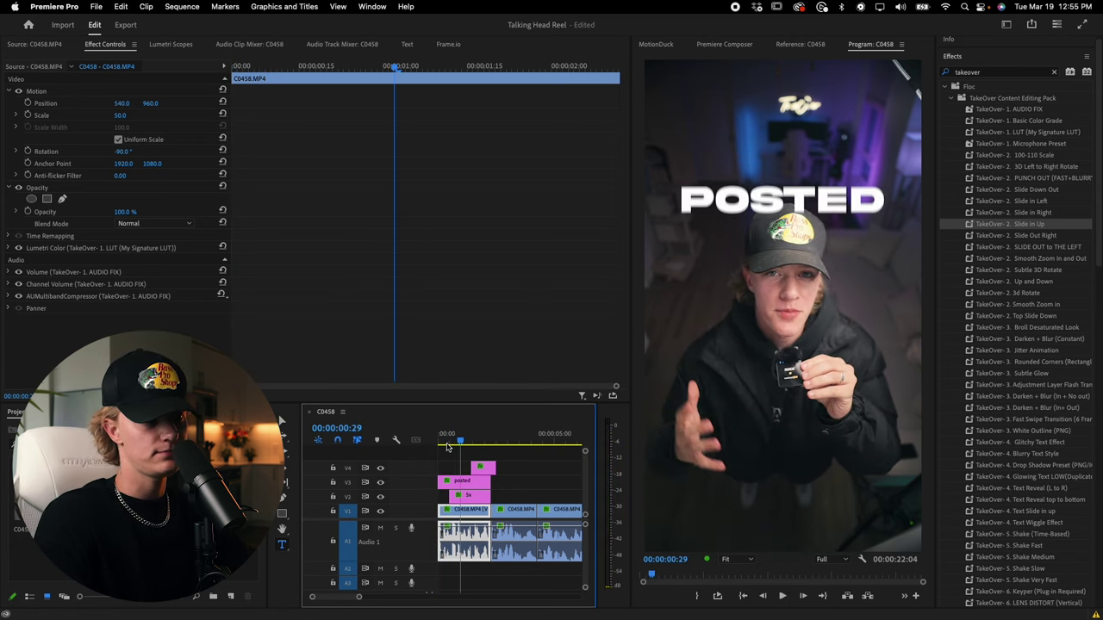
Step: Replace the slide-in effect on the "posted" graphic with the "TakeOver- 4. Text Slide in up" preset and preview it from the start
click(449, 481)
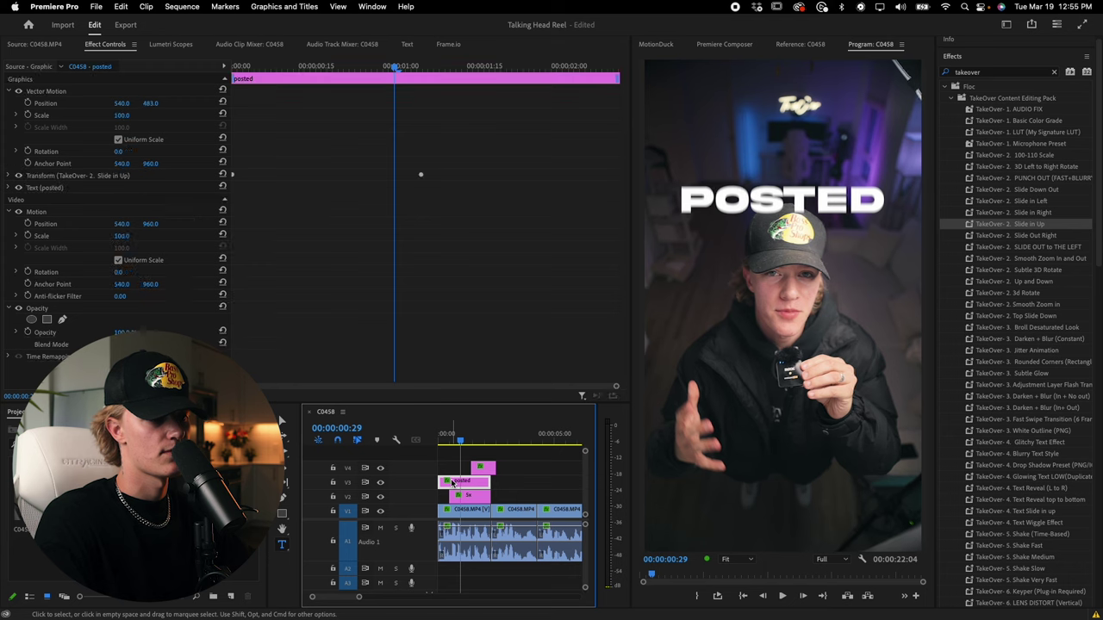
click(98, 176)
key(Delete)
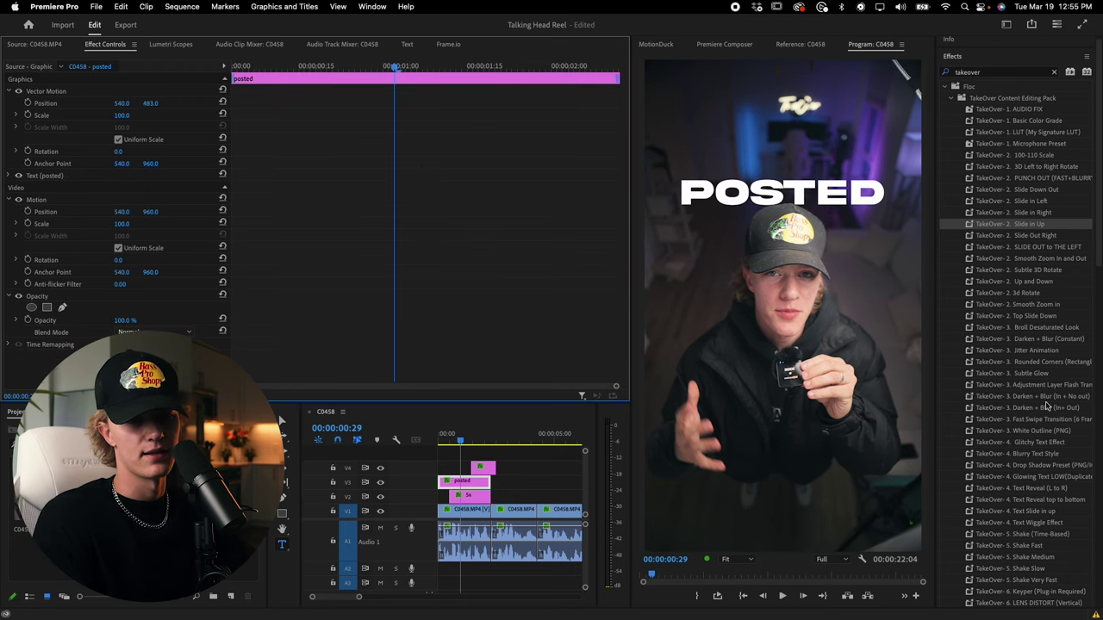
click(1045, 511)
drag(1035, 514, 465, 482)
key(Home)
key(space)
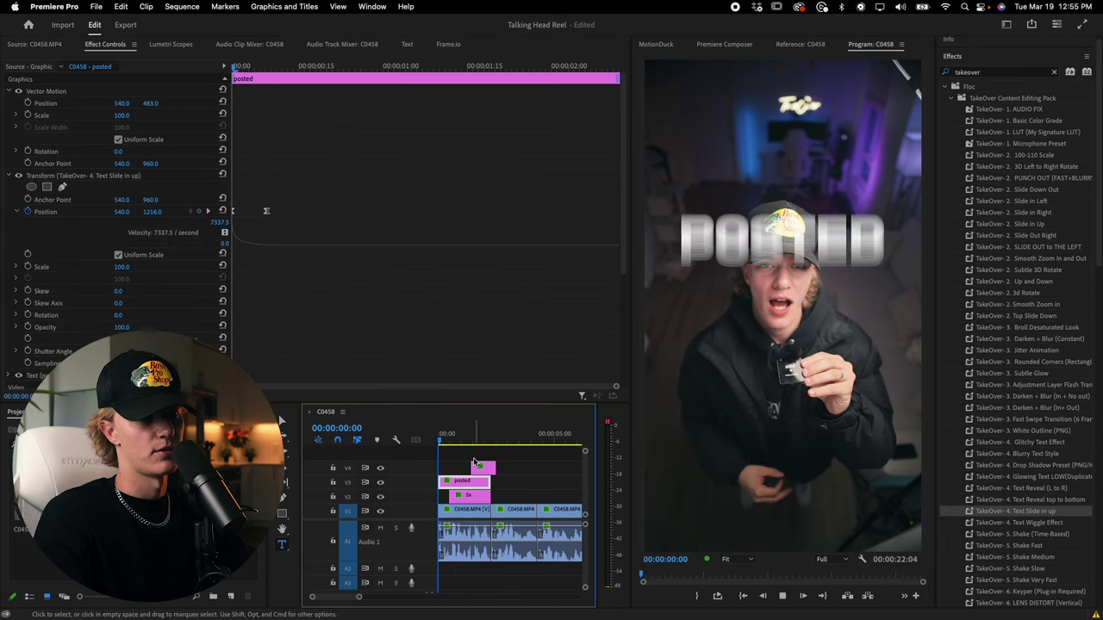
key(space)
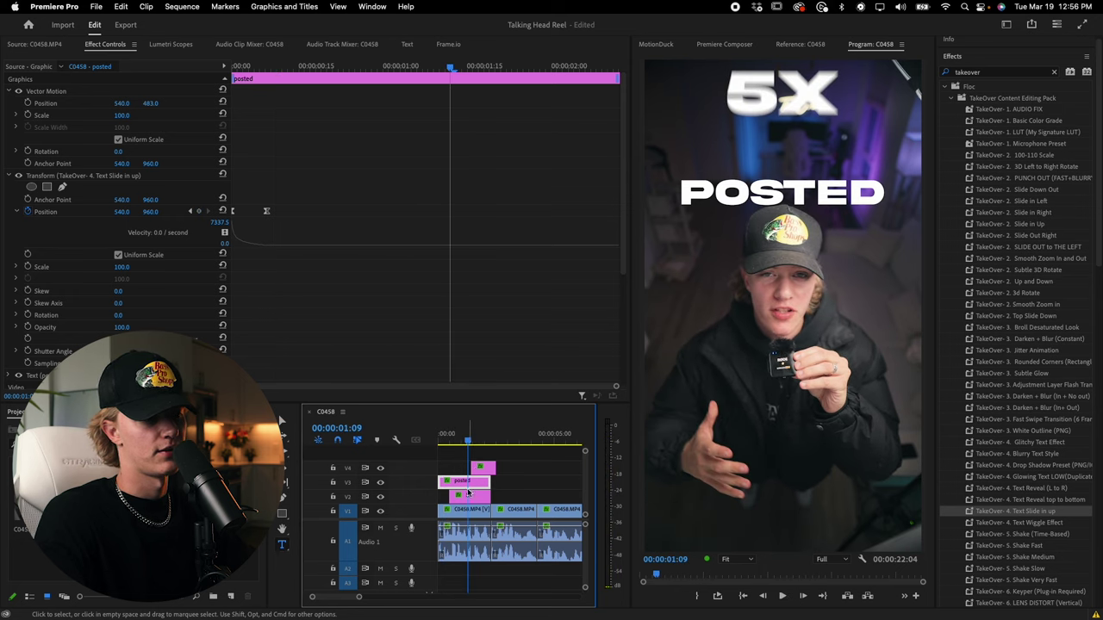
Step: Speed up the "5x" slide-down by moving its end Position keyframe to 00:00:01:09, and return to the clip's start
click(468, 494)
click(12, 175)
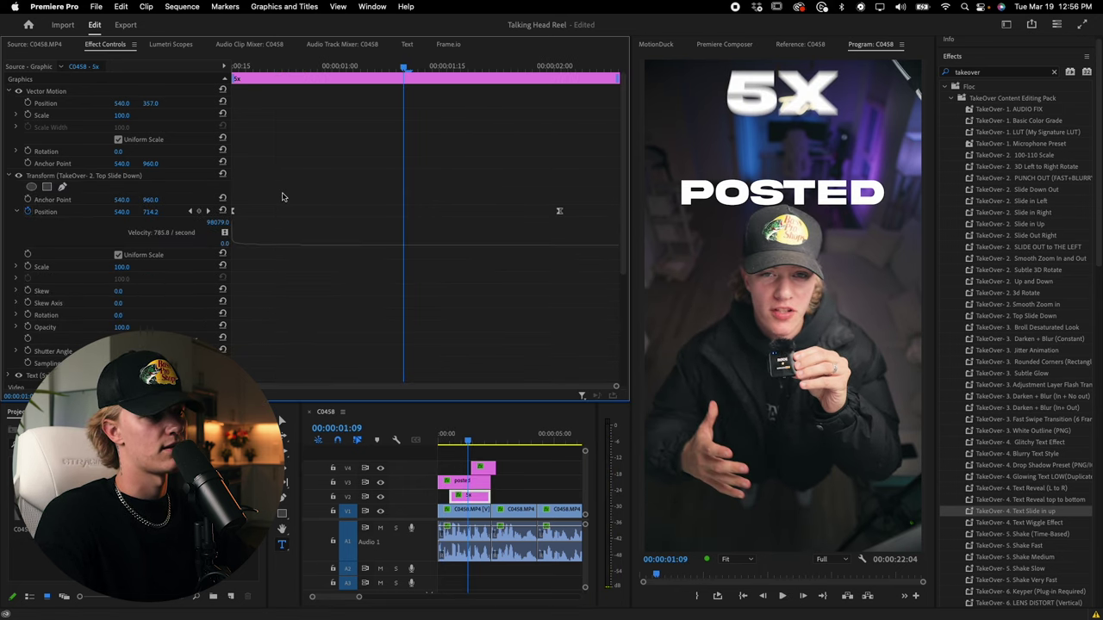
drag(568, 211, 400, 221)
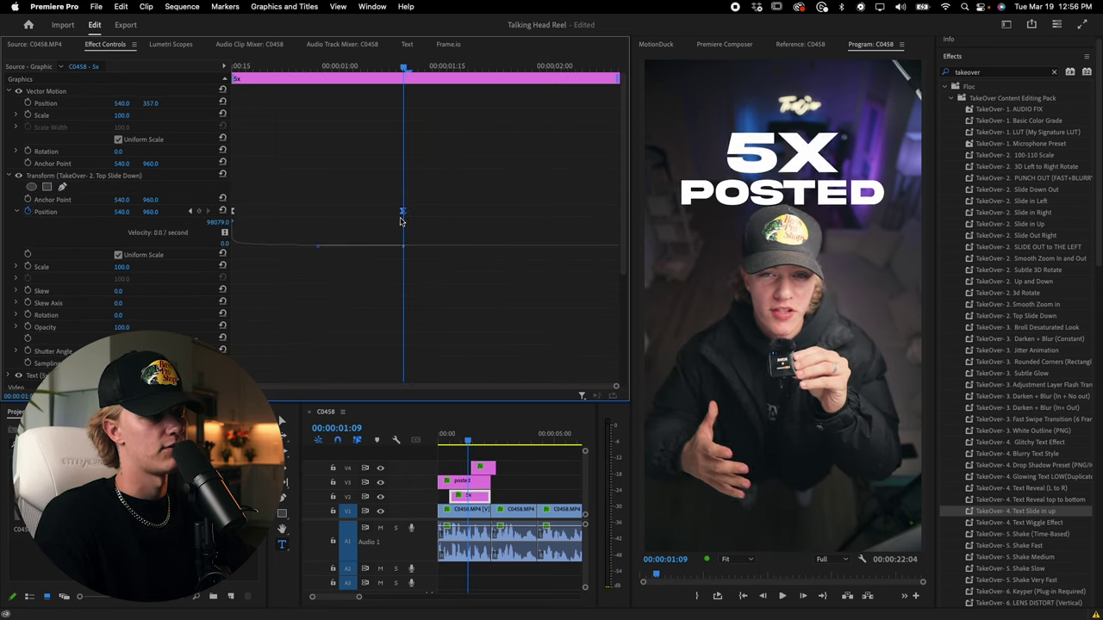
drag(392, 64, 213, 104)
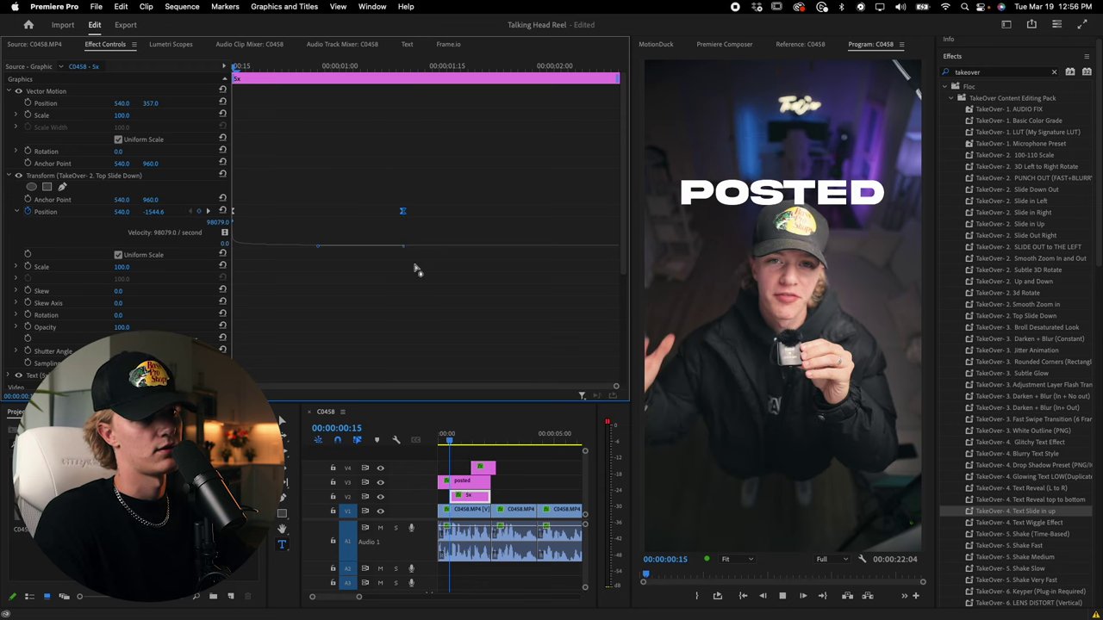
Step: Shift the "5x" graphic on V2 a few frames earlier and play the opening to check its timing
drag(472, 497, 441, 500)
key(=)
key(-)
click(449, 442)
key(Up)
key(space)
key(-)
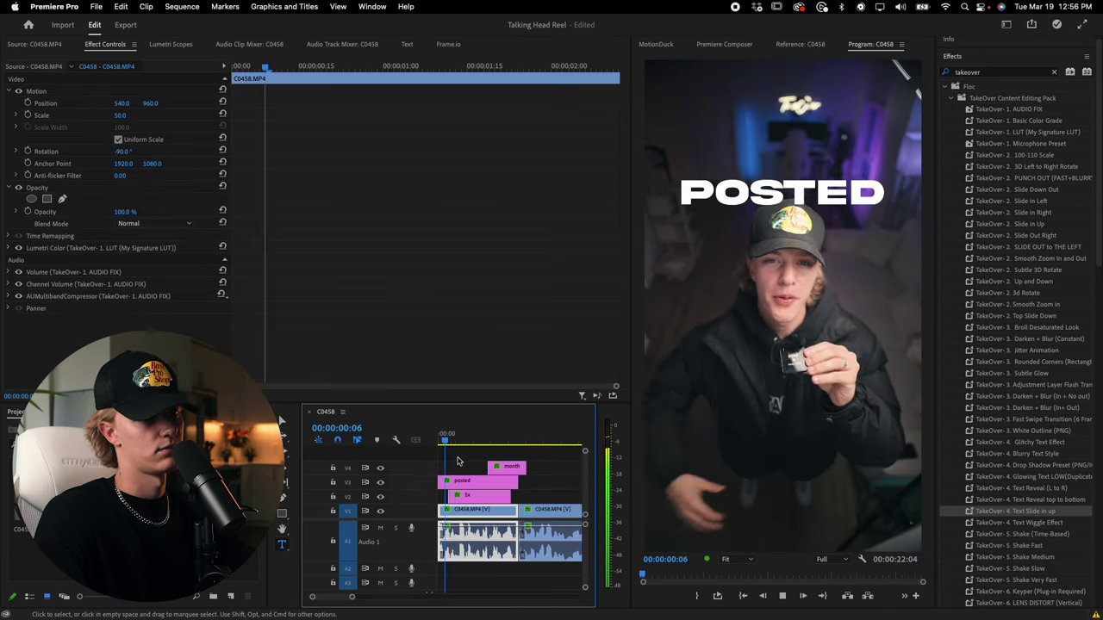
key(space)
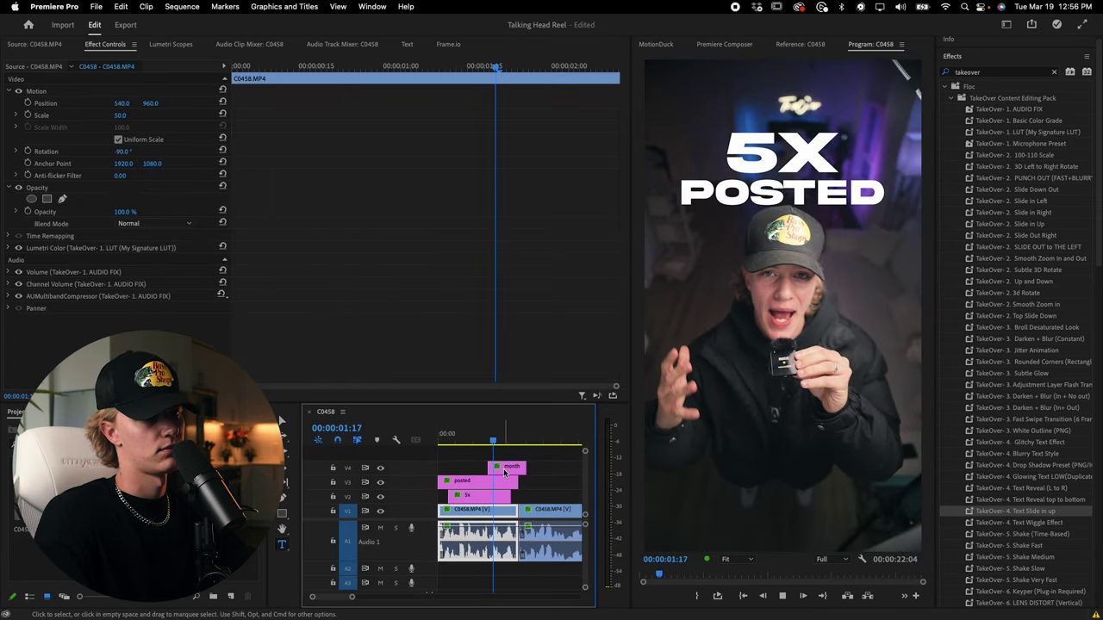
Step: Extend the end of the "5x" graphic on V2 to the end of the first video clip
key(space)
key(space)
drag(515, 492, 521, 494)
click(466, 441)
Step: Add a video track and duplicate the first C0458.MP4 clip from V1 onto V5 above the text graphics
click(461, 483)
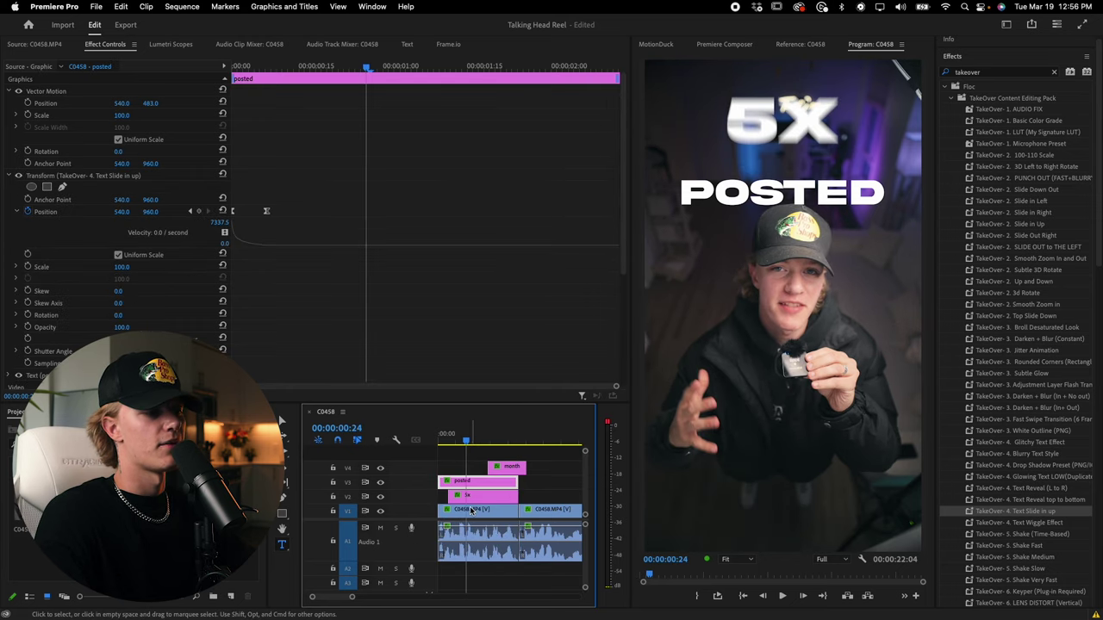
right_click(416, 474)
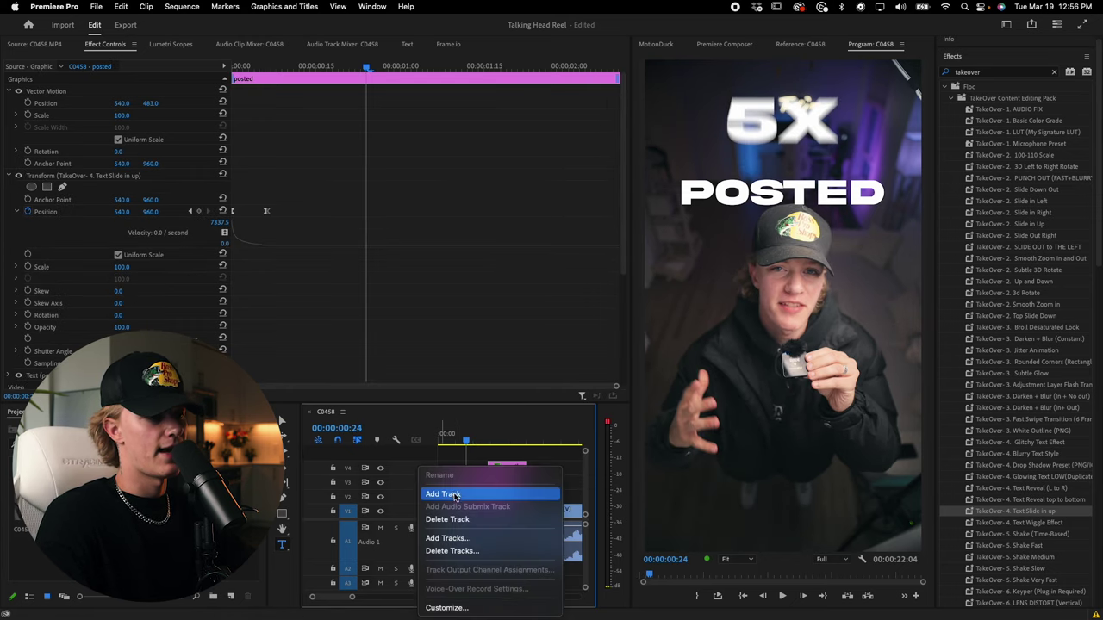
click(440, 495)
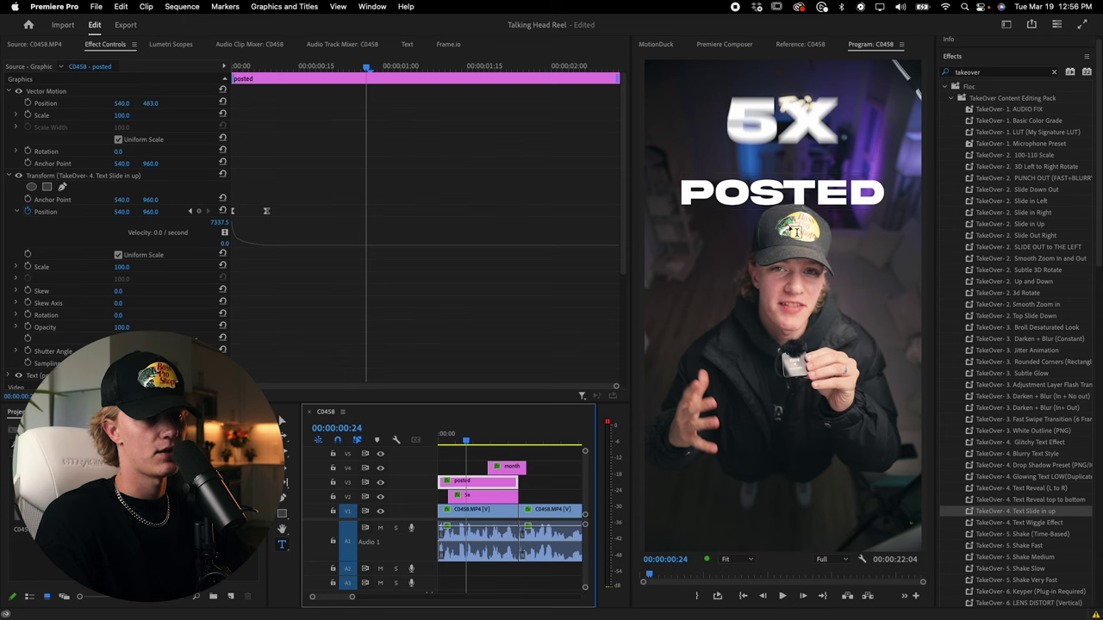
mouse_move(466, 440)
mouse_down()
mouse_move(483, 441)
mouse_move(445, 441)
mouse_up()
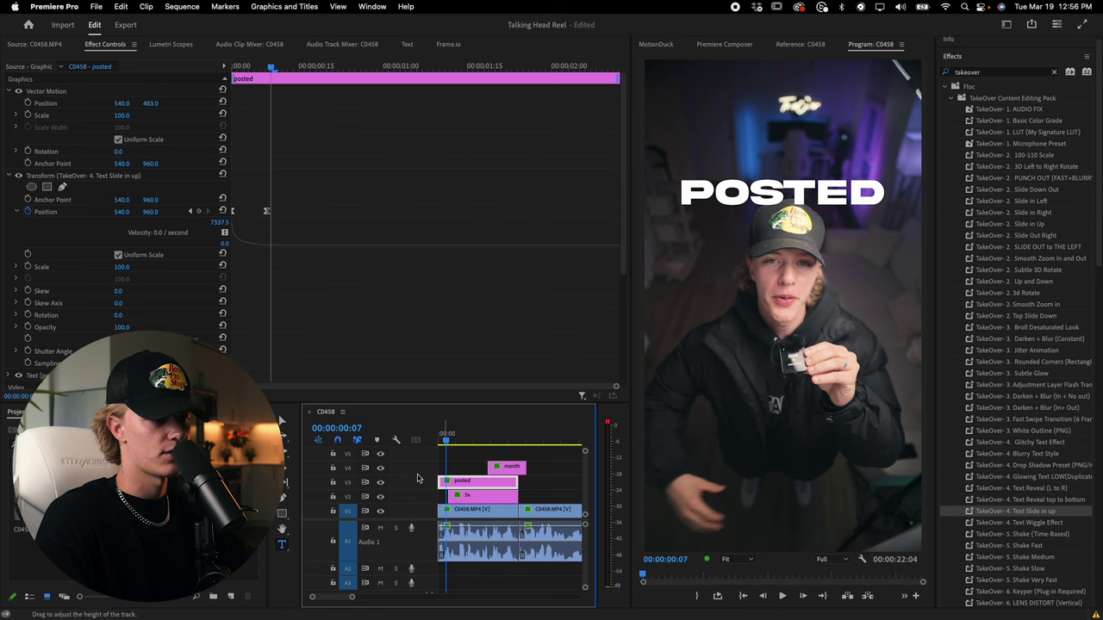
drag(466, 514, 468, 454)
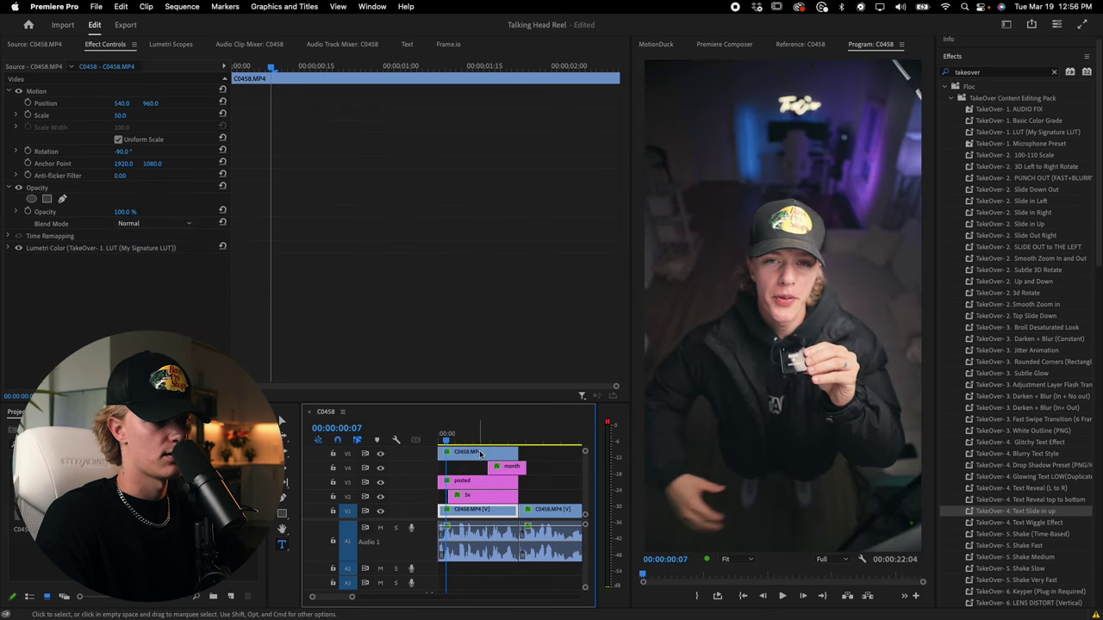
Step: Apply the "TakeOver- 6. Keyper (Plug-in Required)" preset to the duplicate clip on V5 and scrub through to check the cutout
click(1027, 588)
drag(877, 579, 473, 453)
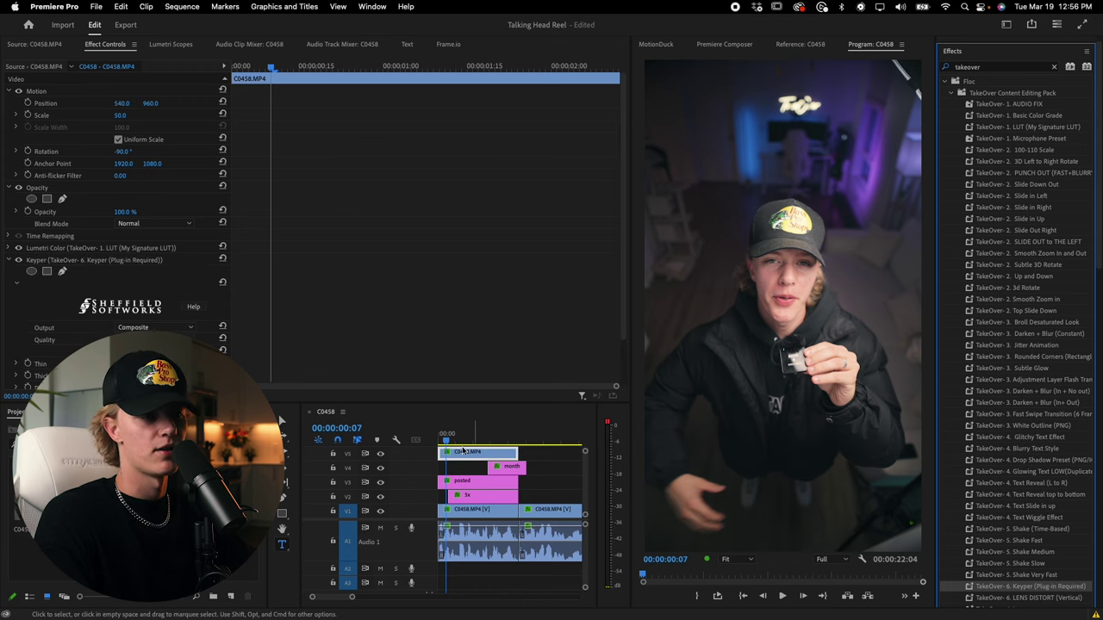
click(440, 440)
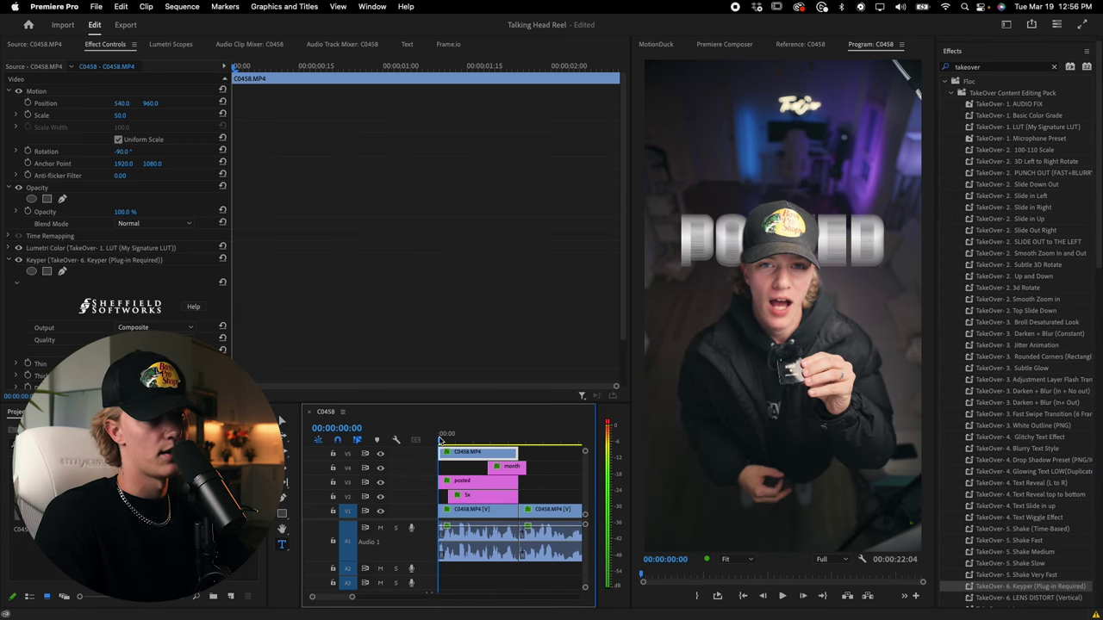
drag(440, 440, 511, 442)
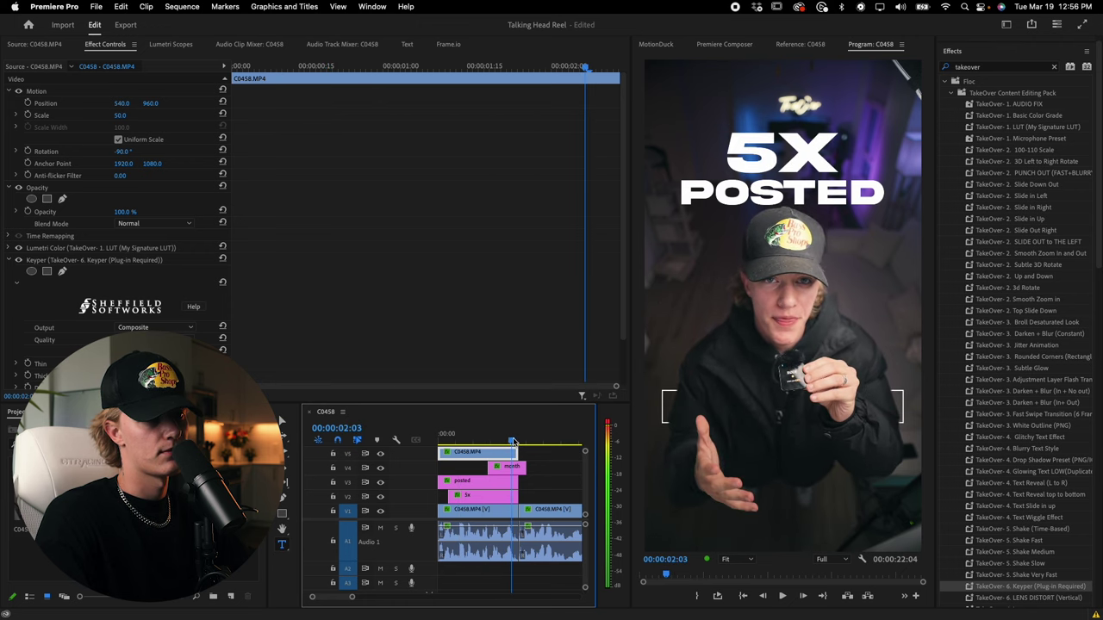
Step: Stack the "month" graphic above the keyed clip, placing "month" on V5 and the keyed C0458.MP4 clip on V4
scroll(503, 471, up, 1)
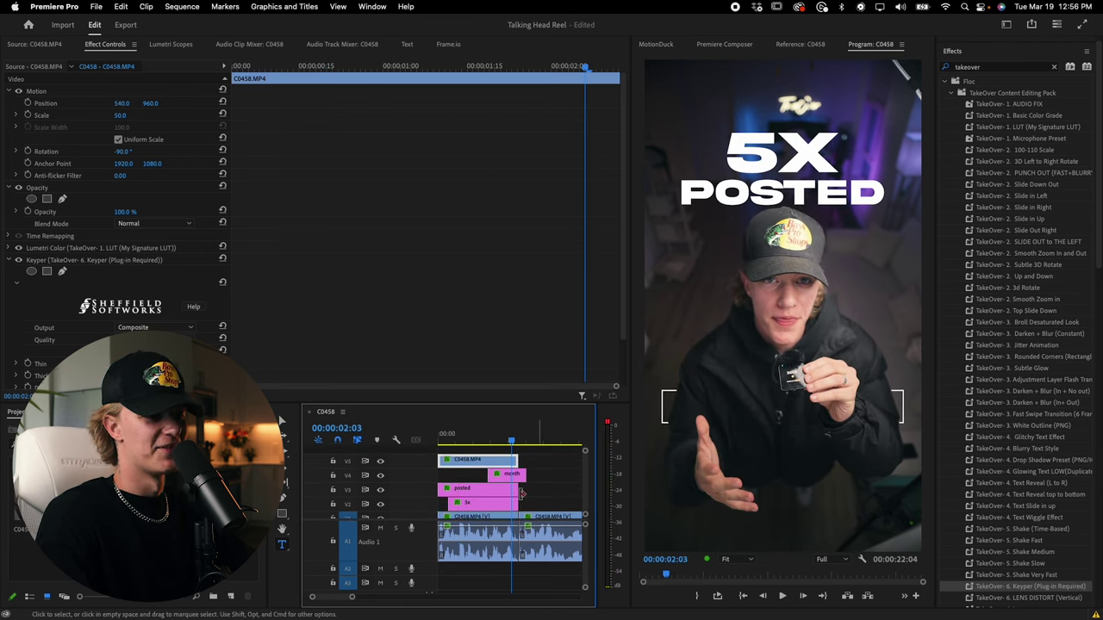
drag(509, 477, 510, 449)
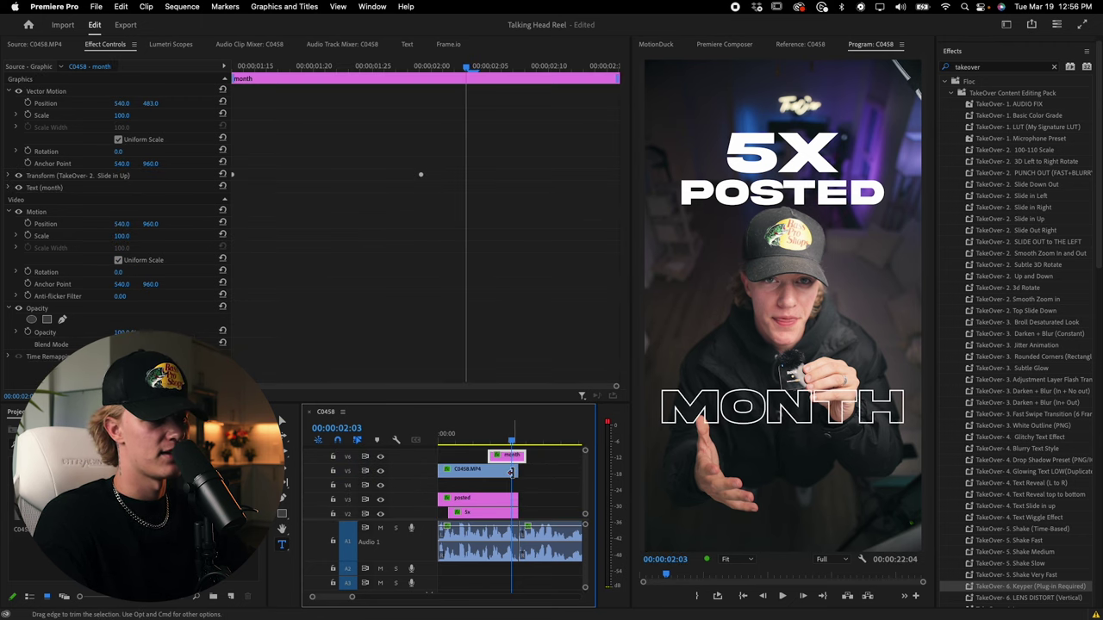
shift+click(497, 474)
drag(497, 476, 495, 487)
scroll(498, 487, down, 2)
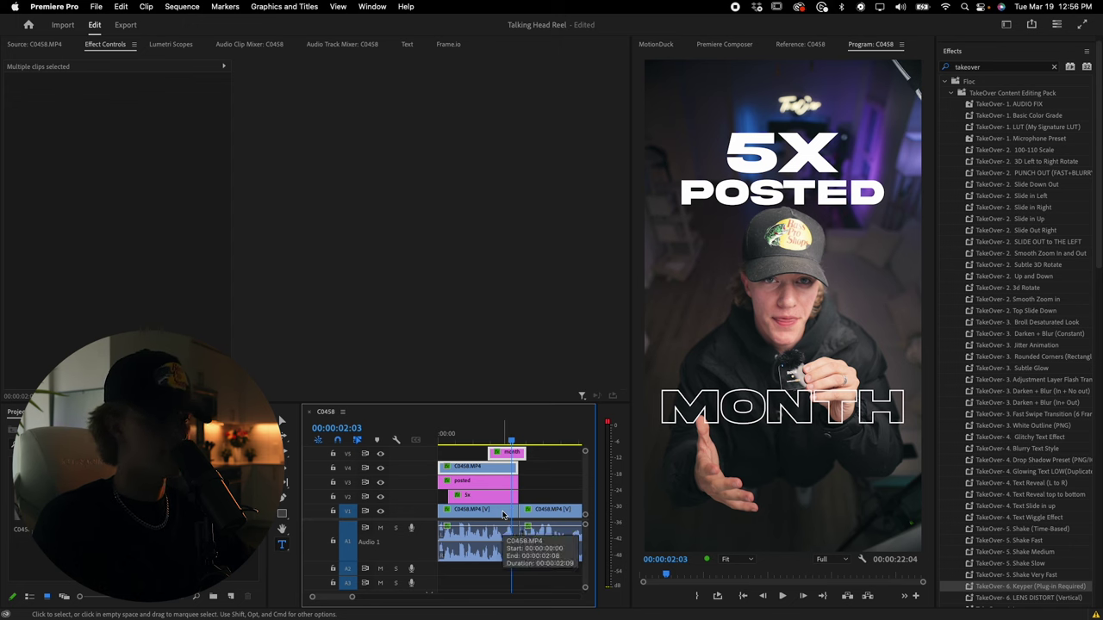
Step: Disable the first V1 clip to inspect the keyed subject on its own, and re-enable the clip
click(504, 515)
key(shift+e)
drag(512, 440, 478, 441)
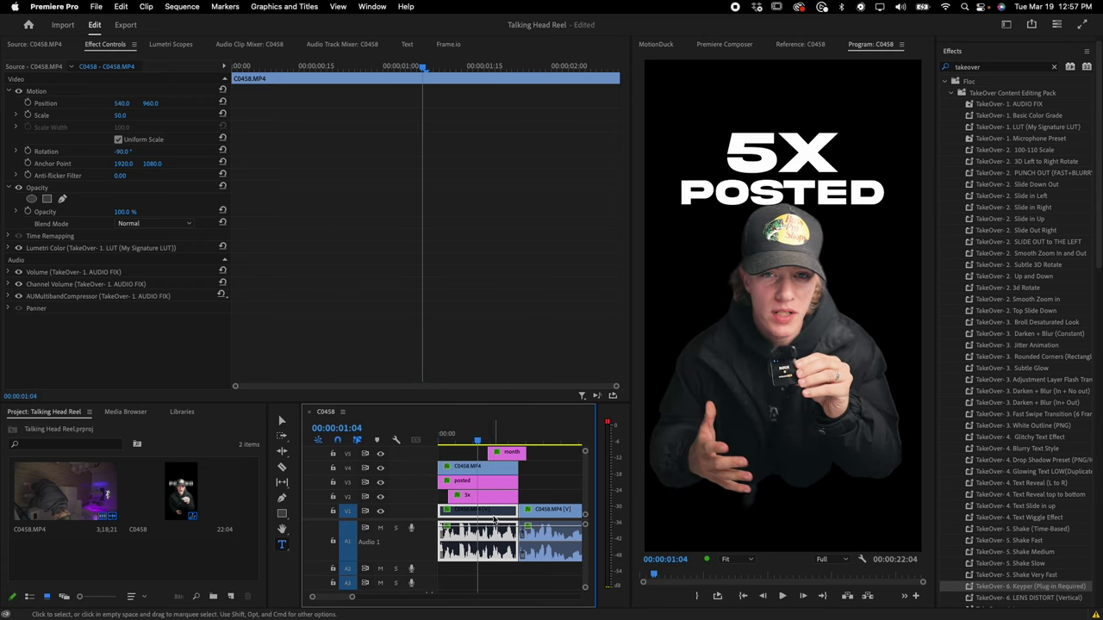
key(super+shift+e)
Step: Play the opening from the start to review the text layered behind and in front of the subject
key(c)
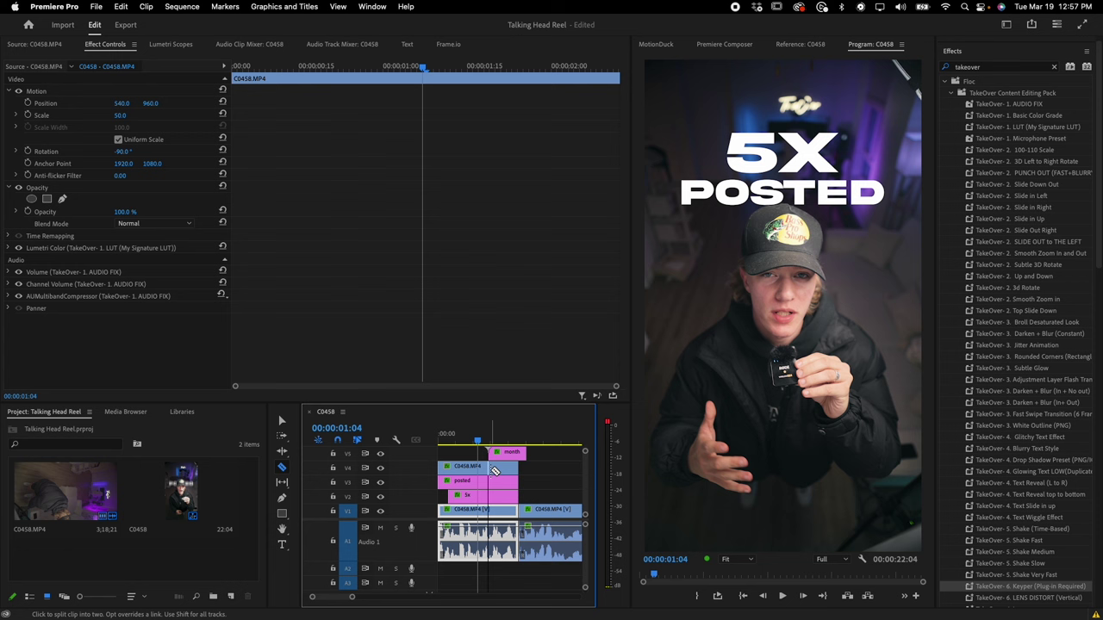
key(v)
drag(462, 440, 394, 440)
key(space)
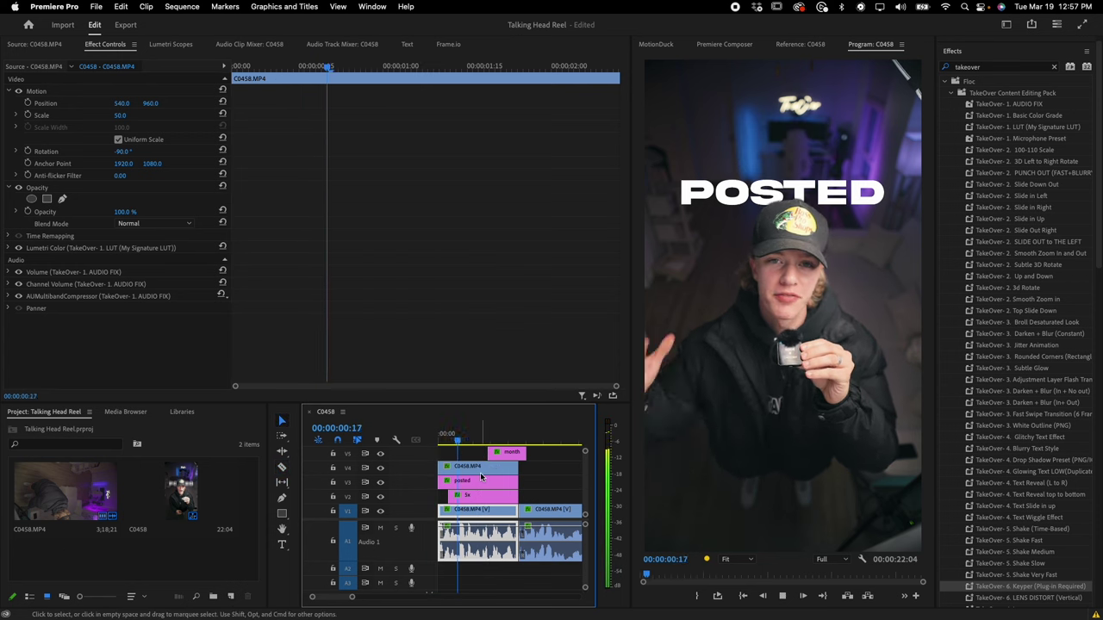
key(space)
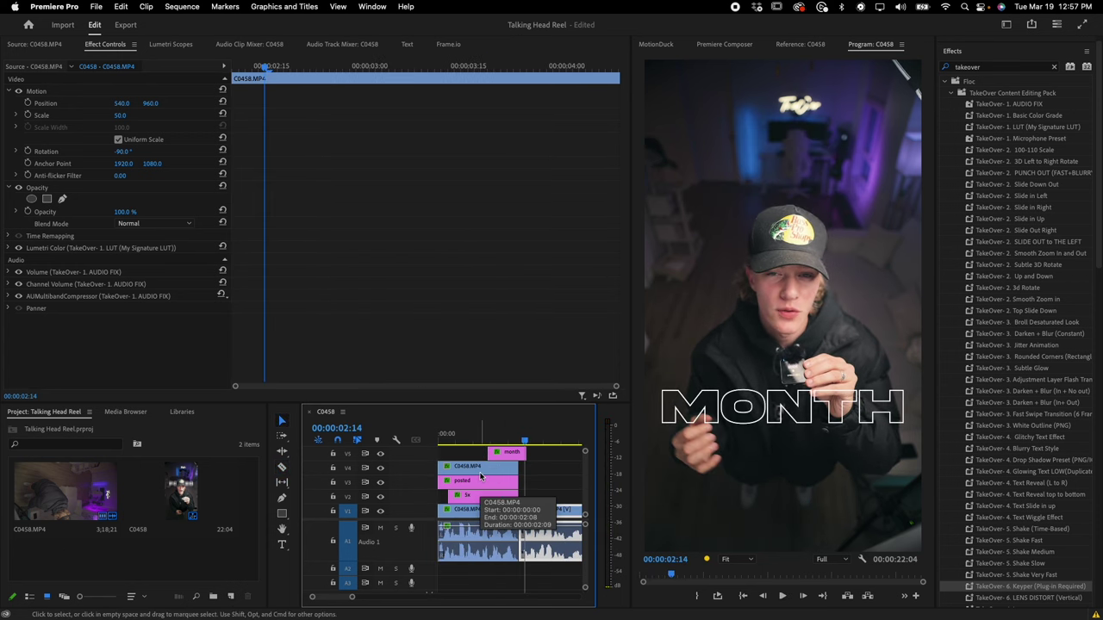
Step: Trim the end of the "month" graphic on V5 to the end of the first video clip and replay the opening
click(519, 454)
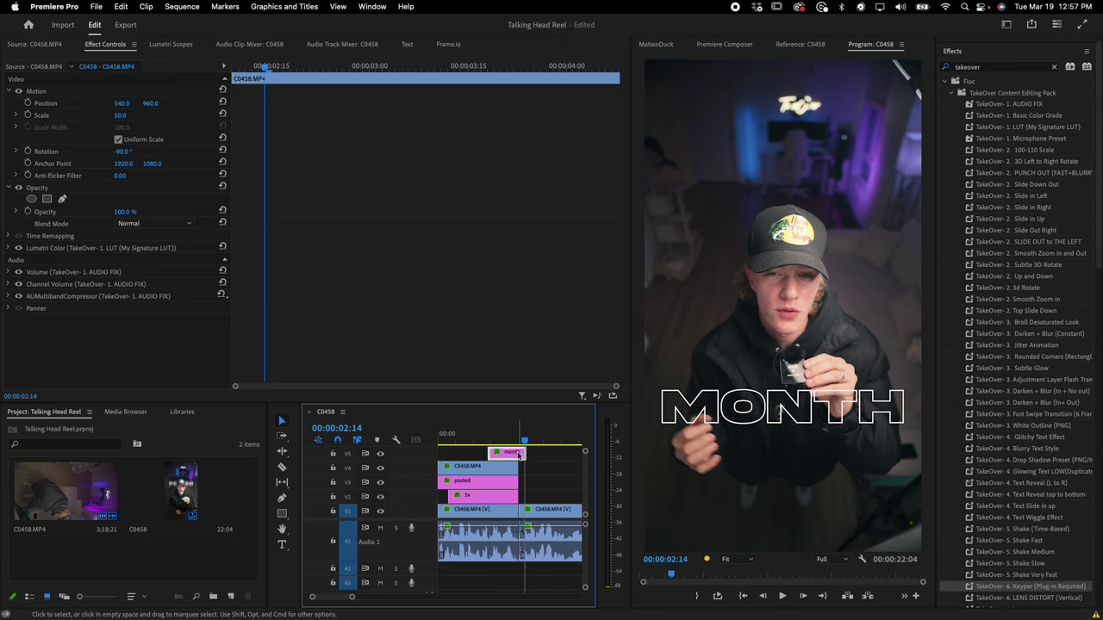
key(Delete)
drag(515, 435, 422, 436)
key(space)
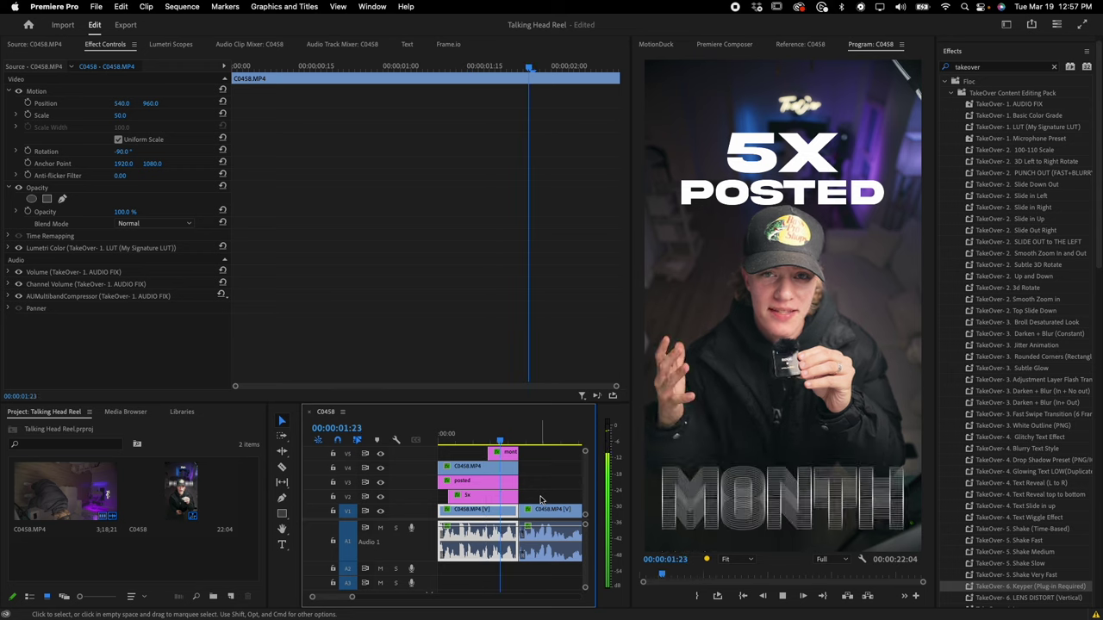
key(space)
scroll(536, 491, up, 2)
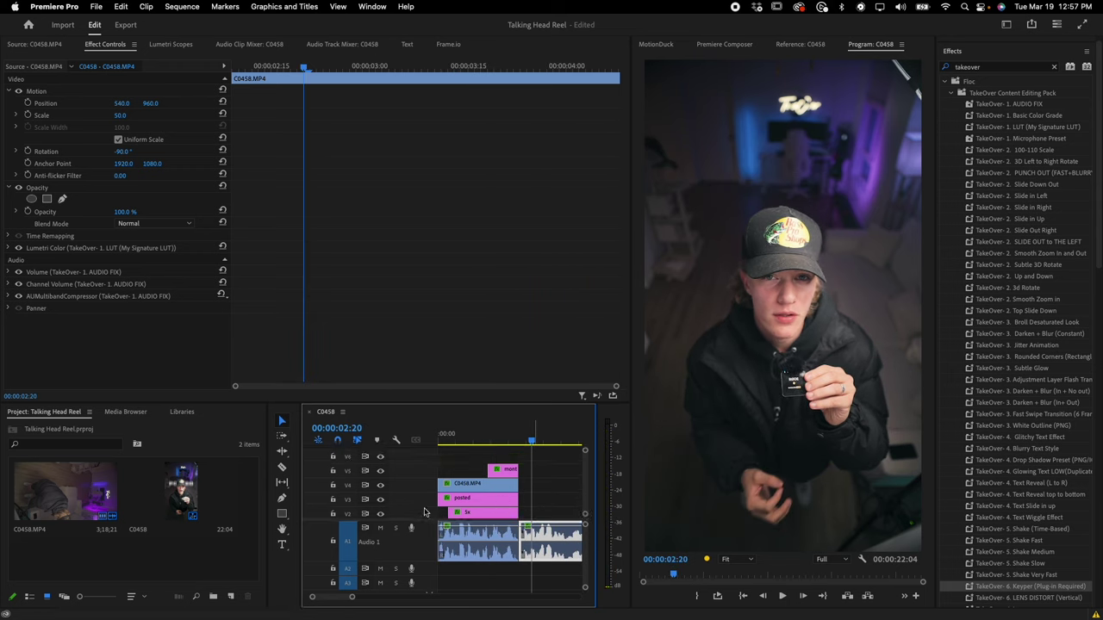
Step: Move the playhead to the end of the first clip to examine the completed text layout before the cut
scroll(514, 485, down, 1)
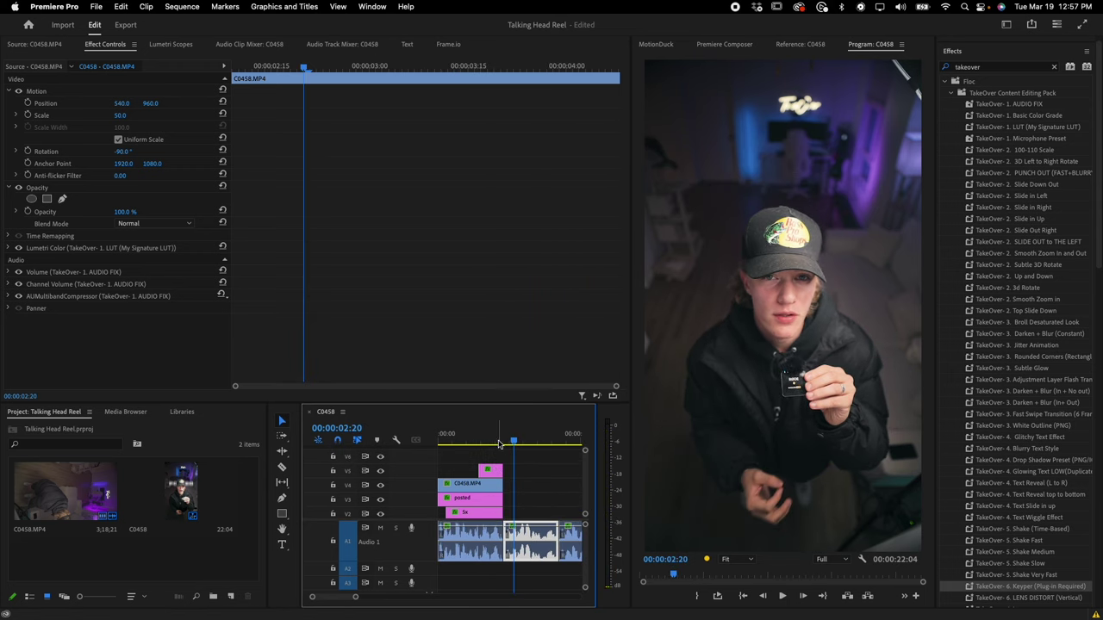
click(494, 442)
click(207, 571)
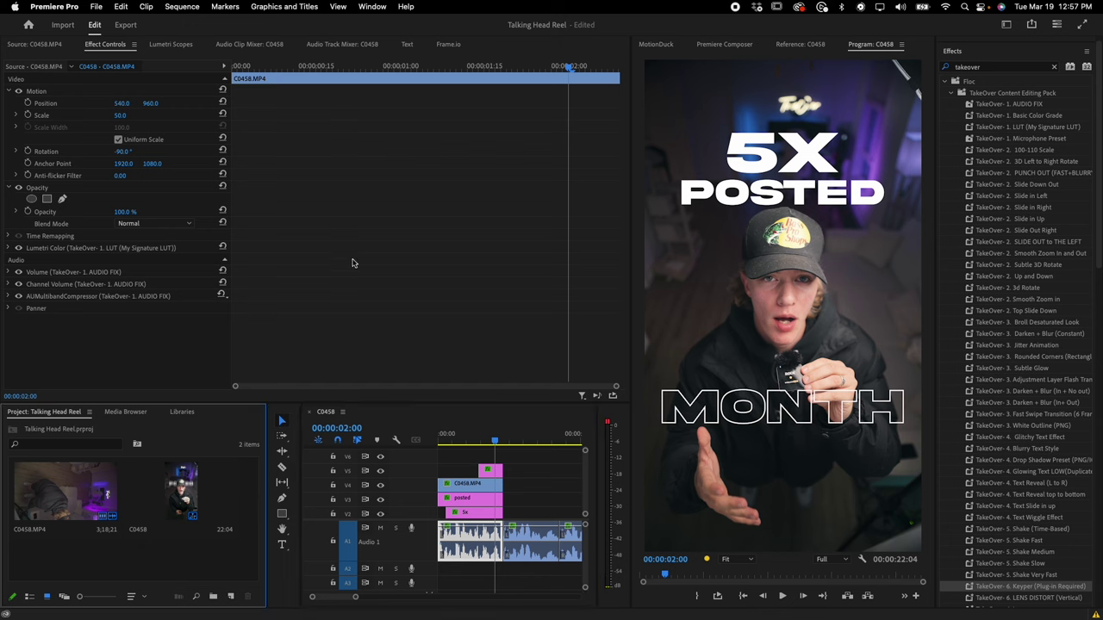
click(498, 441)
drag(499, 443, 499, 443)
scroll(532, 497, down, 1)
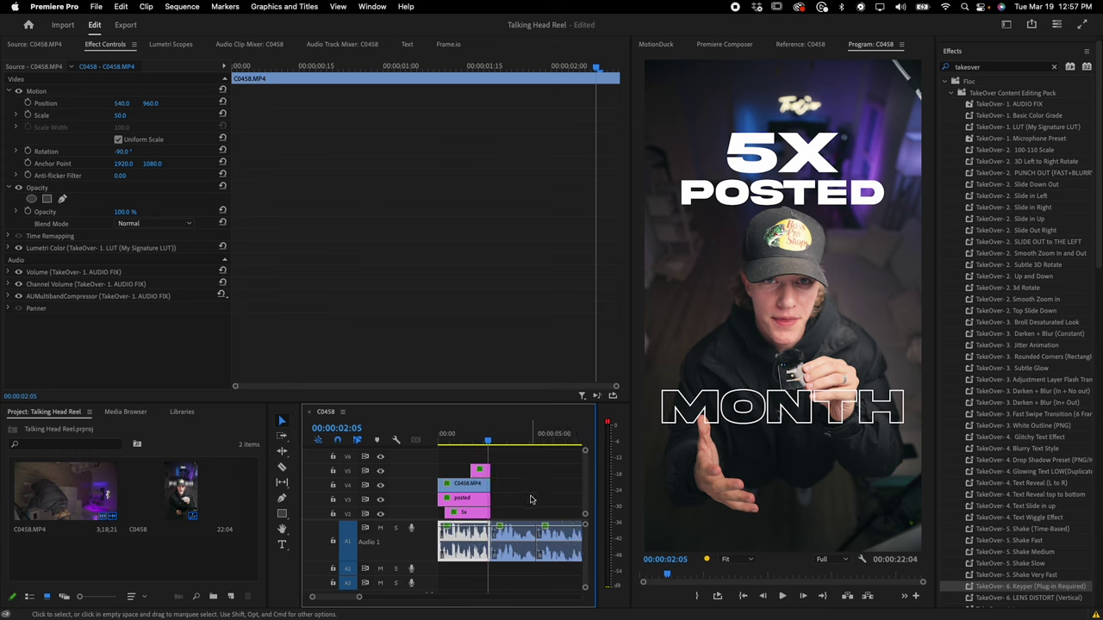
Step: Apply the TakeOver- 5. Shake Medium preset to the "5x", "posted" and "month" graphics
scroll(524, 505, down, 2)
scroll(517, 489, down, 2)
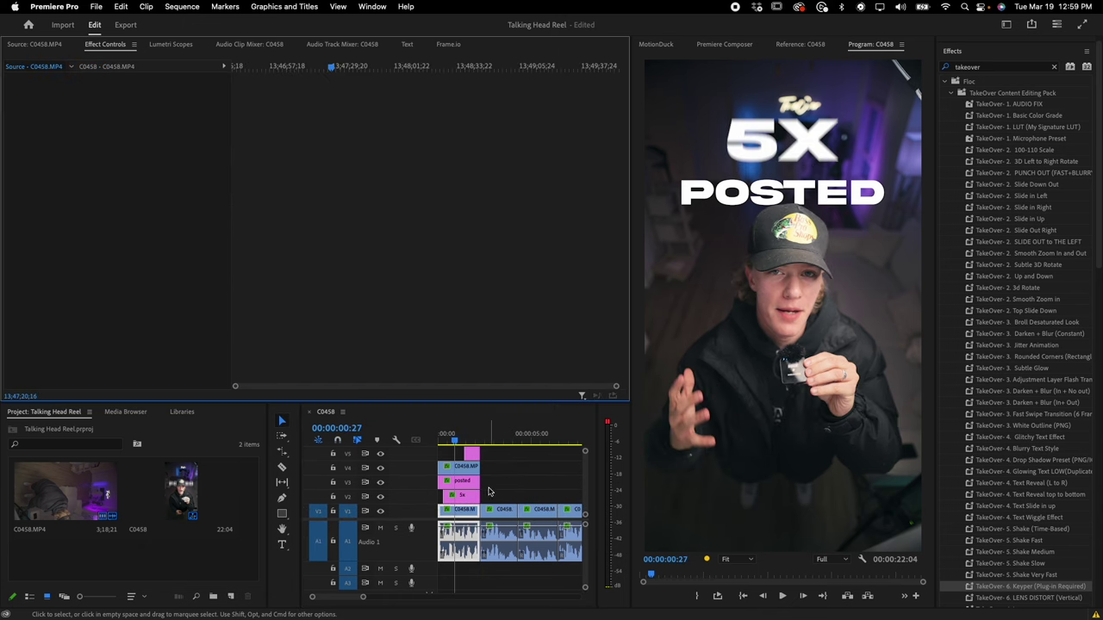
drag(497, 487, 471, 492)
click(1025, 556)
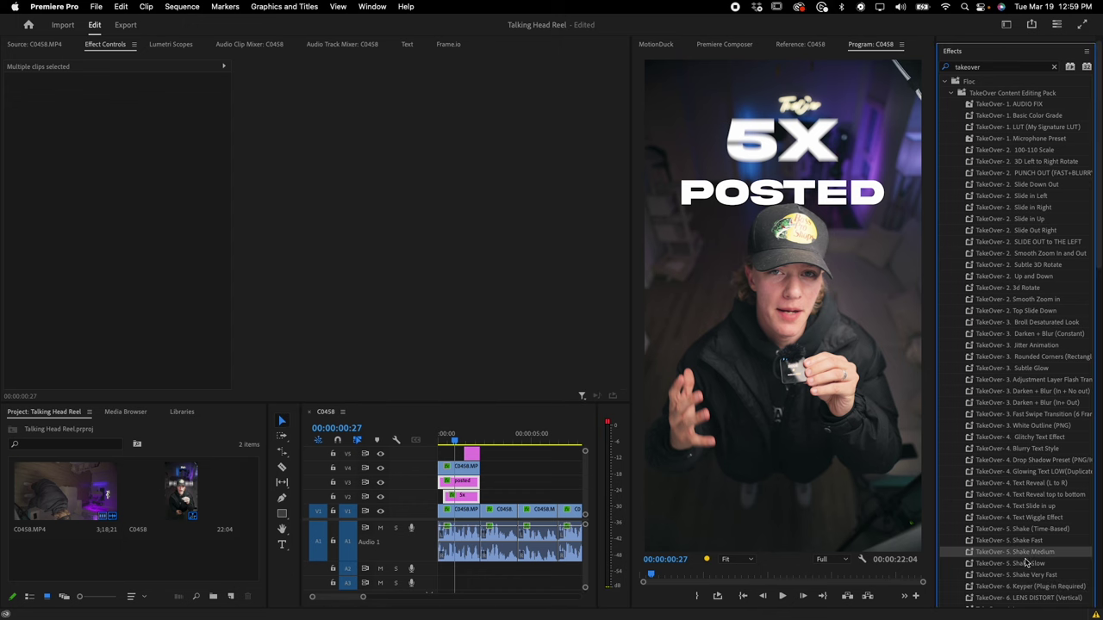
drag(917, 549, 467, 479)
click(471, 454)
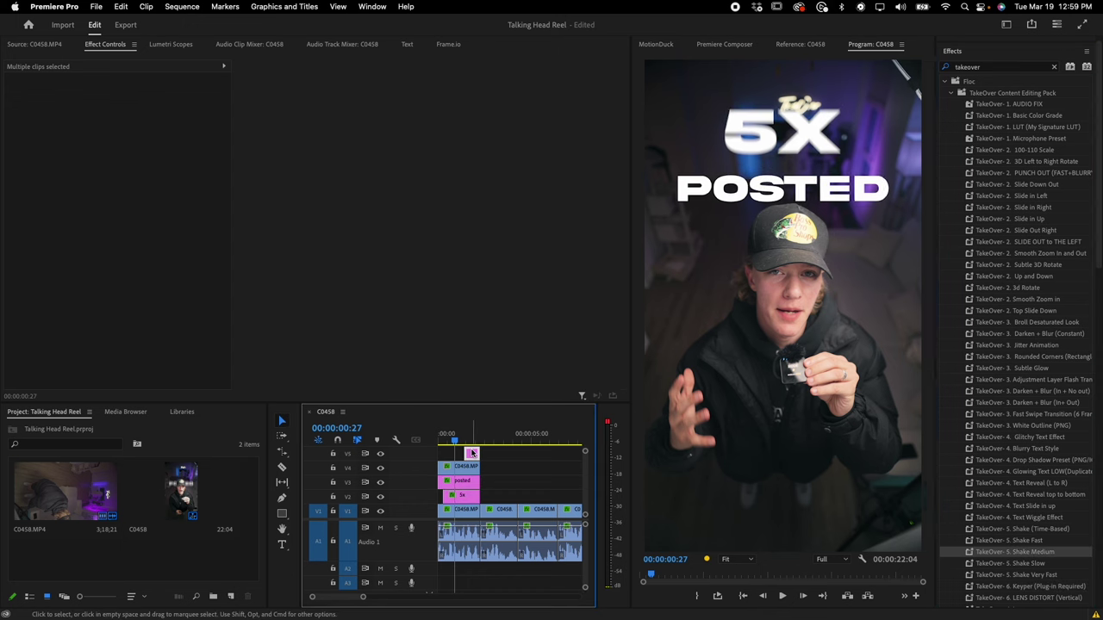
drag(1003, 552, 426, 439)
Step: Play the opening from the start to review the shake on the text graphics
click(517, 468)
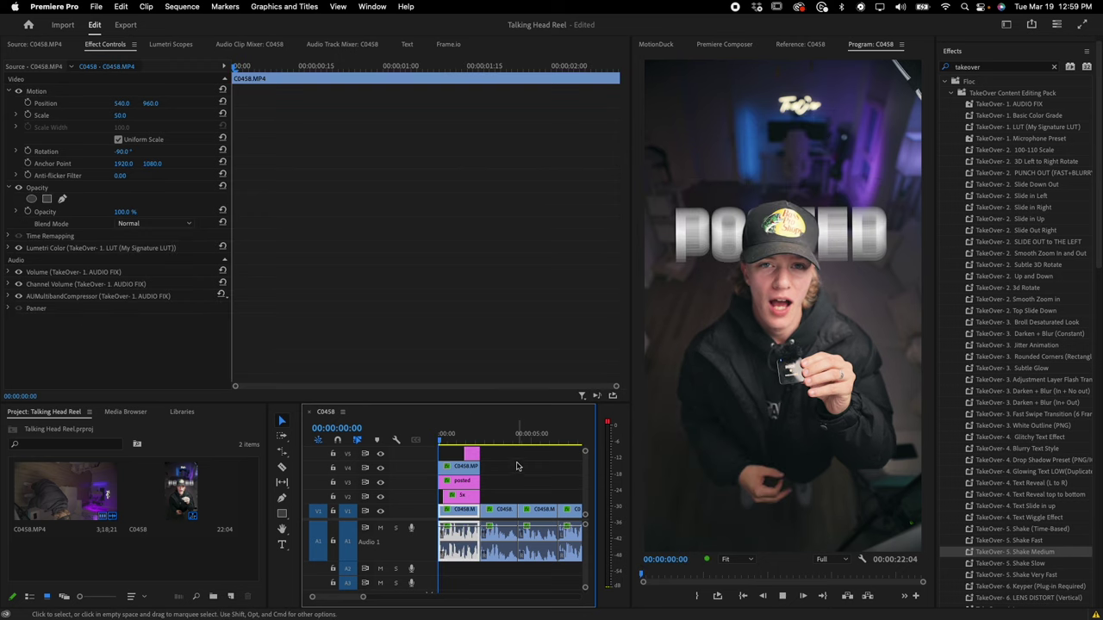
key(space)
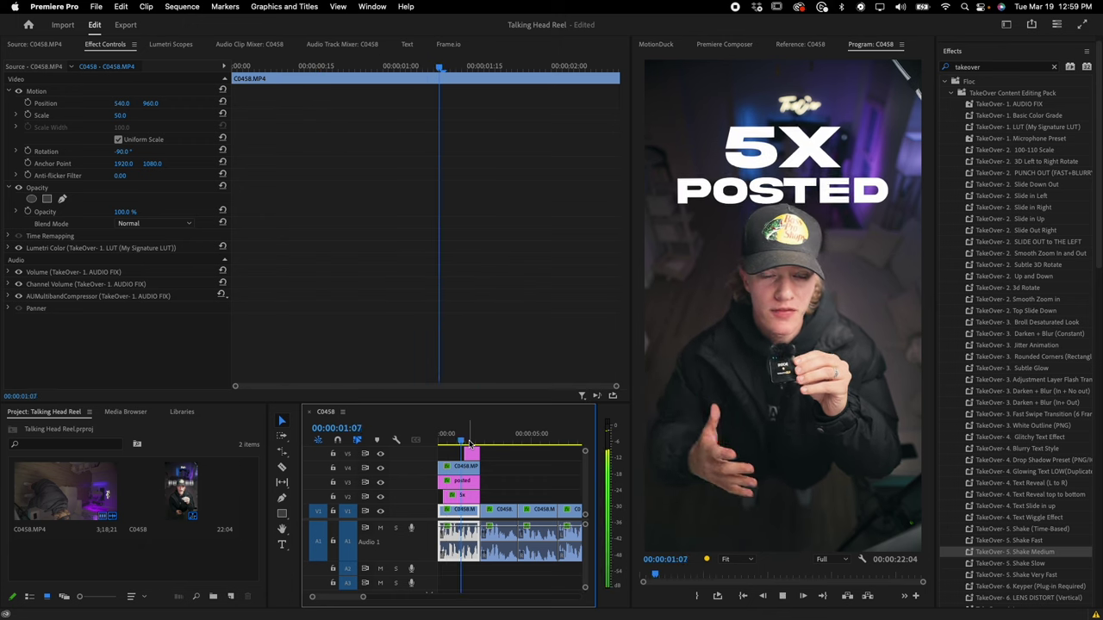
key(space)
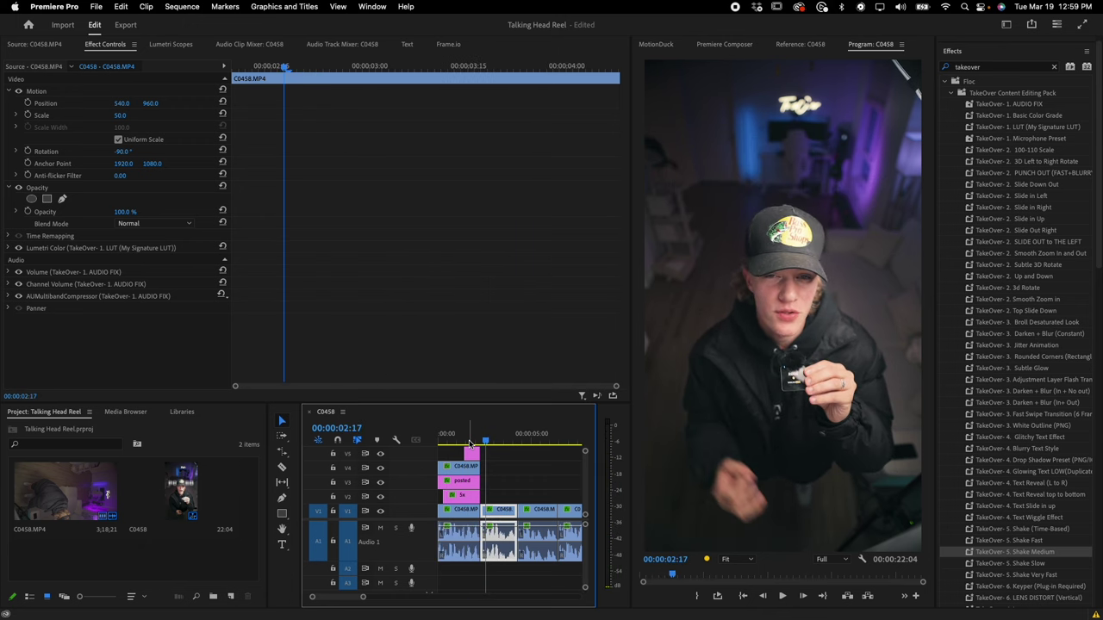
Step: Dock Premiere Composer in the same group as Effect Controls and bring the Program monitor back into view
scroll(508, 483, up, 1)
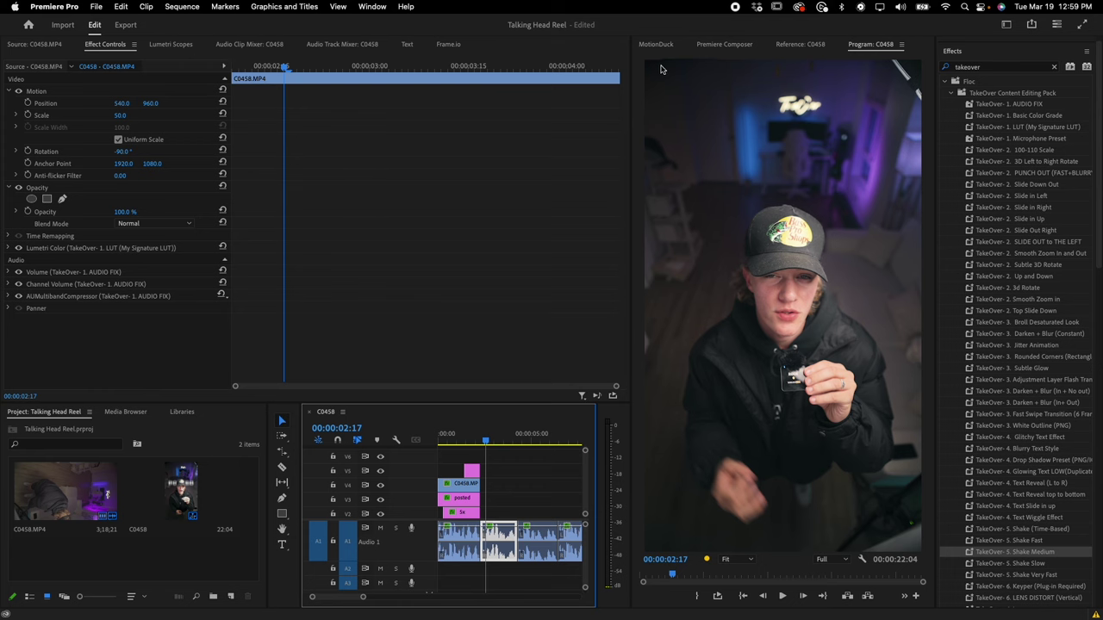
drag(722, 48, 485, 50)
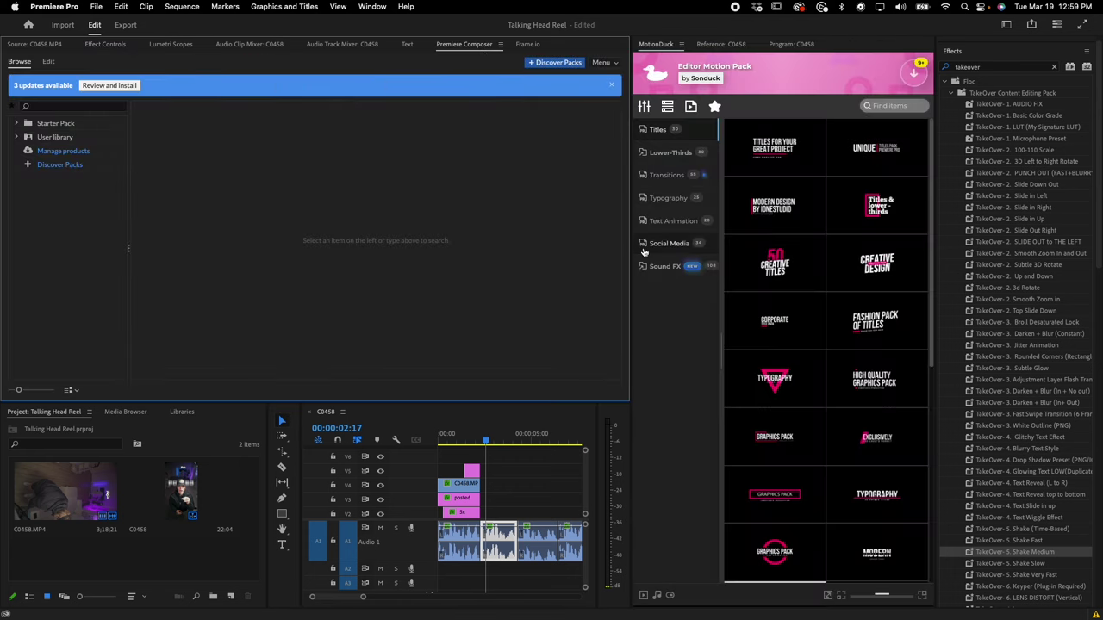
click(780, 45)
Step: Browse the Premiere Composer user library to the CR Vertical Overlay transitions folder and load Vert Transition 30 into the Source monitor
click(17, 137)
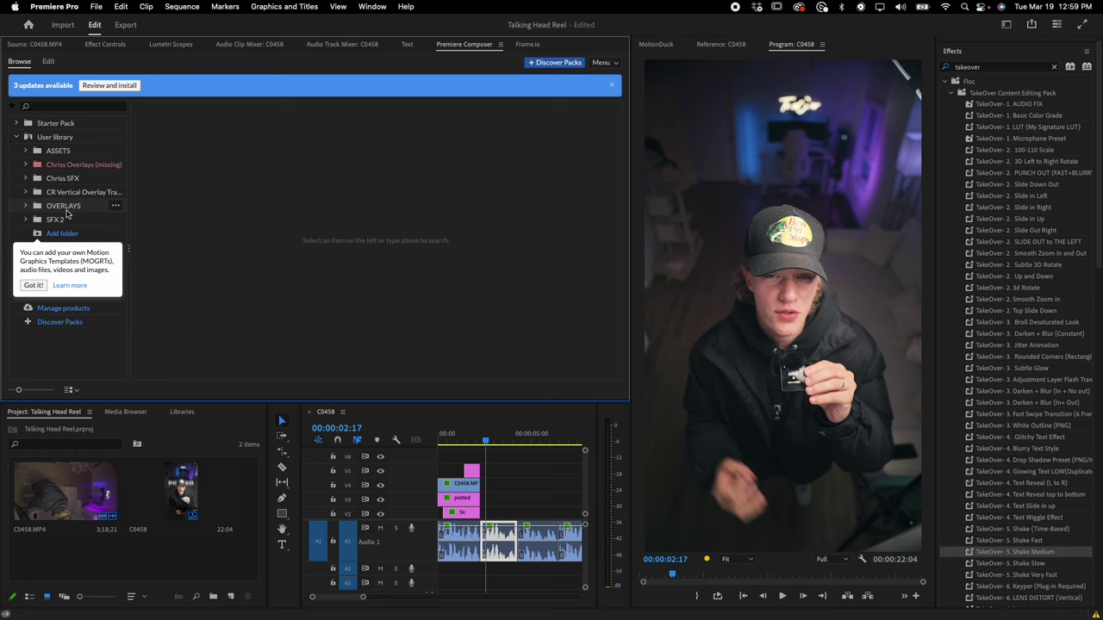
click(65, 209)
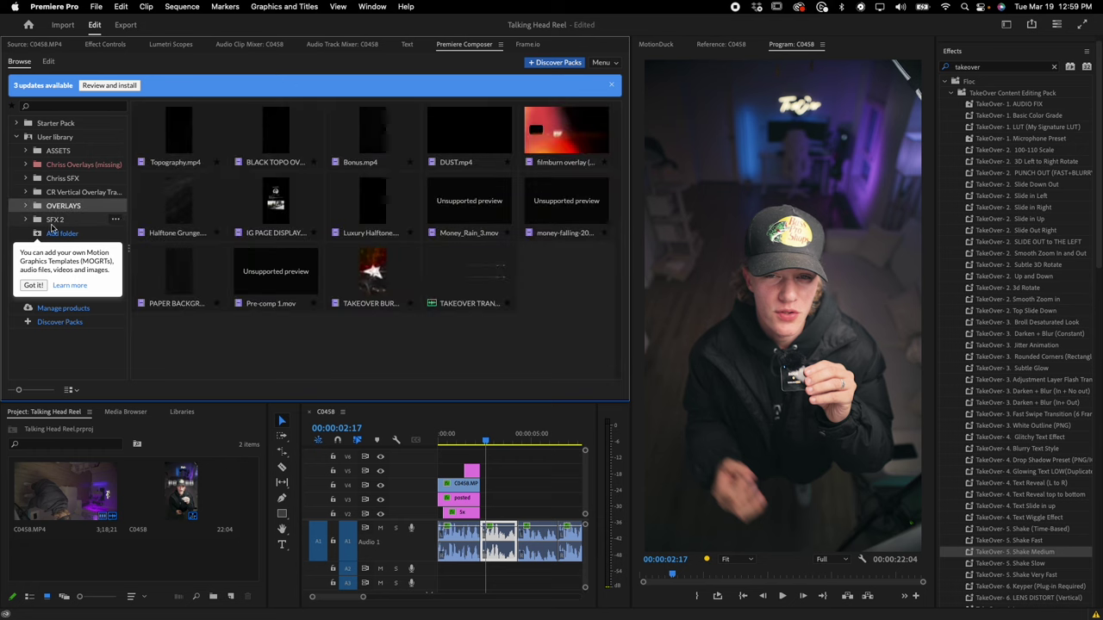
click(26, 192)
scroll(64, 203, down, 5)
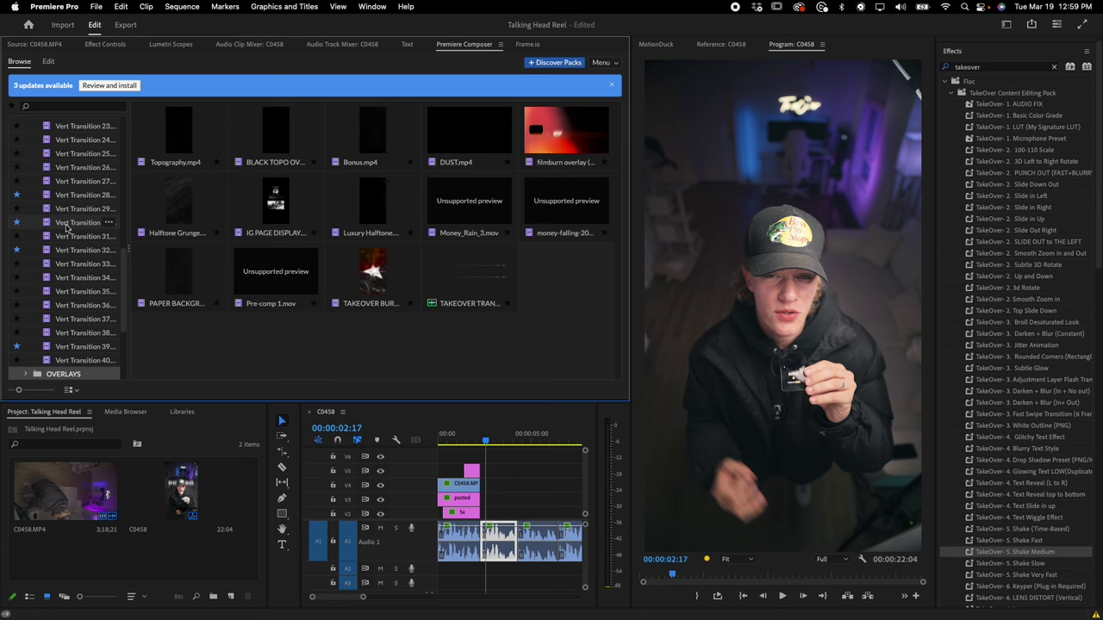
click(67, 222)
double_click(185, 140)
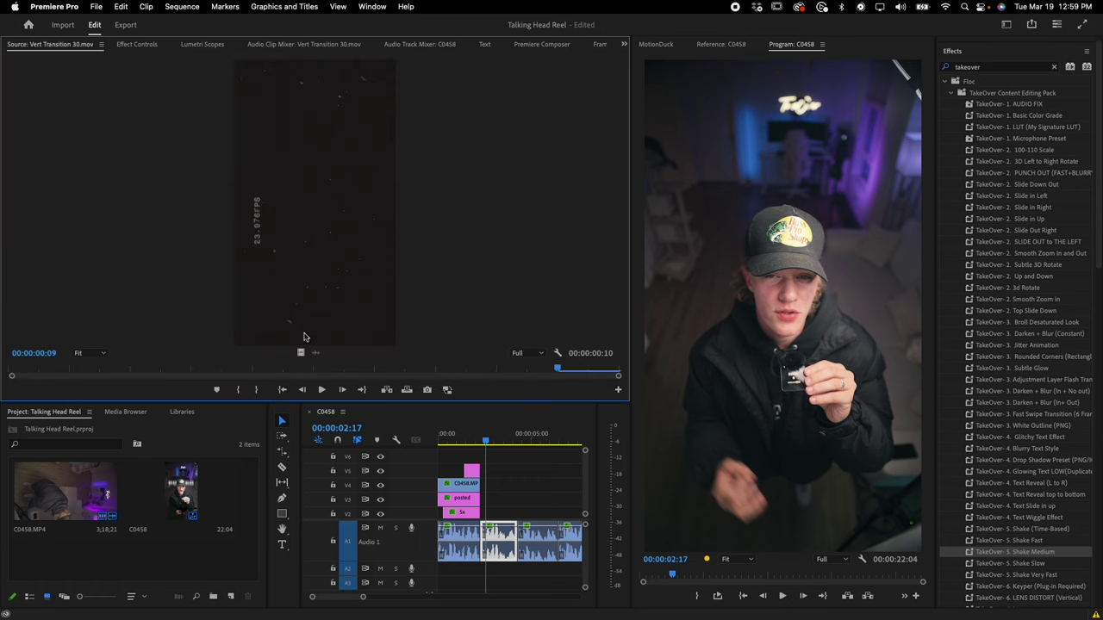
Step: Place the Vert Transition 30.mov video on V6 so it straddles the cut between the first and second clips
drag(301, 351, 480, 451)
click(478, 438)
click(480, 457)
scroll(482, 458, up, 4)
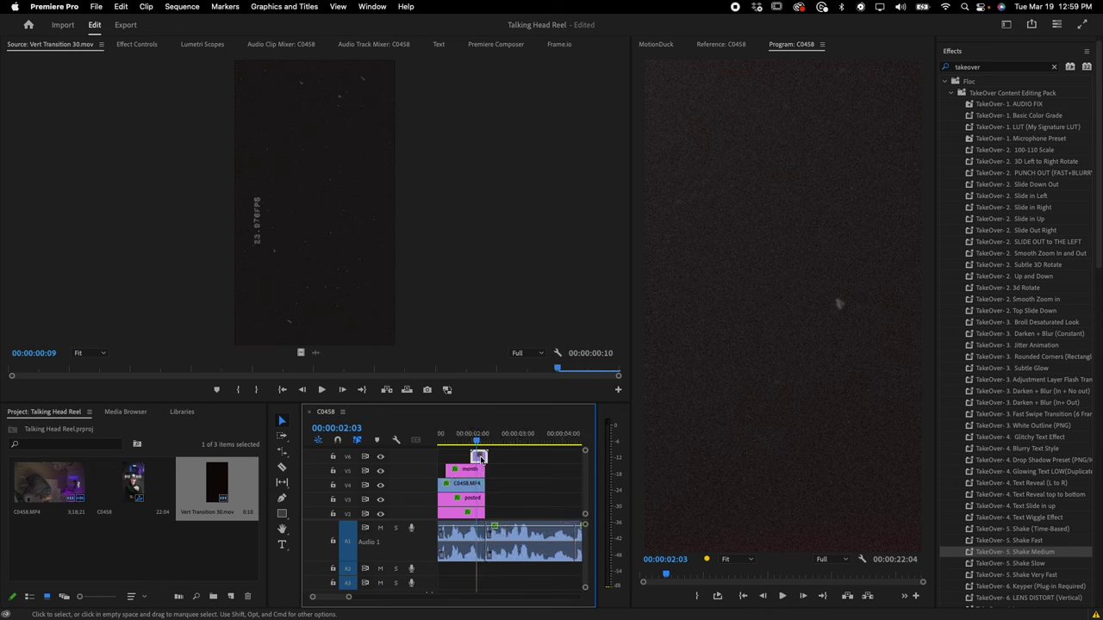
drag(483, 460, 501, 457)
scroll(495, 582, down, 2)
scroll(497, 579, up, 2)
drag(494, 458, 489, 459)
click(486, 432)
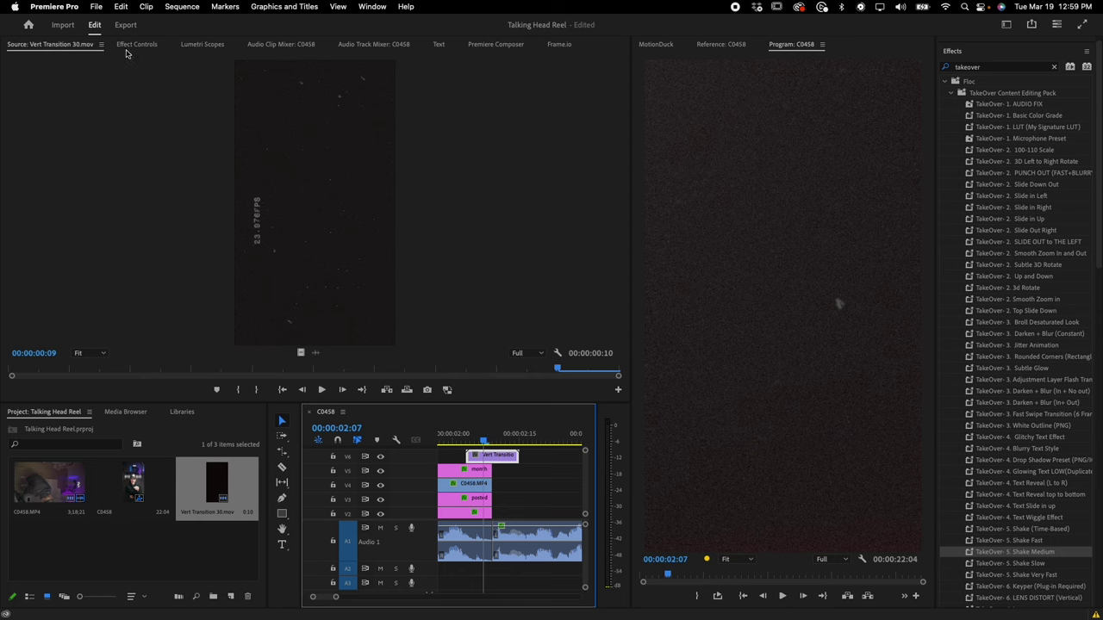
Step: Set the scale of the Vert Transition 30.mov overlay to 50
click(134, 44)
click(123, 151)
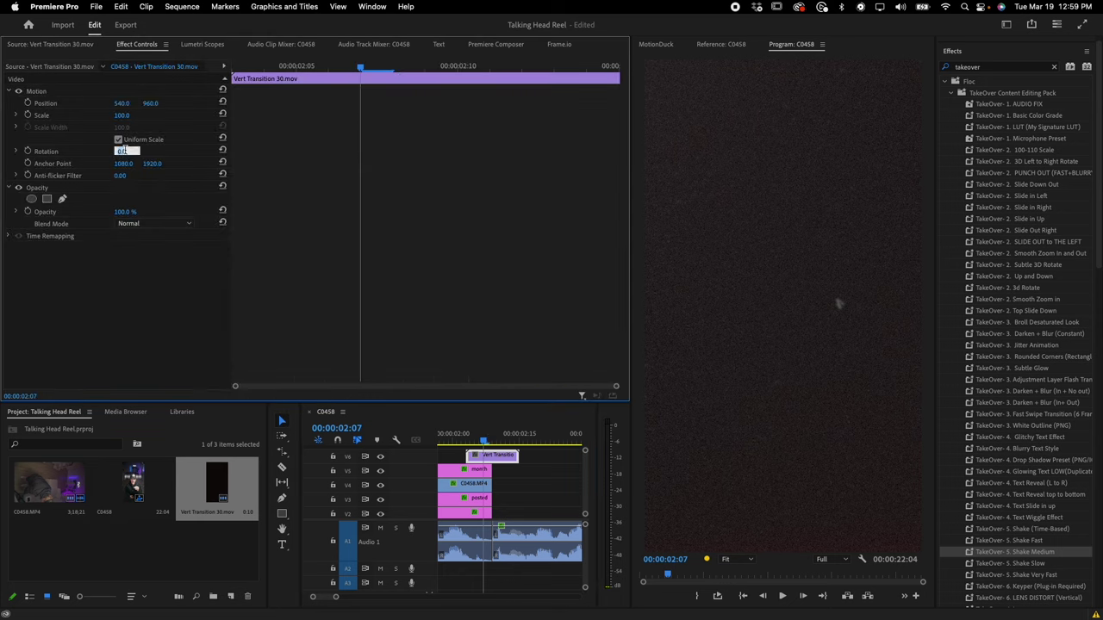
click(121, 118)
click(123, 116)
text(50)
key(Return)
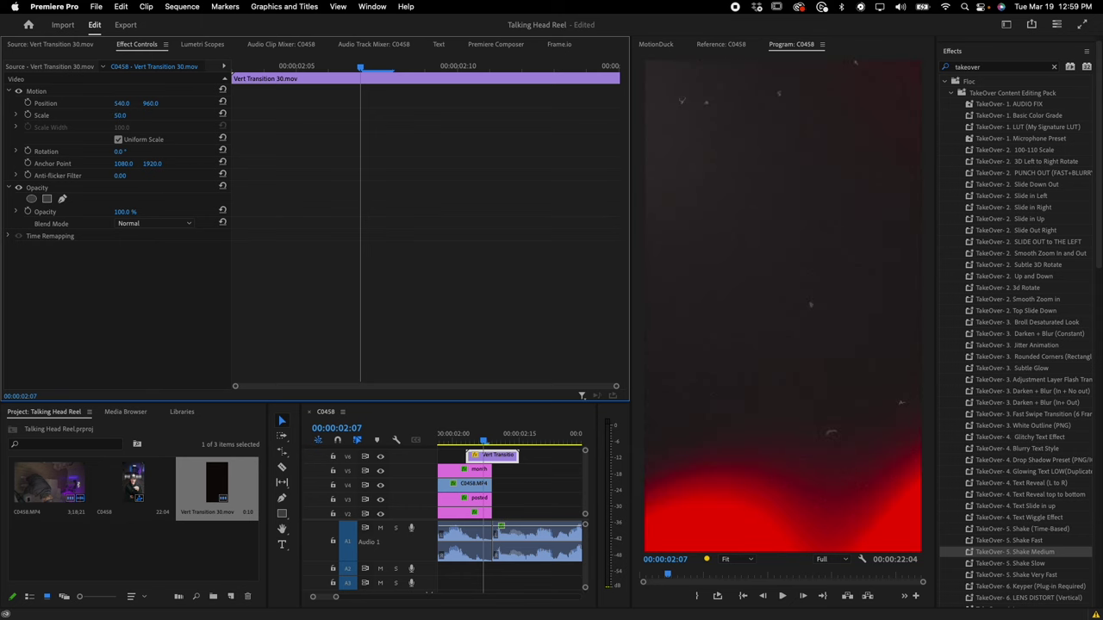
Step: Try the Soft Light blend mode on the transition overlay, and set it to Screen instead
click(158, 223)
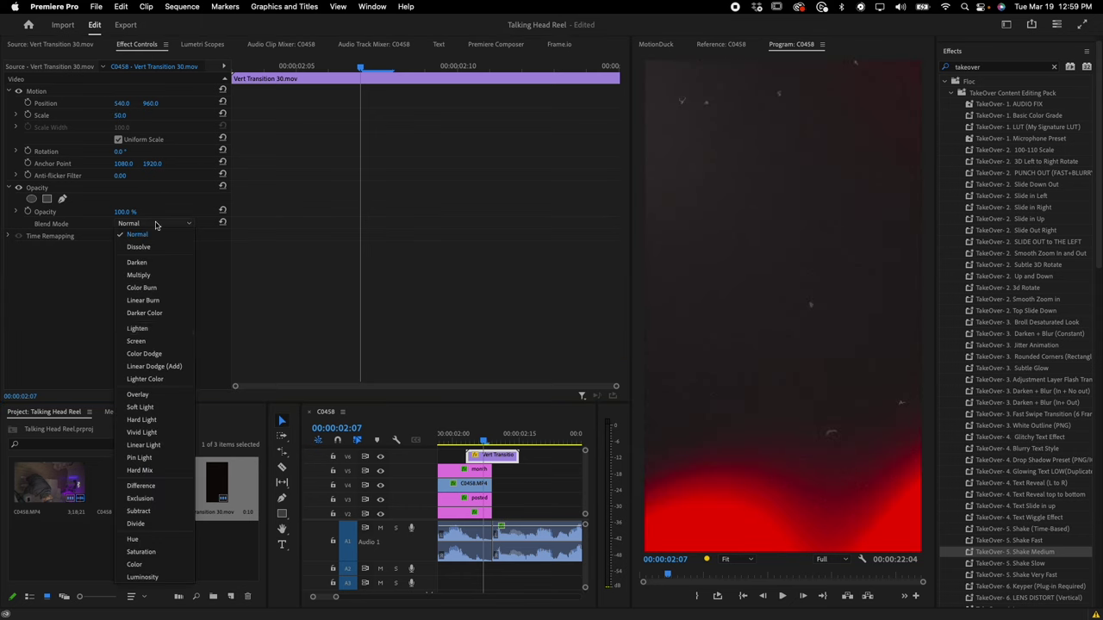
click(156, 408)
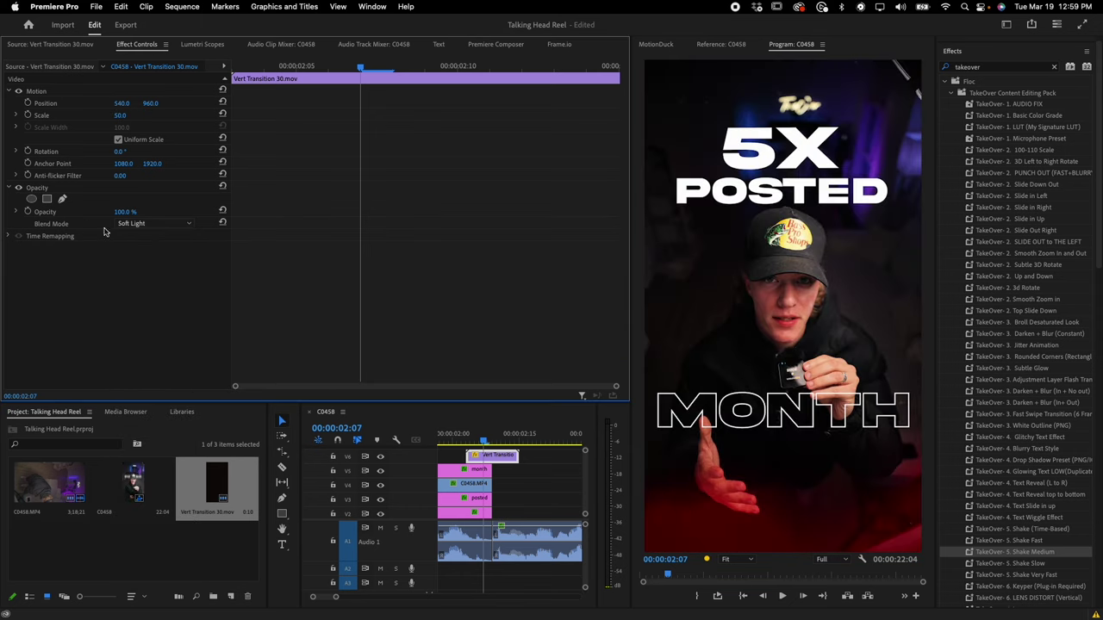
click(142, 225)
click(136, 341)
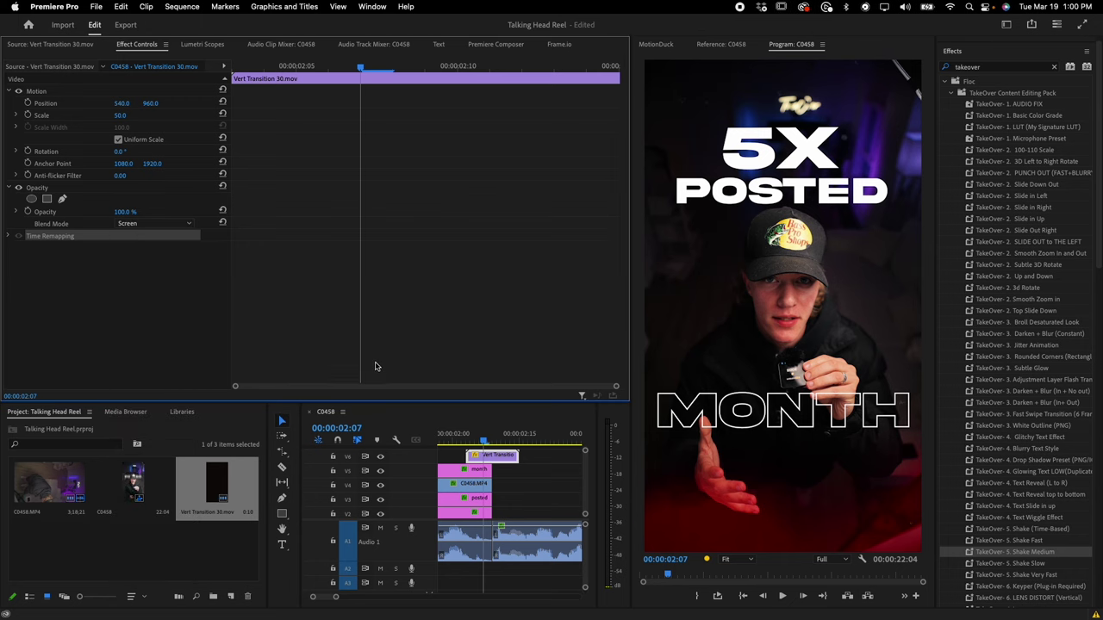
Step: Play the opening from the start to review the transition overlay at the first cut
drag(484, 438, 412, 437)
key(minus)
key(minus)
key(minus)
key(space)
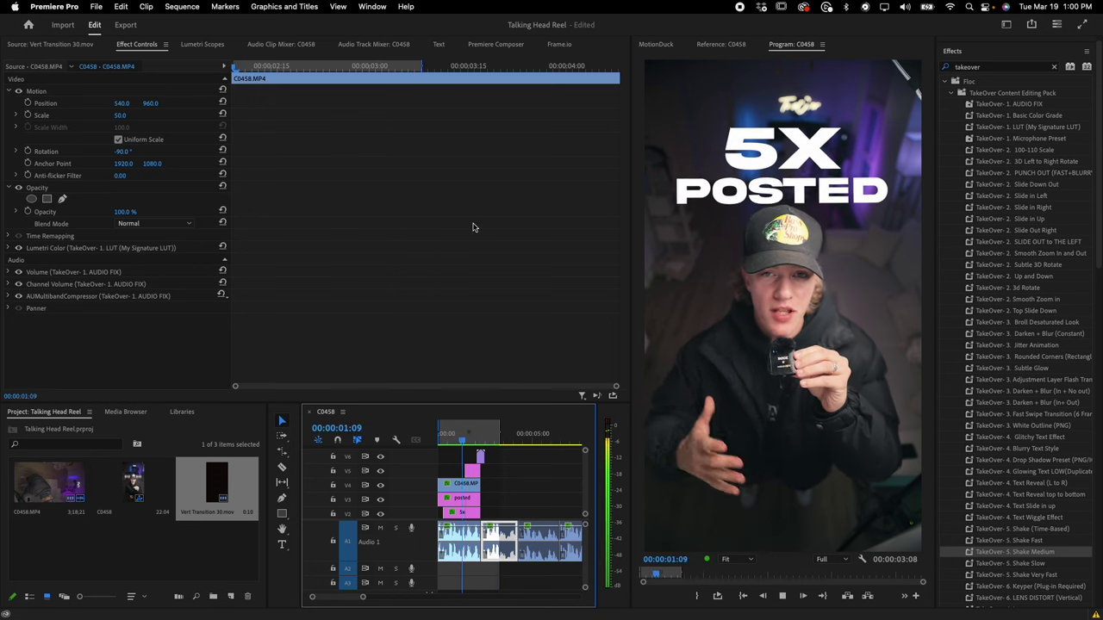
key(space)
drag(462, 436, 429, 434)
key(space)
Step: Inspect the frame at the first cut and the stack of graphics and overlay layers above the first clip
click(479, 440)
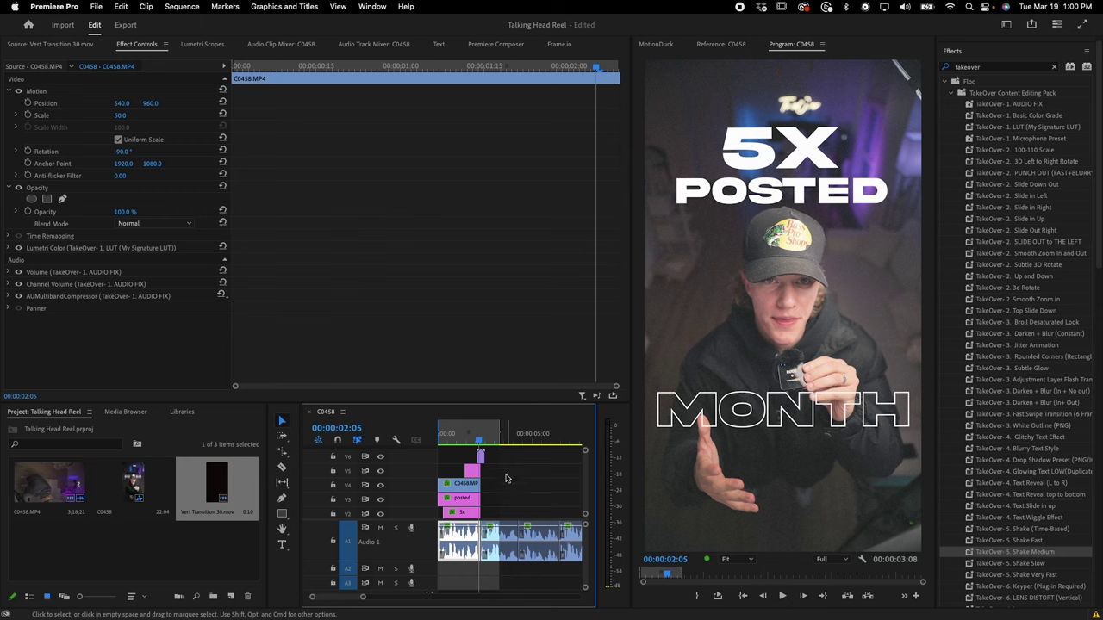
scroll(503, 483, down, 2)
scroll(482, 474, right, 2)
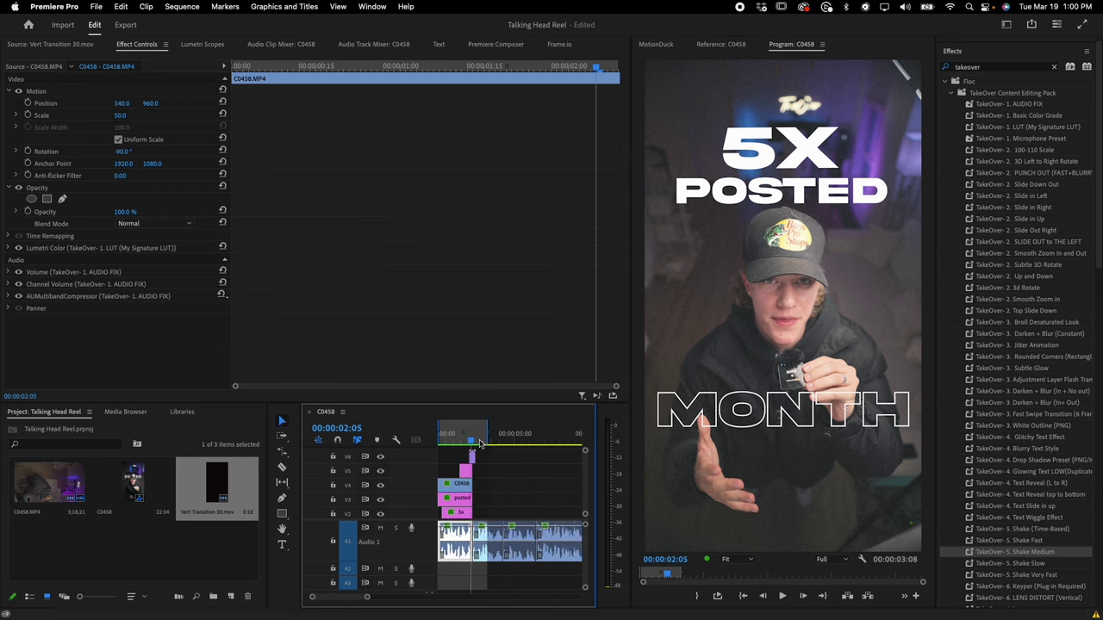
mouse_move(471, 443)
mouse_down()
mouse_move(426, 445)
mouse_move(445, 453)
mouse_move(480, 515)
mouse_up()
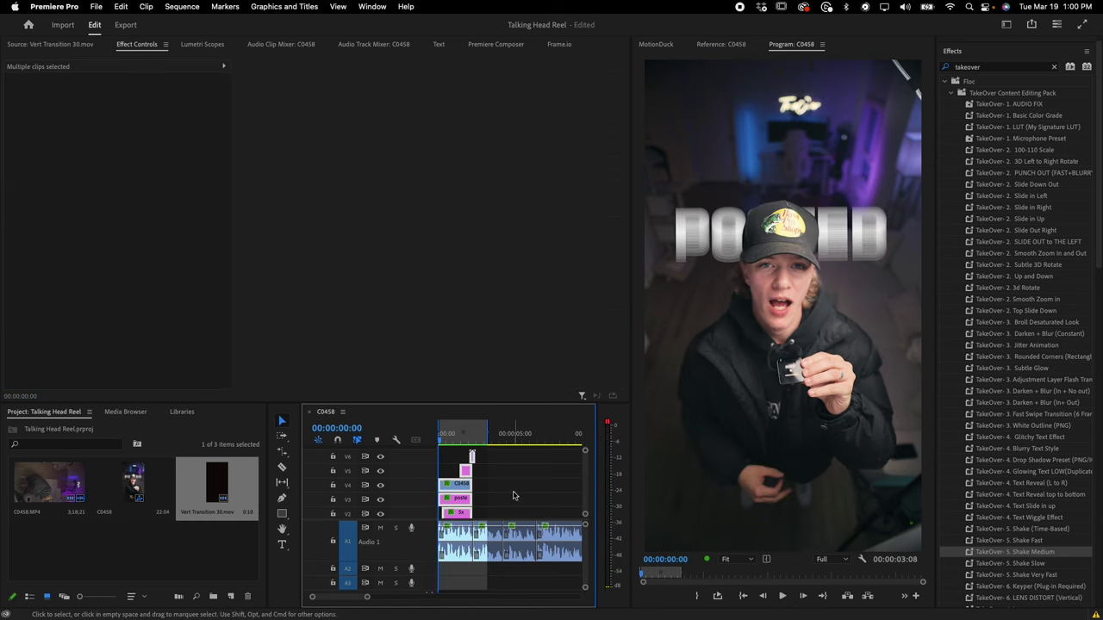
click(506, 499)
Step: Extend the sequence's marked Out point to the end of the last clip
key(minus)
key(minus)
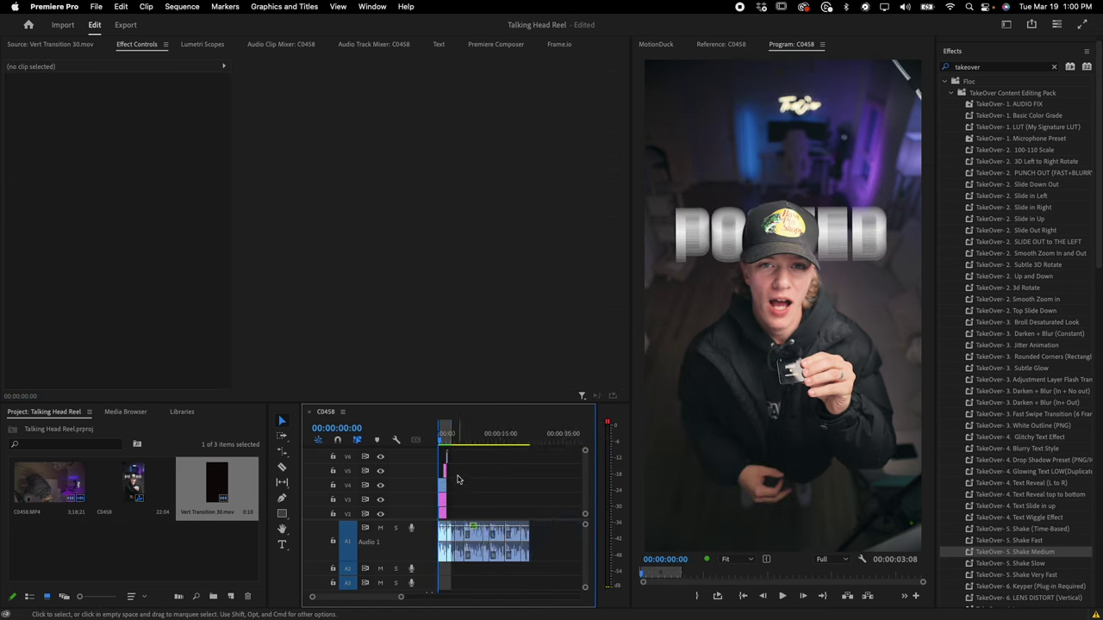
drag(452, 438, 532, 436)
key(equal)
Step: Examine the second clip around 00:00:03:11 and return the playhead to the end of the first clip
click(465, 436)
key(equal)
key(equal)
key(equal)
key(equal)
key(Right)
key(Right)
key(Right)
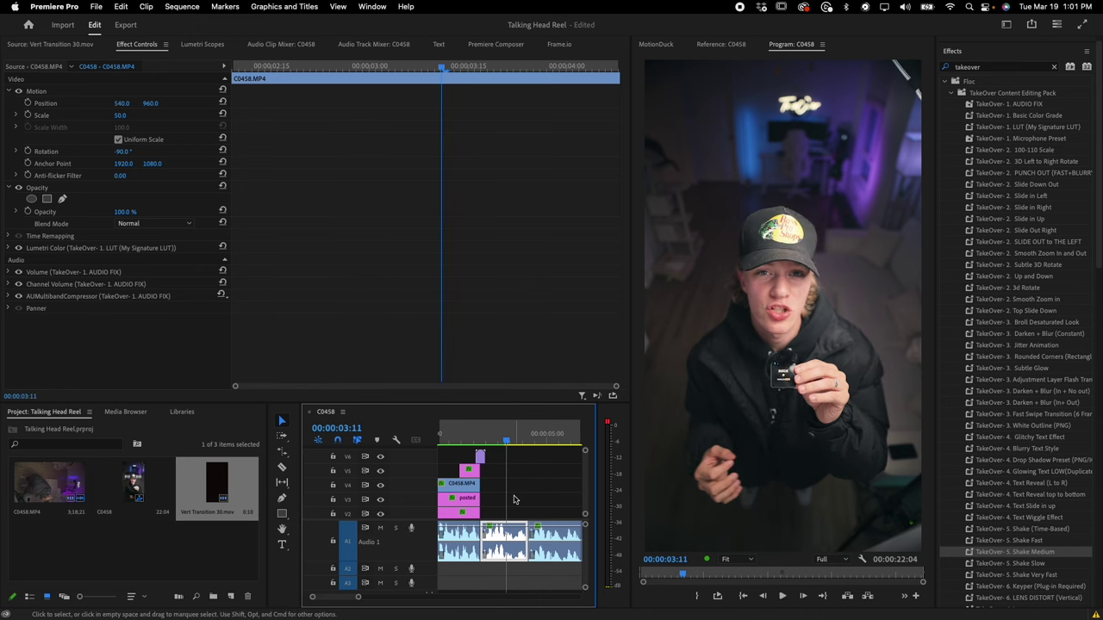
key(Up)
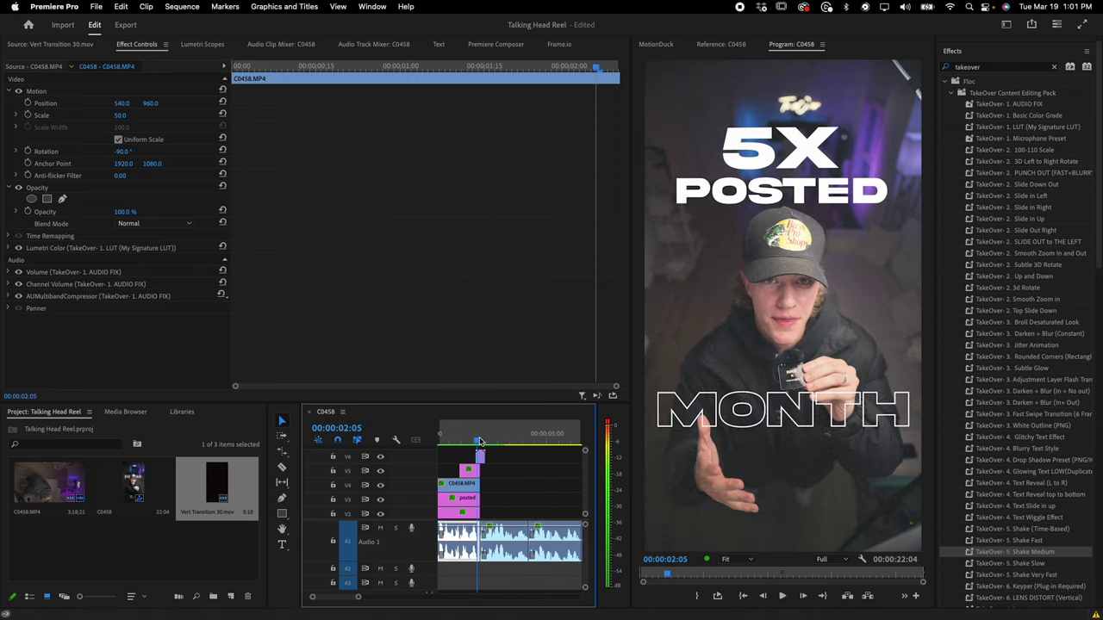
Step: Switch to Chrome and search Google for "mind explode emoji"
key(ctrl+Up)
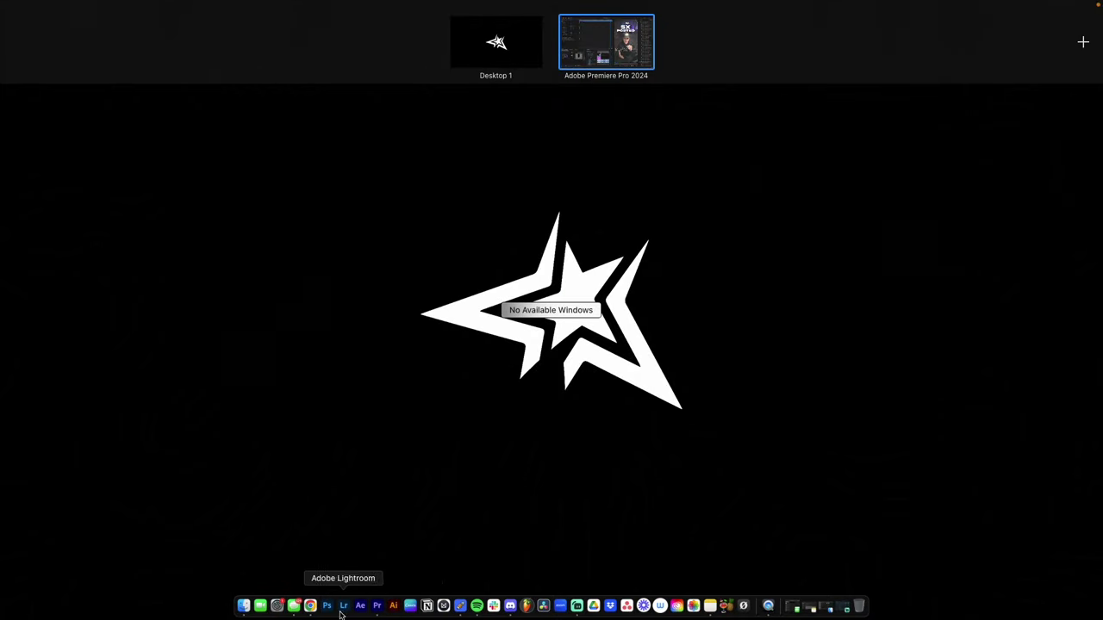
click(310, 607)
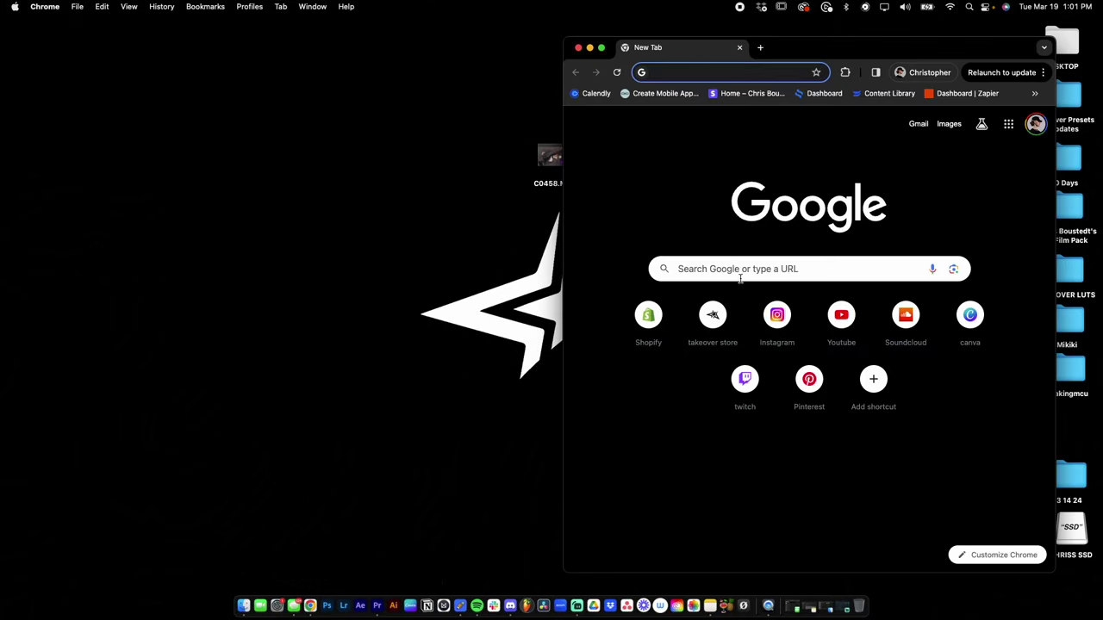
click(732, 260)
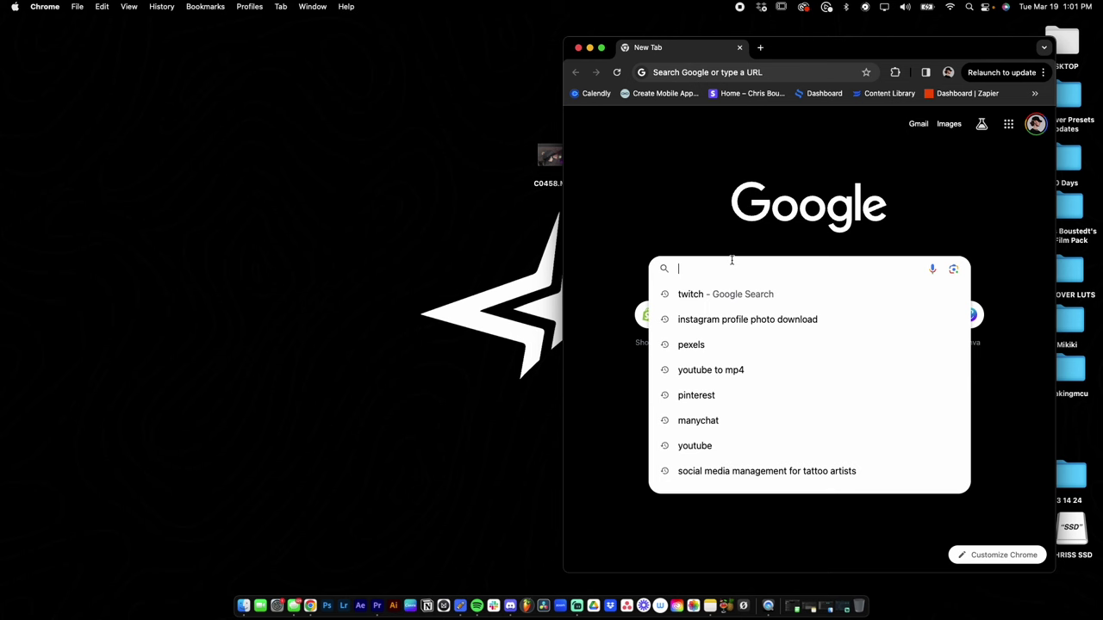
text(mind ecxpl)
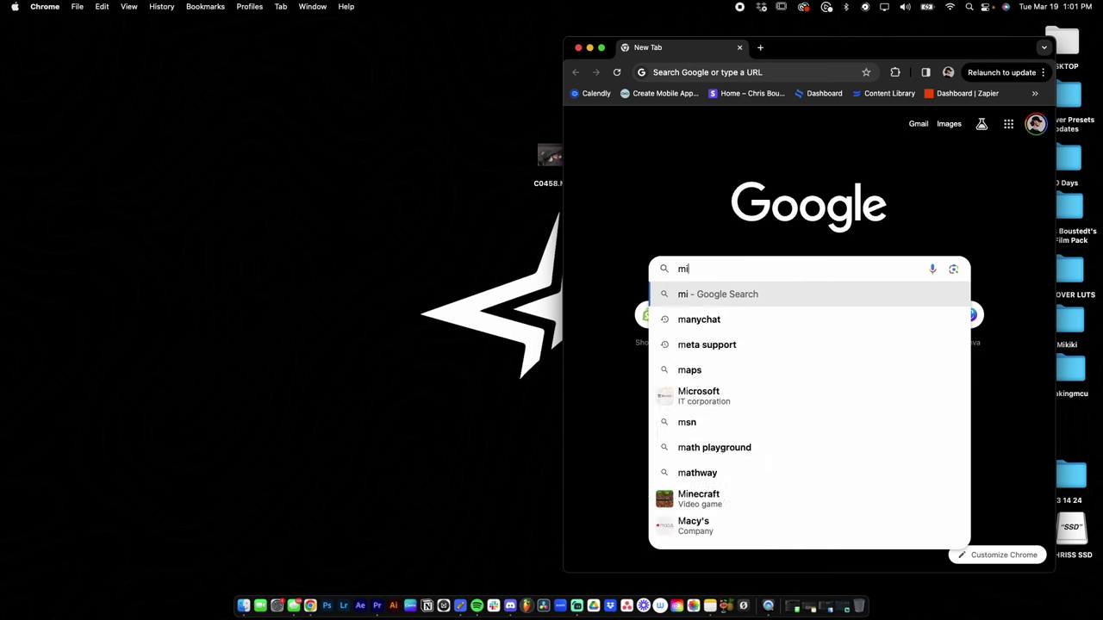
key(BackSpace)
key(BackSpace)
key(BackSpace)
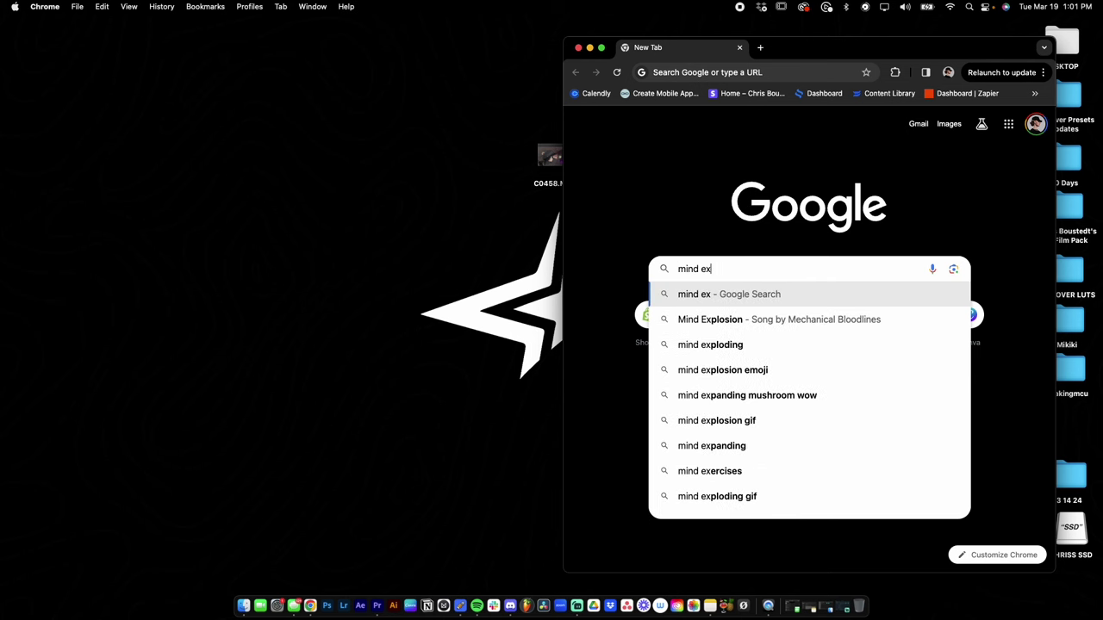
key(BackSpace)
text(xplode emoji)
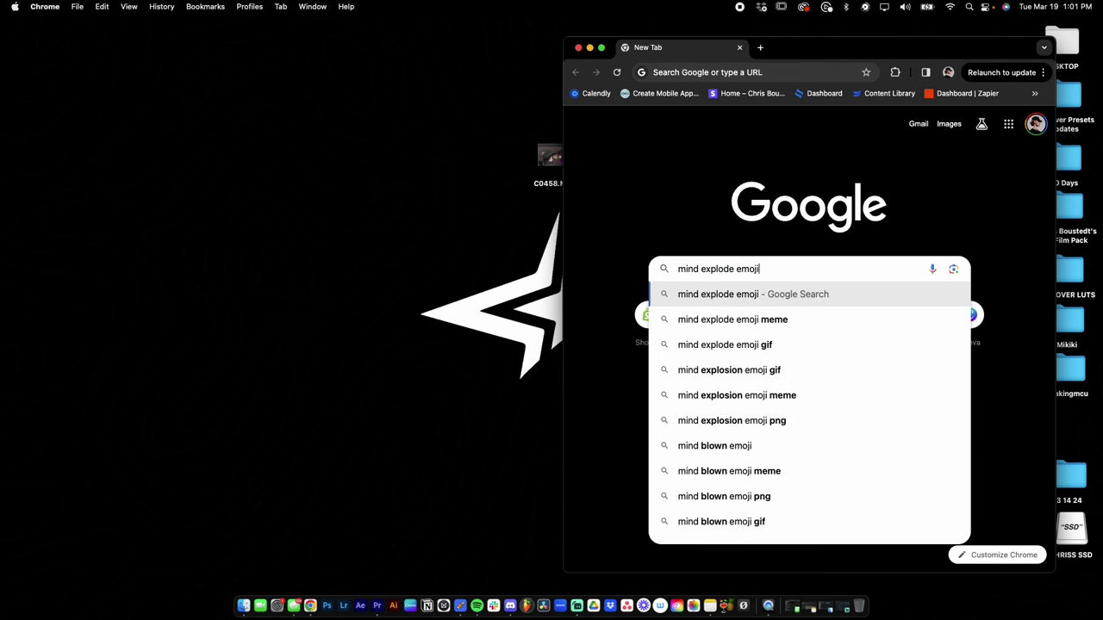
key(Return)
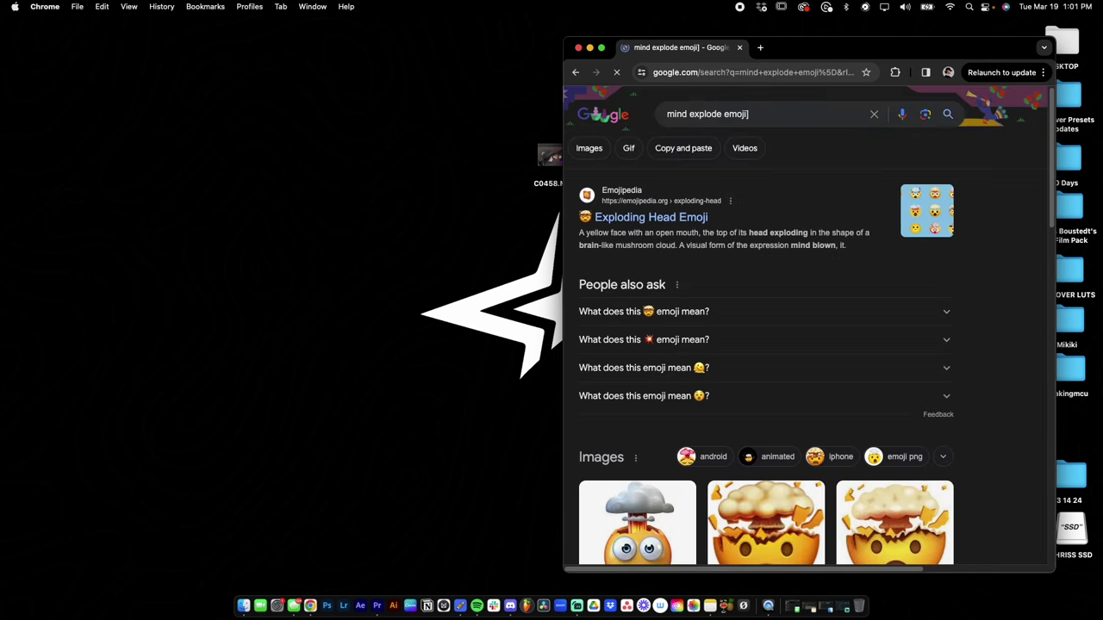
Step: Open the image results and save the iEmoji.com exploding head picture to the Desktop as exploding-head
click(586, 145)
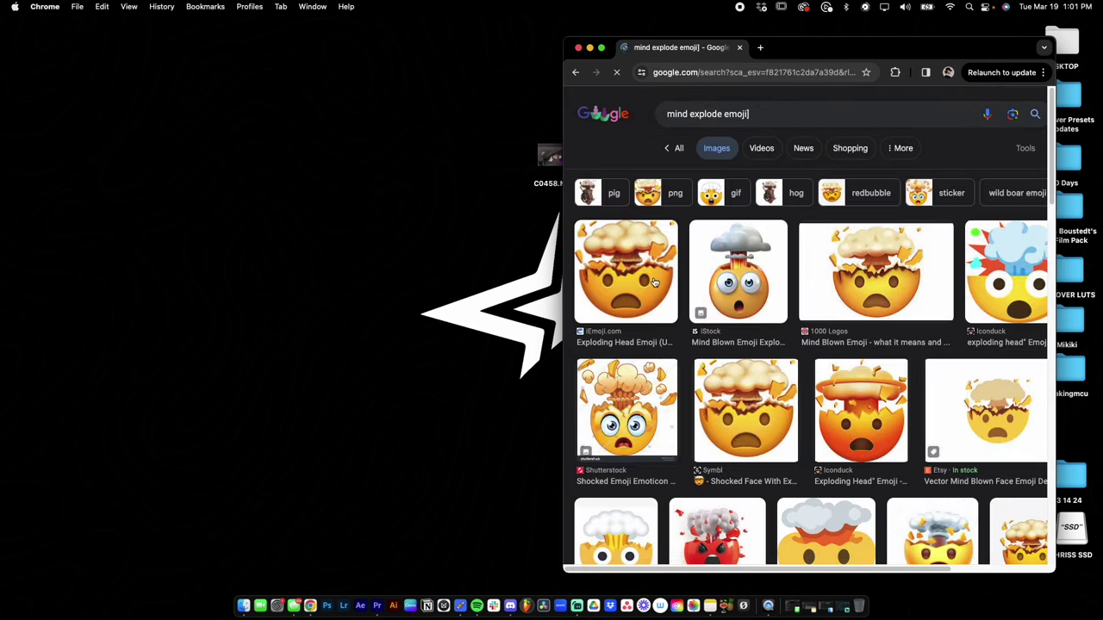
click(635, 294)
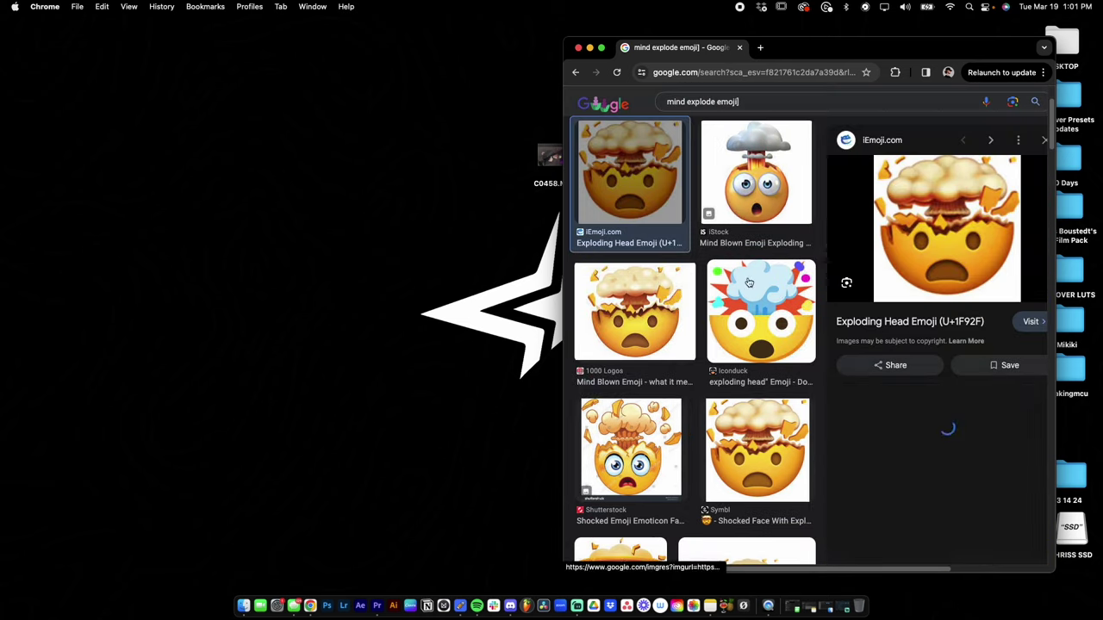
right_click(967, 255)
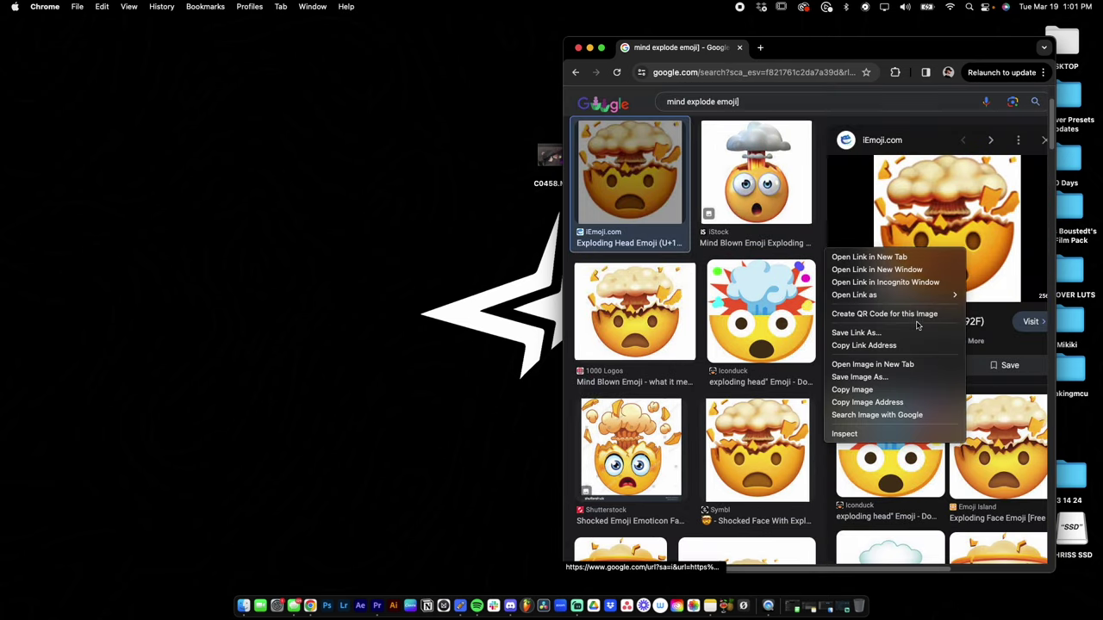
click(878, 379)
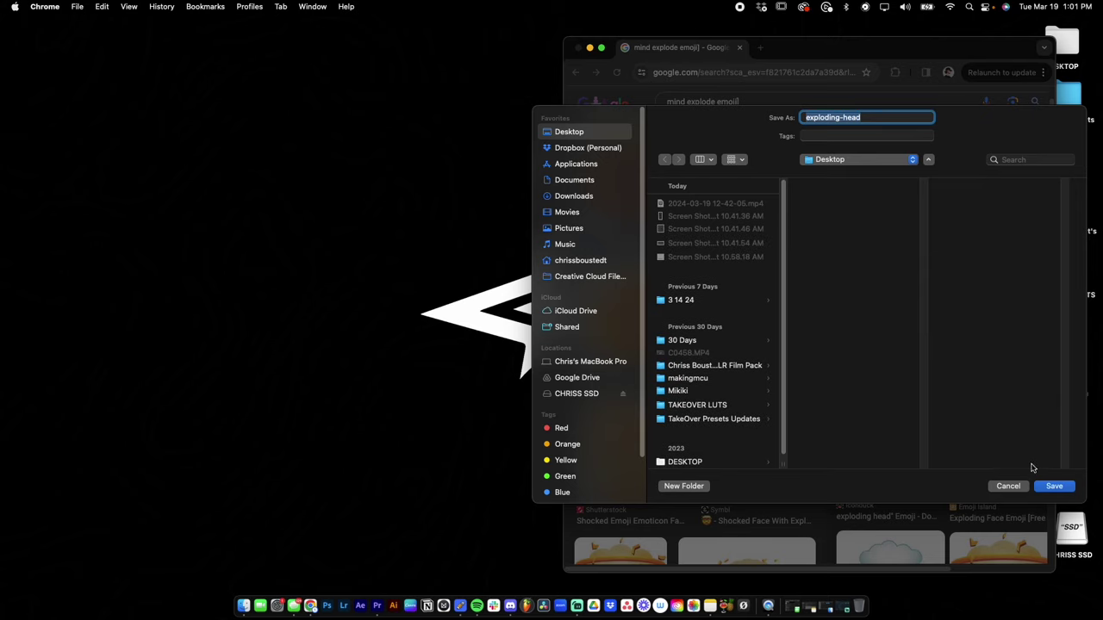
click(1054, 486)
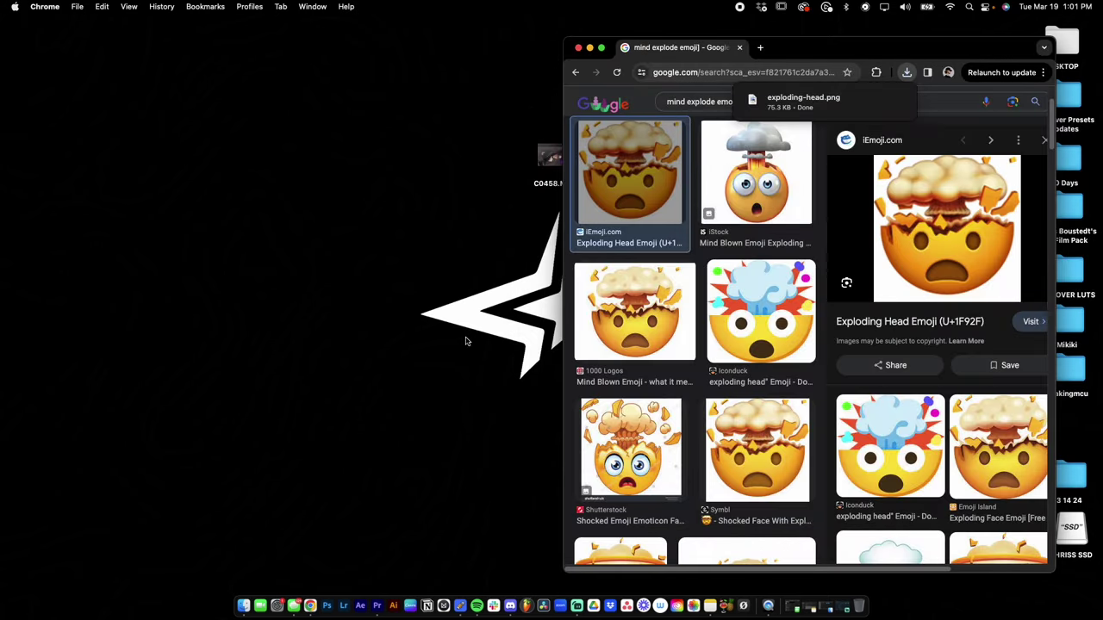
Step: Switch back to Premiere Pro and import exploding-head.png from the Desktop into the project
click(377, 605)
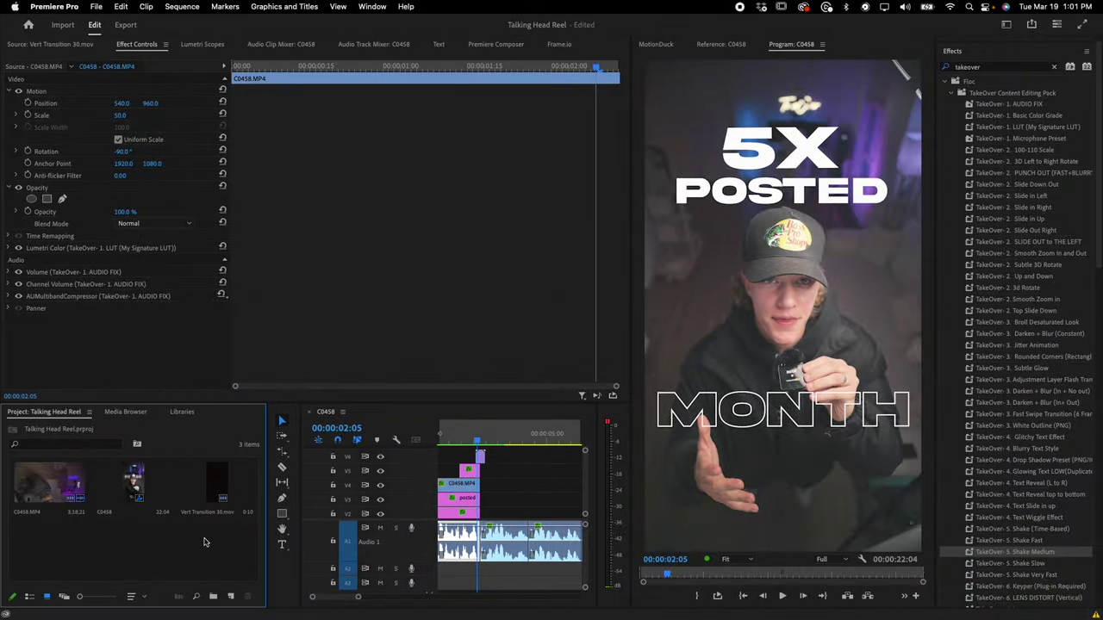
double_click(204, 542)
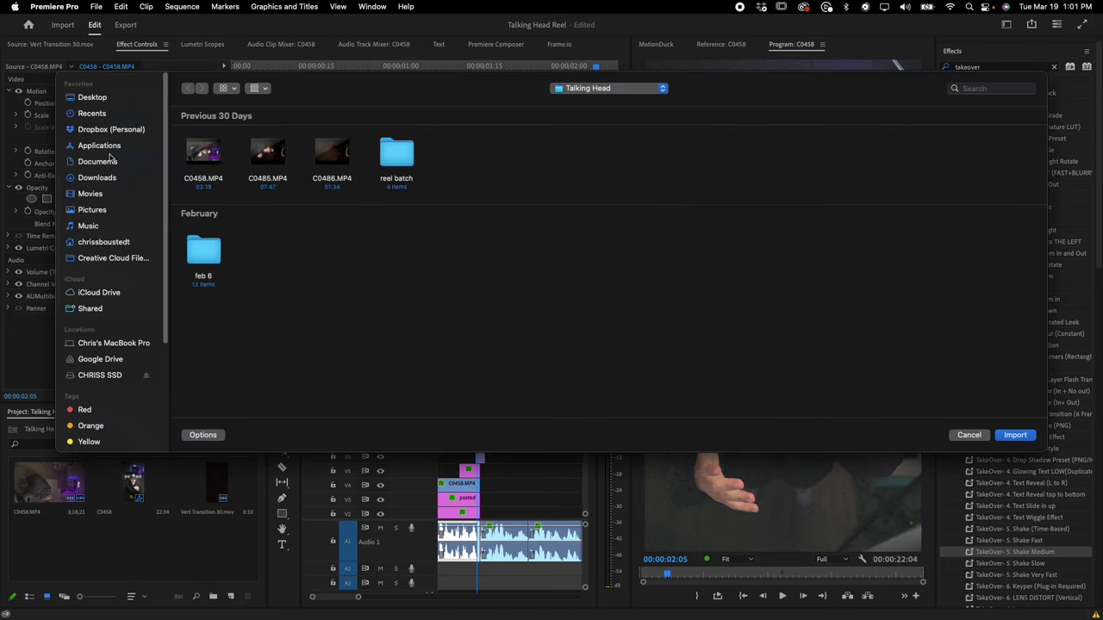
click(97, 178)
scroll(277, 206, down, 5)
scroll(277, 206, up, 5)
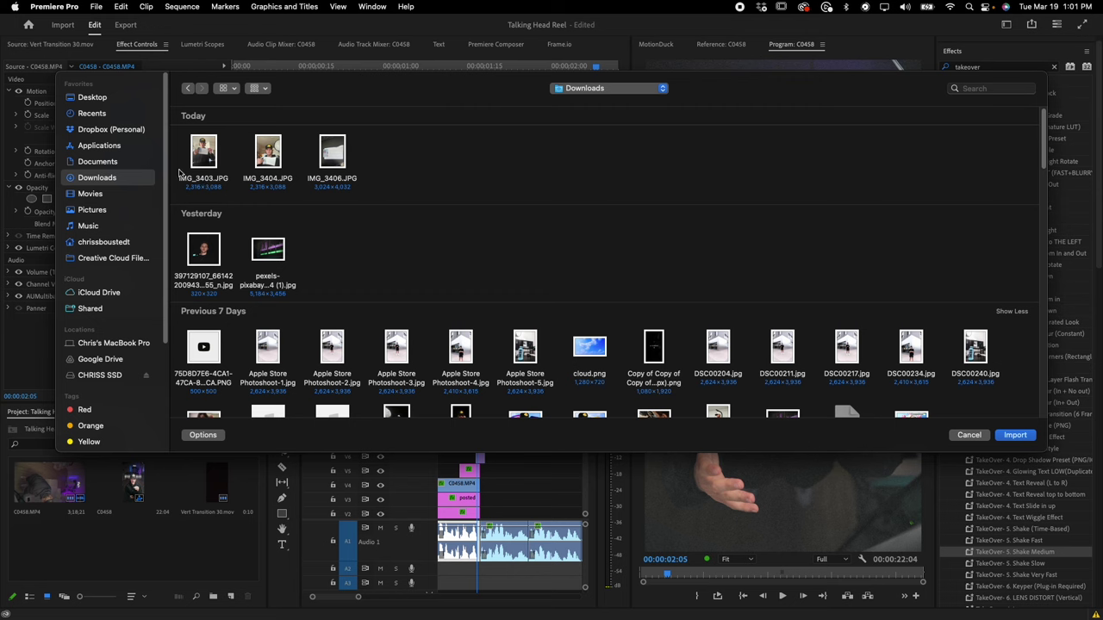
click(93, 114)
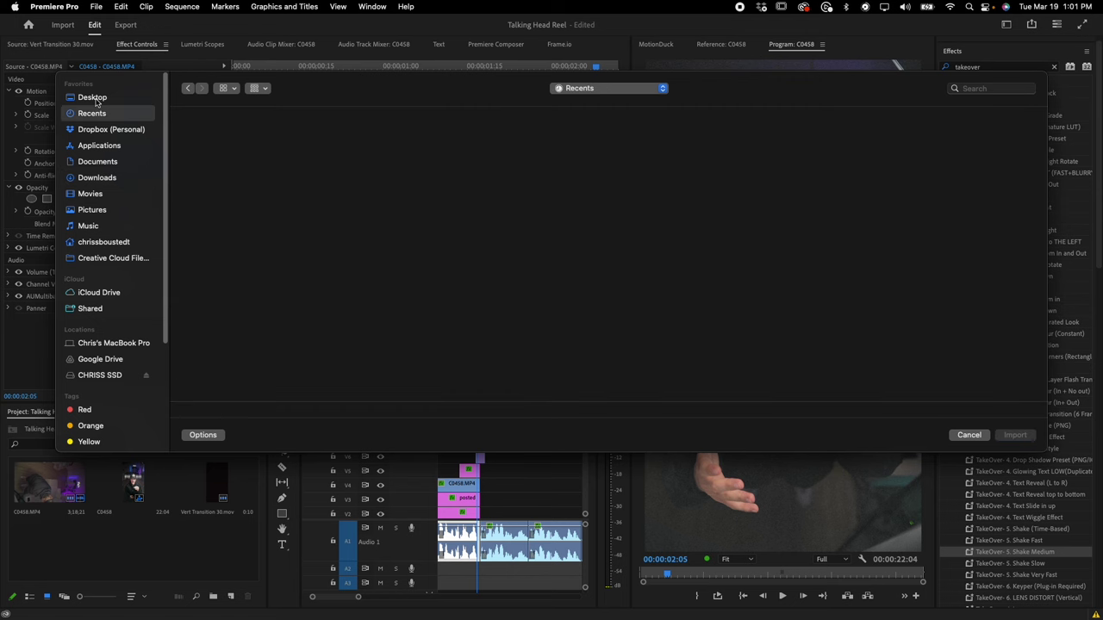
click(93, 99)
click(268, 155)
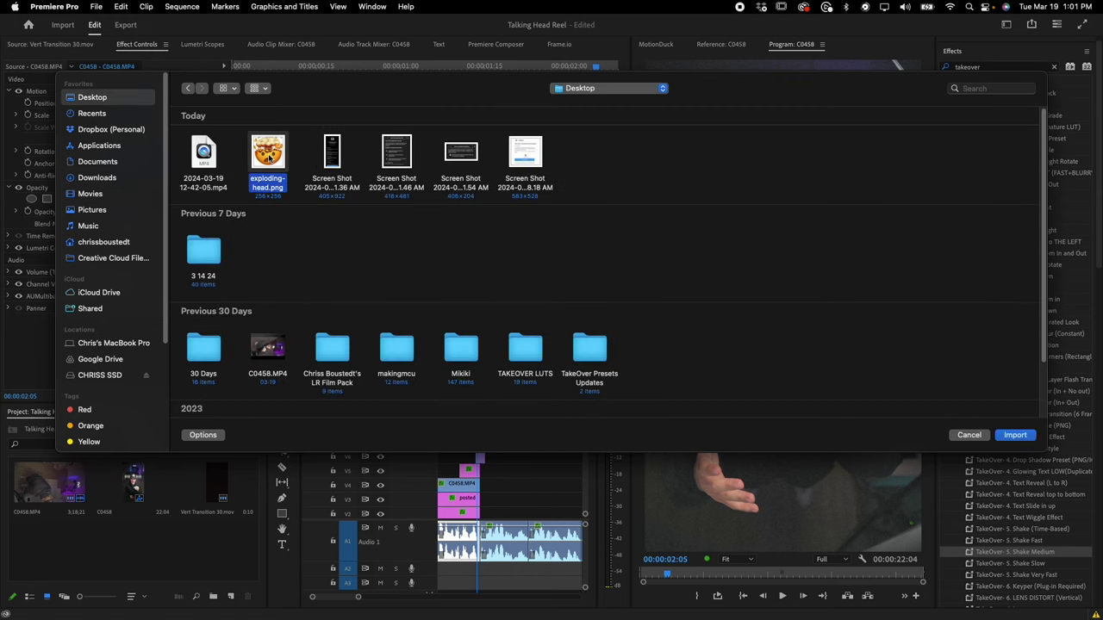
click(1014, 436)
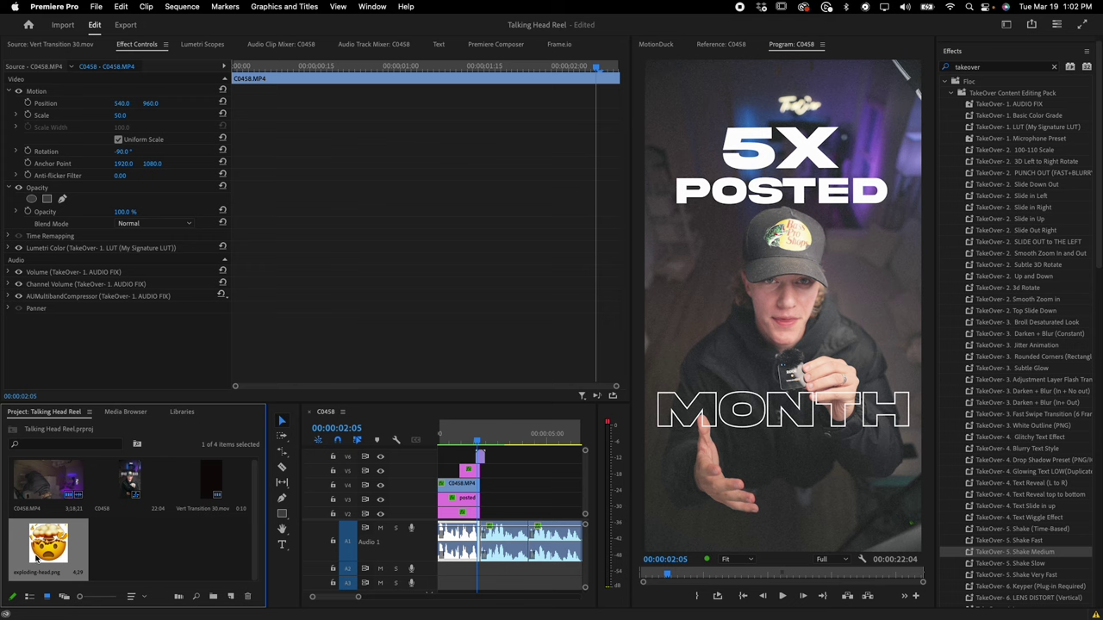
Step: Try exploding-head.png on track V4 after the first clip and delete it from the timeline
drag(36, 558, 493, 460)
click(521, 483)
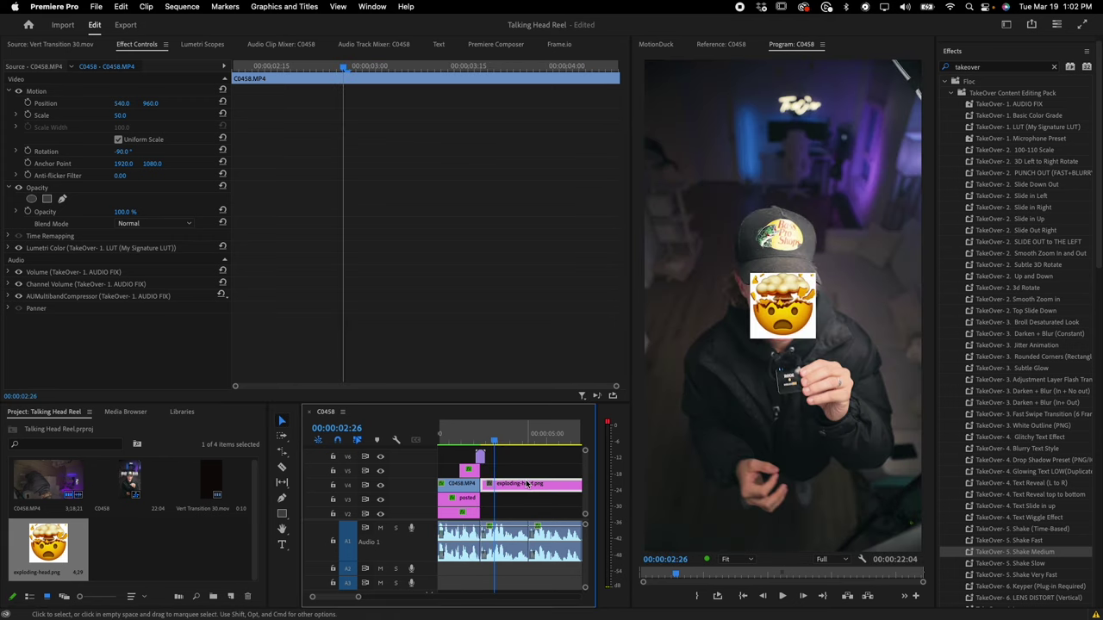
key(Delete)
Step: Return to Chrome for another exploding head emoji image and import the saved image from the Desktop into the Premiere Pro project
key(ctrl+Up)
click(690, 367)
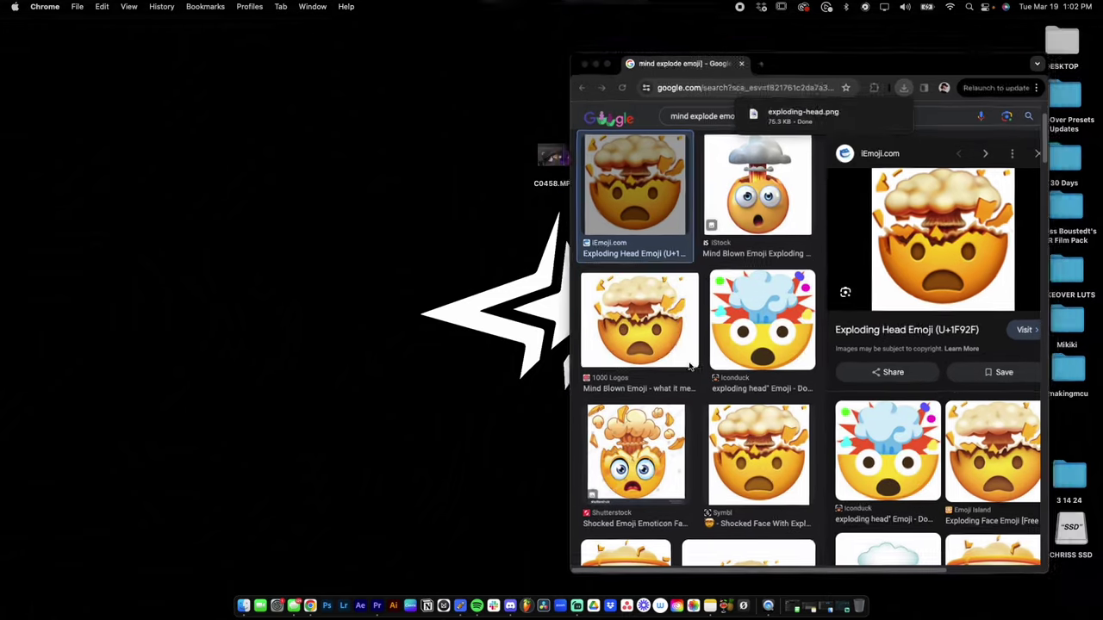
click(627, 319)
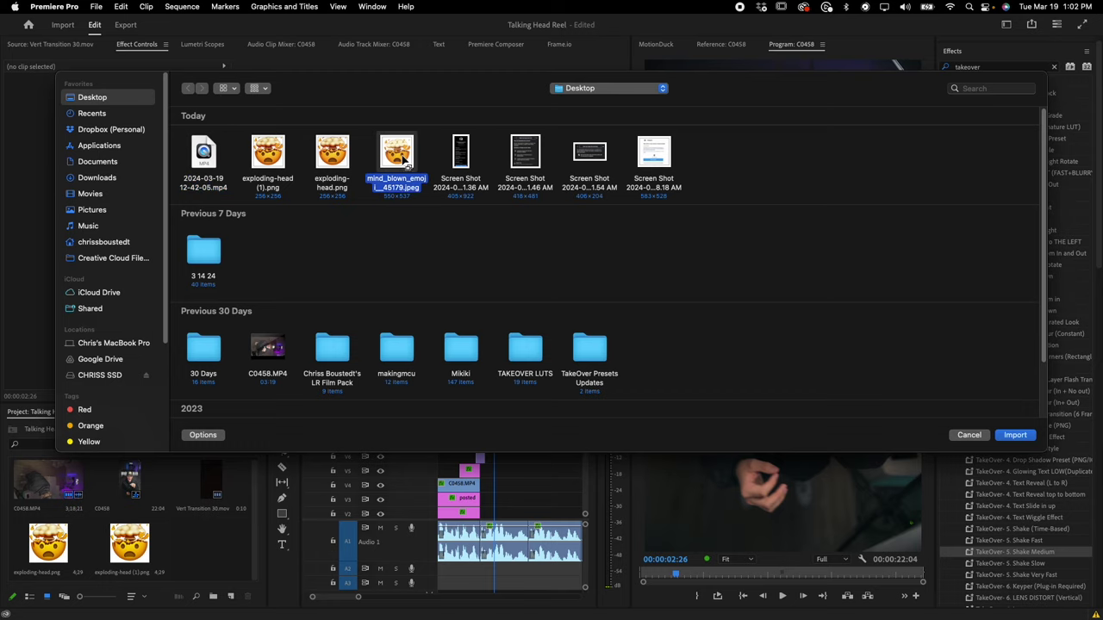
click(1016, 435)
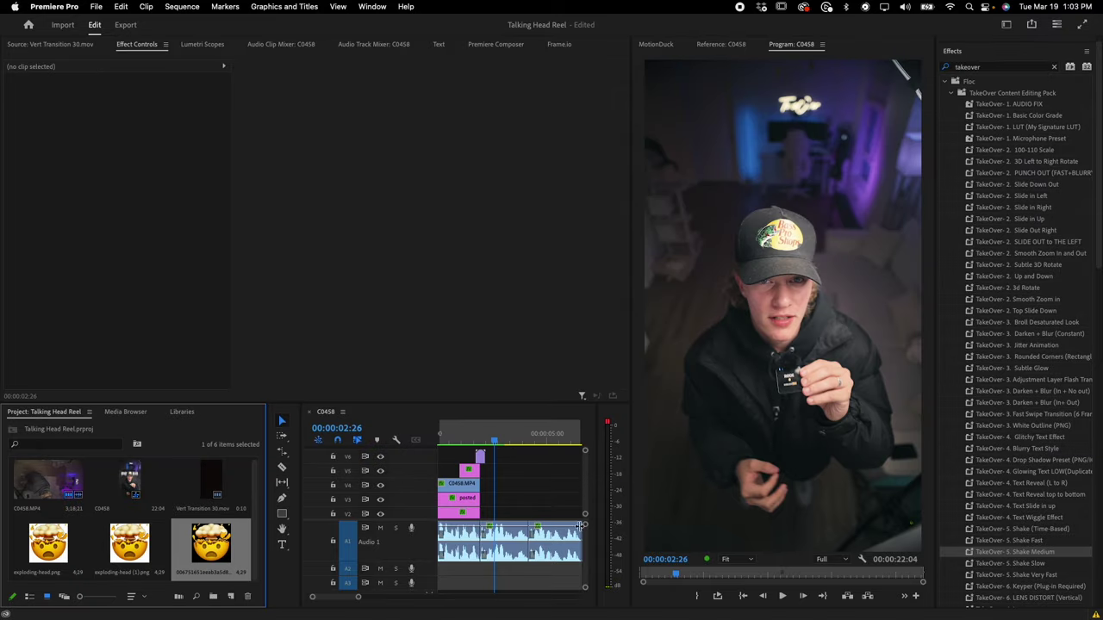
Step: Place the transparent .webp emoji on track V3 above the second clip and remove the part extending past that clip's end
drag(231, 547, 517, 506)
click(560, 502)
key(Delete)
Step: Apply the TakeOver- 3. White Outline (PNG) preset twice to the emoji clip on V3
click(508, 506)
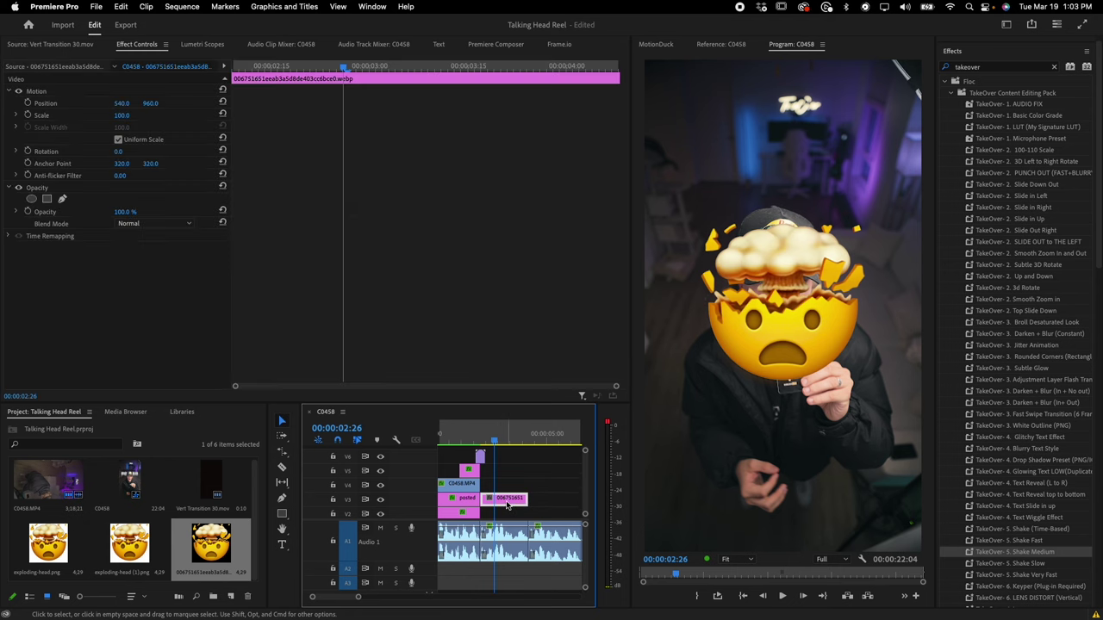
scroll(516, 486, down, 2)
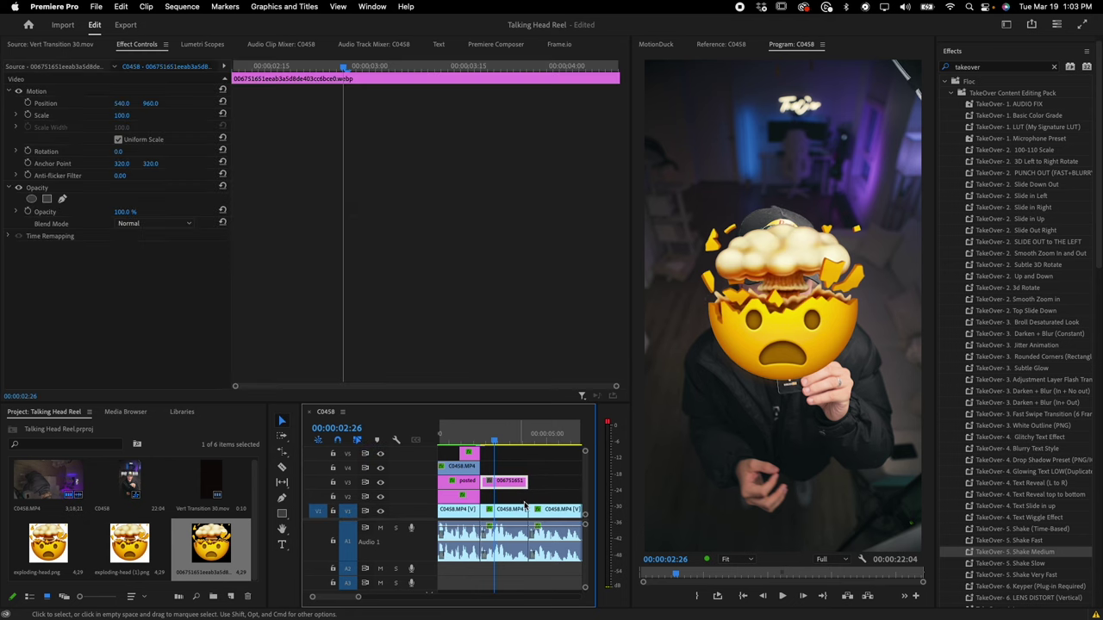
scroll(1023, 491, down, 1)
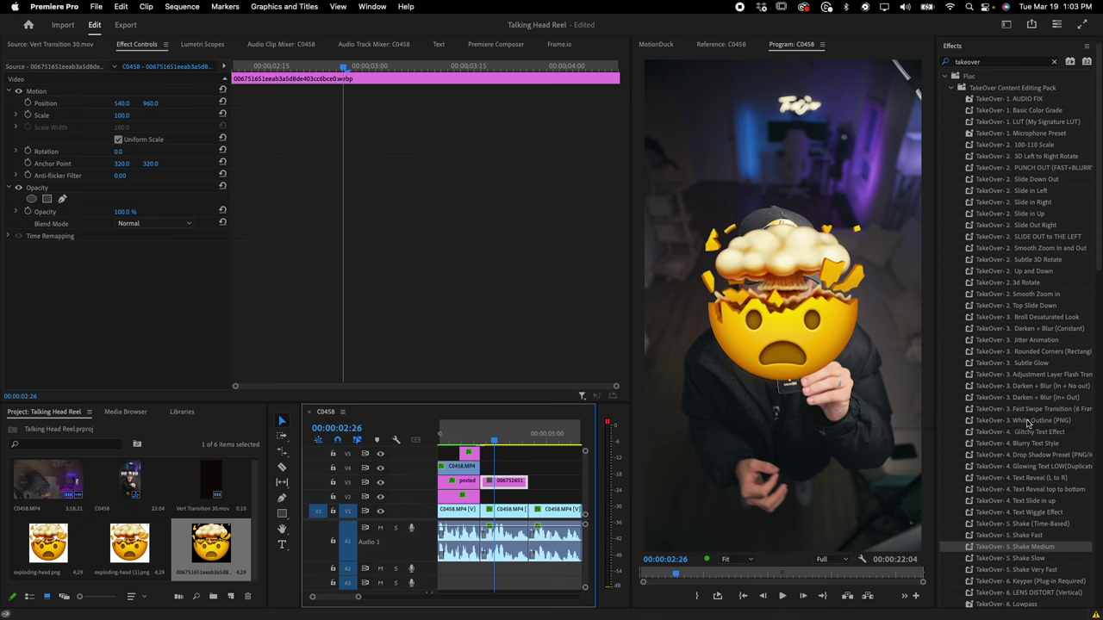
click(1027, 423)
drag(1043, 422, 507, 481)
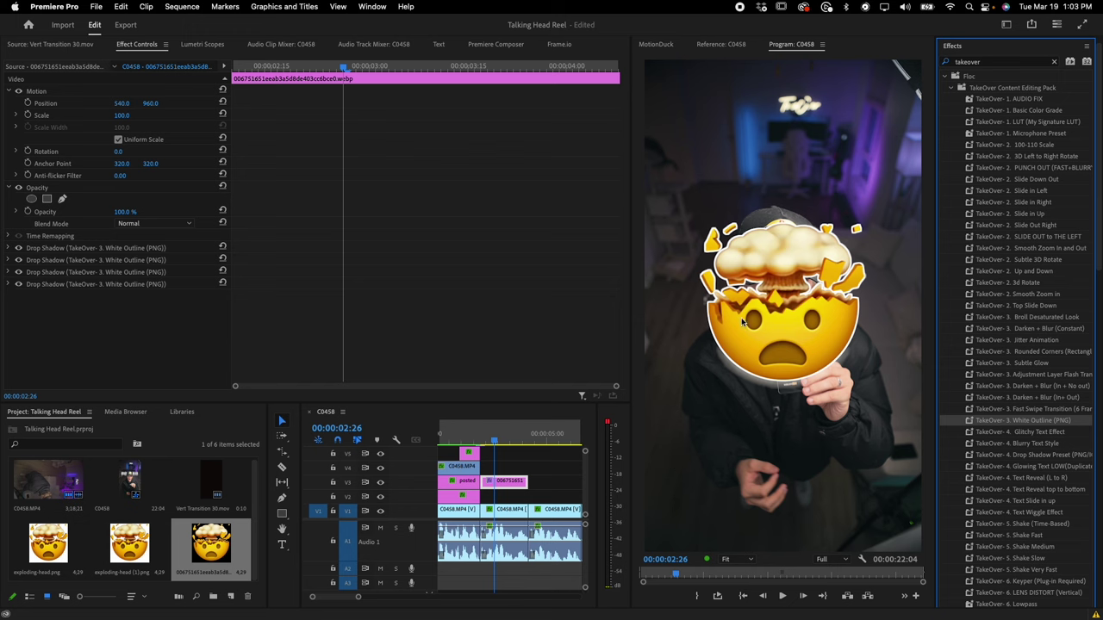
drag(1021, 424, 506, 480)
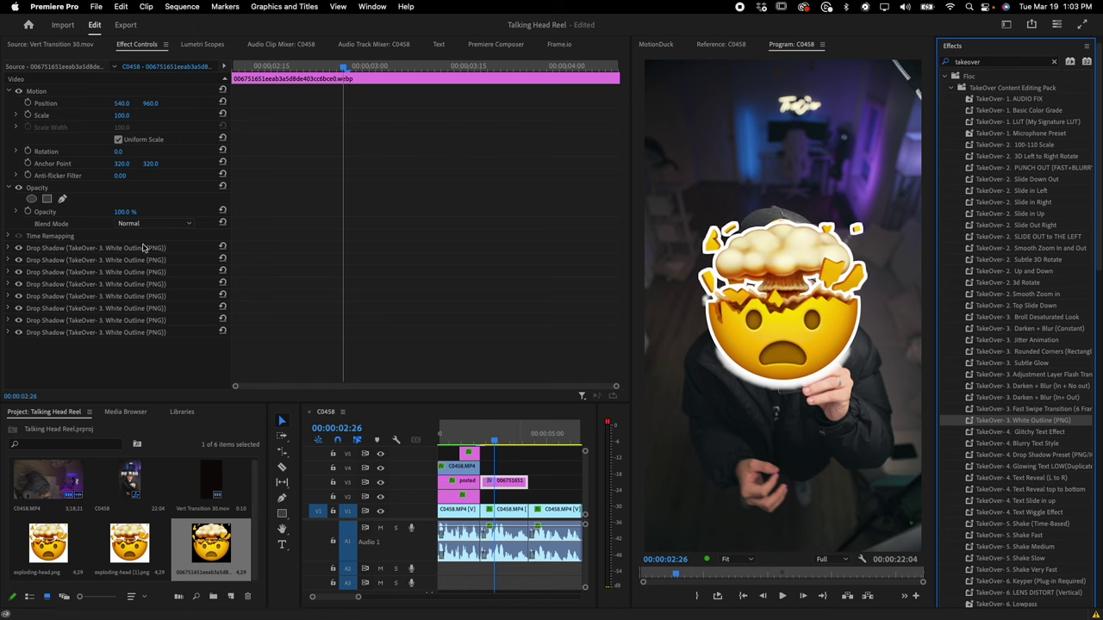
Step: Apply the TakeOver- 2. Slide in Right and Slide Out Right presets to the emoji clip and play back the animation
click(503, 483)
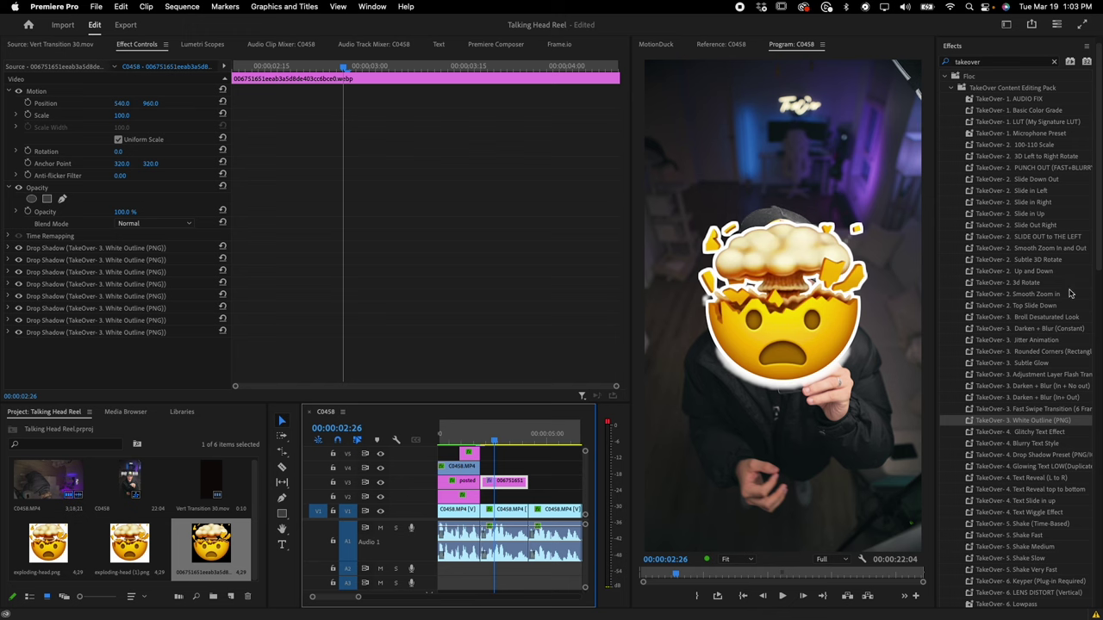
click(1049, 203)
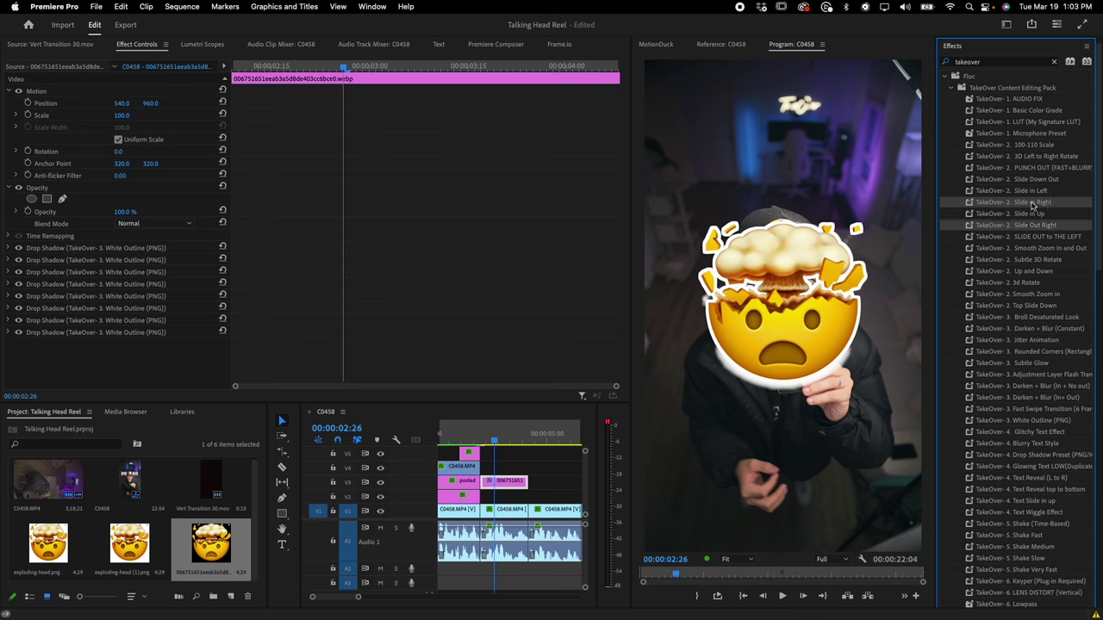
drag(498, 447, 509, 482)
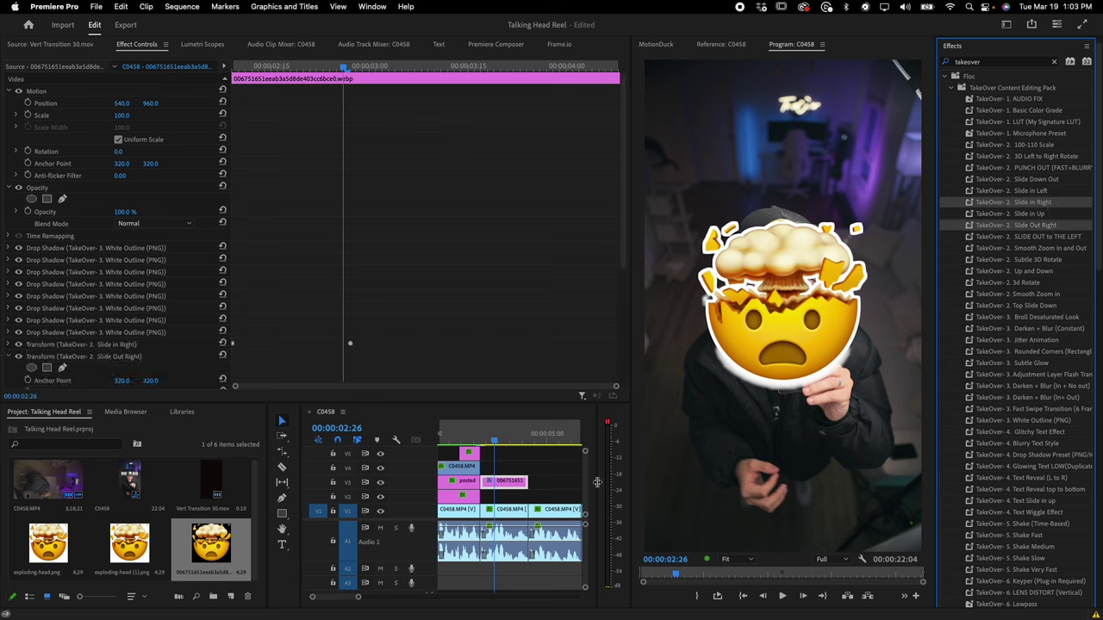
click(178, 68)
key(space)
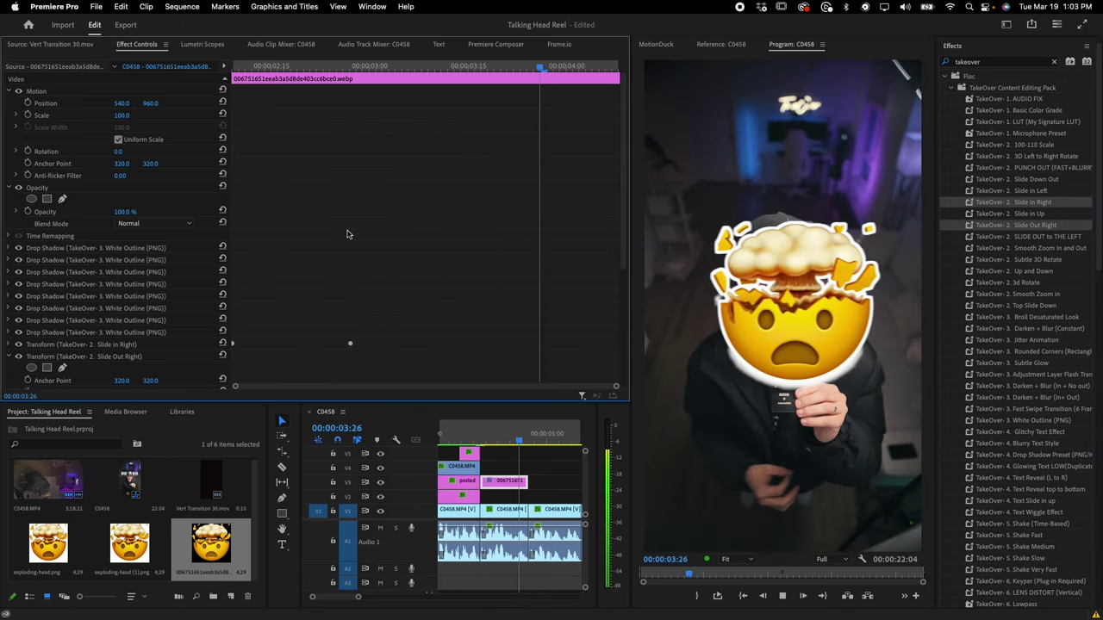
key(space)
Step: Reduce the emoji clip's Motion scale to 72 at 00:00:03:08
click(505, 439)
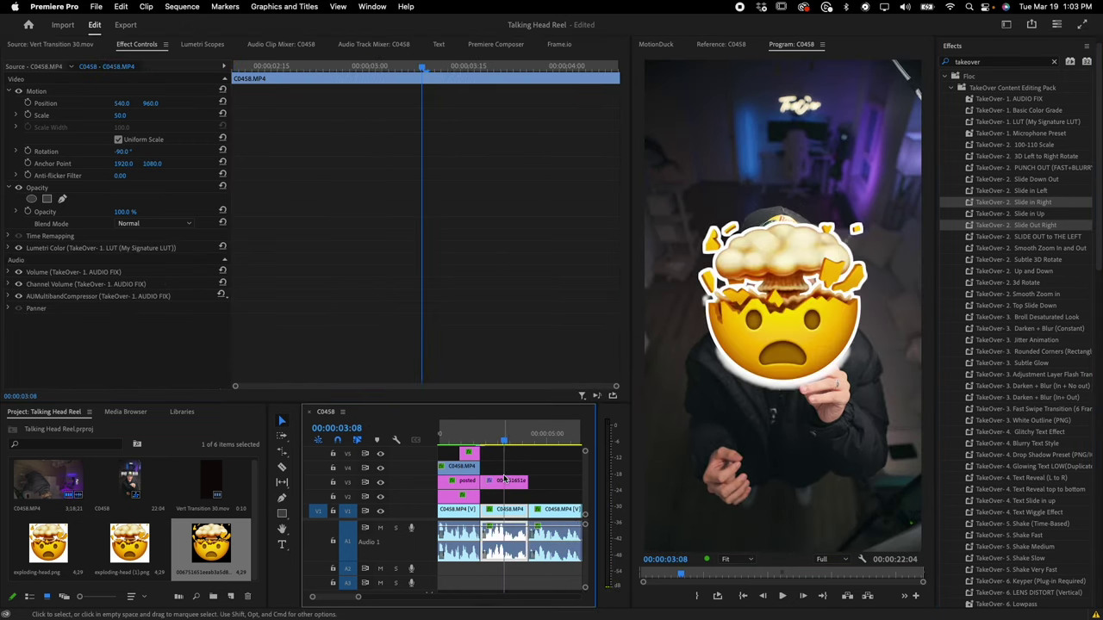
click(506, 481)
drag(124, 119, 90, 118)
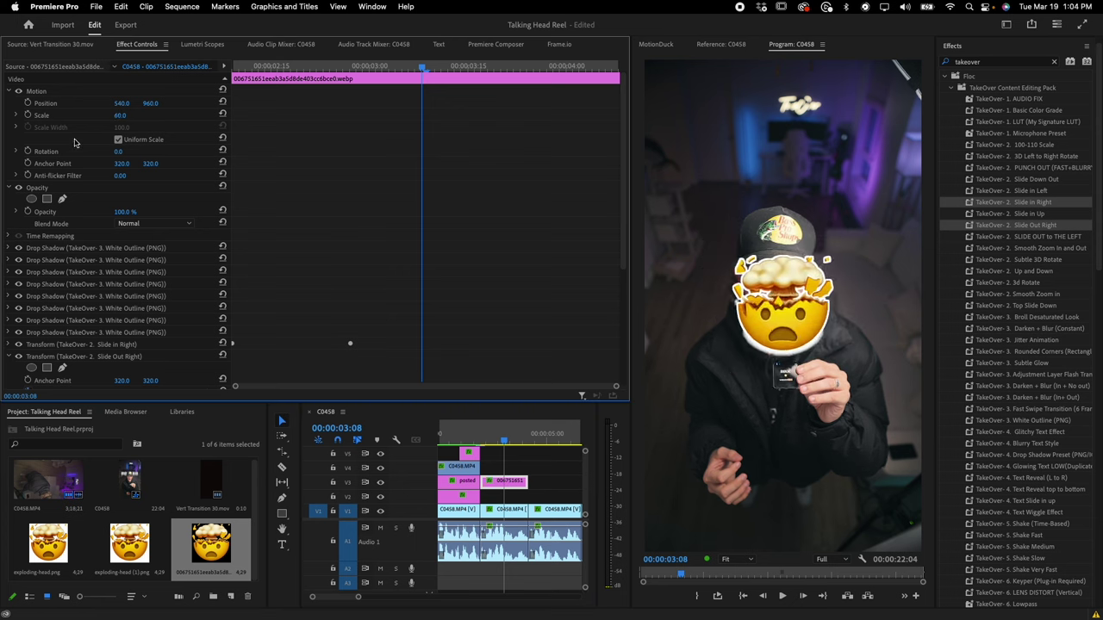
key(super+z)
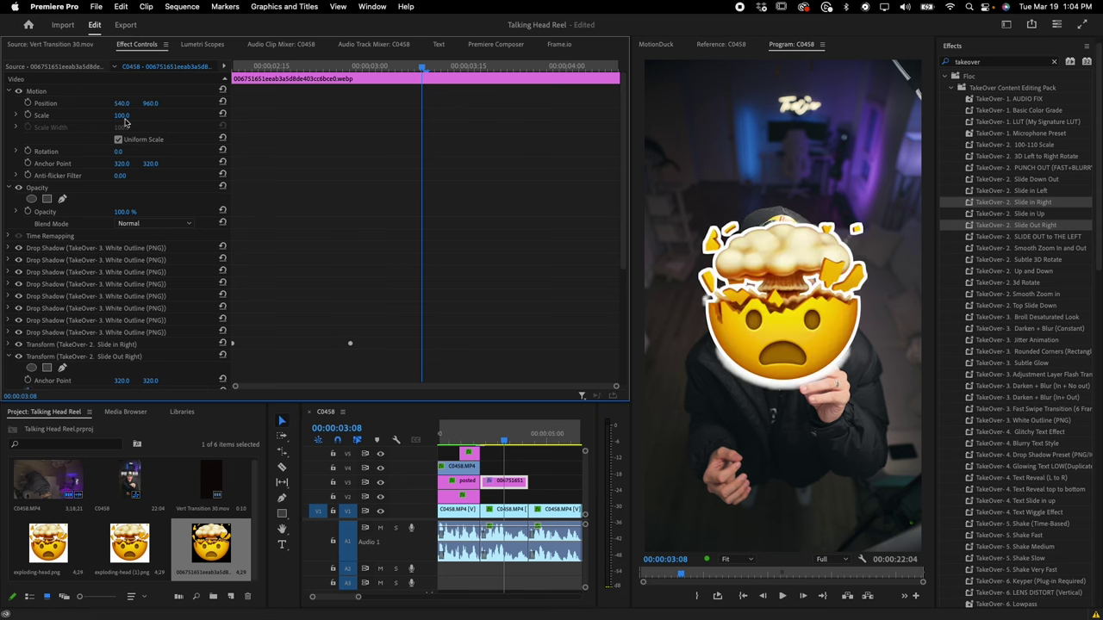
drag(119, 117, 97, 116)
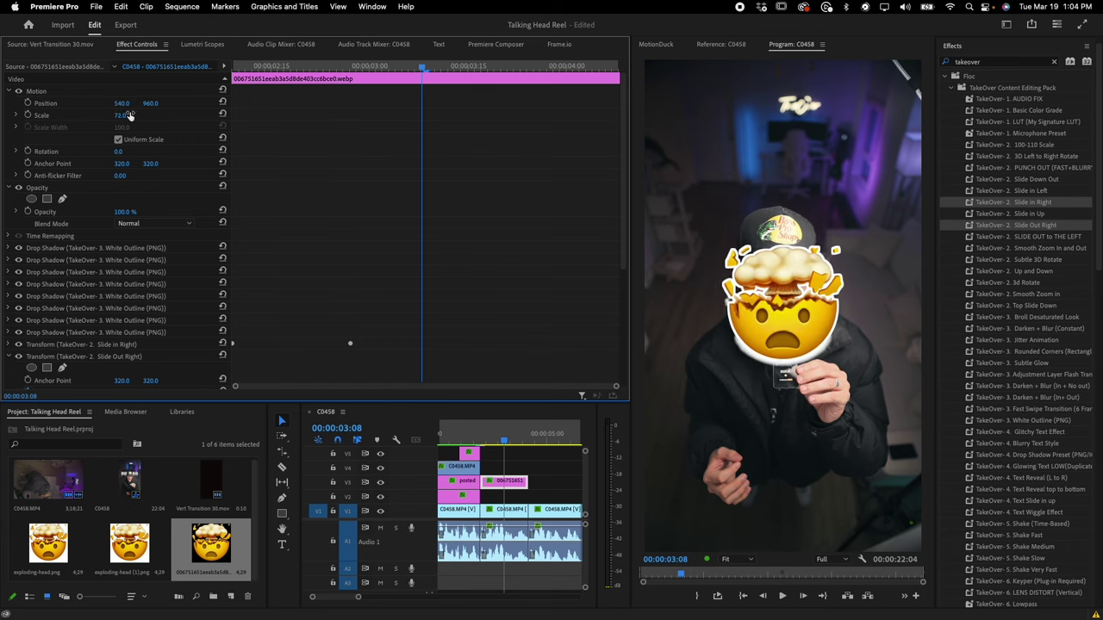
Step: Apply the TakeOver- 5. Shake Medium preset to the emoji clip on V3 and play back the animation
click(1043, 552)
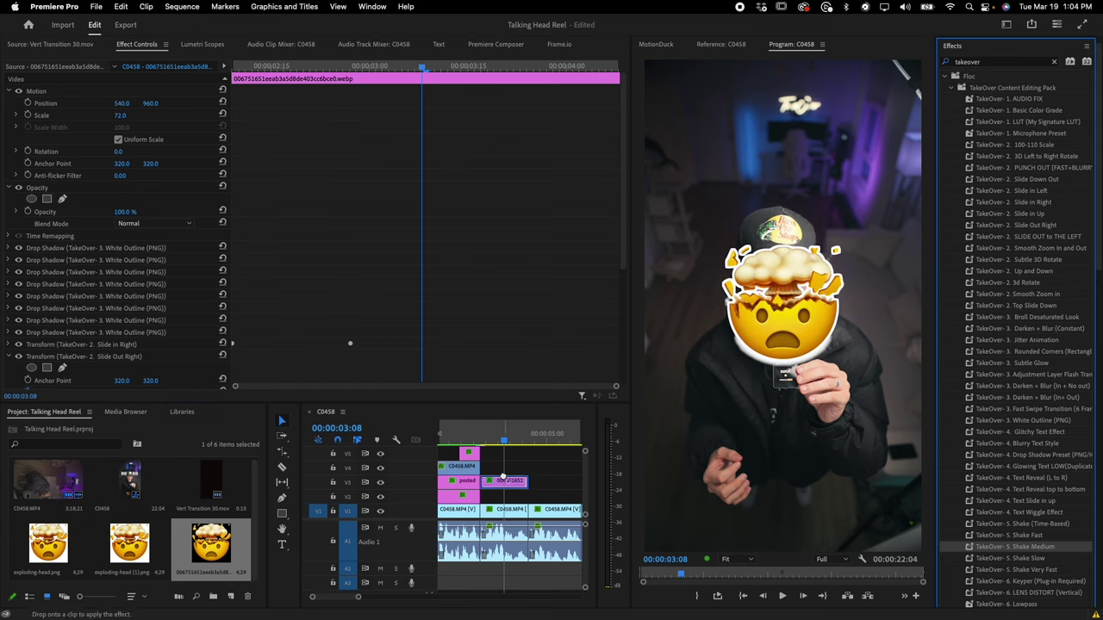
click(462, 436)
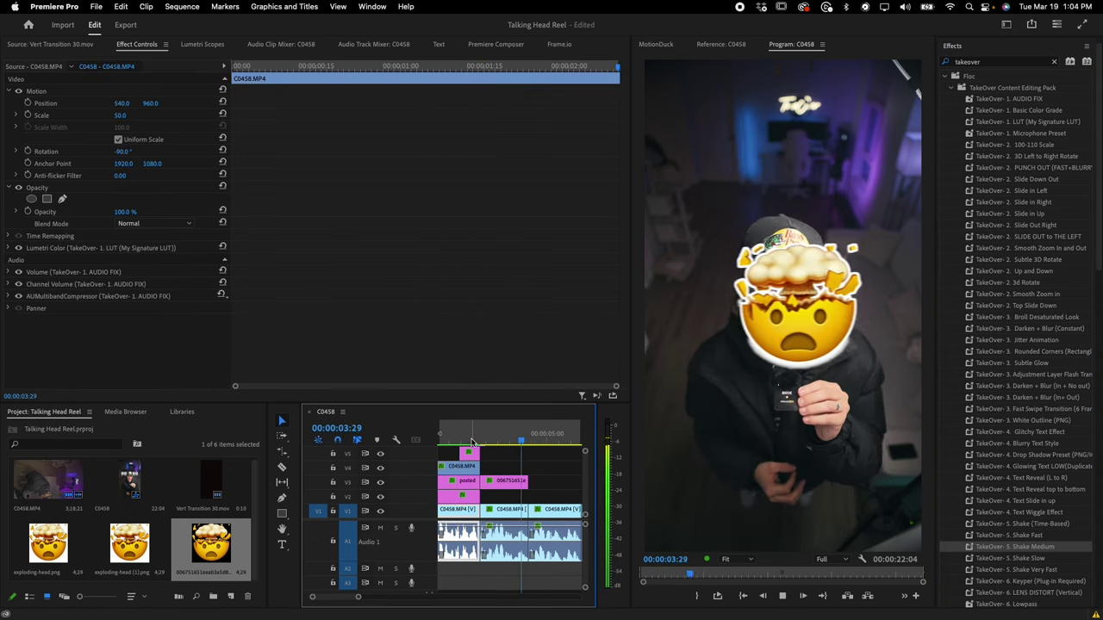
key(space)
click(470, 439)
key(space)
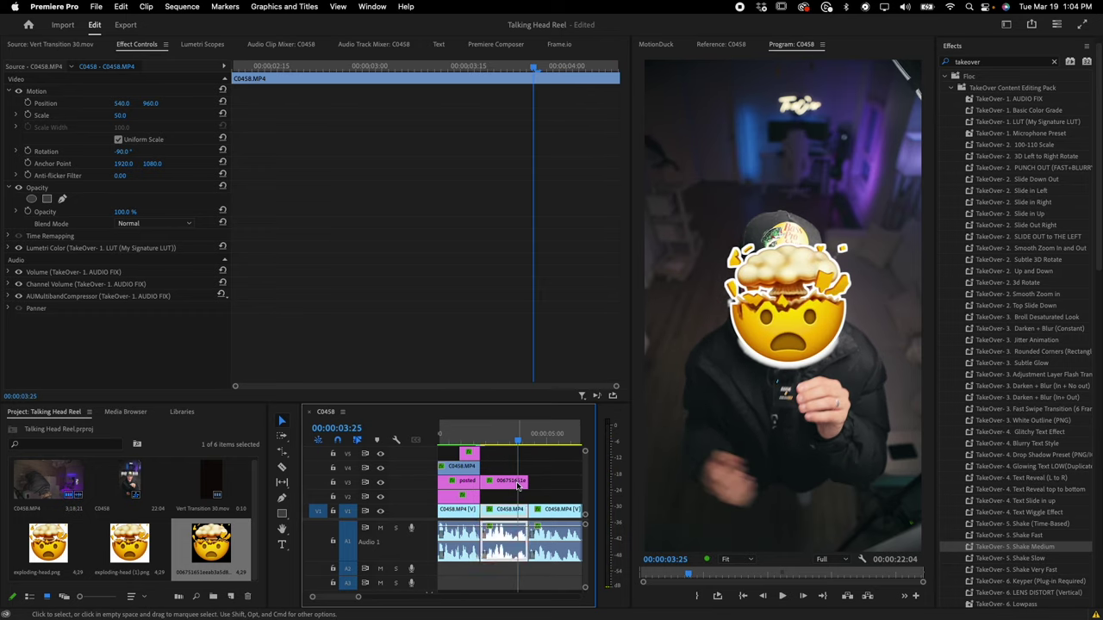
Step: Set the starting horizontal Position of the emoji clip's Slide in Right Transform to -819.7 at 00:00:02:09
click(514, 485)
key(=)
drag(521, 444, 524, 448)
click(500, 481)
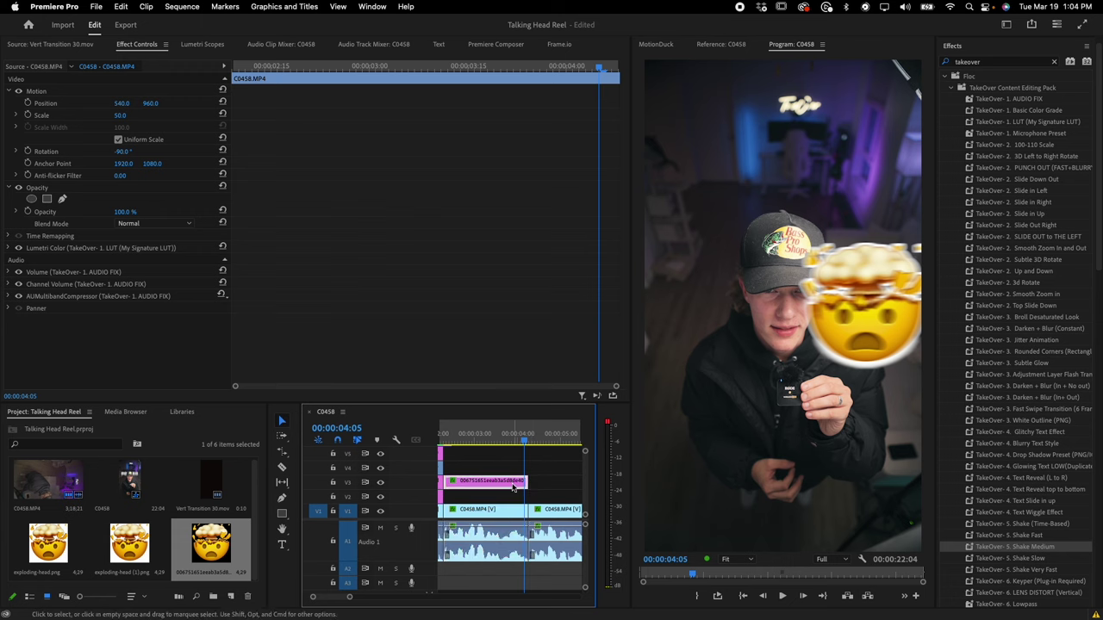
scroll(567, 278, down, 5)
drag(616, 278, 558, 281)
drag(314, 66, 11, 198)
click(11, 230)
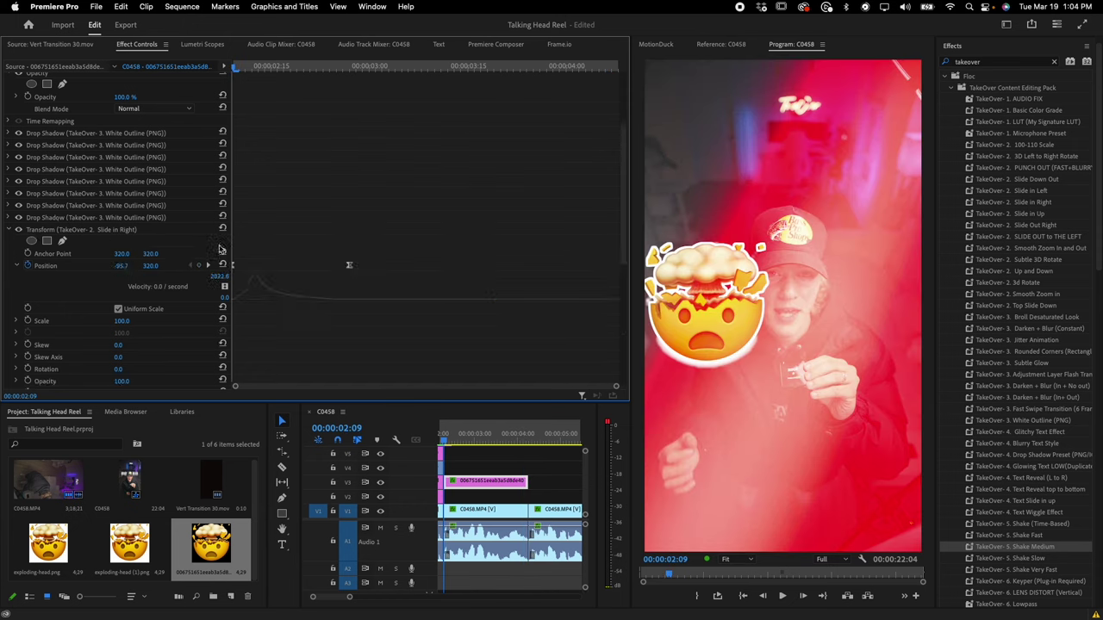
click(121, 273)
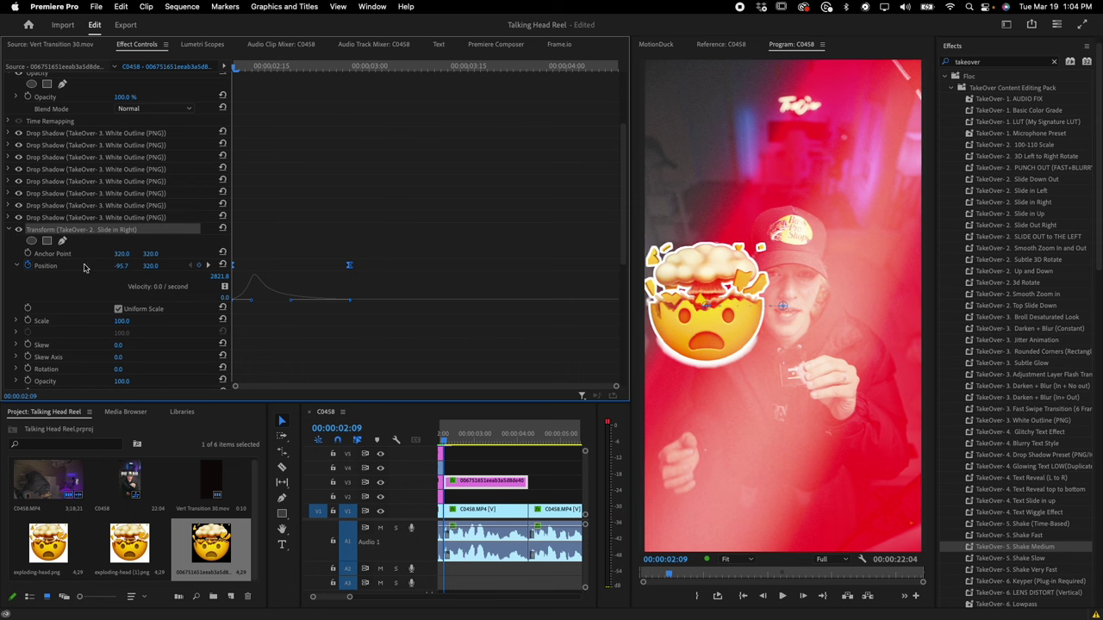
drag(122, 265, 3, 265)
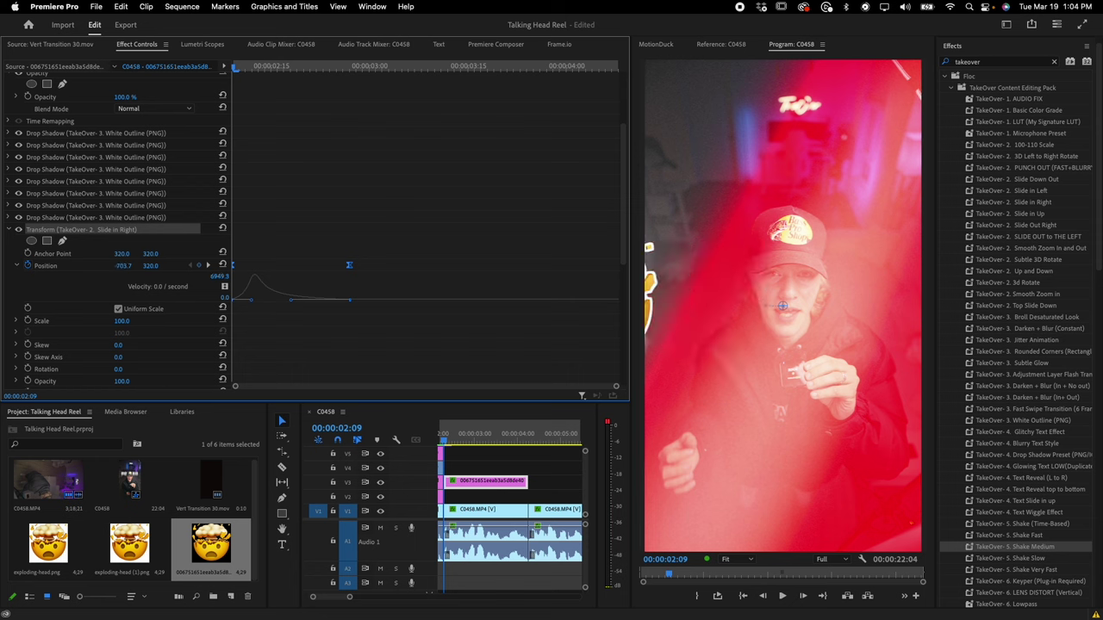
drag(122, 266, 120, 265)
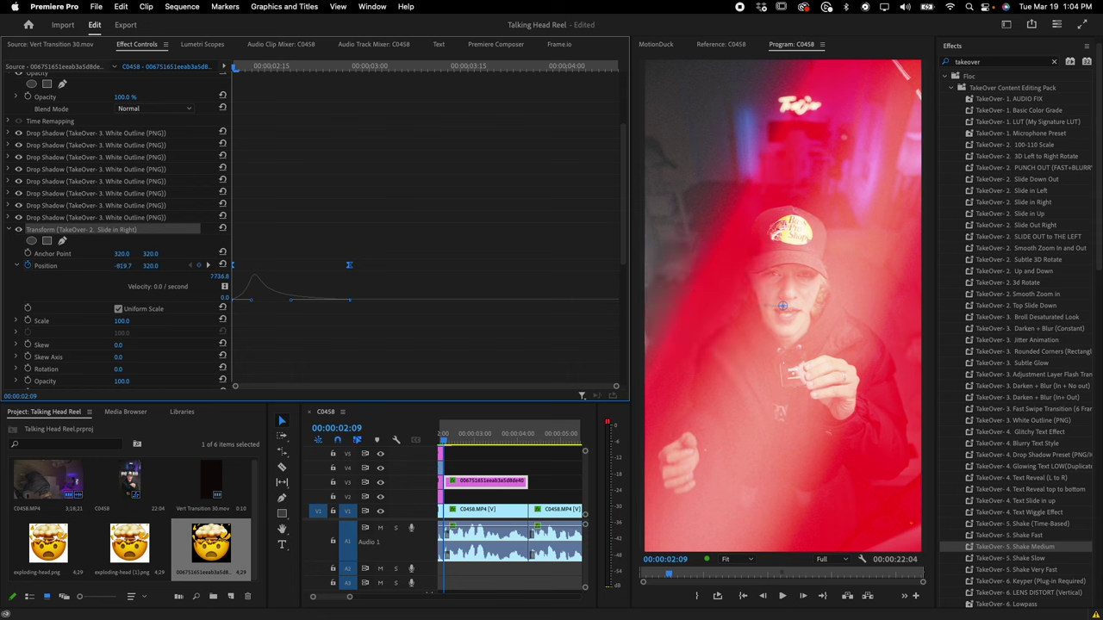
click(10, 231)
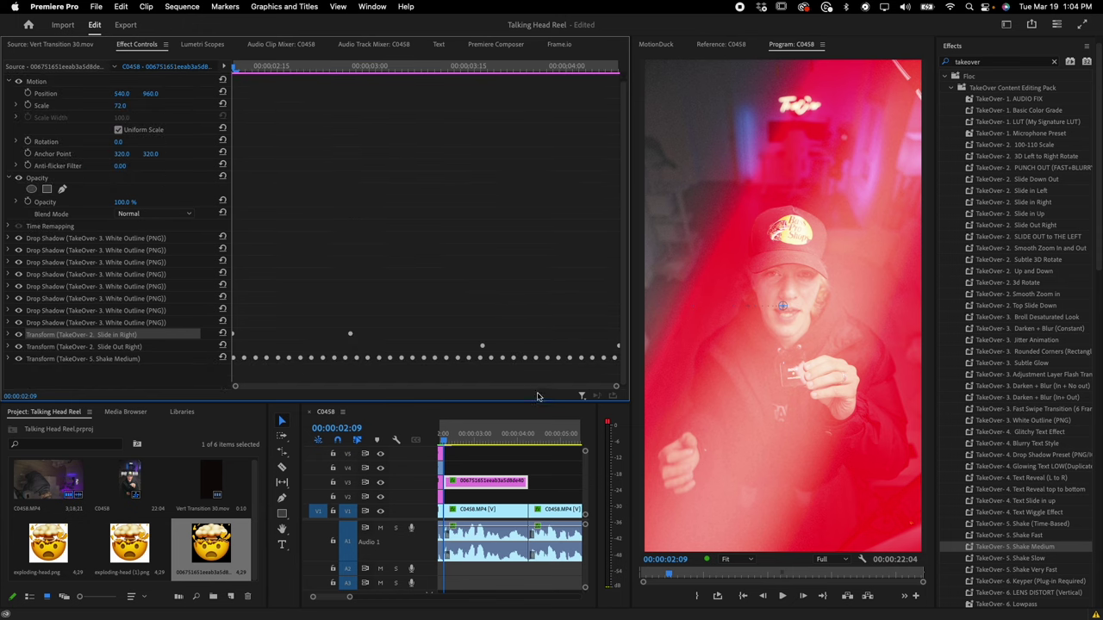
Step: Play back the transition into the emoji clip and check its slide and shake animation around 00:00:03:01
click(440, 433)
scroll(482, 468, down, 2)
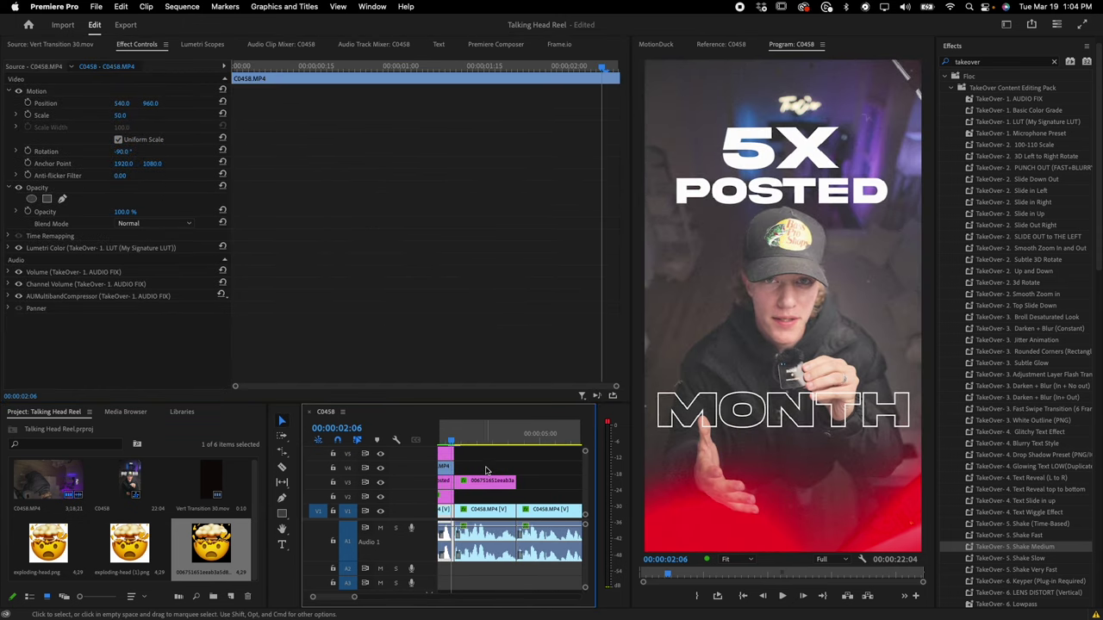
scroll(485, 470, down, 1)
key(space)
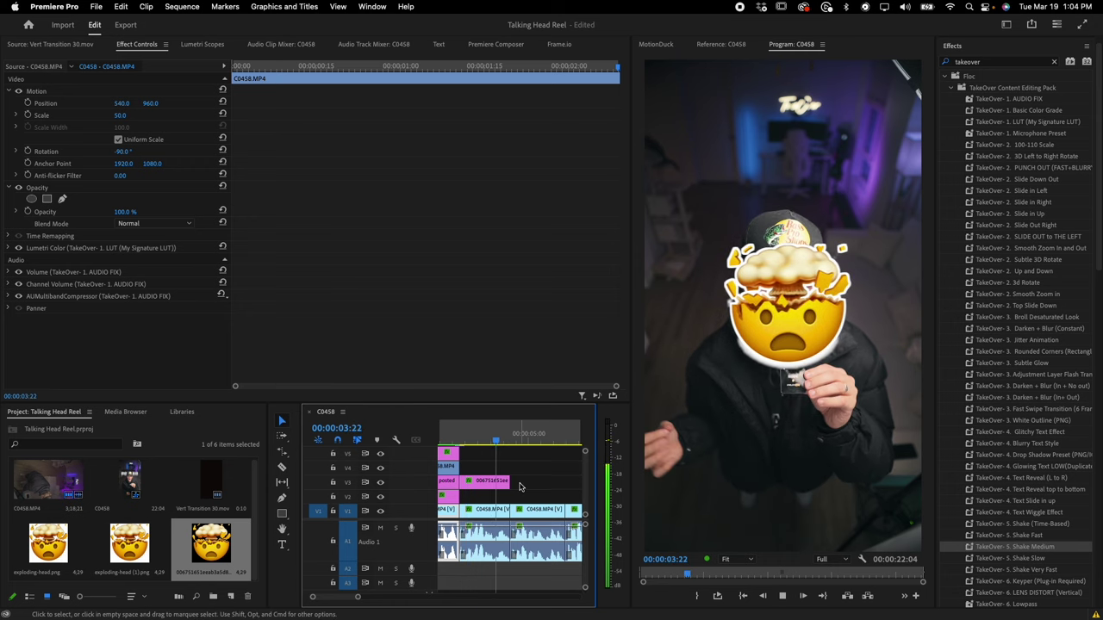
key(space)
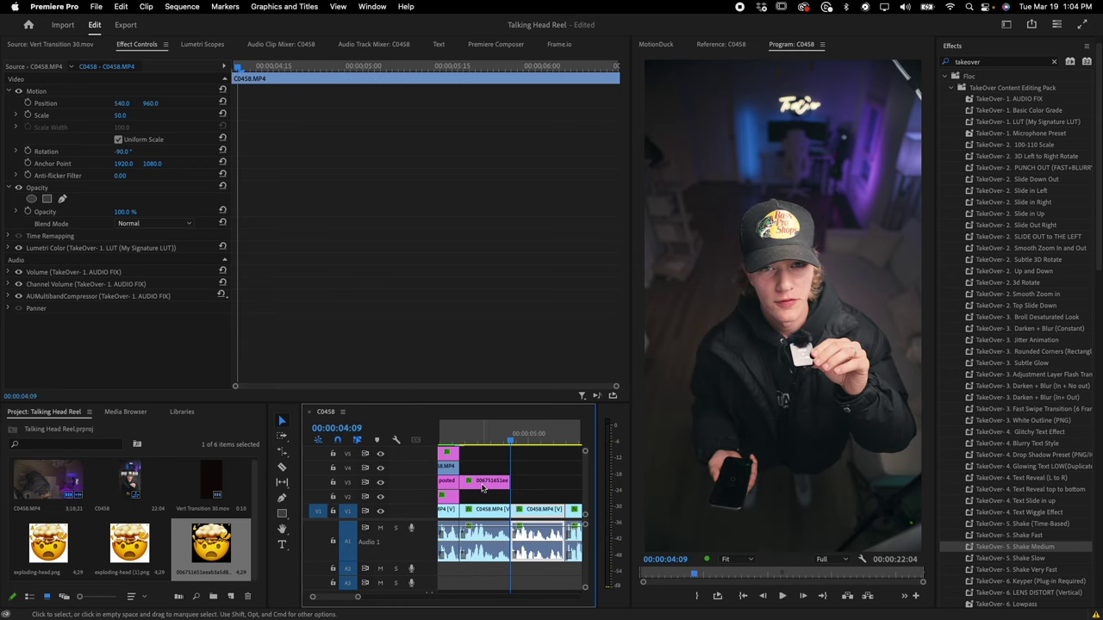
click(446, 442)
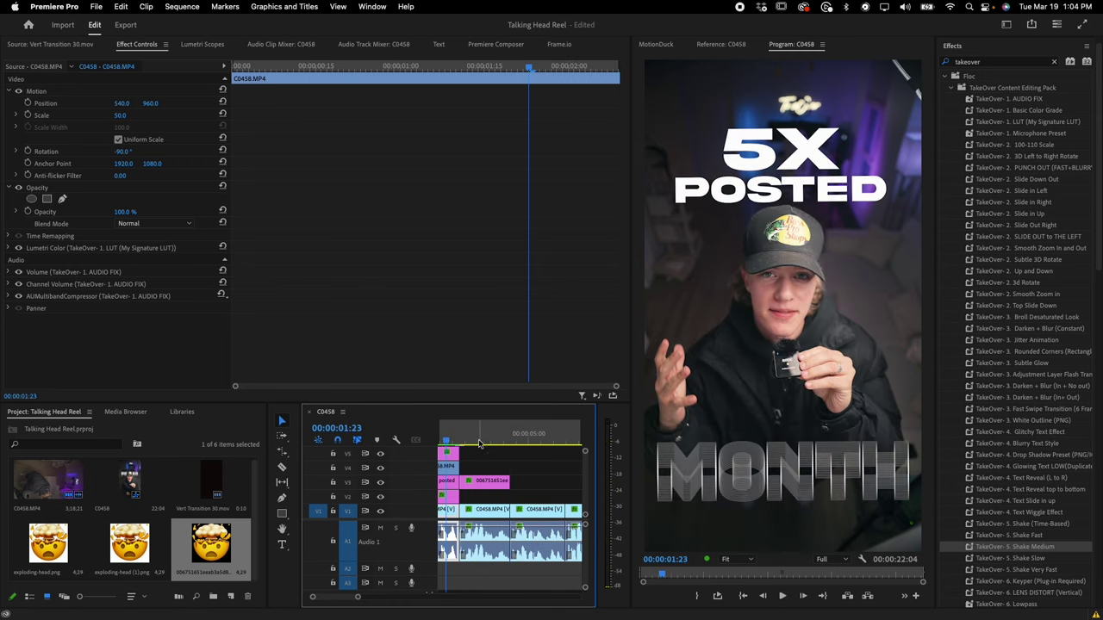
click(480, 442)
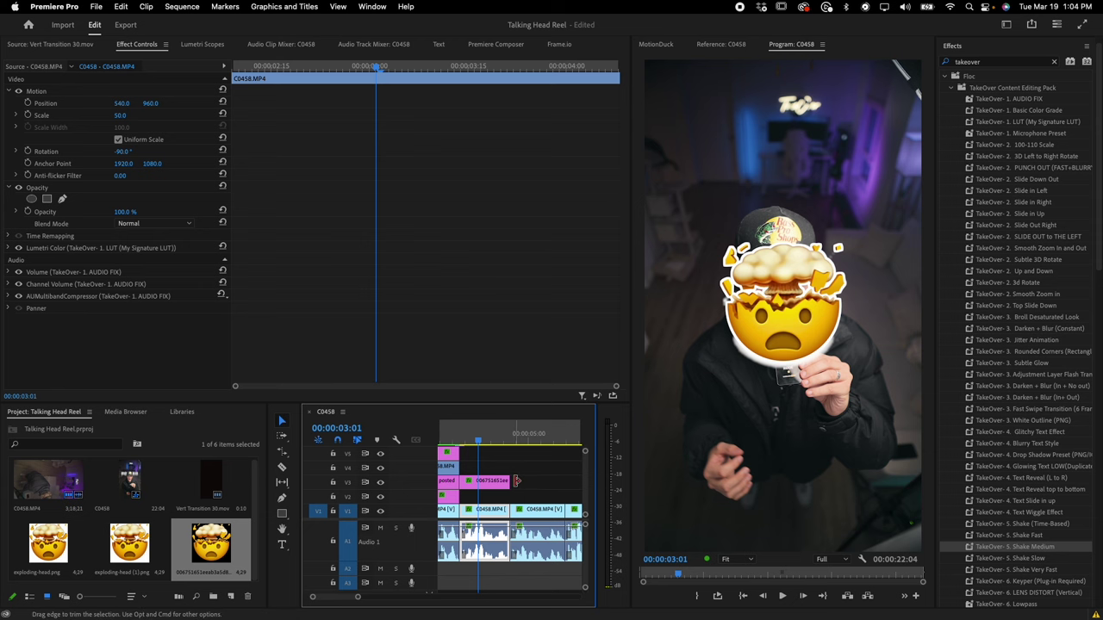
Step: Play the reel in a full-screen program preview from the start to check the exploding-head emoji section
key(Home)
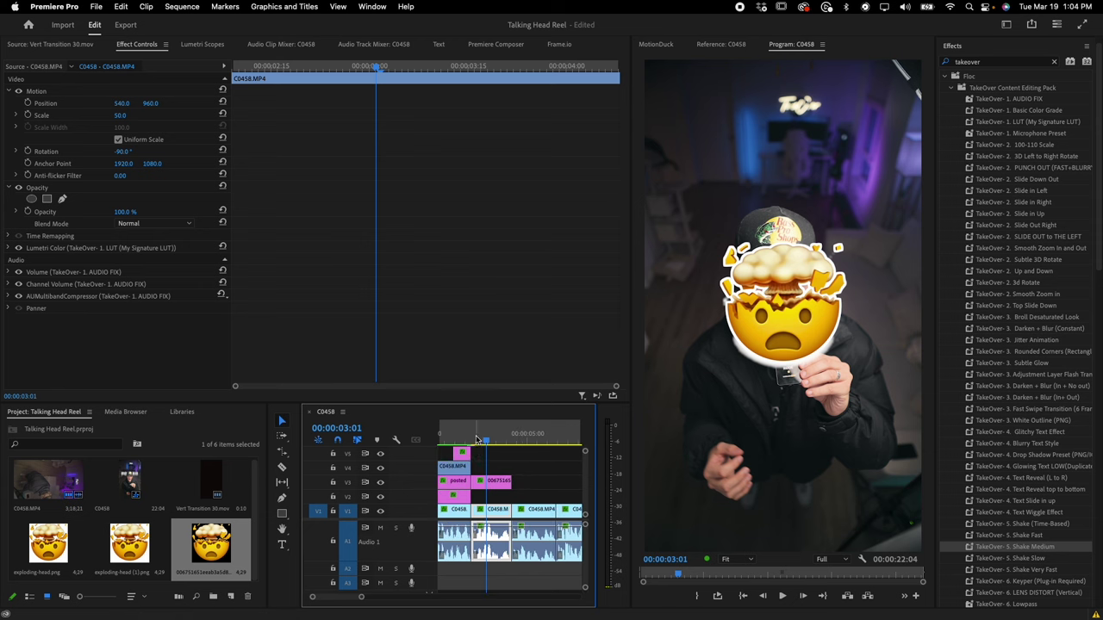
key(space)
key(grave)
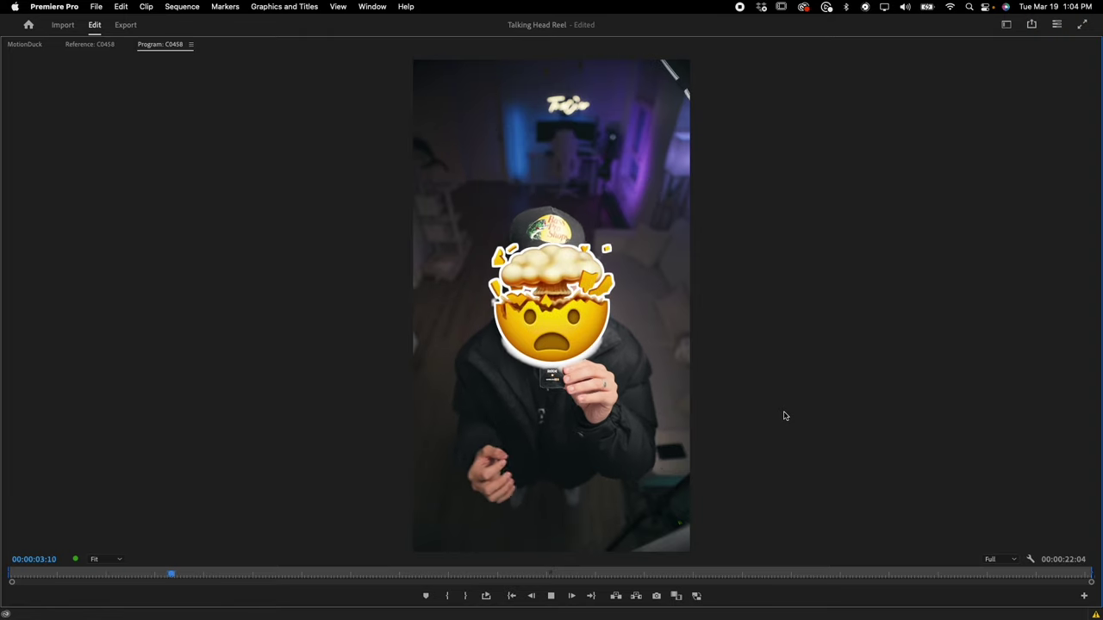
key(grave)
key(space)
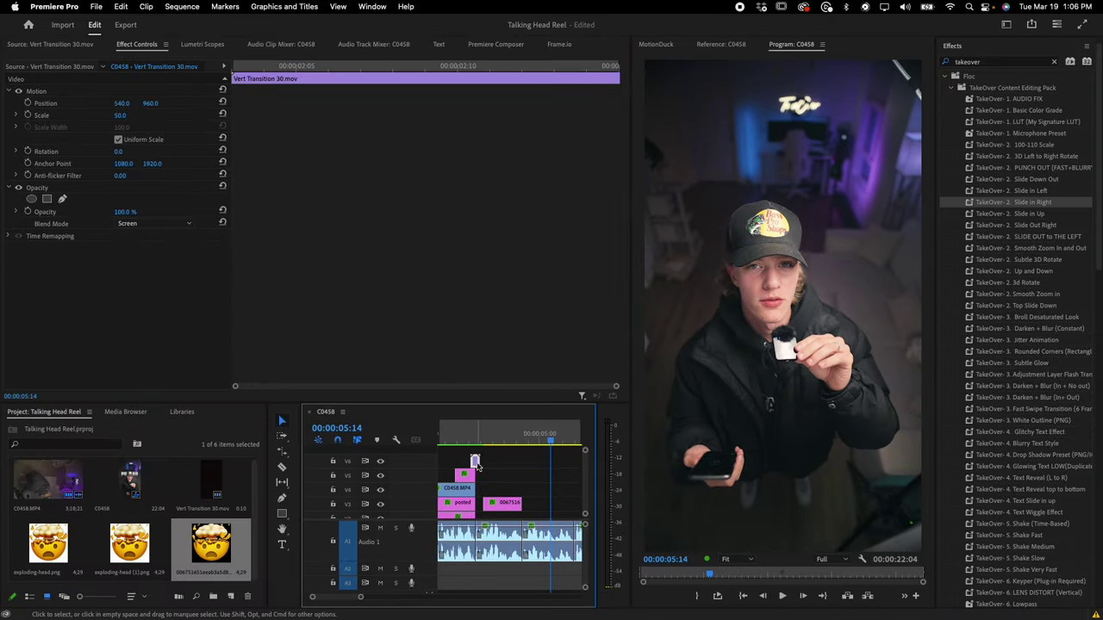
Step: Centre the Vert Transition 30.mov overlay on the first cut on V6, add a copy over the following cut, and play it back
mouse_move(476, 465)
mouse_down()
mouse_move(528, 466)
mouse_move(473, 466)
mouse_up()
scroll(530, 479, up, 5)
scroll(487, 478, down, 4)
click(467, 441)
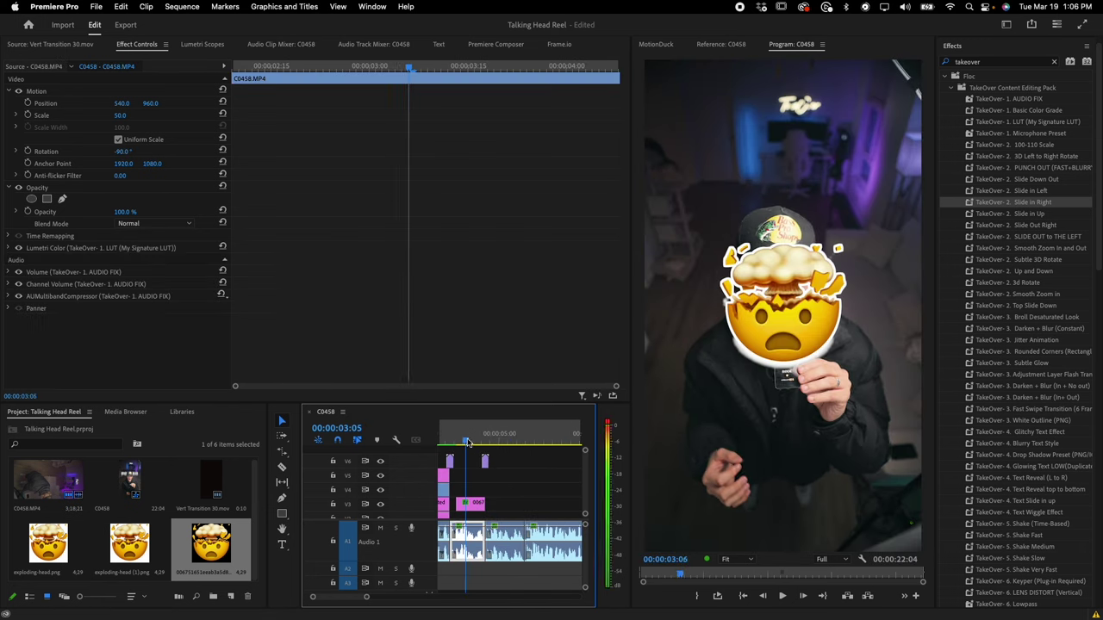
key(space)
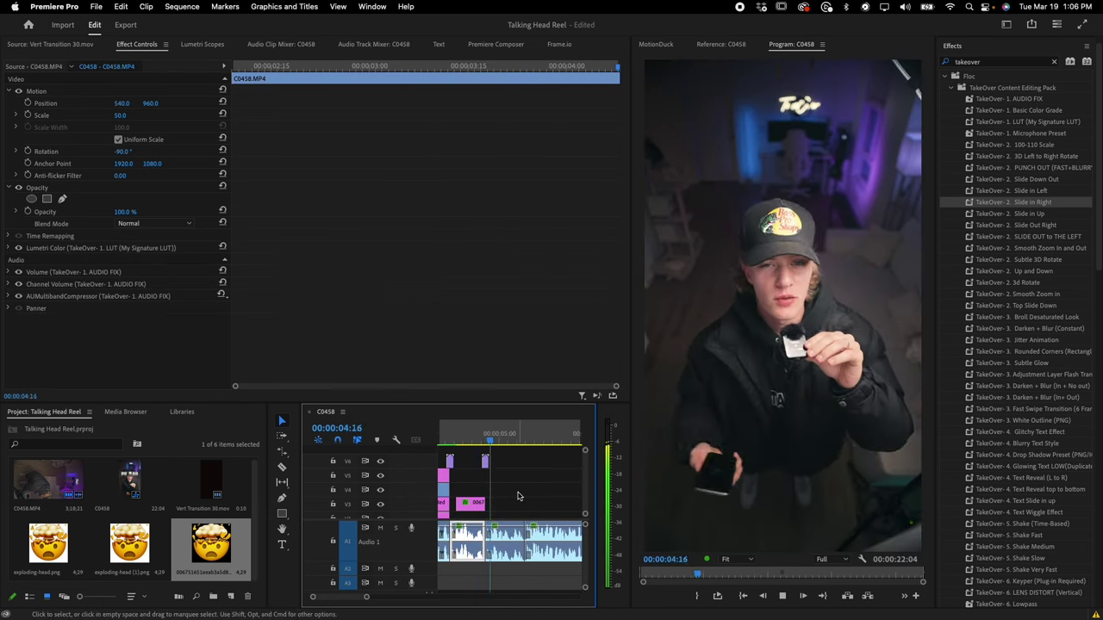
Step: Copy the second transition overlay to V6 at the cut at 00:00:11:00 and centre it on that cut
scroll(501, 494, down, 2)
drag(481, 437, 438, 439)
scroll(490, 474, up, 2)
scroll(490, 474, up, 1)
click(473, 462)
scroll(474, 481, up, 2)
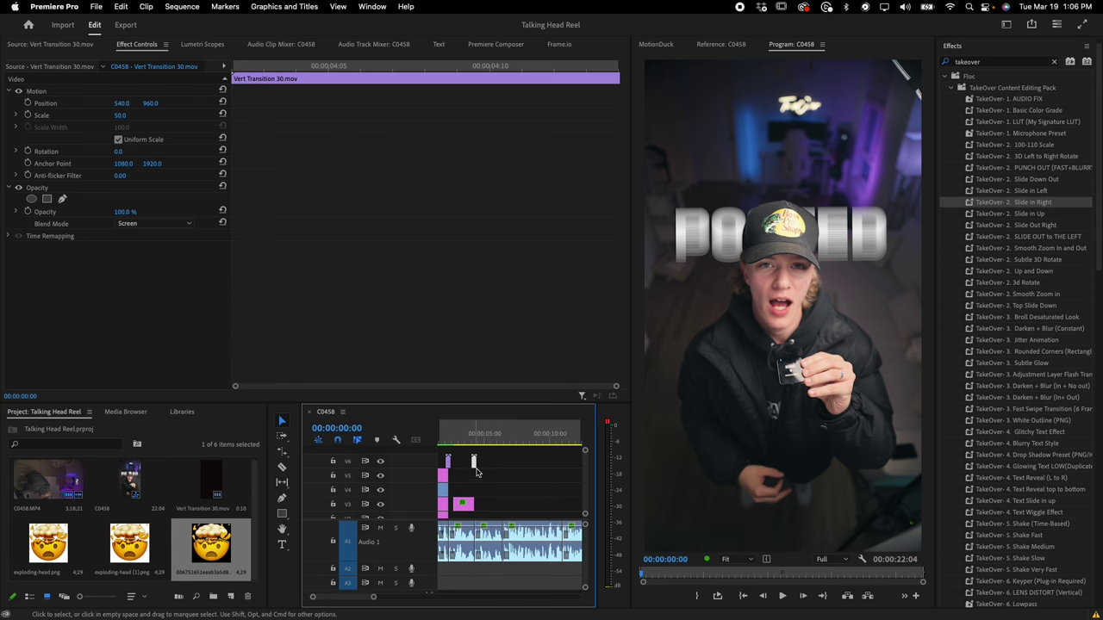
click(530, 442)
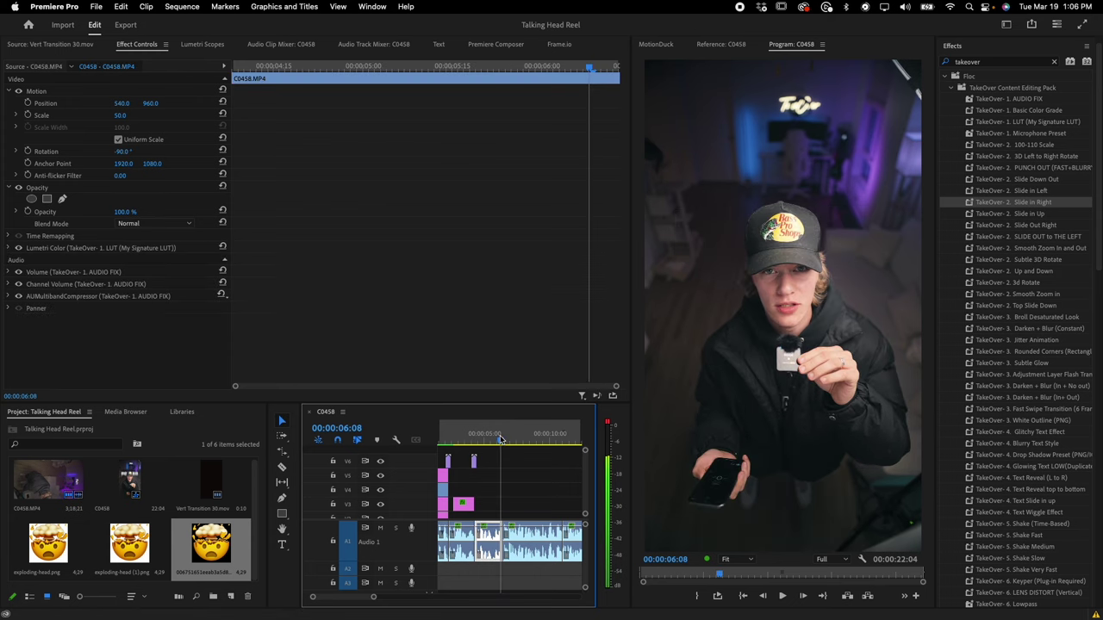
drag(530, 442, 563, 442)
scroll(545, 481, up, 1)
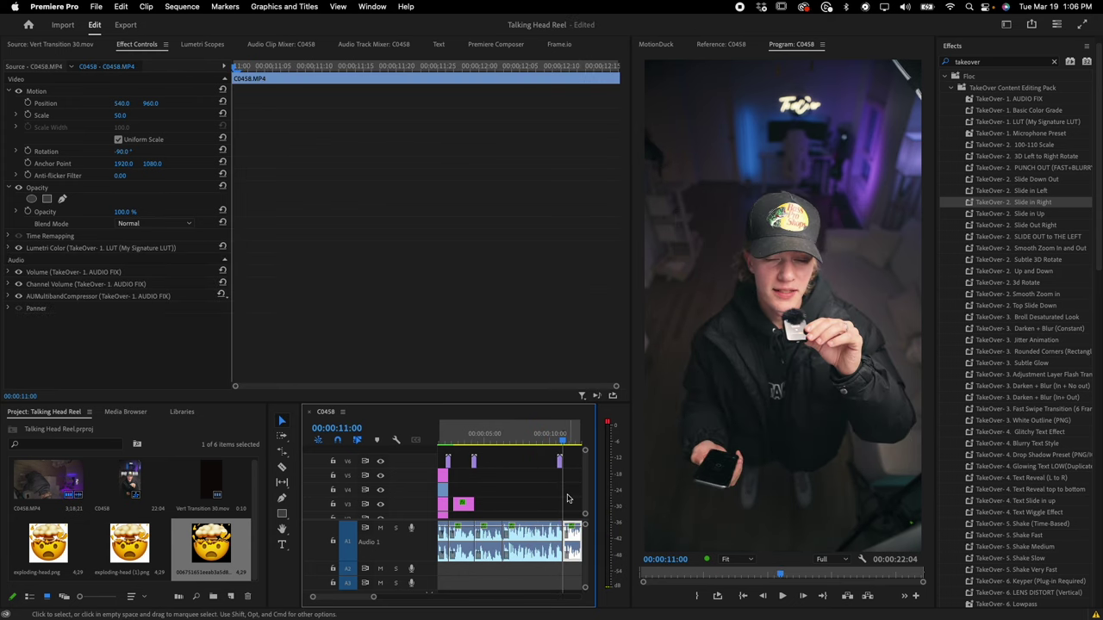
scroll(545, 480, up, 1)
click(538, 459)
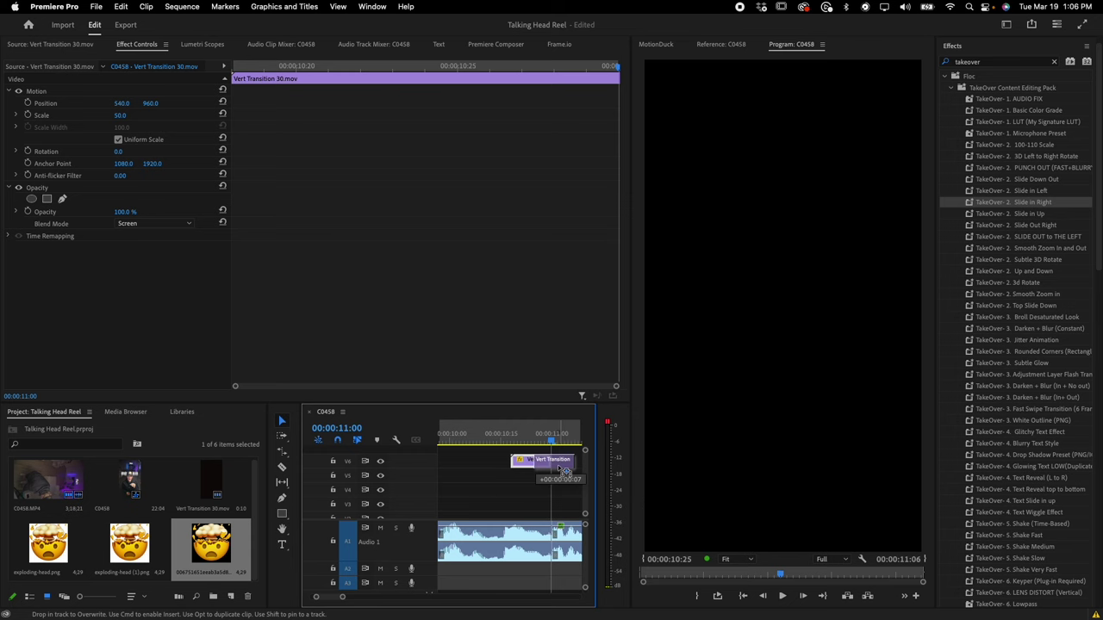
Step: Play back the section around the transition overlay at the 11-second cut
click(518, 439)
scroll(502, 474, down, 3)
key(space)
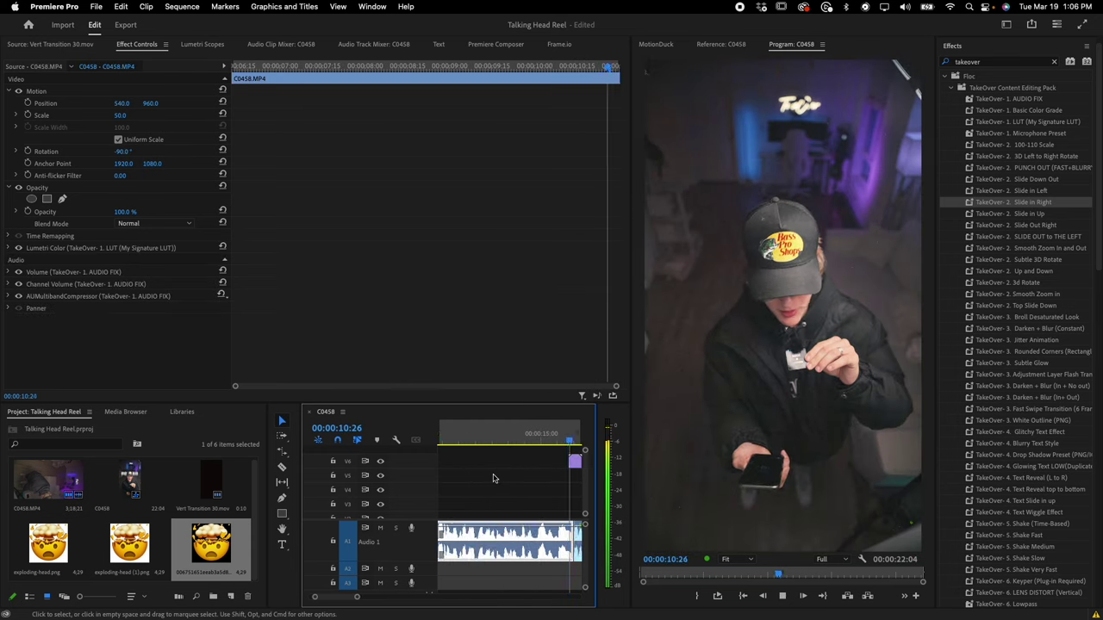
scroll(485, 484, left, 1)
key(space)
Step: Copy the transition overlay to the end of the sequence on V6 and shift it across the end of the last clip
click(470, 461)
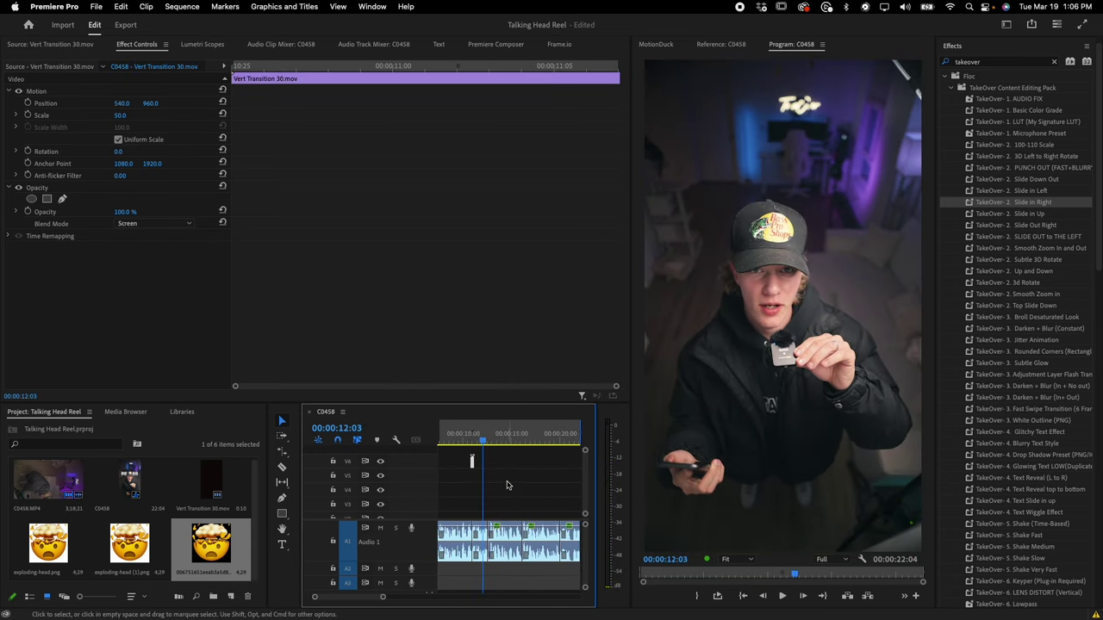
scroll(507, 485, down, 3)
scroll(506, 485, up, 5)
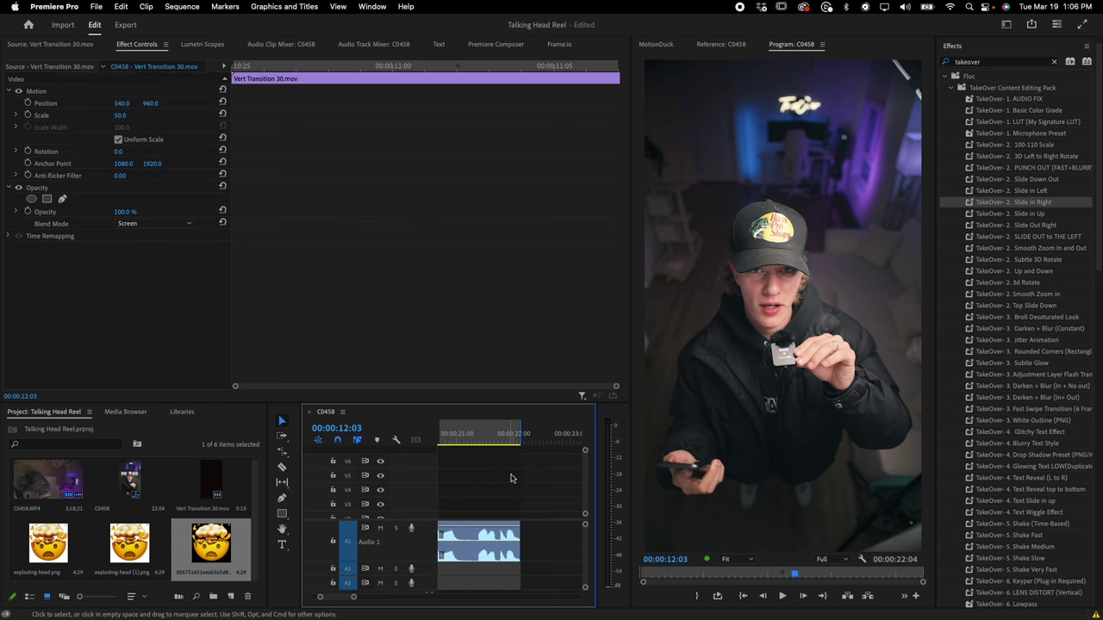
click(515, 439)
key(super+v)
scroll(526, 477, up, 2)
drag(529, 466, 519, 466)
Step: Split the final transition overlay on V6 where the last clip's footage ends
scroll(522, 469, down, 2)
key(c)
click(520, 463)
key(v)
click(531, 462)
scroll(530, 464, down, 3)
drag(532, 465, 531, 467)
key(minus)
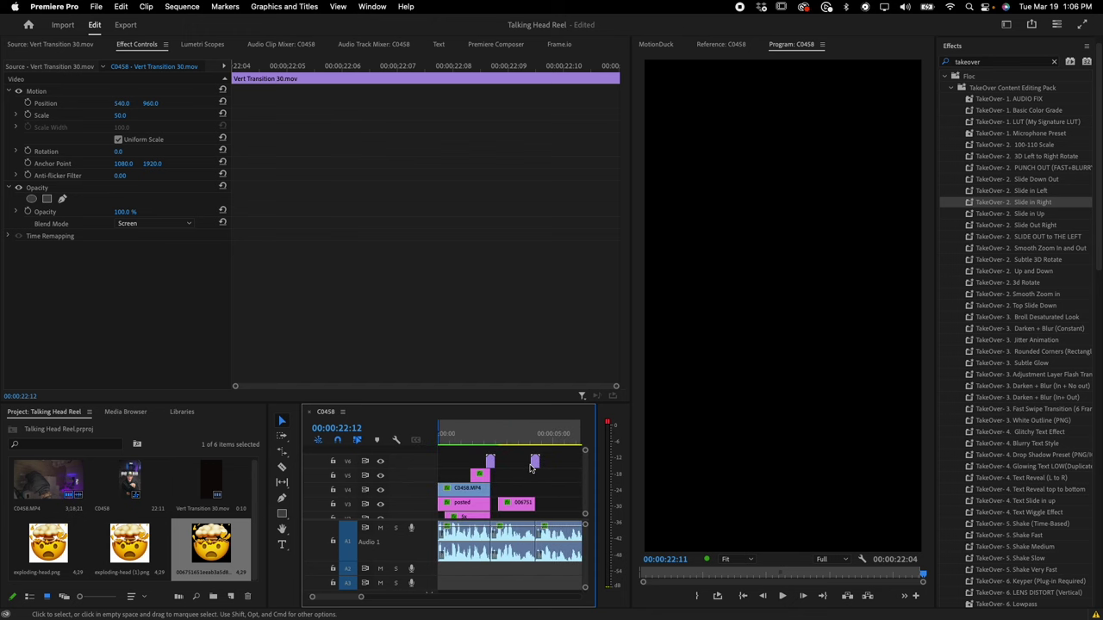
Step: Add a copy of the transition overlay at the very start of the sequence on V6 and play it back
click(447, 441)
key(super+v)
drag(451, 462, 448, 463)
key(space)
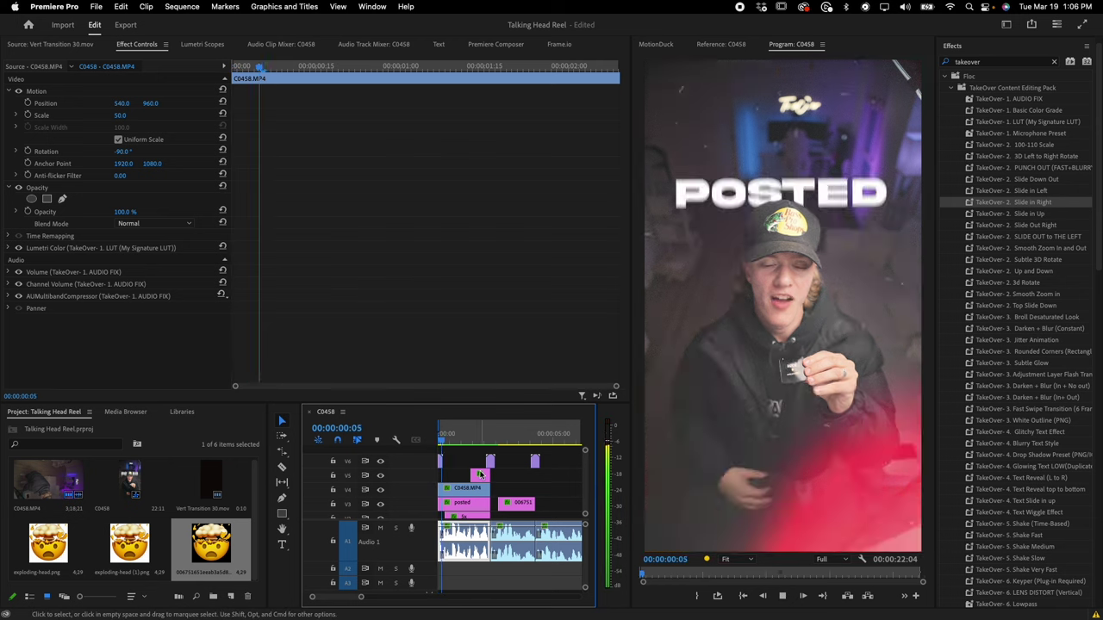
key(minus)
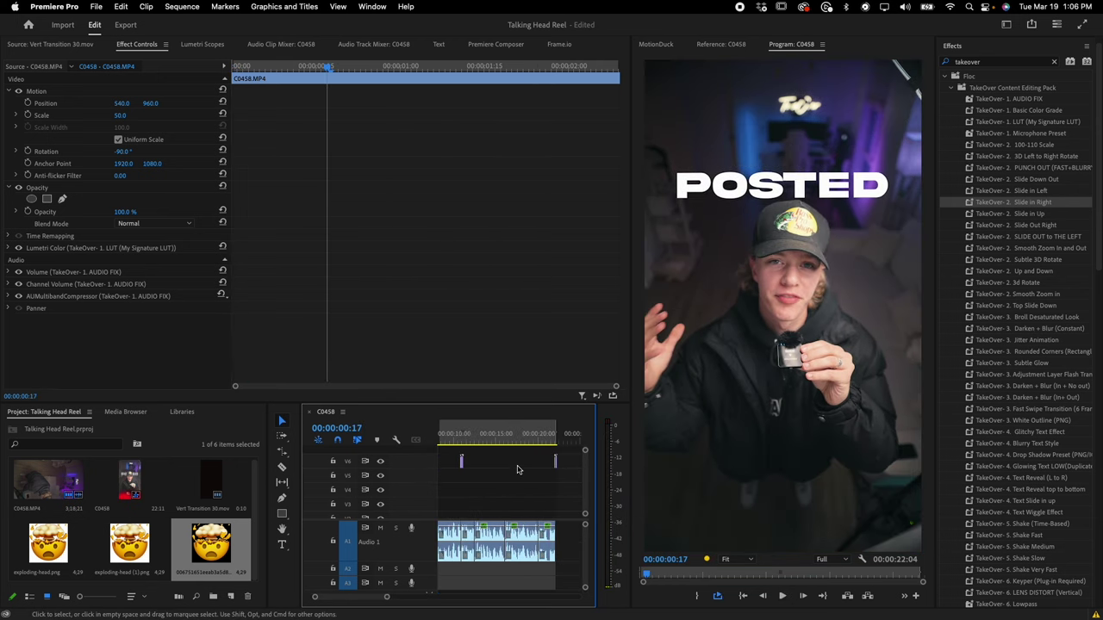
Step: Review the transition overlays at the end of the sequence and play the reel again from the beginning
click(548, 441)
scroll(561, 468, up, 5)
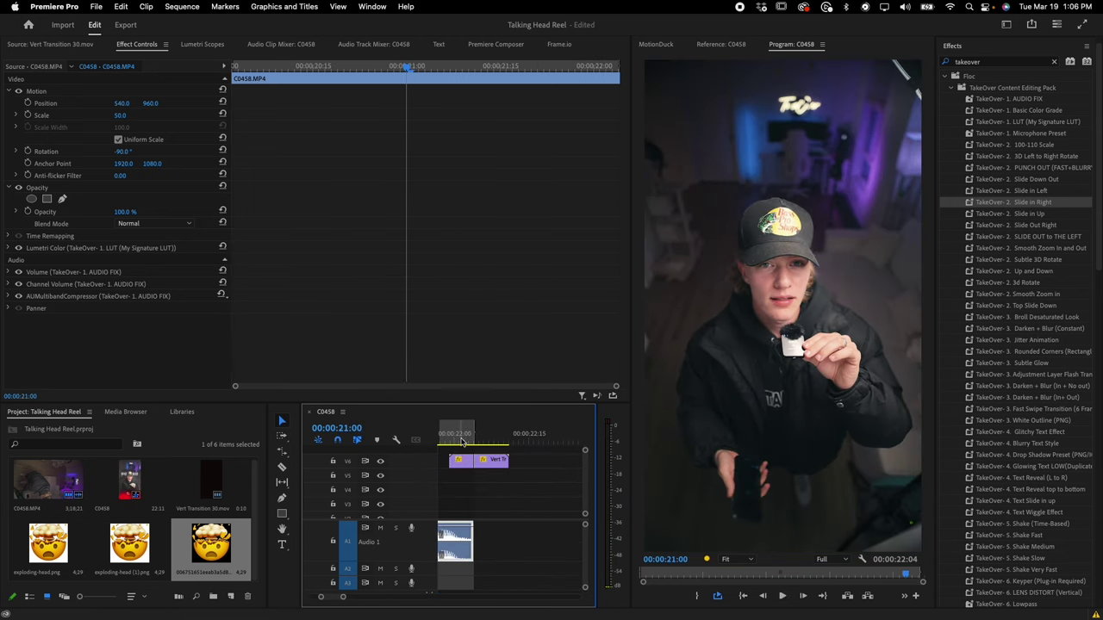
key(minus)
key(minus)
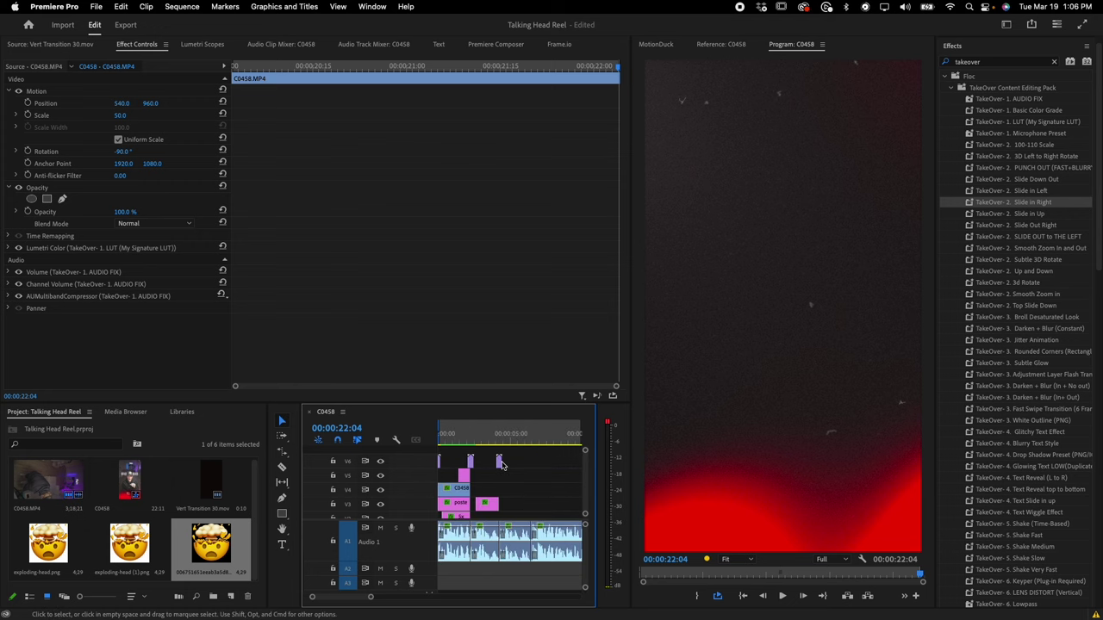
click(440, 441)
key(equal)
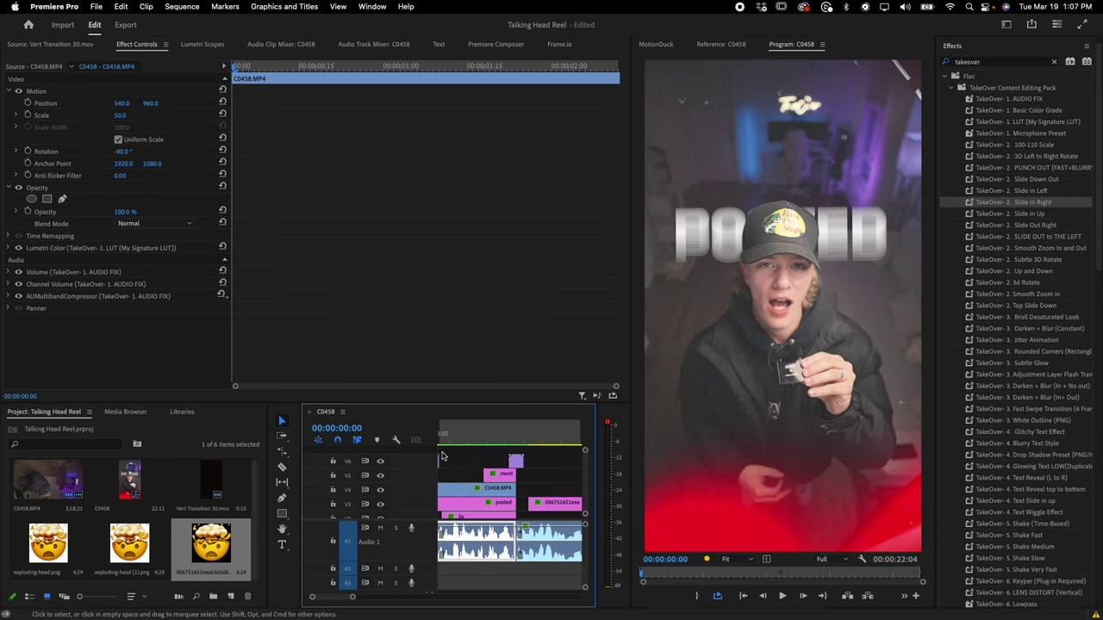
key(space)
key(minus)
key(minus)
key(minus)
Step: Select all transition overlays on V6 and add two video tracks beneath the track that holds them
right_click(412, 475)
click(399, 478)
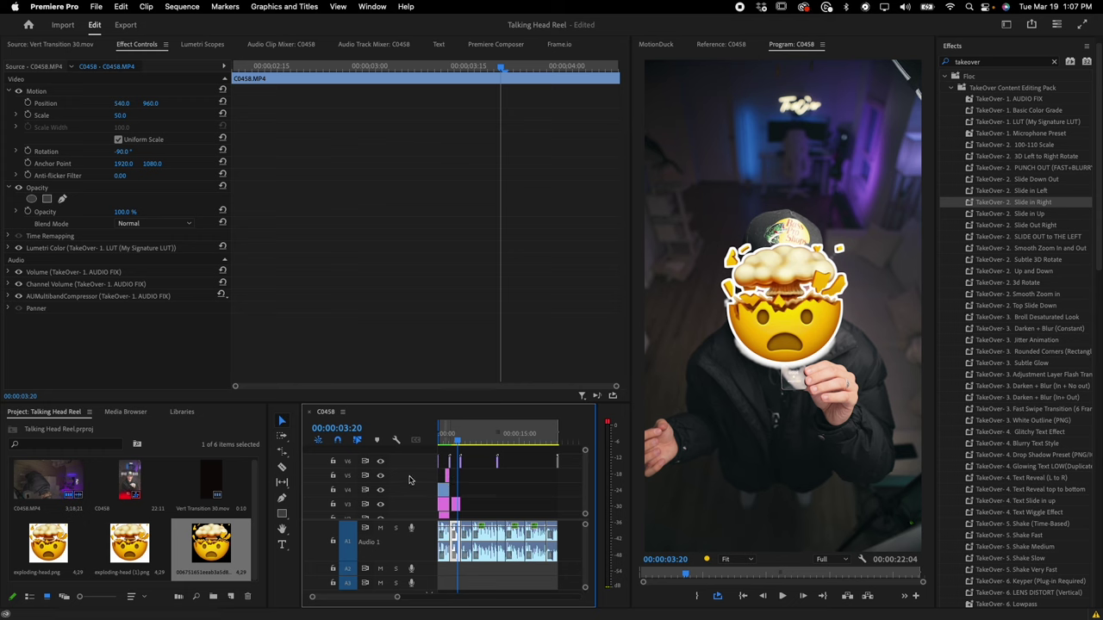
drag(570, 457, 435, 464)
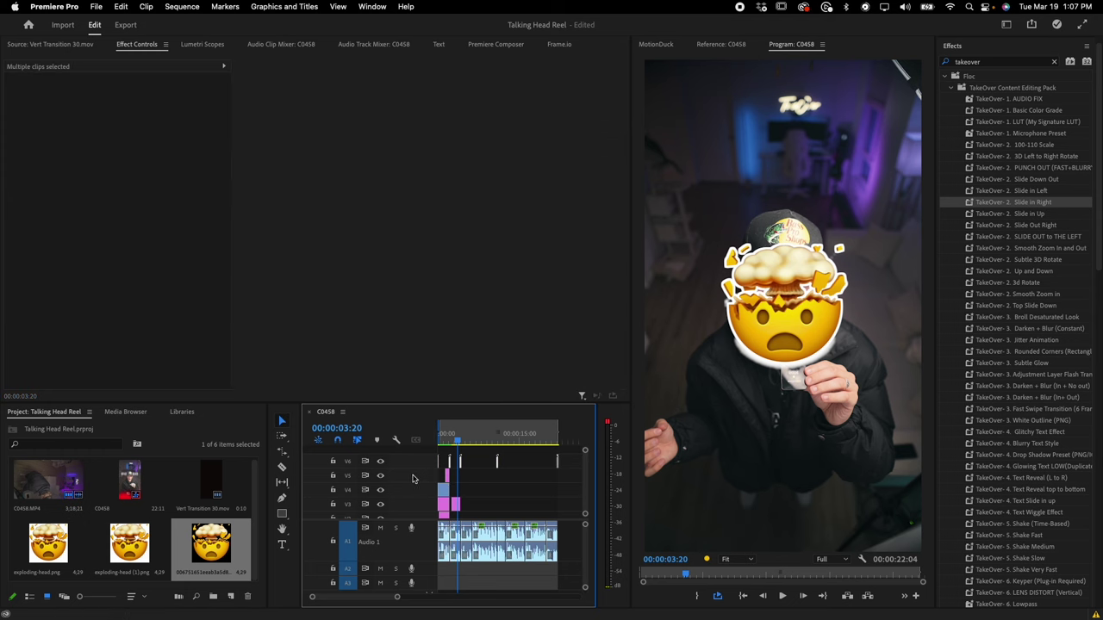
right_click(422, 476)
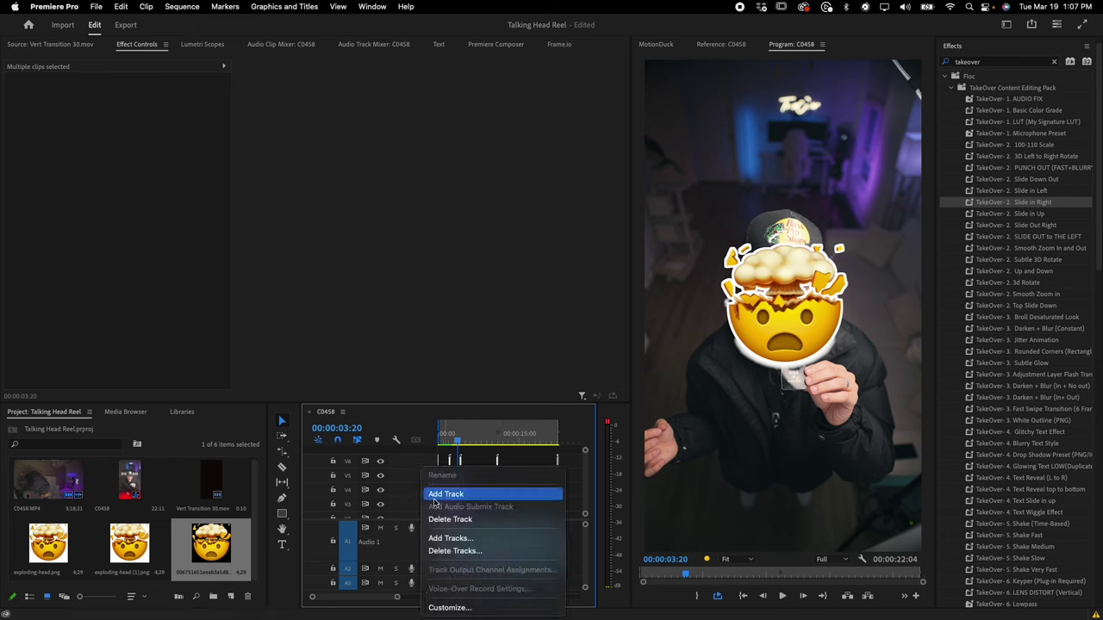
click(444, 494)
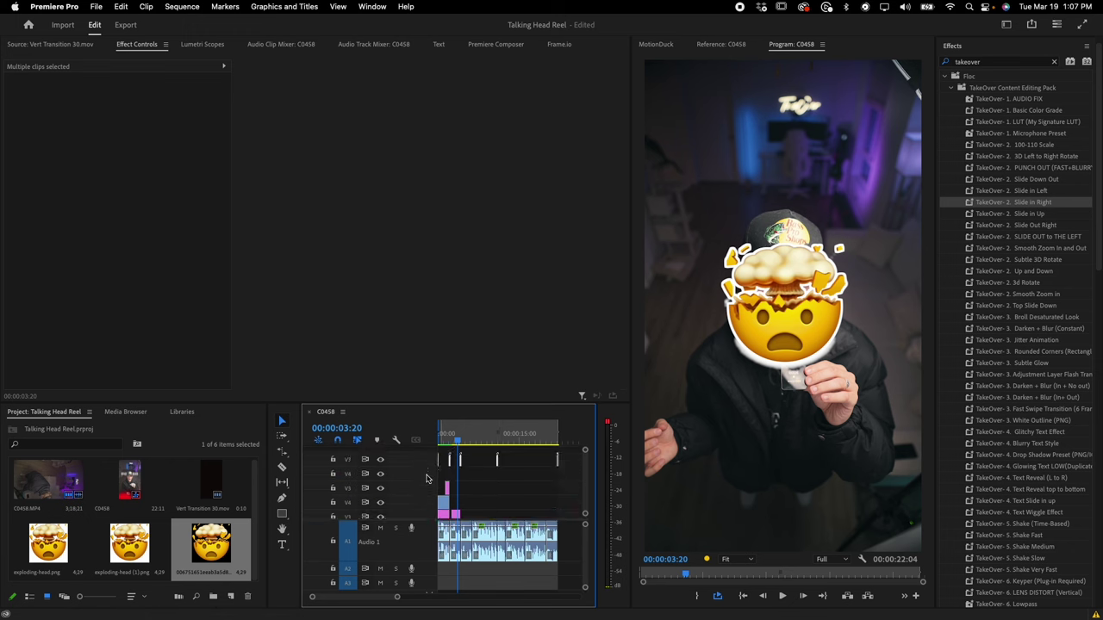
right_click(426, 479)
click(452, 493)
scroll(486, 480, up, 1)
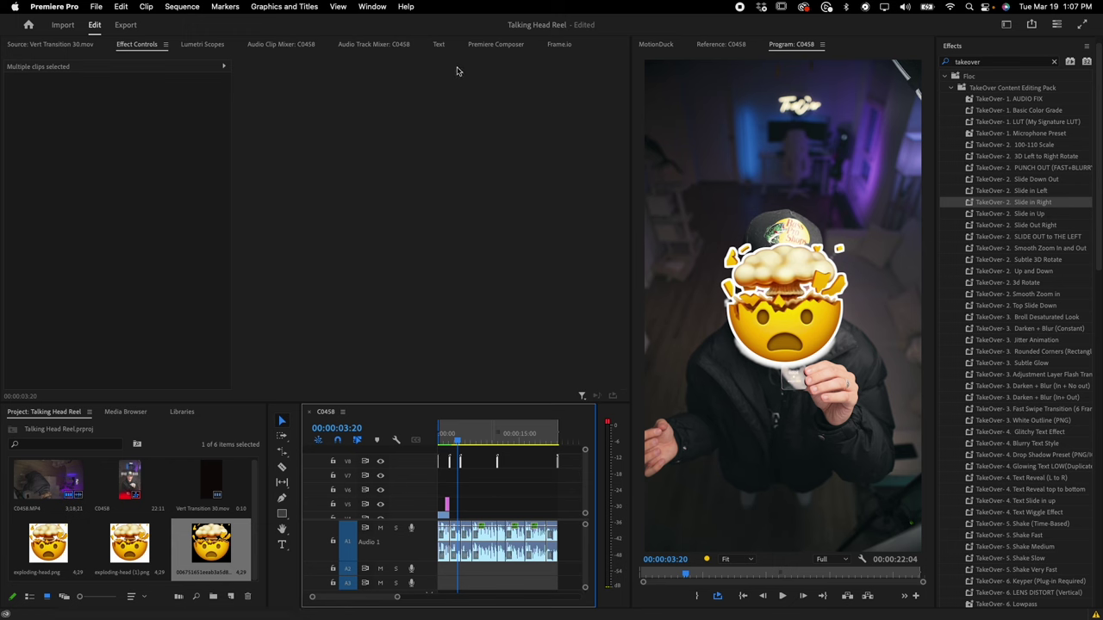
Step: Generate a static transcript of the sequence in English, without separating speakers, from the audio Mix, limited to the in point to out point range
click(439, 44)
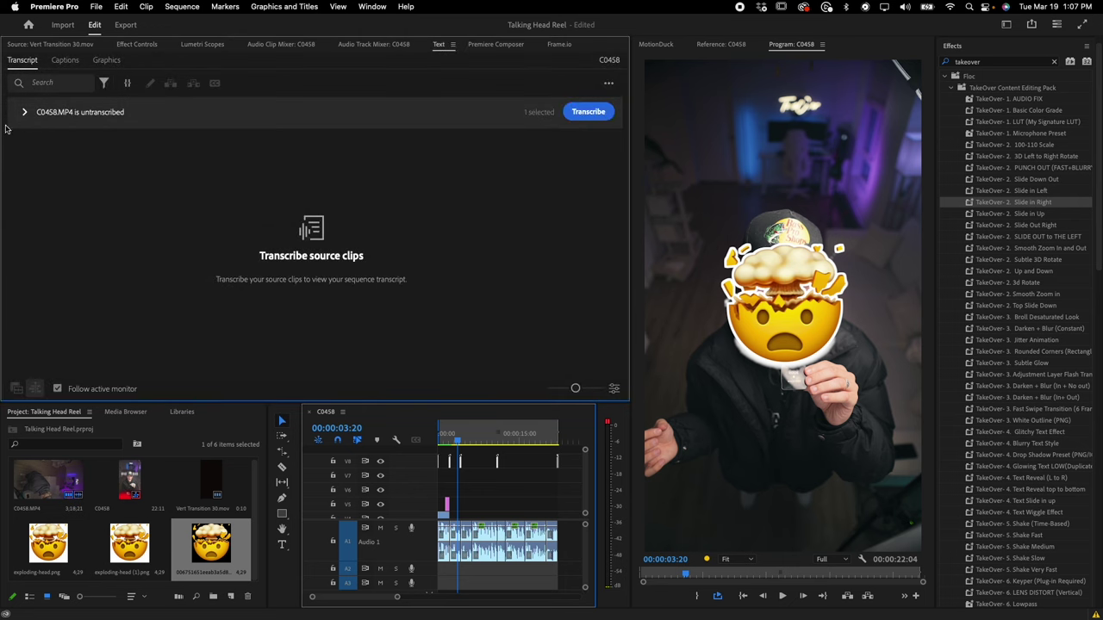
click(65, 60)
click(22, 60)
click(608, 82)
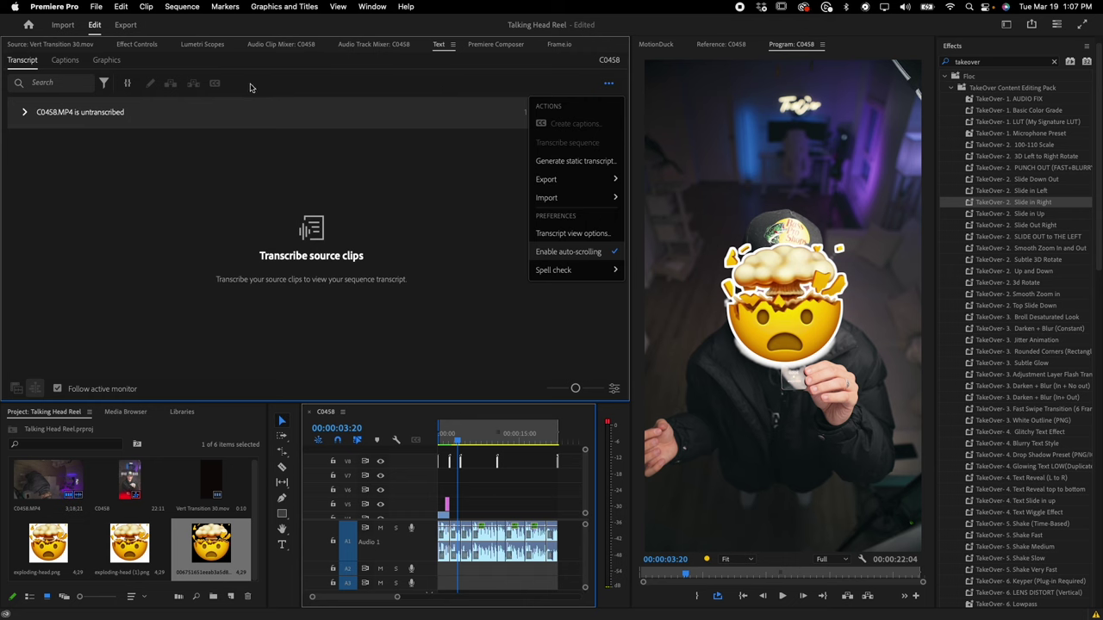
click(575, 161)
click(515, 354)
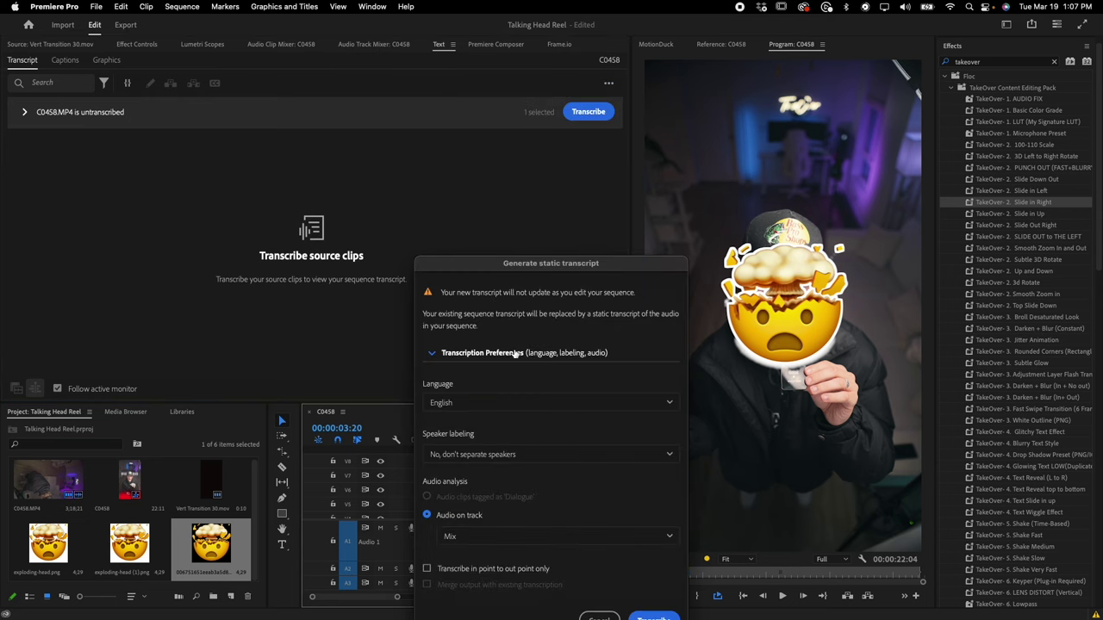
click(427, 569)
drag(559, 269, 368, 140)
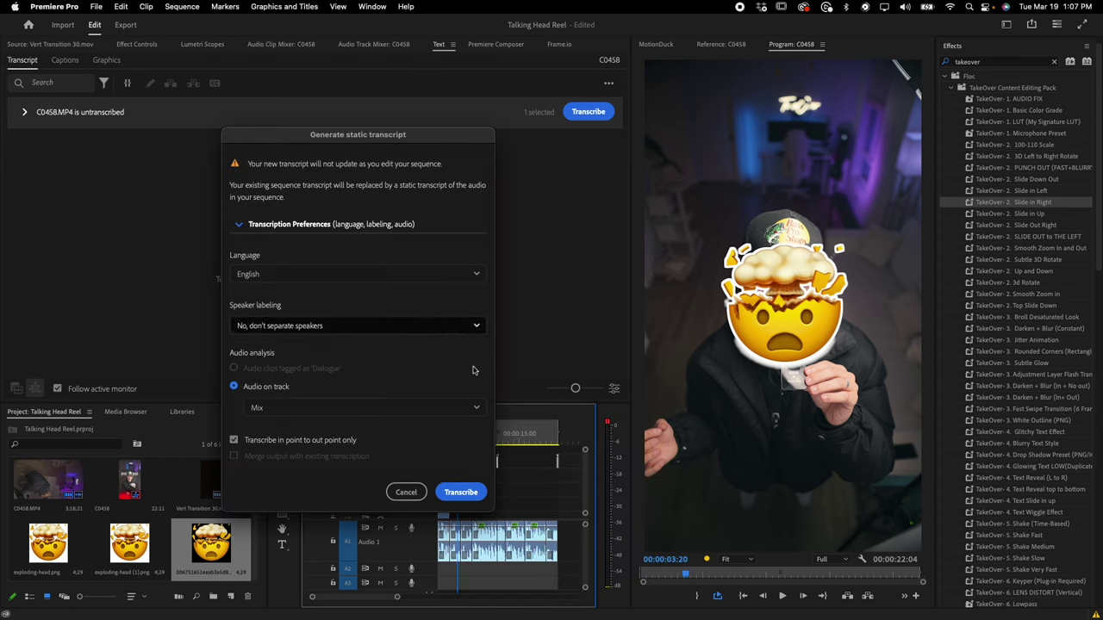
click(463, 491)
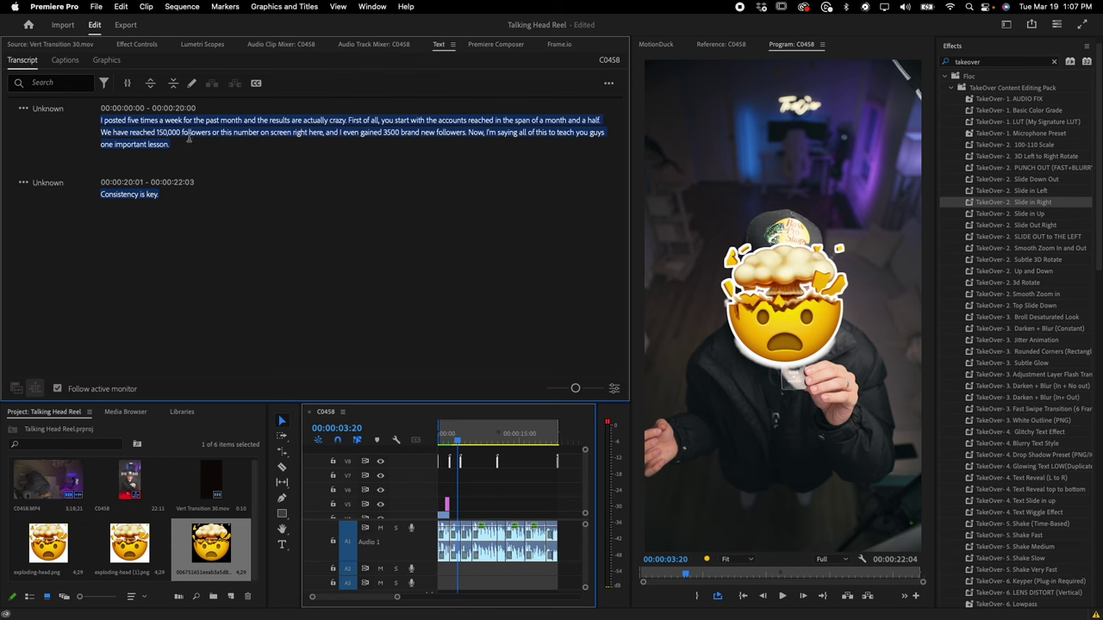
Step: Replace the word "followers" after "150,000" in the transcript with "follow"
double_click(196, 133)
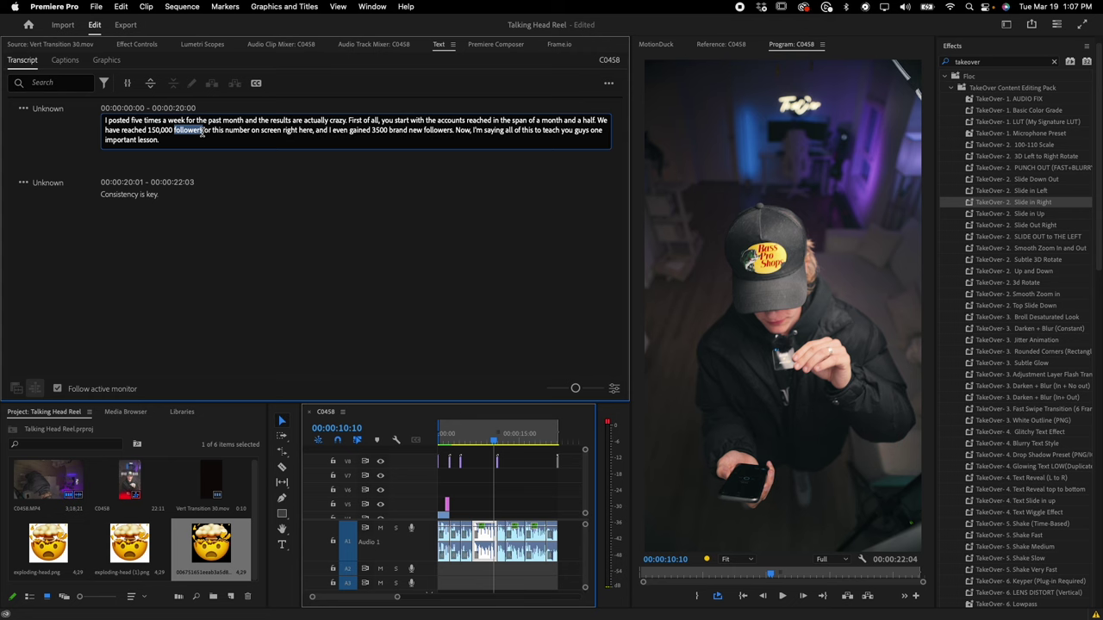
text(subscribe)
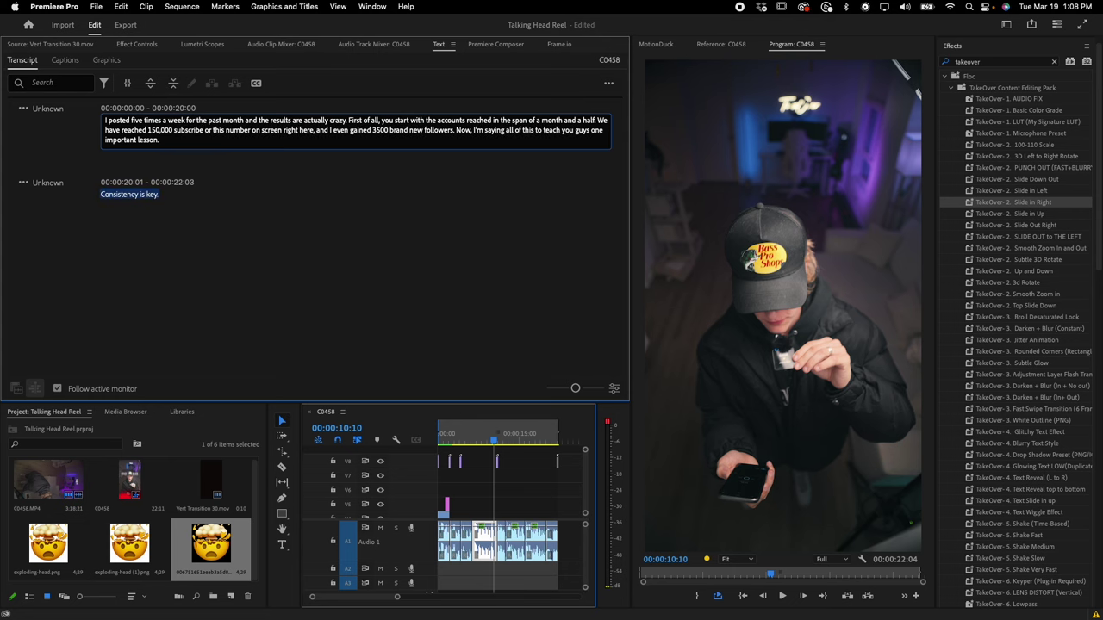
key(BackSpace)
key(BackSpace)
key(BackSpace)
key(BackSpace)
key(BackSpace)
key(BackSpace)
key(BackSpace)
key(BackSpace)
key(BackSpace)
text(follow)
click(235, 162)
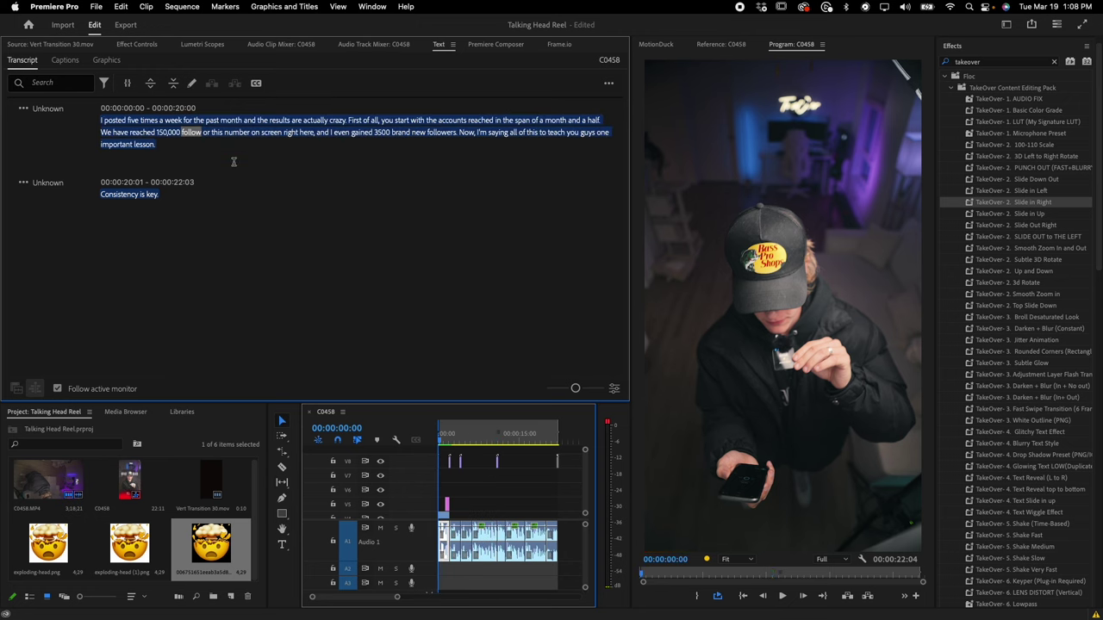
Step: Create captions from the transcript with the Subtitle default preset, shortening the maximum character length and minimum duration, and check one in the sequence
click(256, 86)
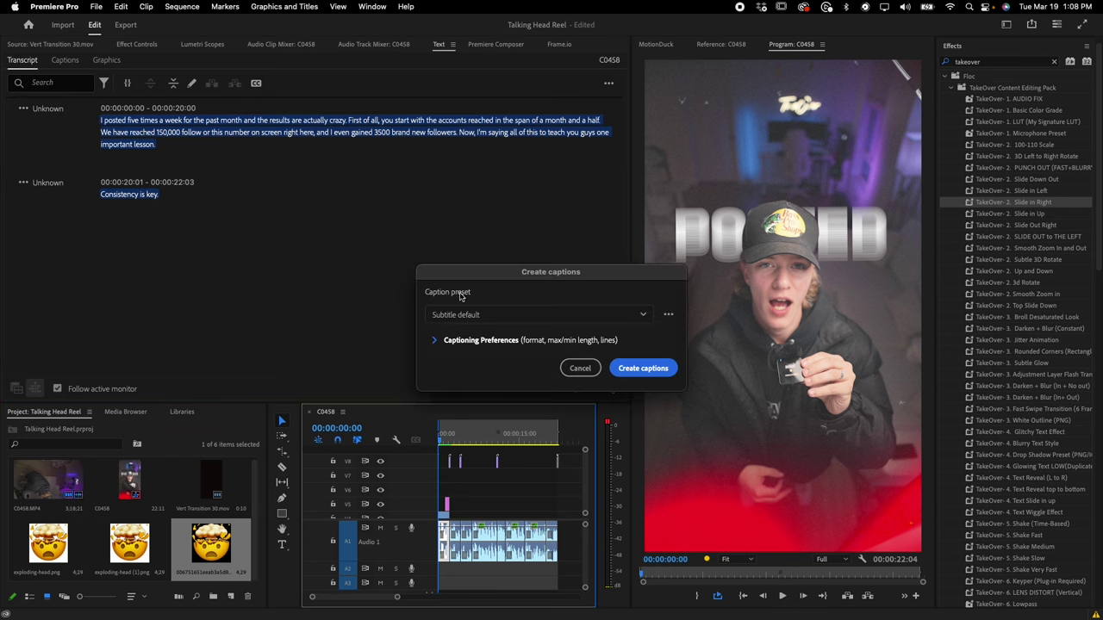
click(469, 339)
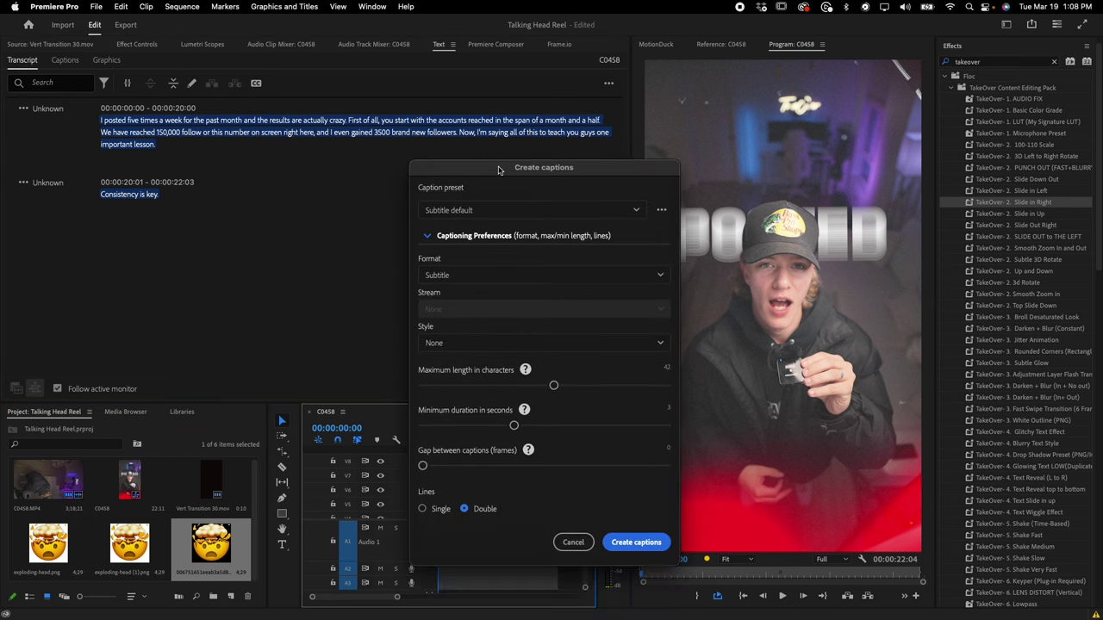
click(448, 385)
drag(444, 386, 445, 388)
drag(448, 424, 420, 425)
click(640, 543)
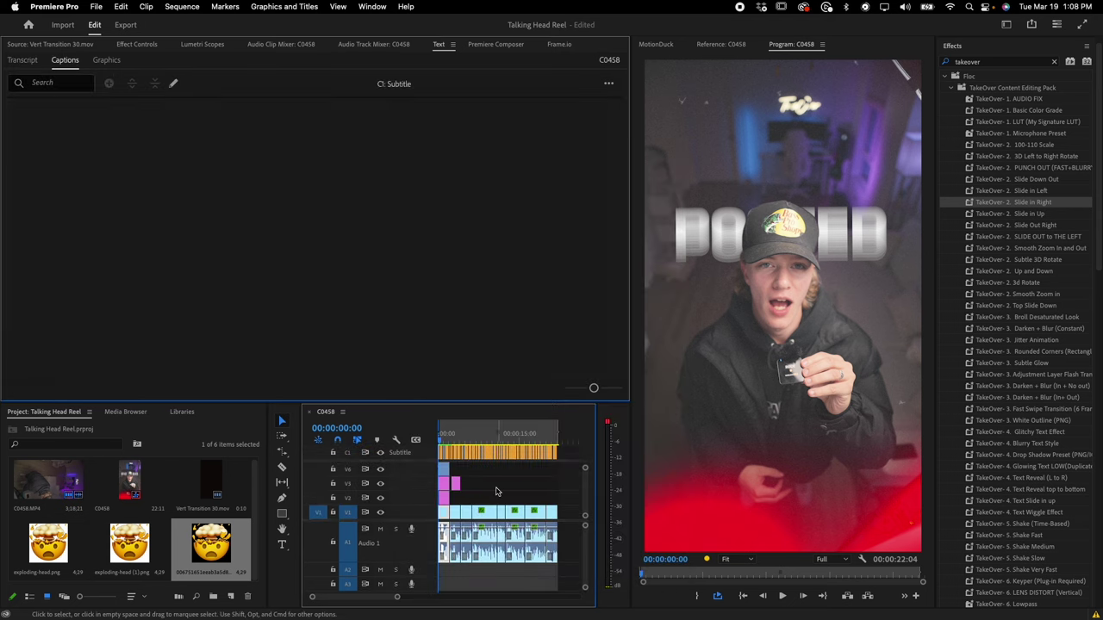
click(468, 438)
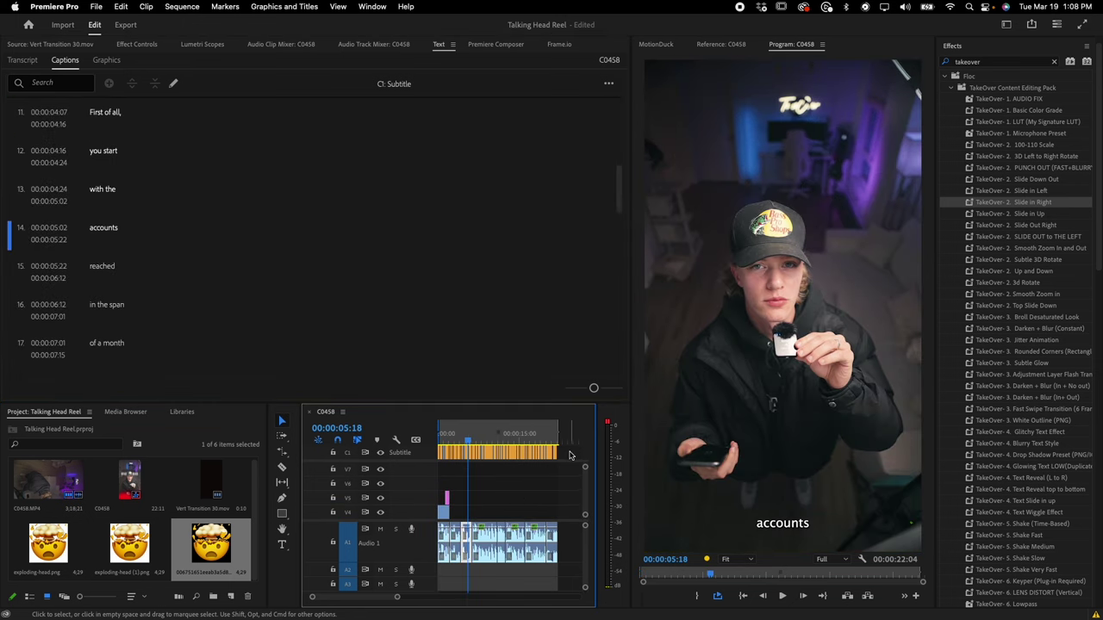
Step: Select all captions on the subtitle track and place them in the centre zone of the frame, trying other zones
click(962, 49)
click(967, 80)
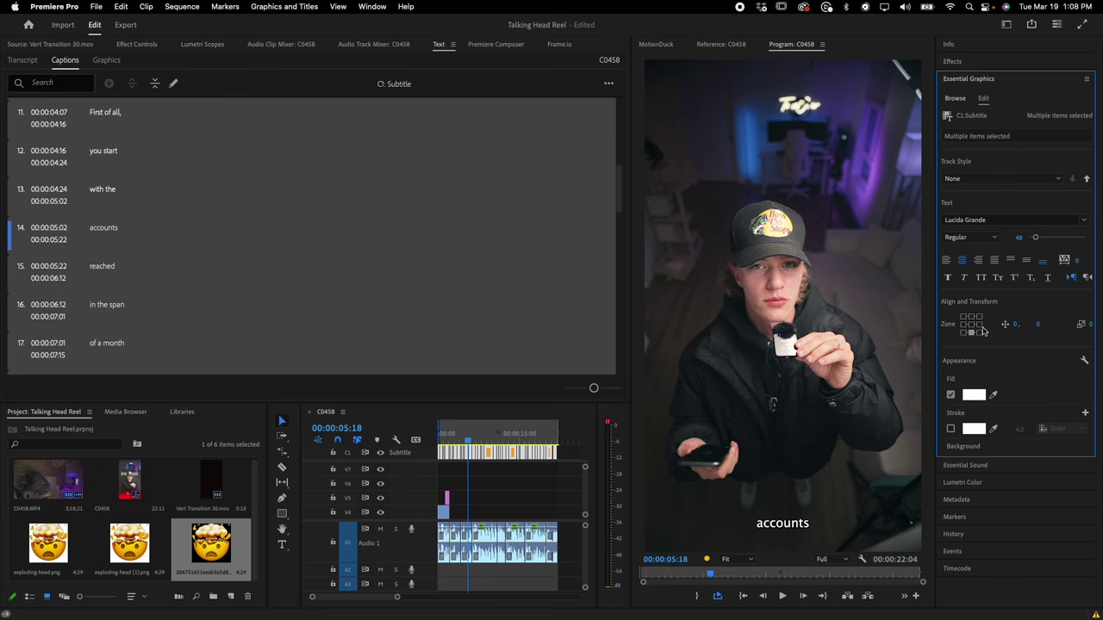
click(971, 325)
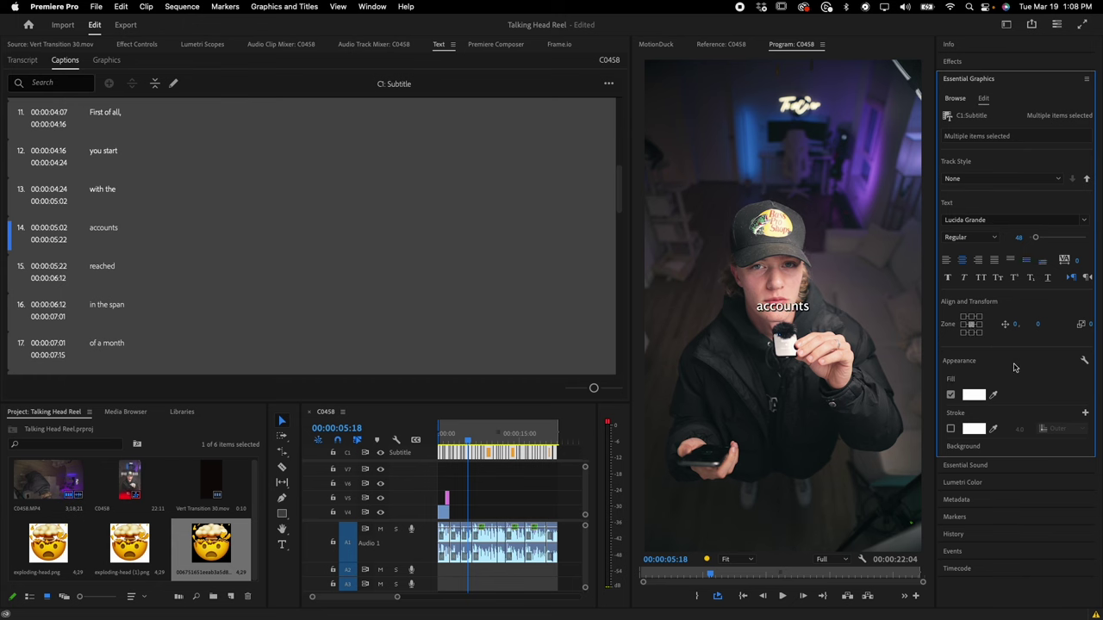
scroll(1011, 363, down, 1)
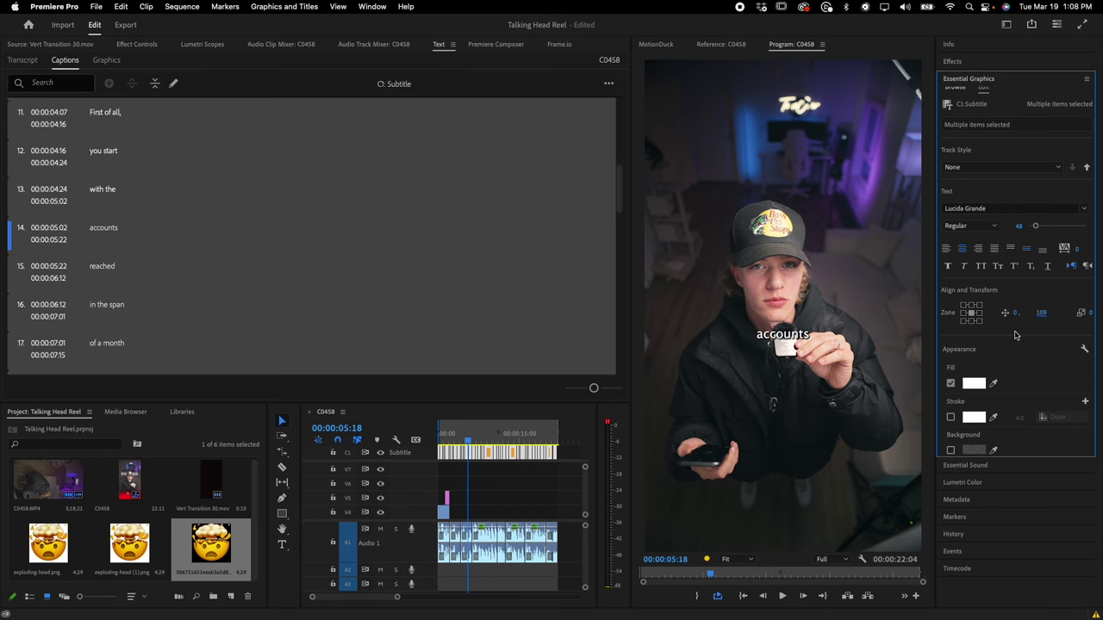
click(974, 322)
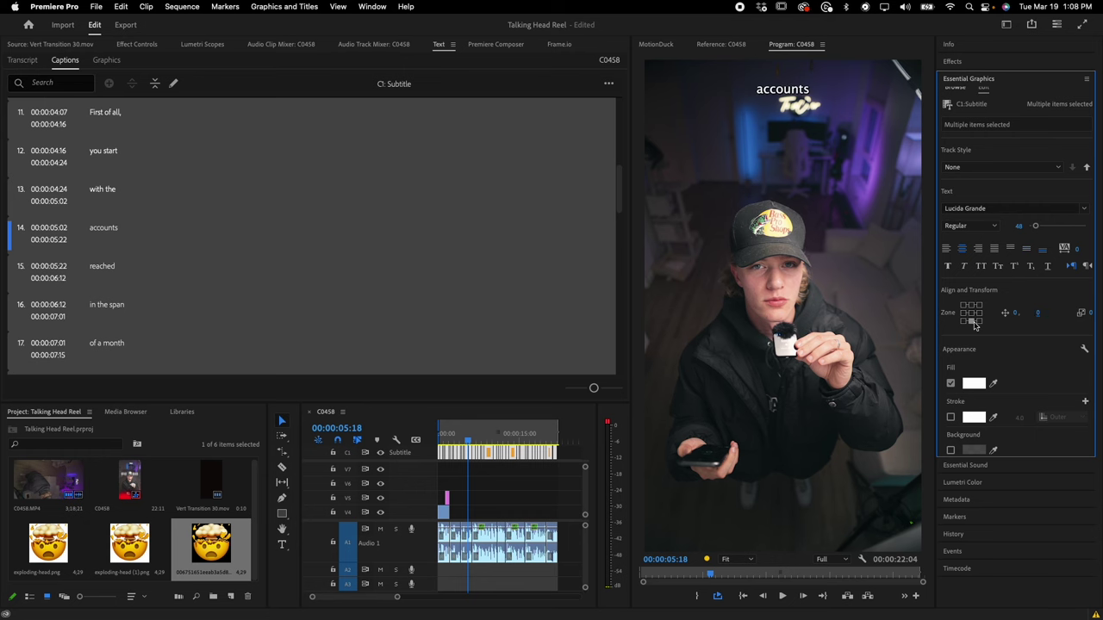
Step: Set the captions' font to Akira Expanded with Faux Italic, and open their fill colour for editing
click(993, 208)
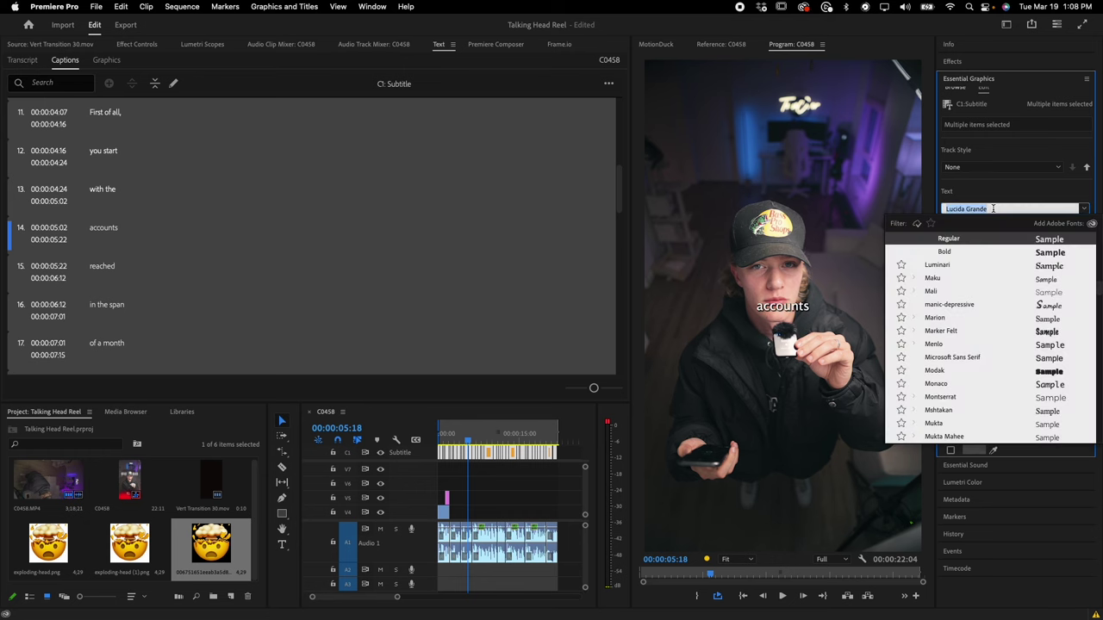
text(akir)
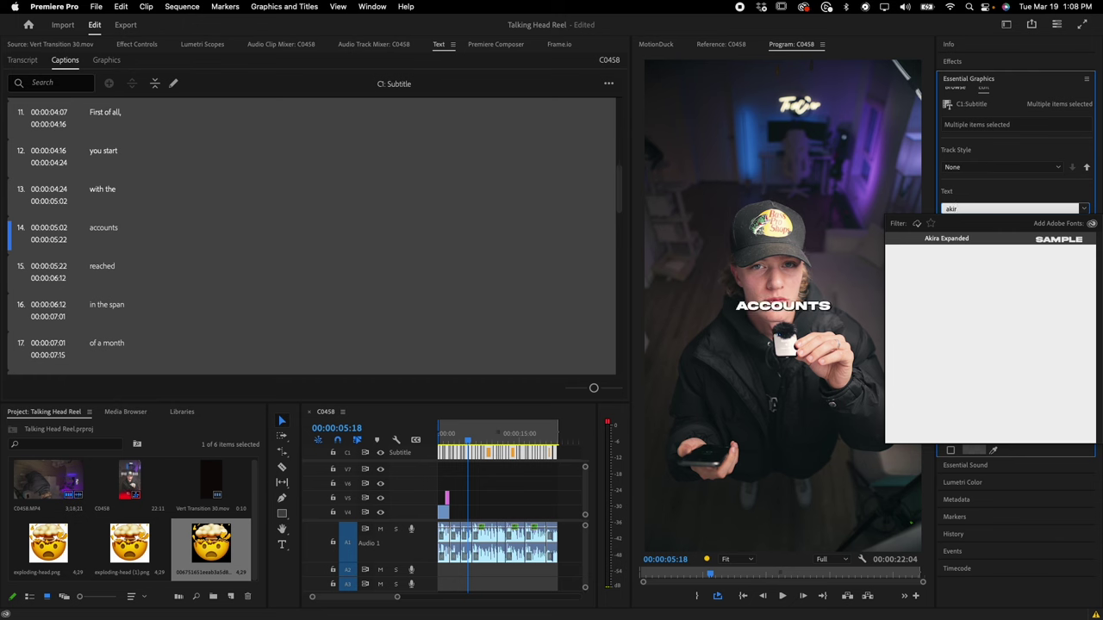
click(981, 236)
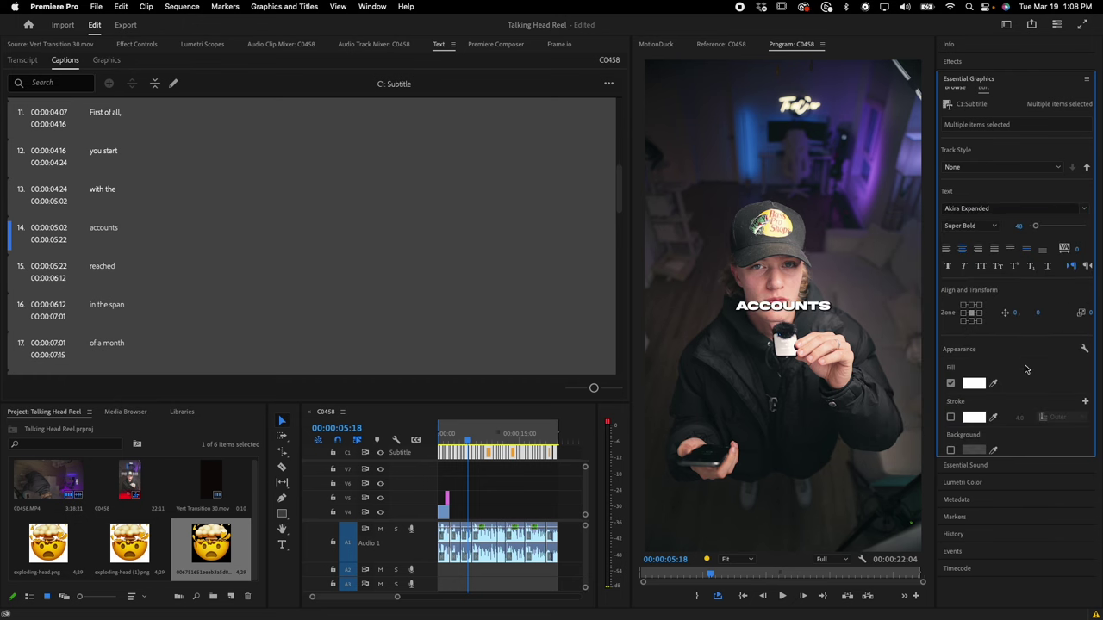
scroll(1026, 369, down, 3)
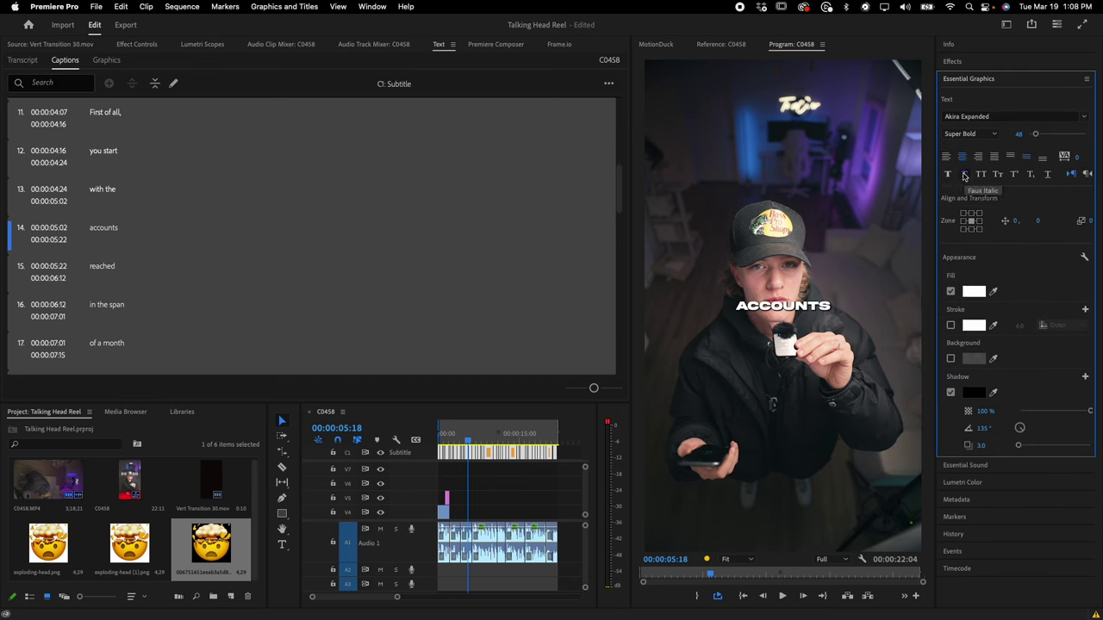
click(965, 175)
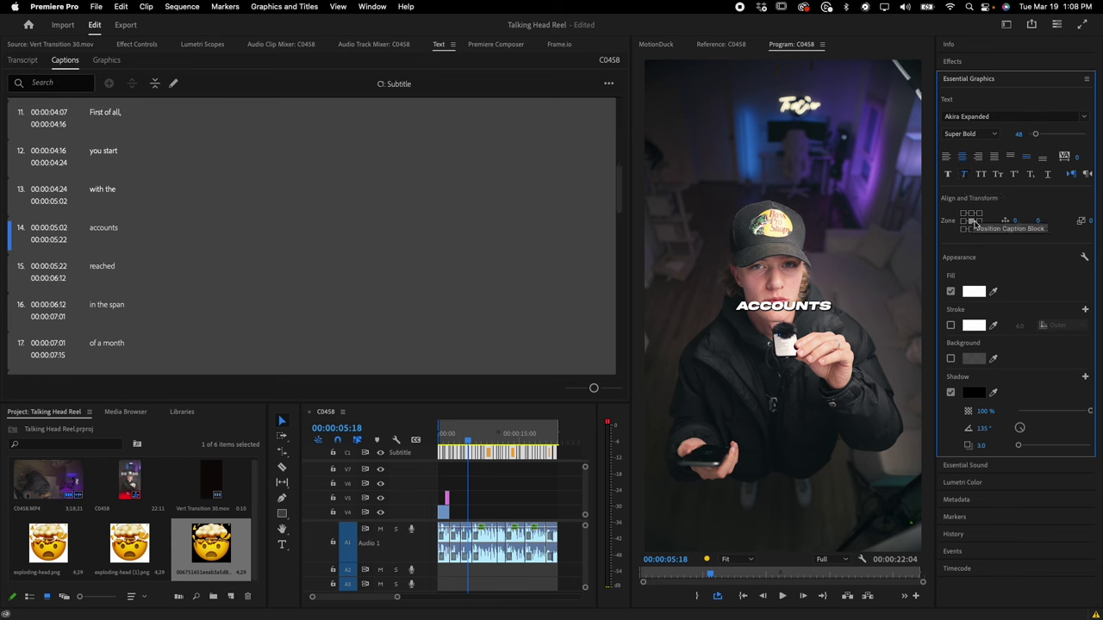
scroll(1063, 392, down, 2)
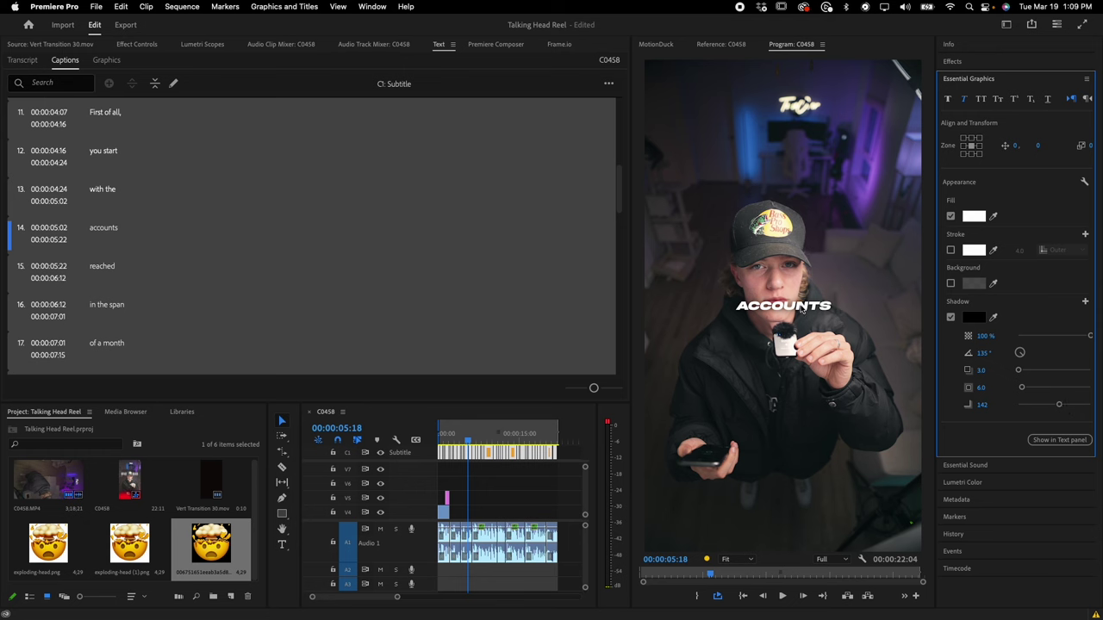
click(975, 216)
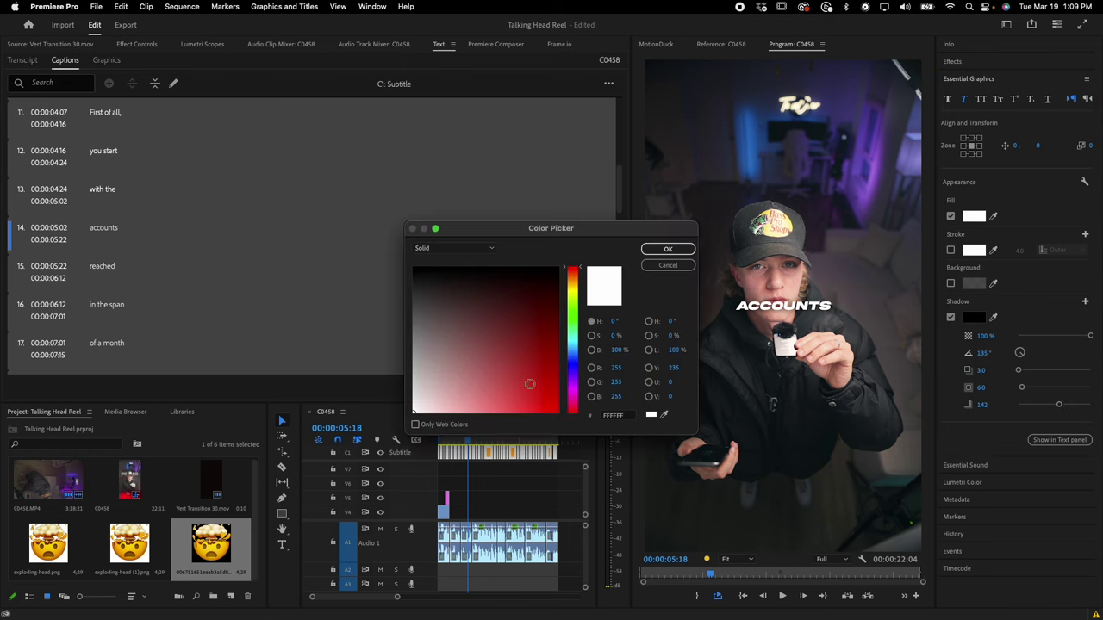
Step: Try yellow, red and cyan as solid fill colours for the captions
click(573, 294)
click(505, 413)
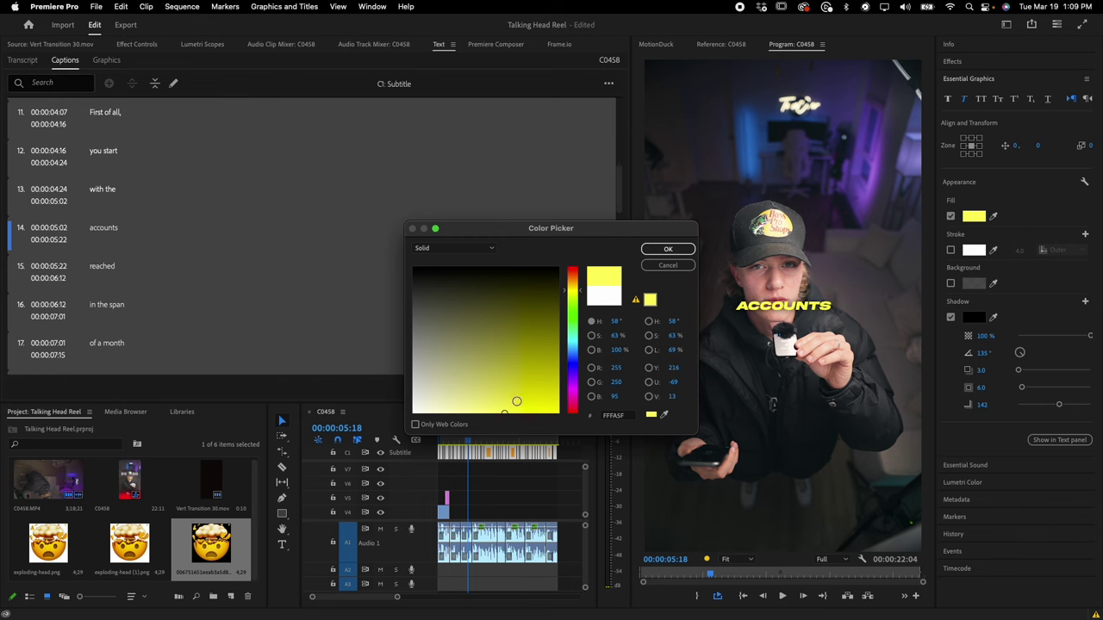
click(517, 413)
drag(567, 290, 569, 264)
mouse_move(546, 390)
mouse_down()
mouse_move(539, 403)
mouse_move(582, 428)
mouse_up()
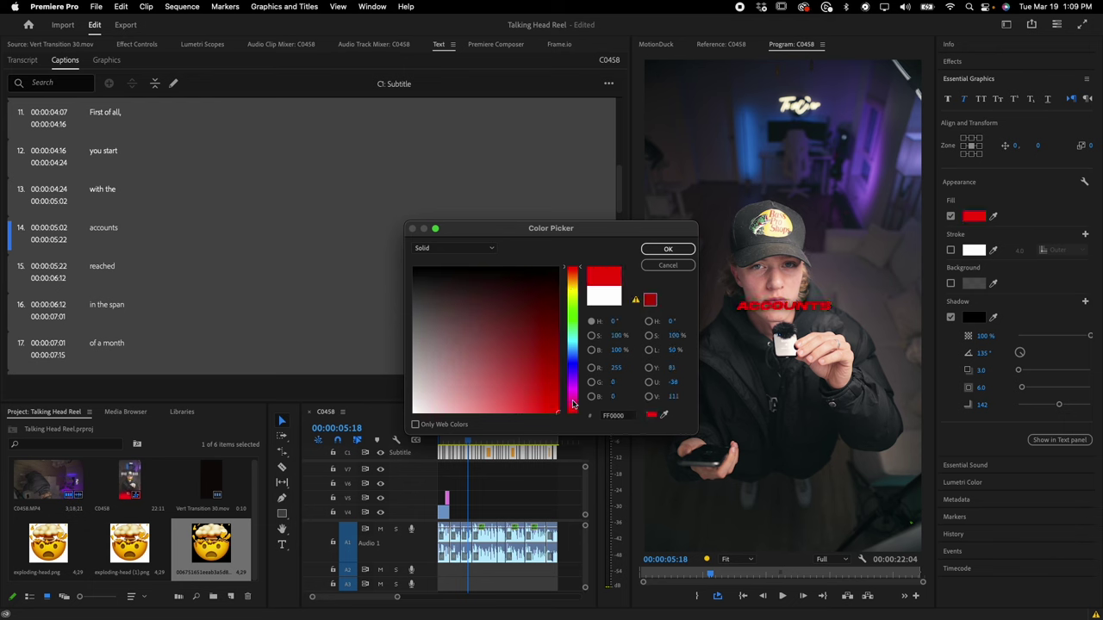
drag(574, 392, 570, 342)
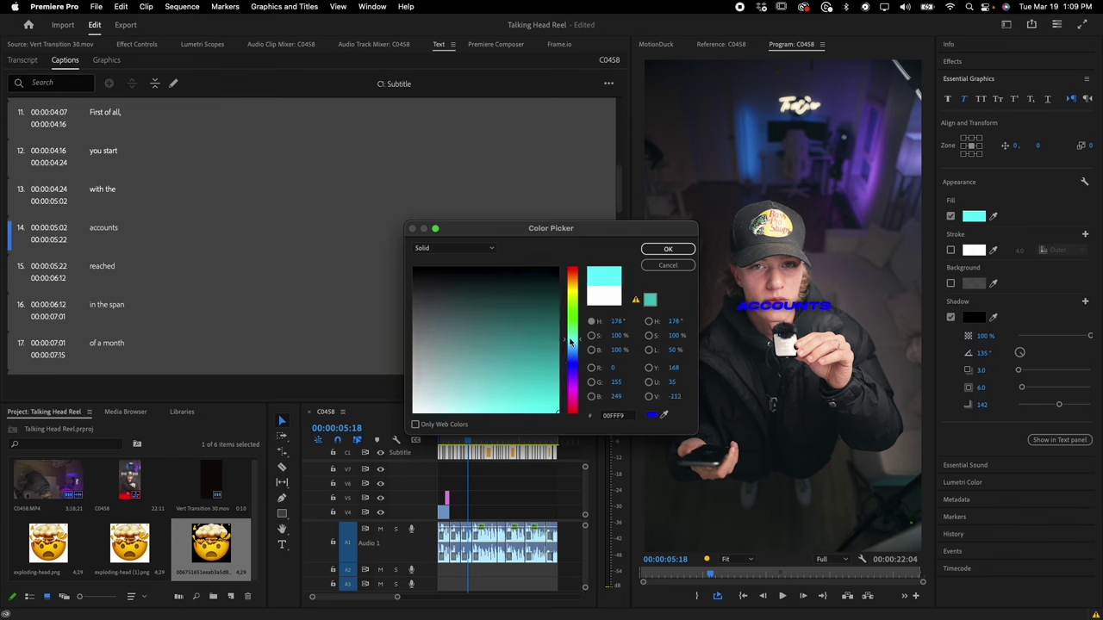
Step: Give the captions a linear gradient fill running from white (FFFFFF) to light grey (C9C9C9)
click(455, 248)
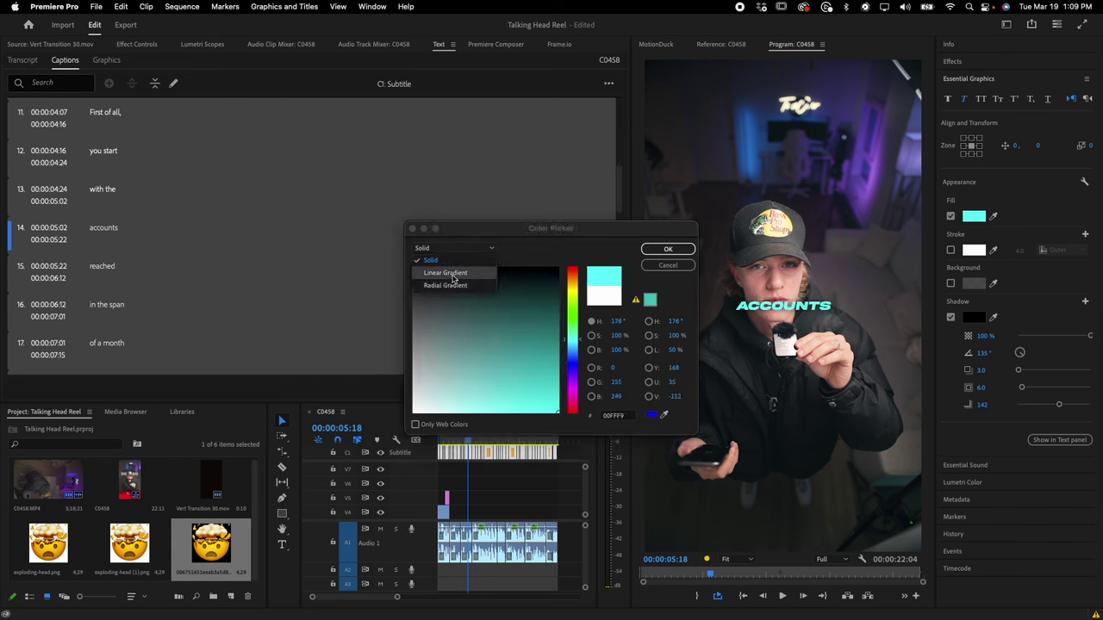
click(446, 273)
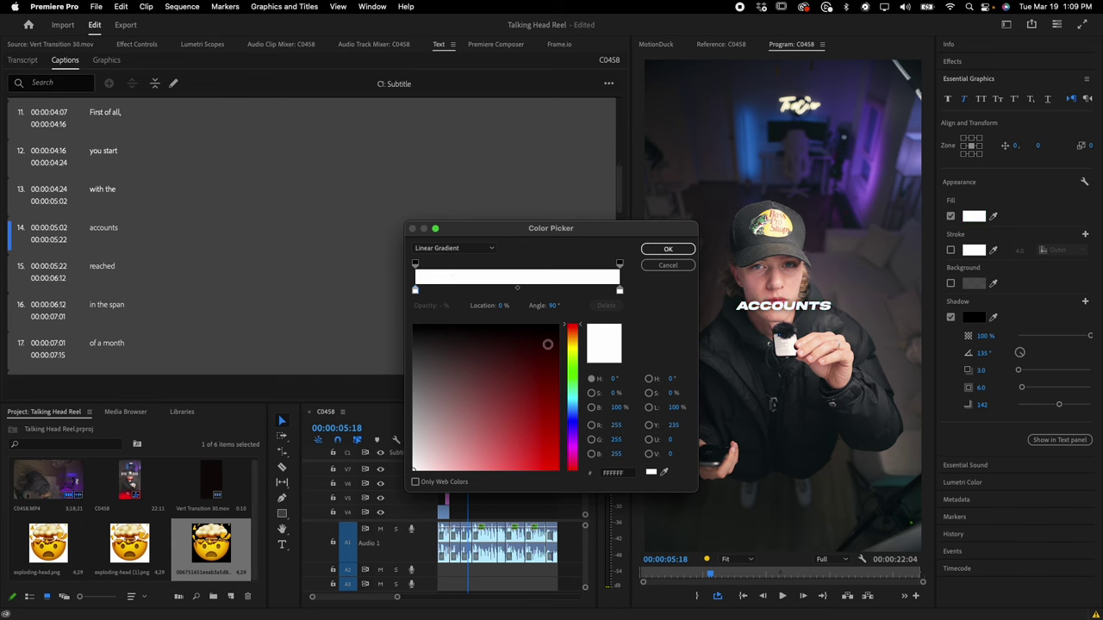
click(417, 353)
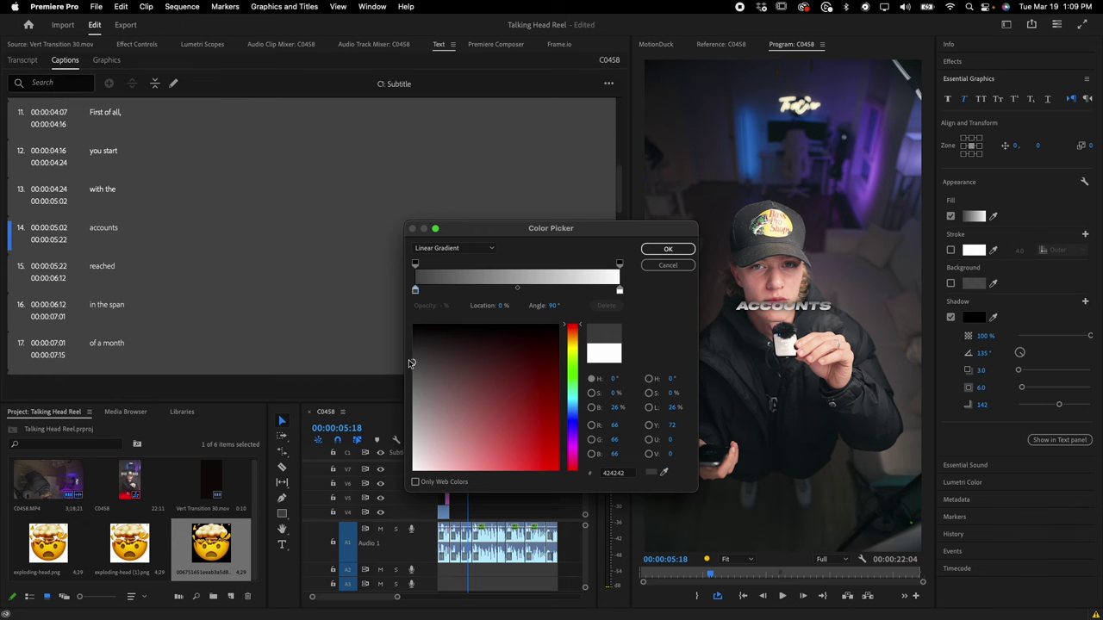
drag(417, 404, 402, 497)
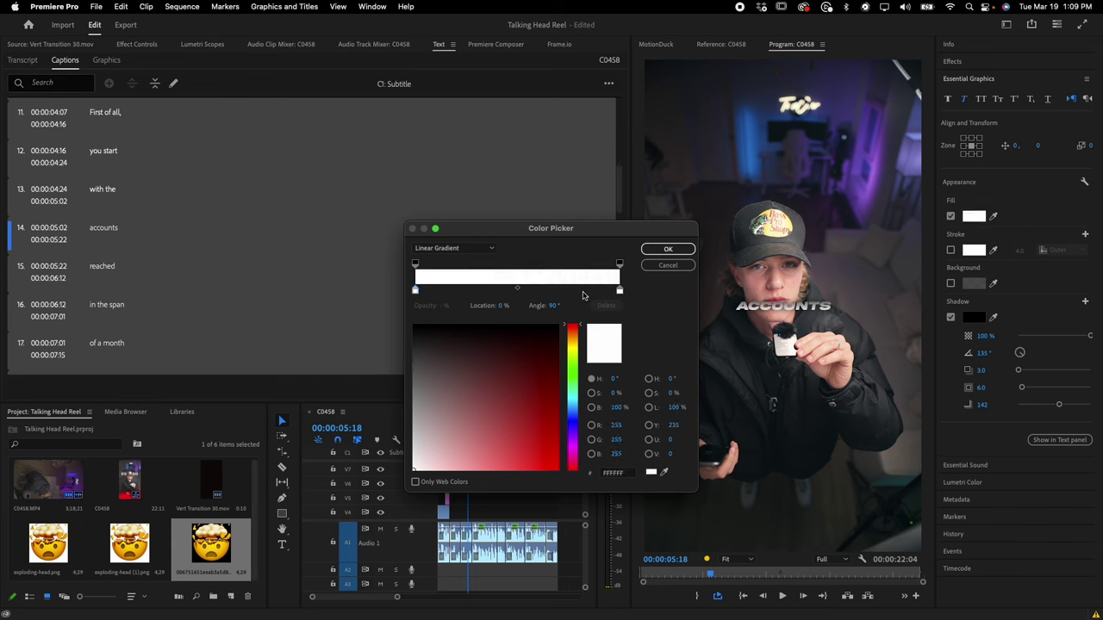
click(619, 291)
click(416, 412)
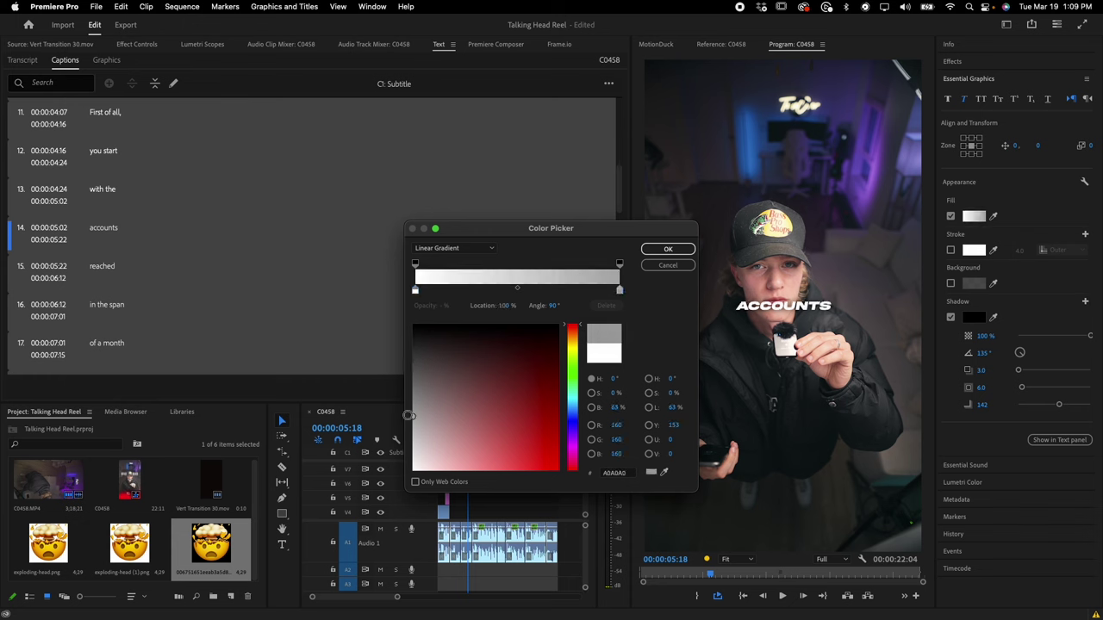
click(405, 402)
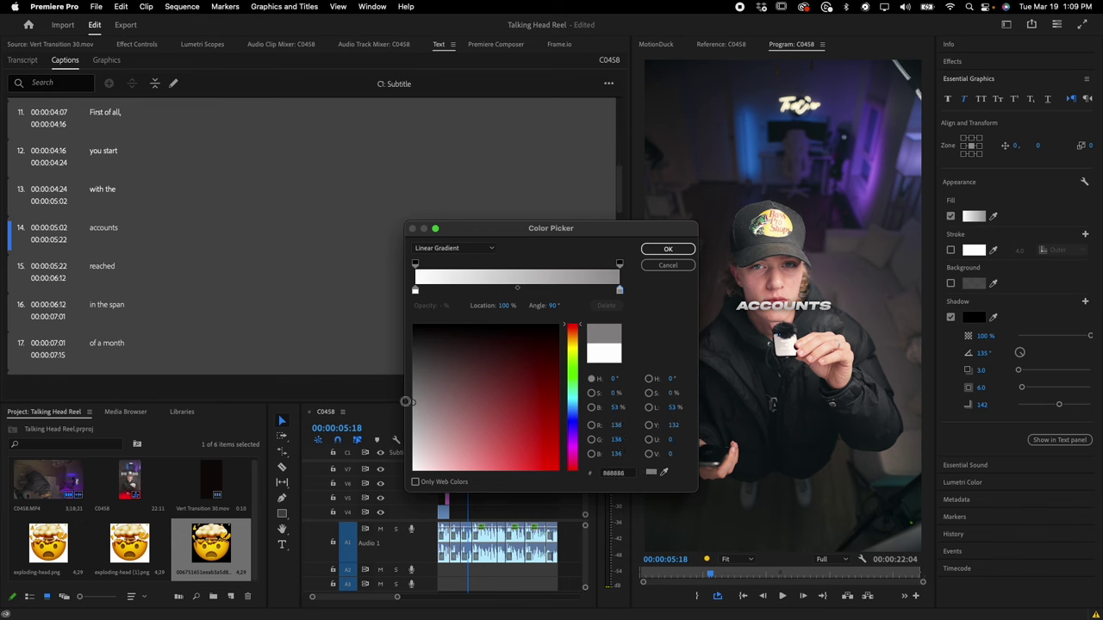
drag(399, 427, 410, 438)
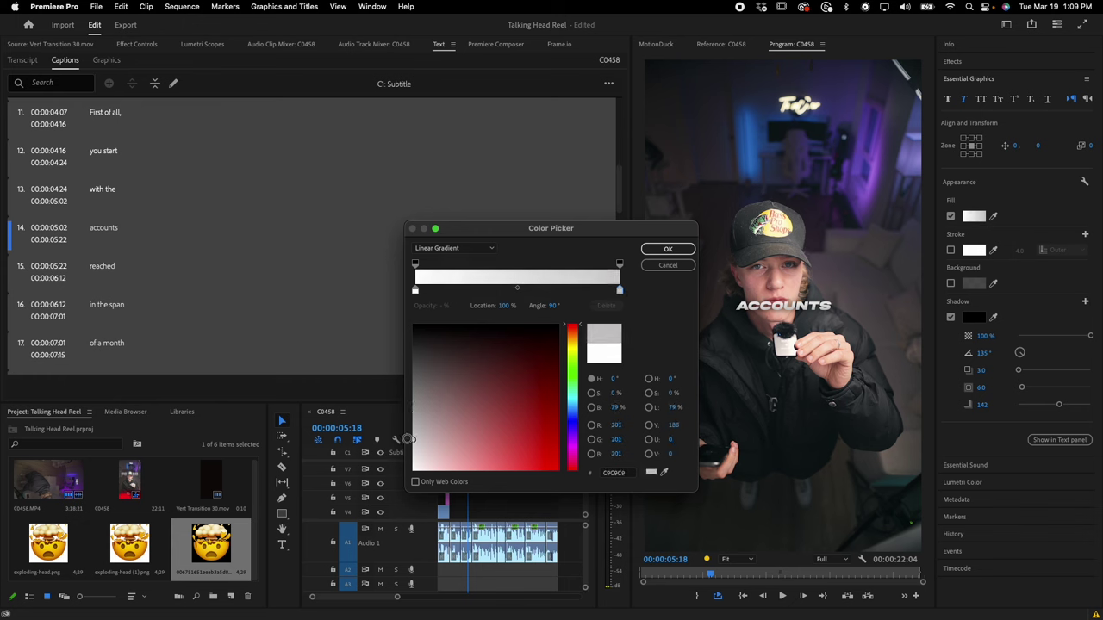
click(668, 249)
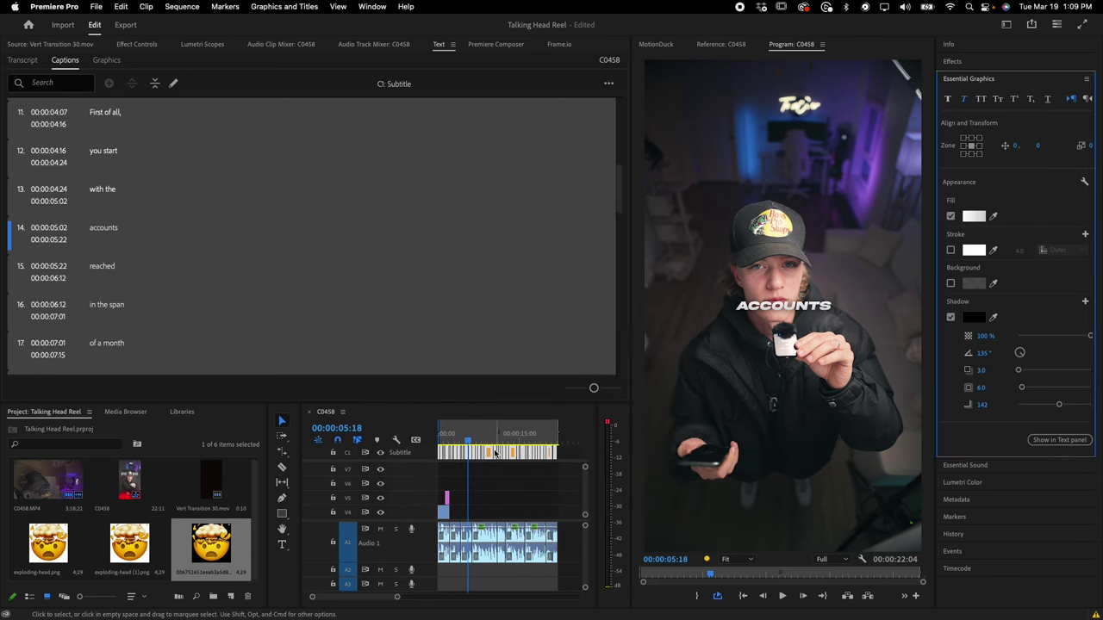
Step: Play the sequence from the start to about 00:00:05:24 to check how the styled captions look against the titles and emoji
drag(468, 437, 437, 437)
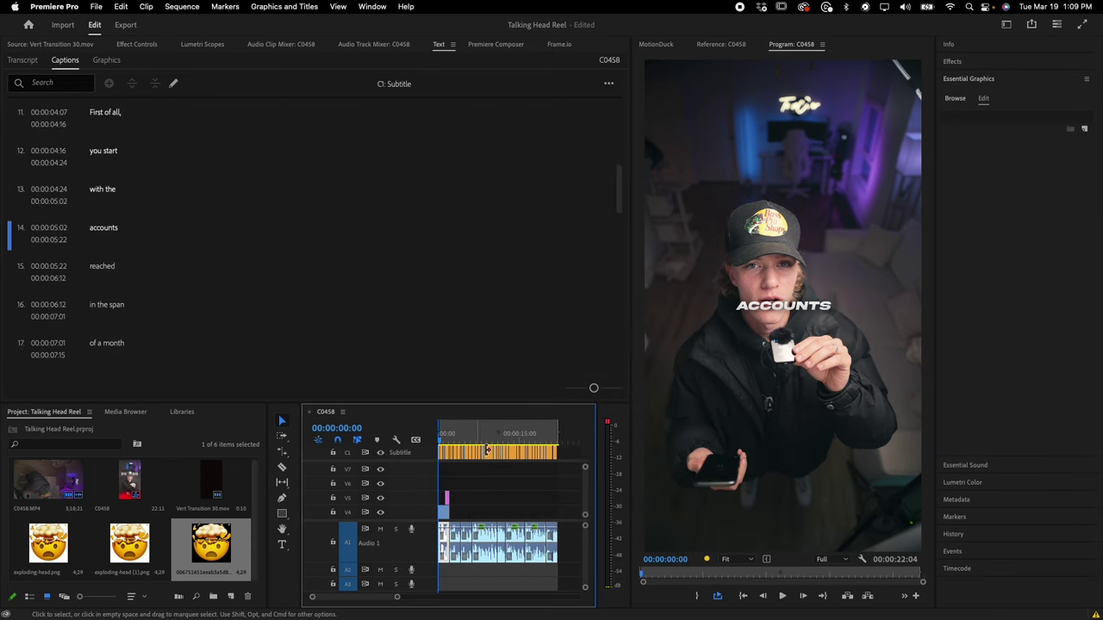
key(space)
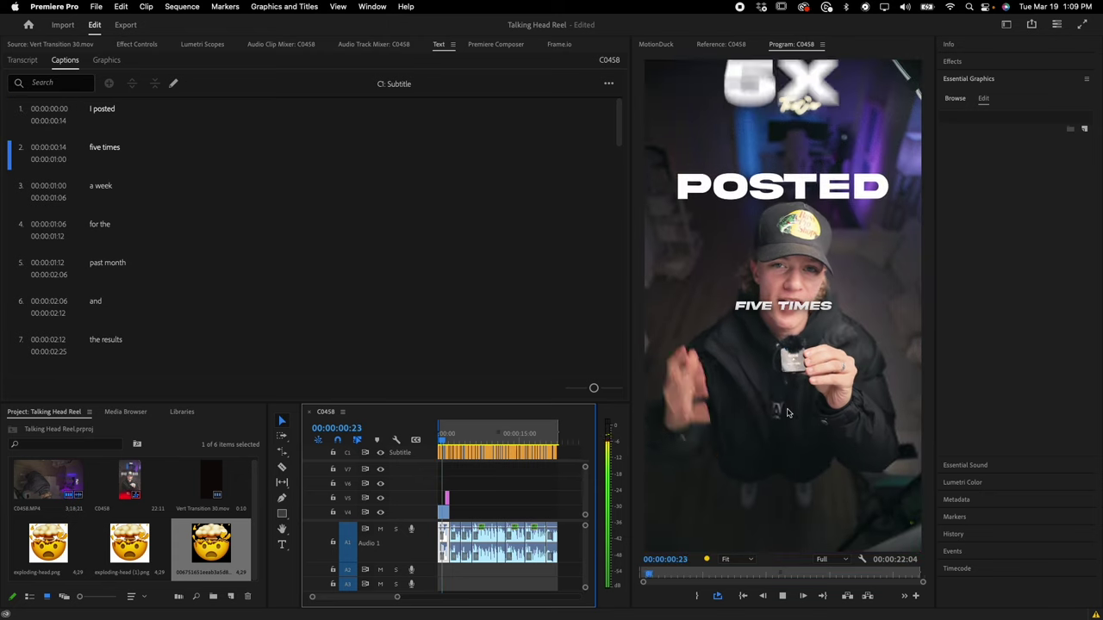
key(space)
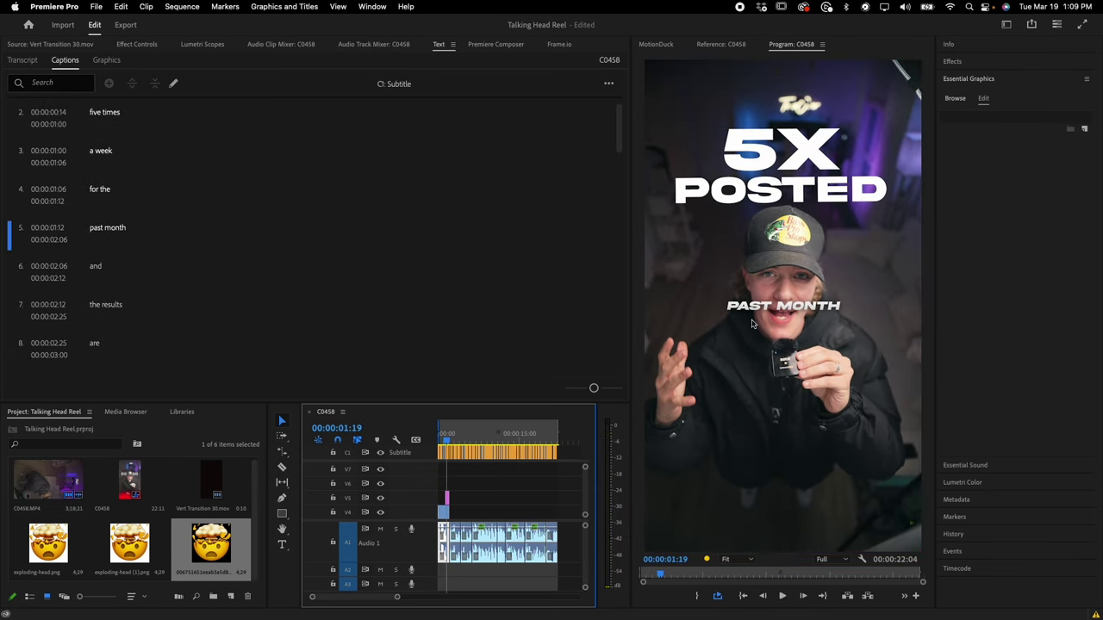
key(space)
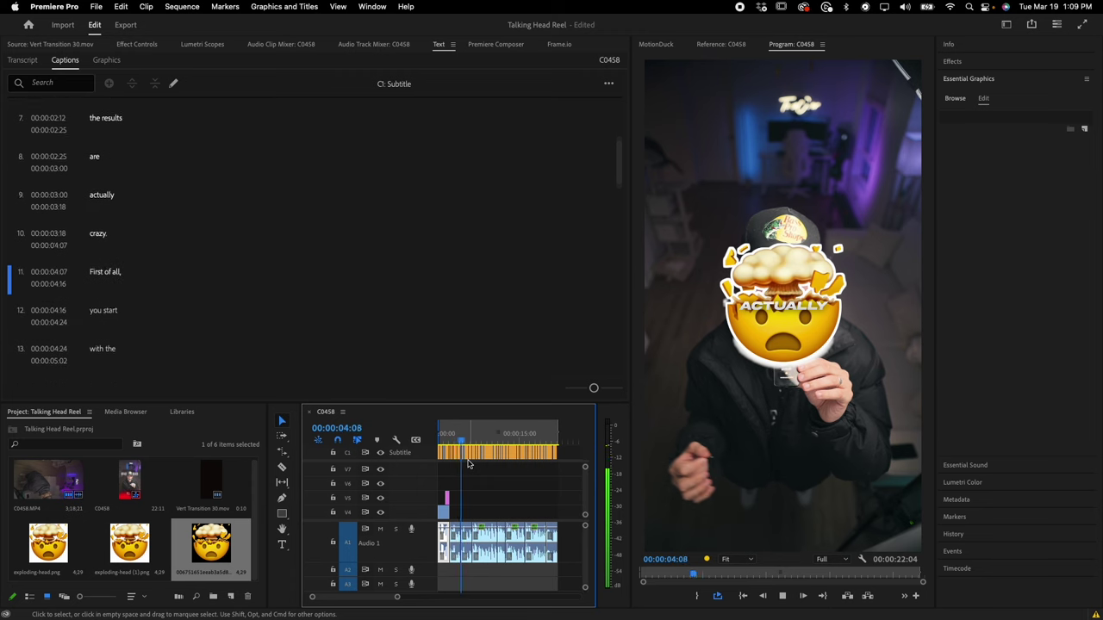
key(space)
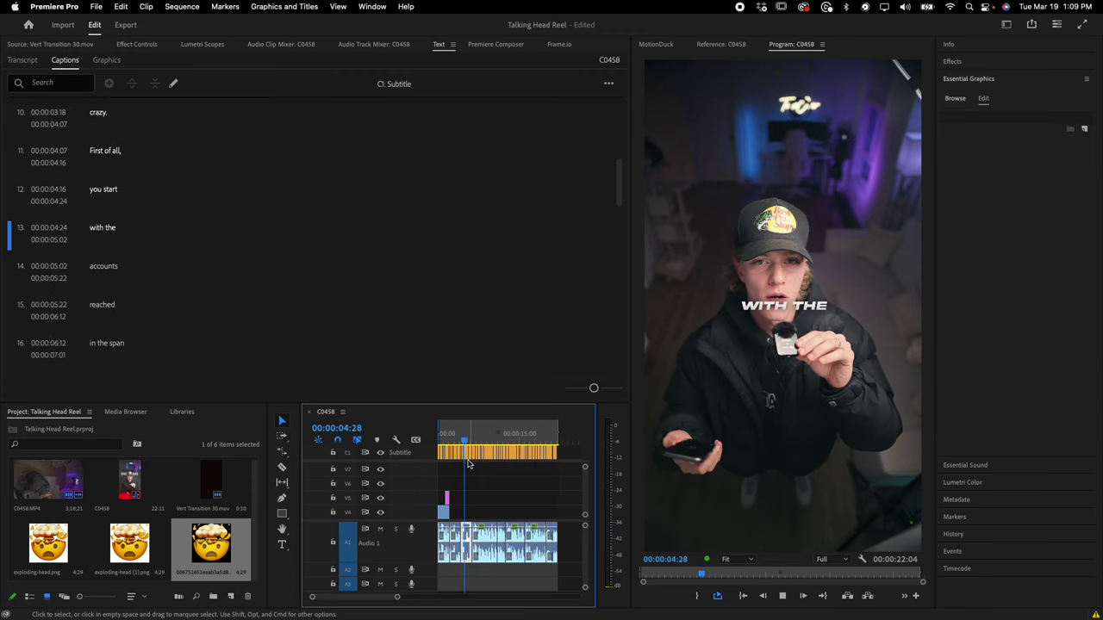
key(space)
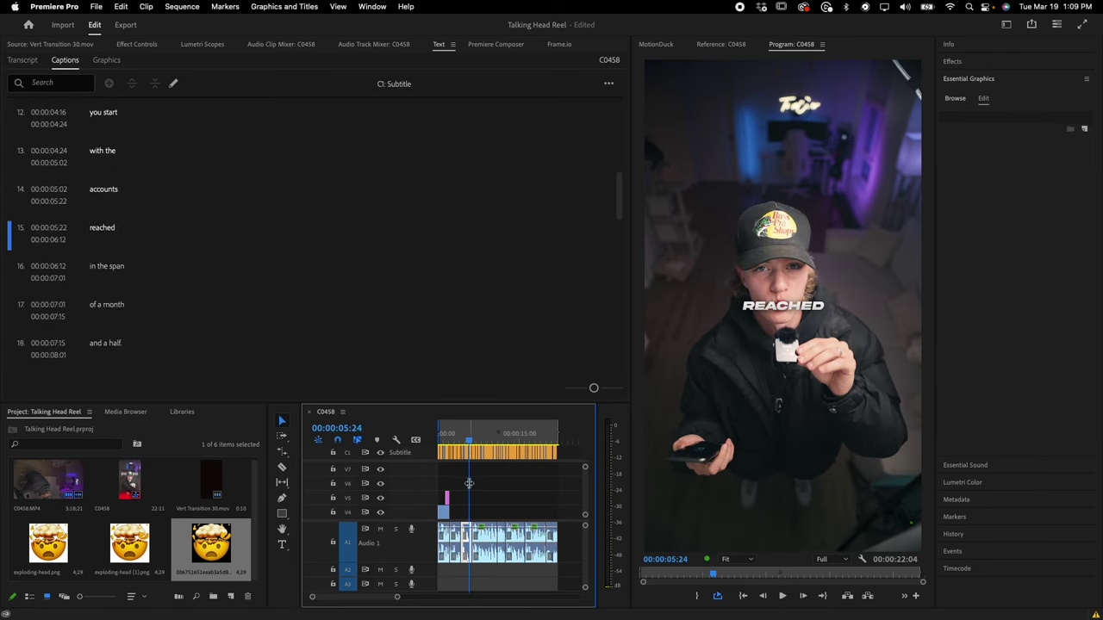
Step: Delete the five captions from "I posted" through "past month" that overlap the opening title text
scroll(455, 470, up, 4)
scroll(452, 472, left, 2)
scroll(481, 483, down, 3)
scroll(482, 484, up, 2)
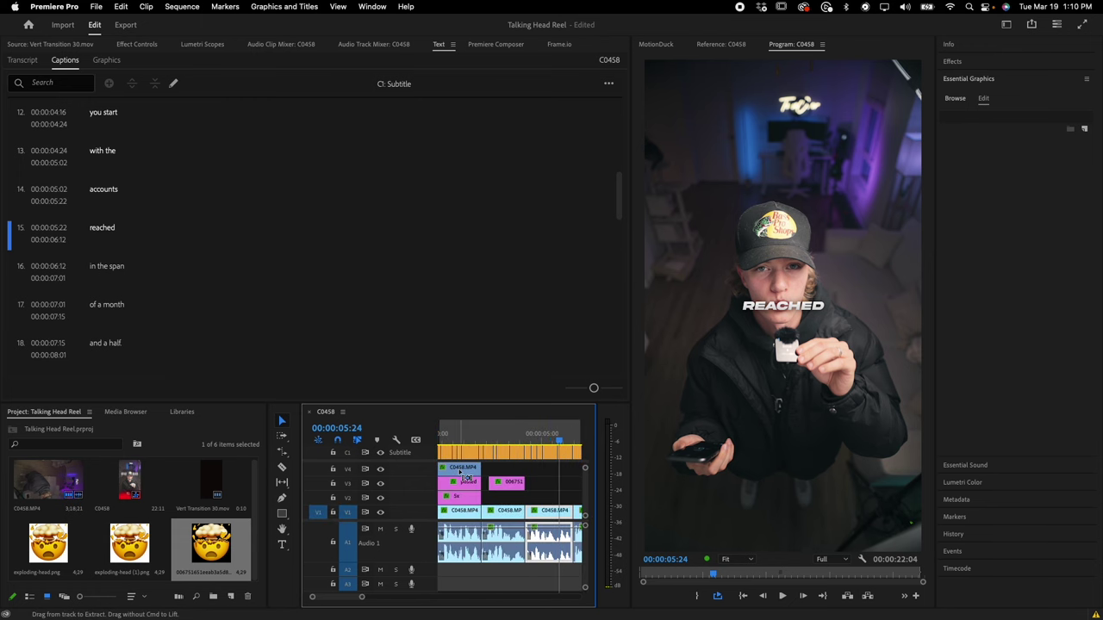
scroll(474, 479, up, 2)
scroll(470, 477, left, 1)
click(478, 453)
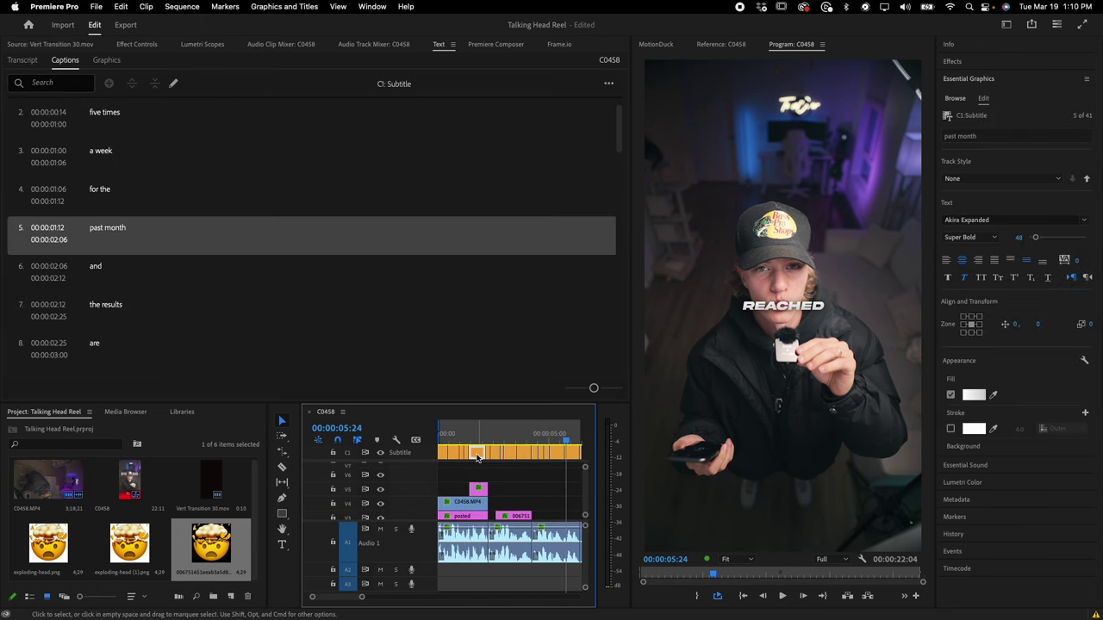
key(BackSpace)
drag(479, 454, 392, 453)
key(BackSpace)
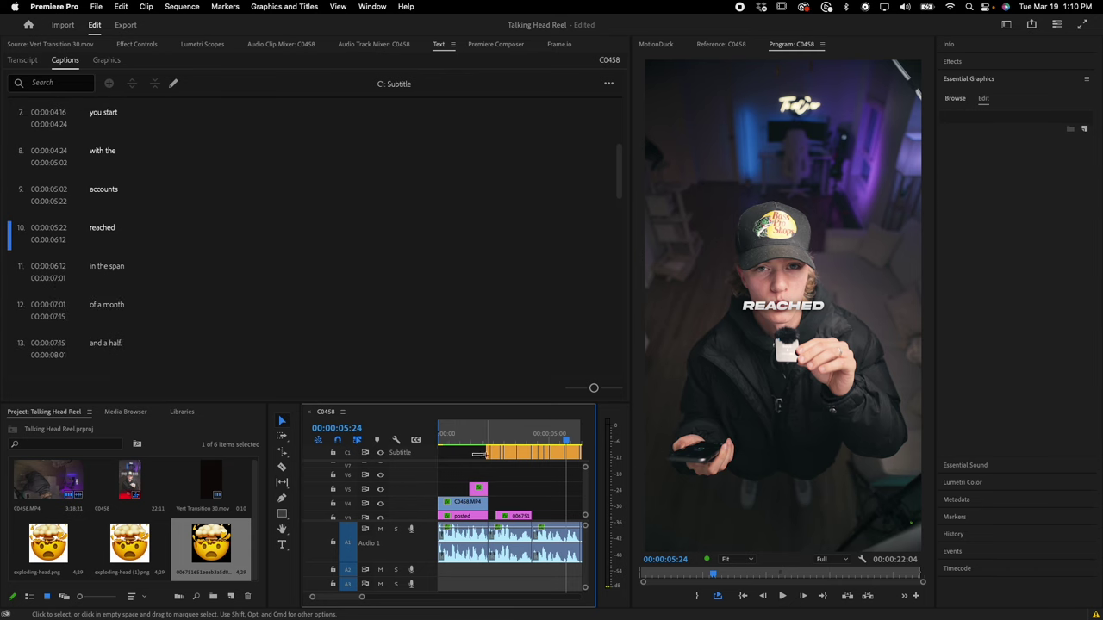
Step: Delete the "and" caption and extend the start of "the results" caption back to 00:00:02:09, where the opening titles end
click(489, 455)
scroll(486, 483, up, 3)
scroll(486, 483, up, 2)
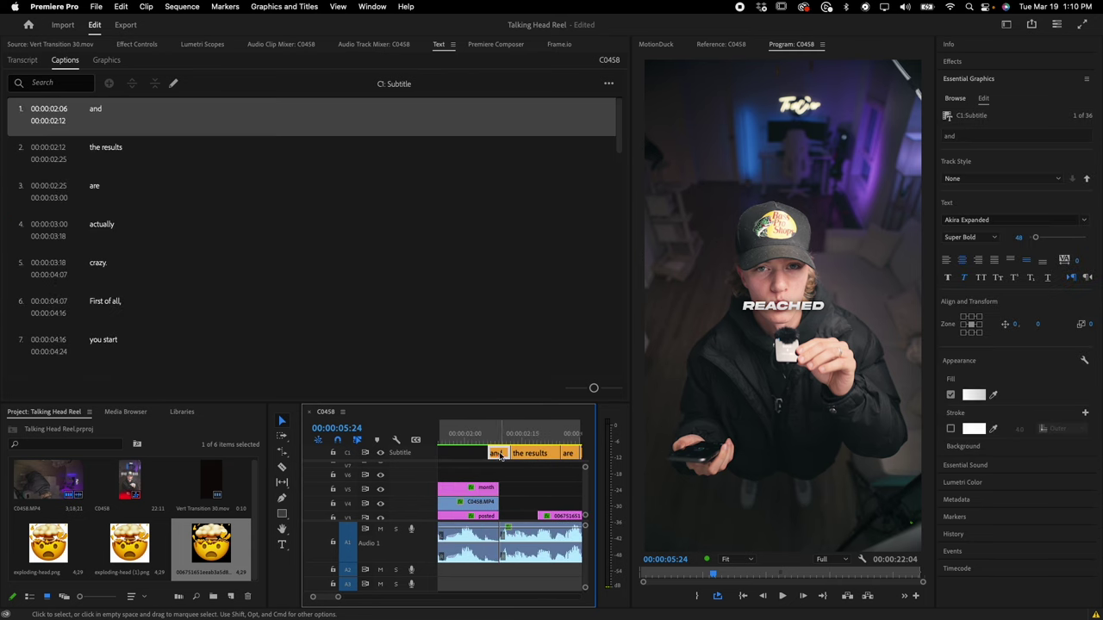
key(BackSpace)
drag(516, 453, 505, 454)
scroll(510, 483, down, 3)
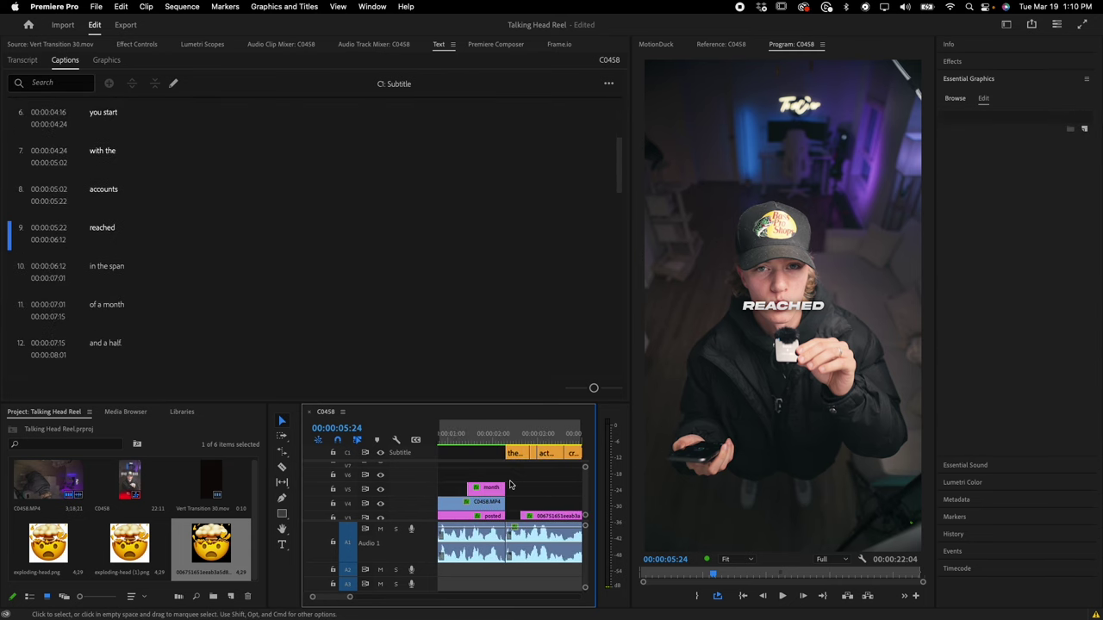
Step: Roll the edit between the "crazy." and "First of all," captions to 00:00:04:08, in line with the end of the emoji graphic
scroll(510, 482, right, 3)
click(474, 440)
scroll(489, 473, down, 3)
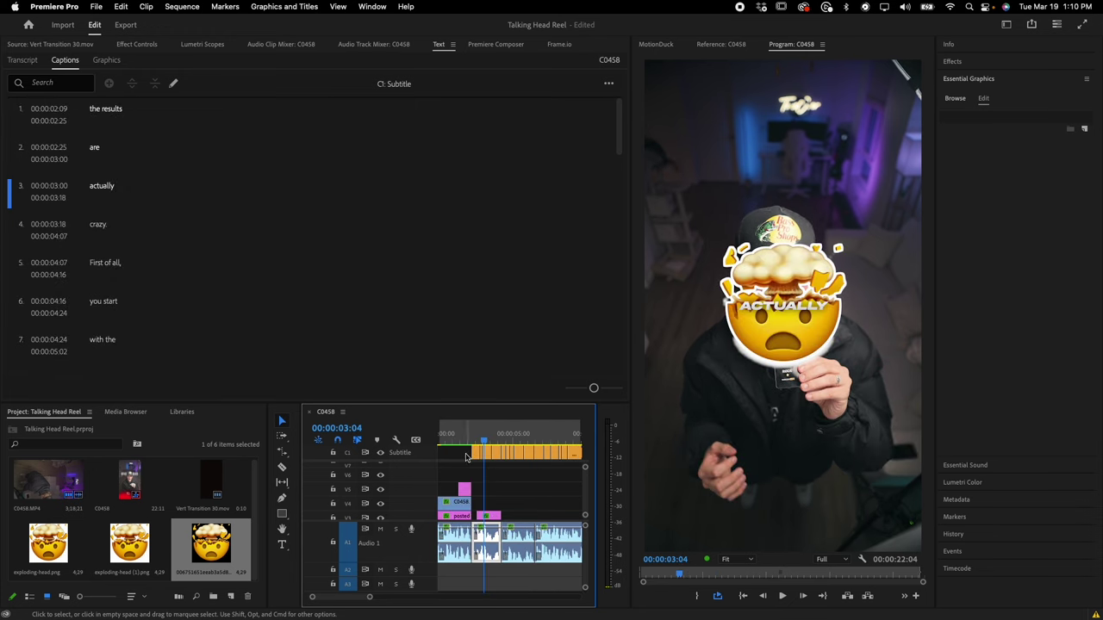
scroll(466, 458, up, 1)
drag(458, 451, 508, 459)
scroll(499, 482, up, 2)
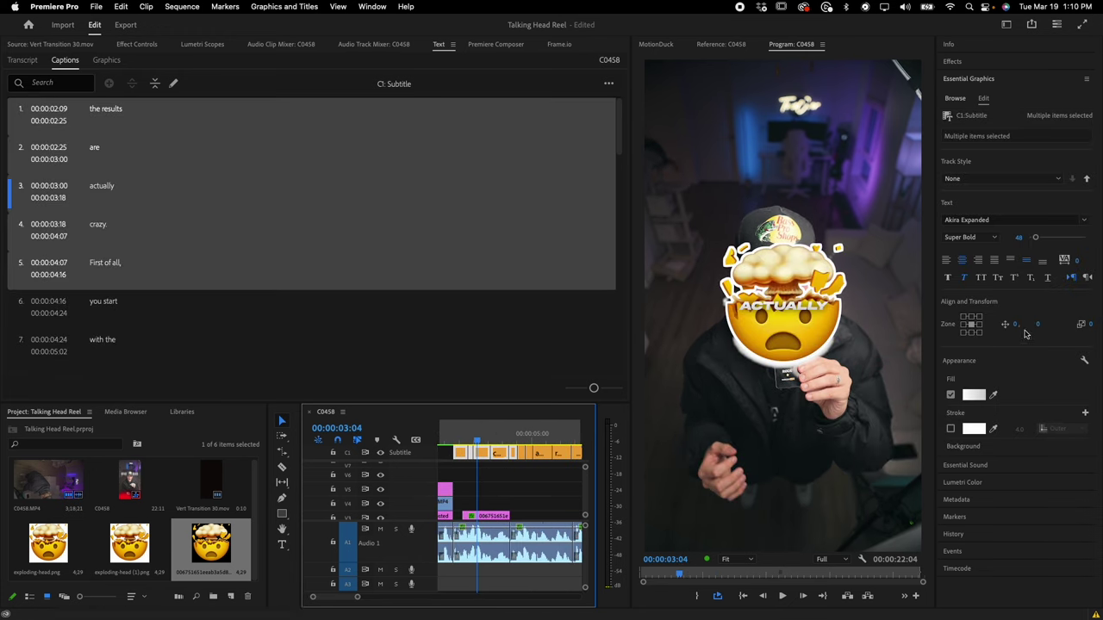
scroll(501, 487, up, 4)
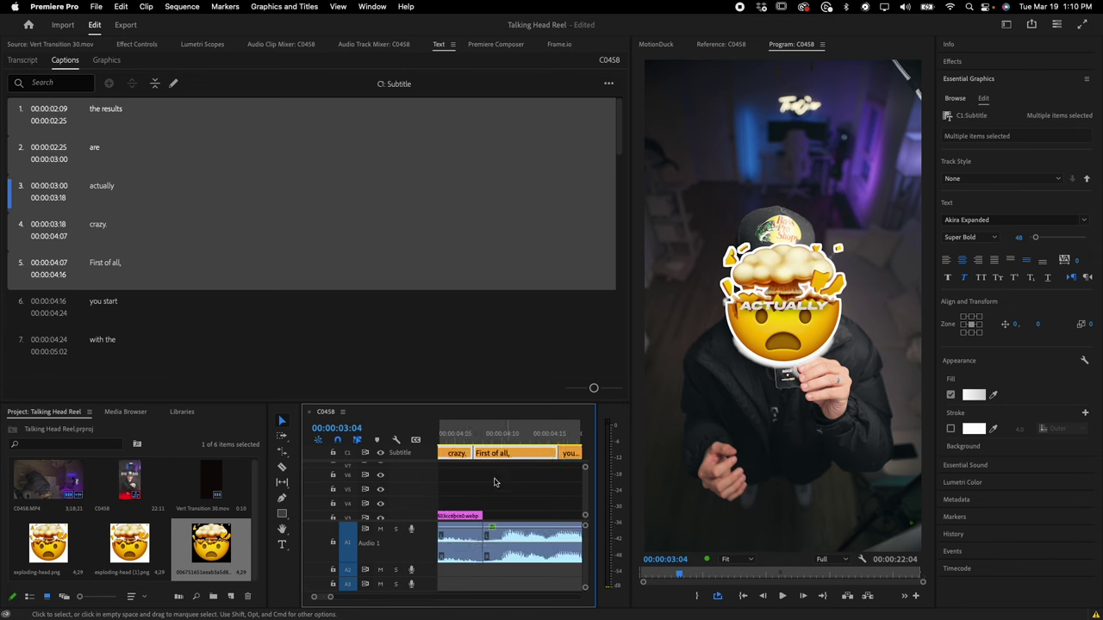
click(492, 479)
mouse_move(476, 454)
mouse_down()
mouse_move(489, 455)
mouse_move(472, 453)
mouse_up()
scroll(509, 487, down, 5)
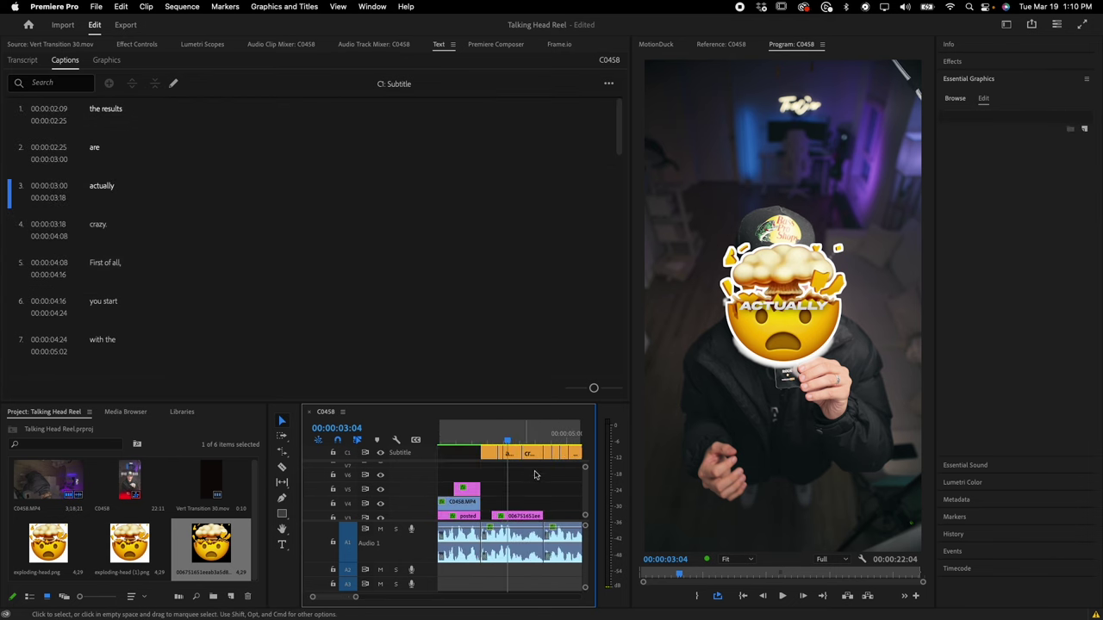
Step: Set the vertical position of the four captions from "the results" through "crazy." to 359, placing them below the emoji
drag(485, 467, 535, 454)
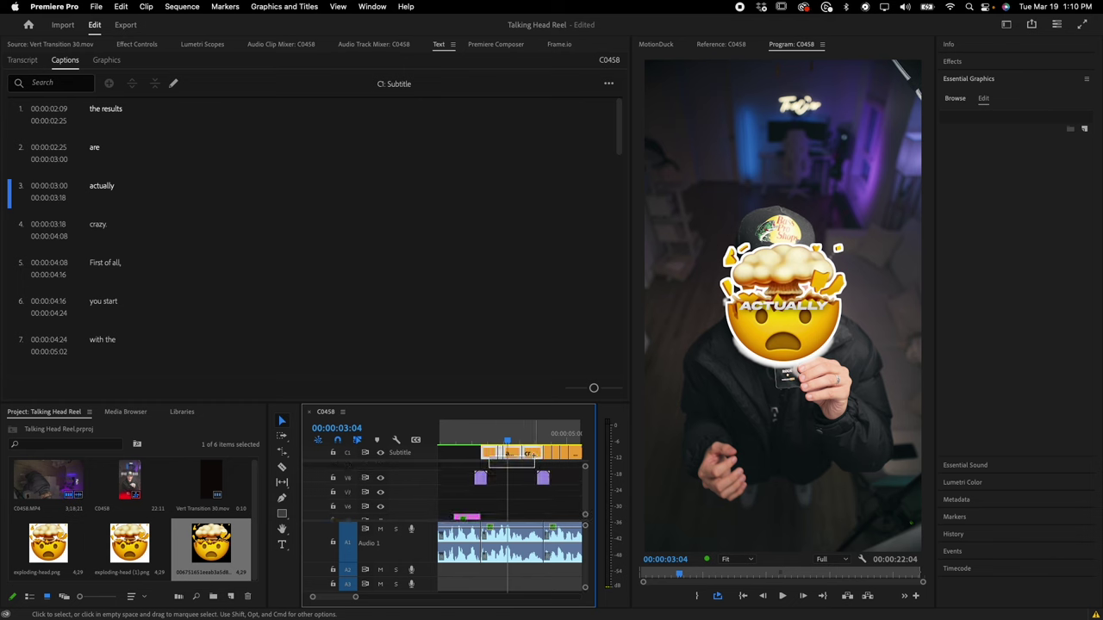
scroll(530, 478, down, 3)
click(1039, 326)
mouse_move(1054, 328)
mouse_down()
mouse_move(1099, 357)
mouse_move(1040, 327)
mouse_move(1073, 329)
mouse_move(1041, 328)
mouse_move(1055, 329)
mouse_up()
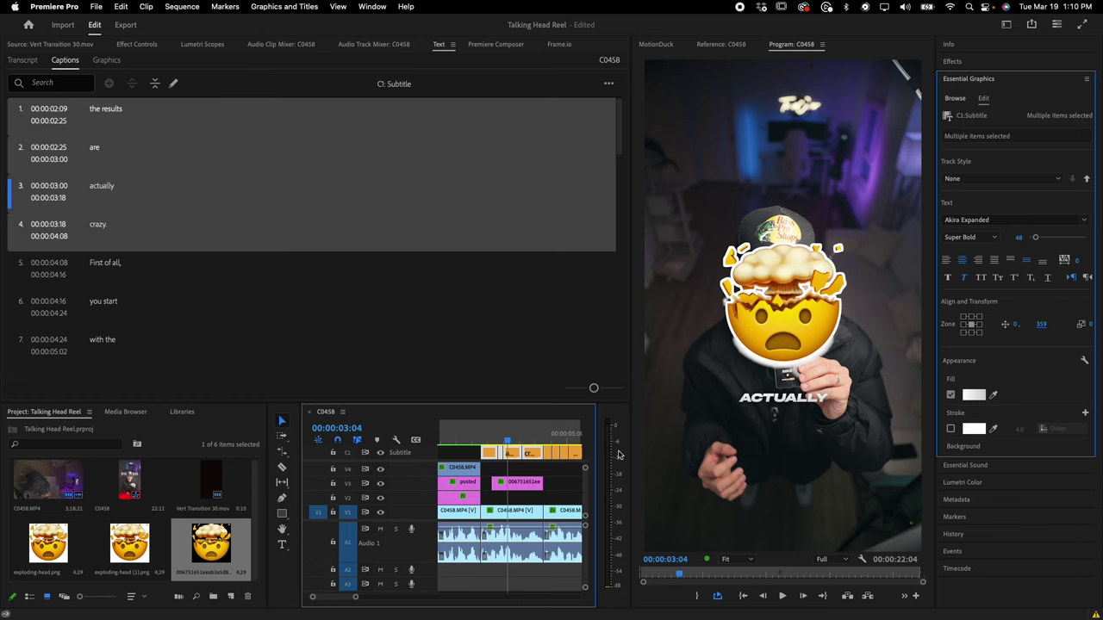
Step: Play the sequence from the opening titles to 00:00:08:12 to check the caption placement, and save the project
click(461, 431)
key(space)
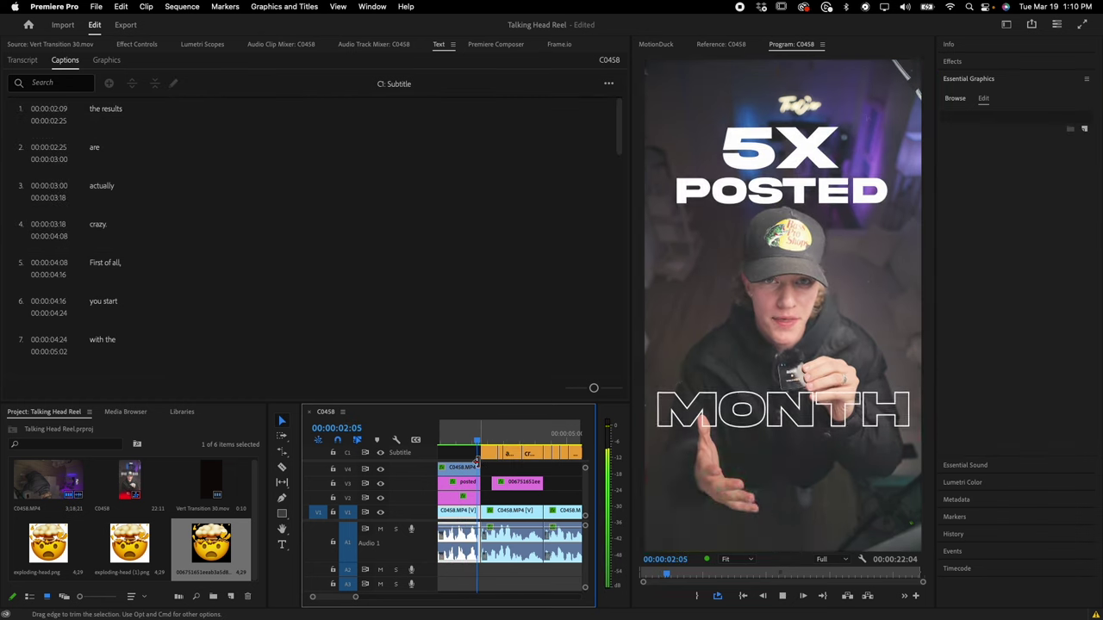
key(space)
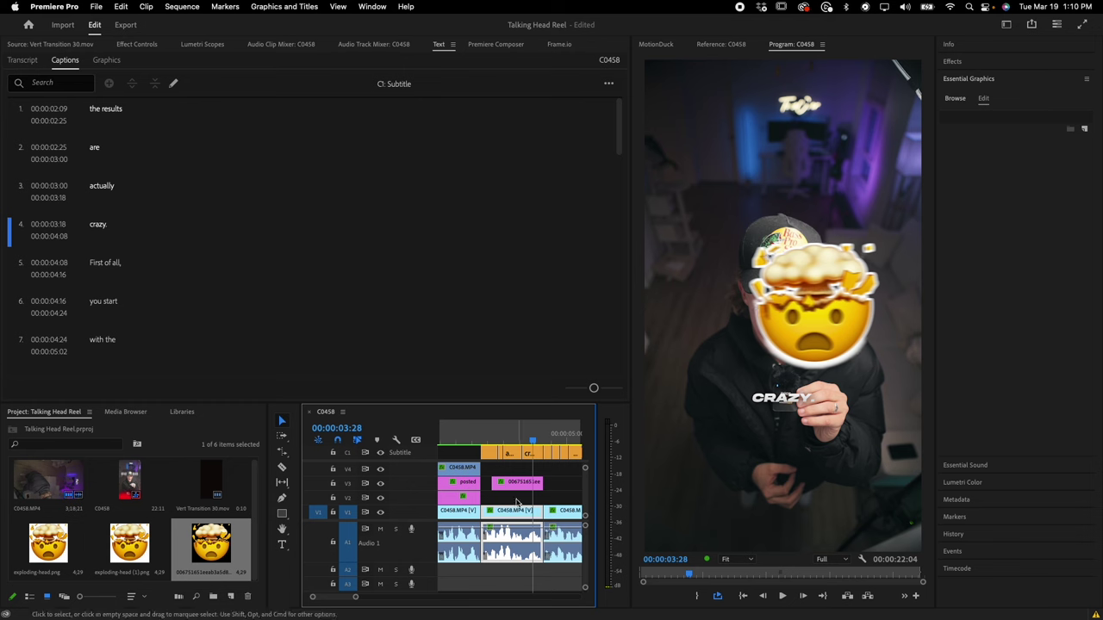
key(space)
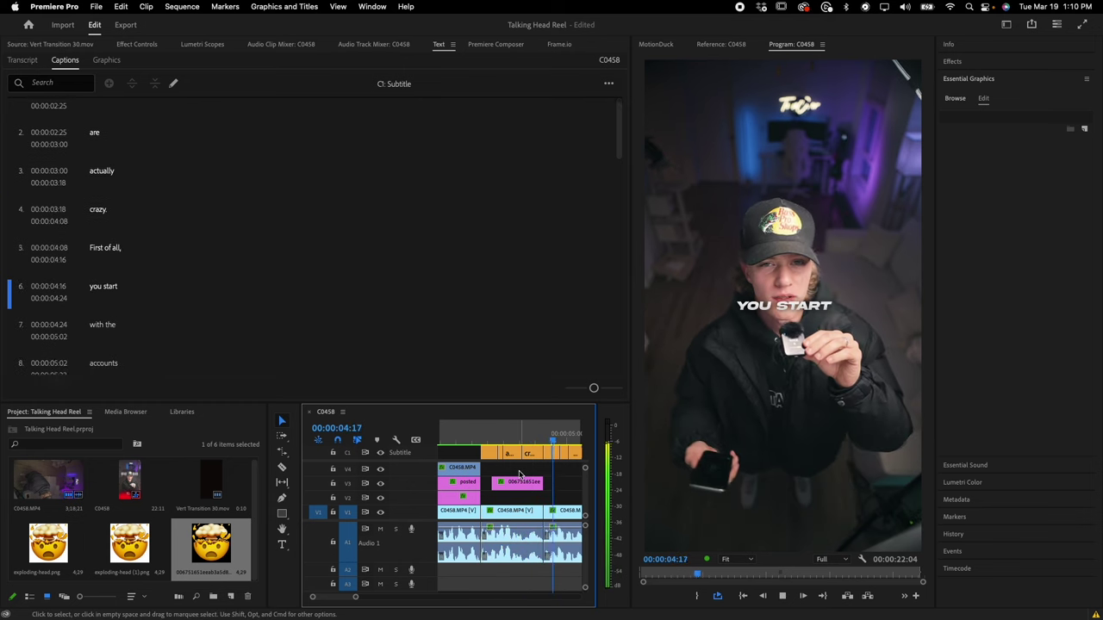
key(space)
key(space)
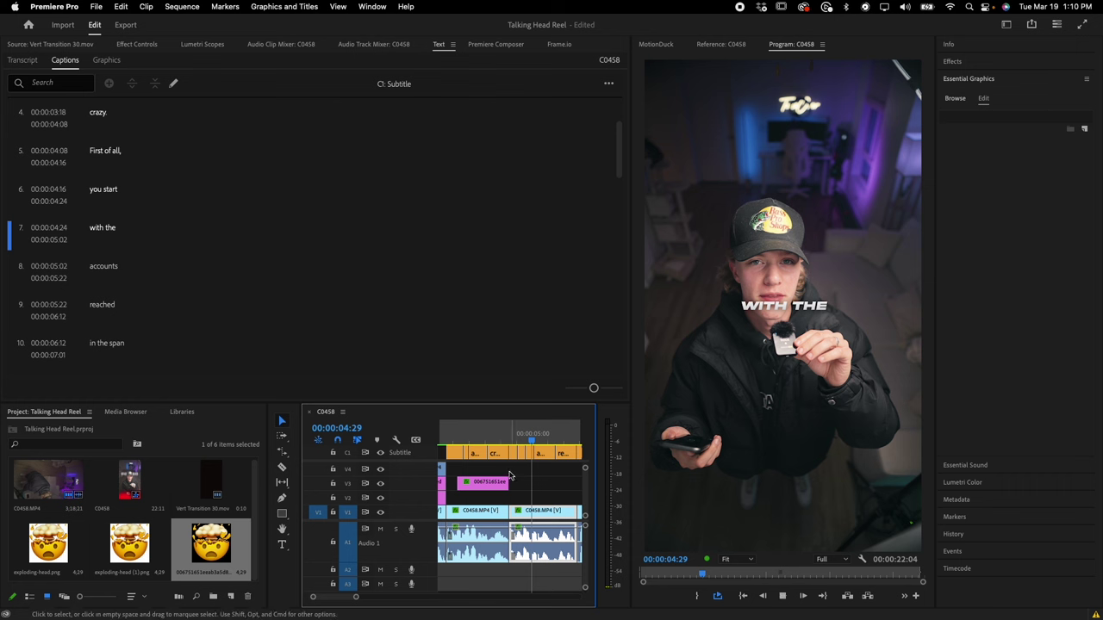
scroll(527, 473, down, 4)
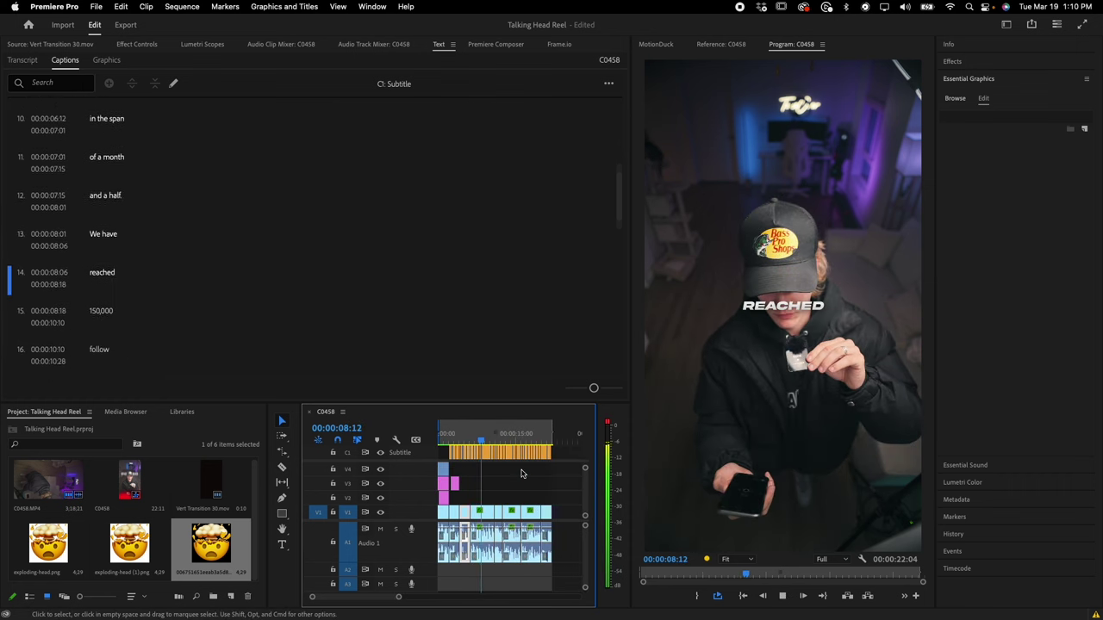
key(space)
key(super+s)
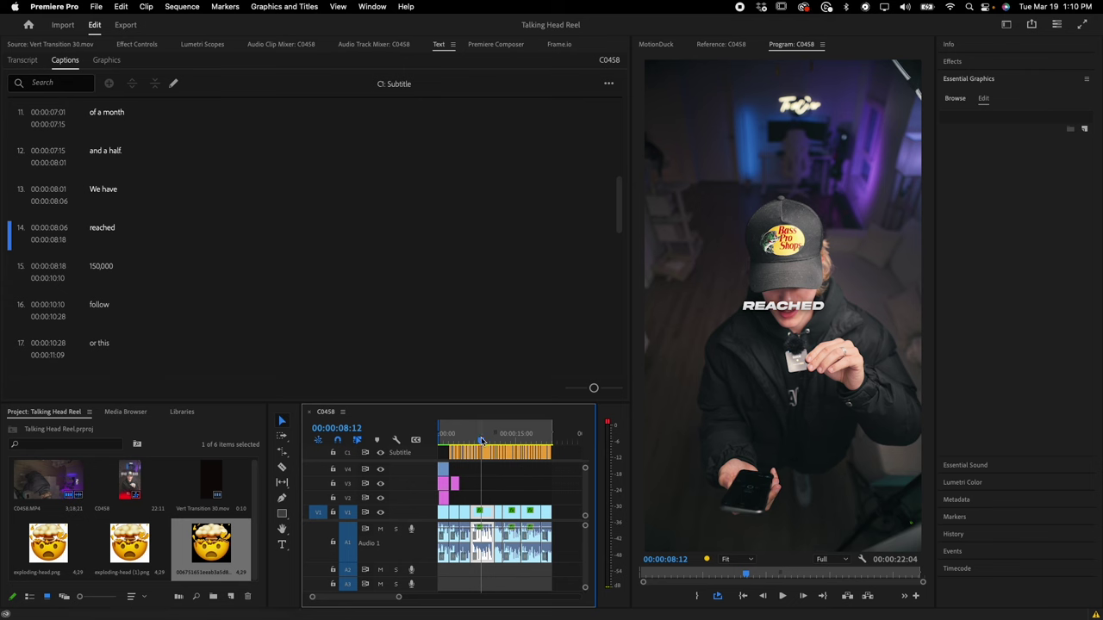
Step: Play onward and roll the edit between the "follow" and "or this" captions to the clip cut at 00:00:11:00
key(space)
key(=)
key(=)
key(=)
key(=)
click(503, 442)
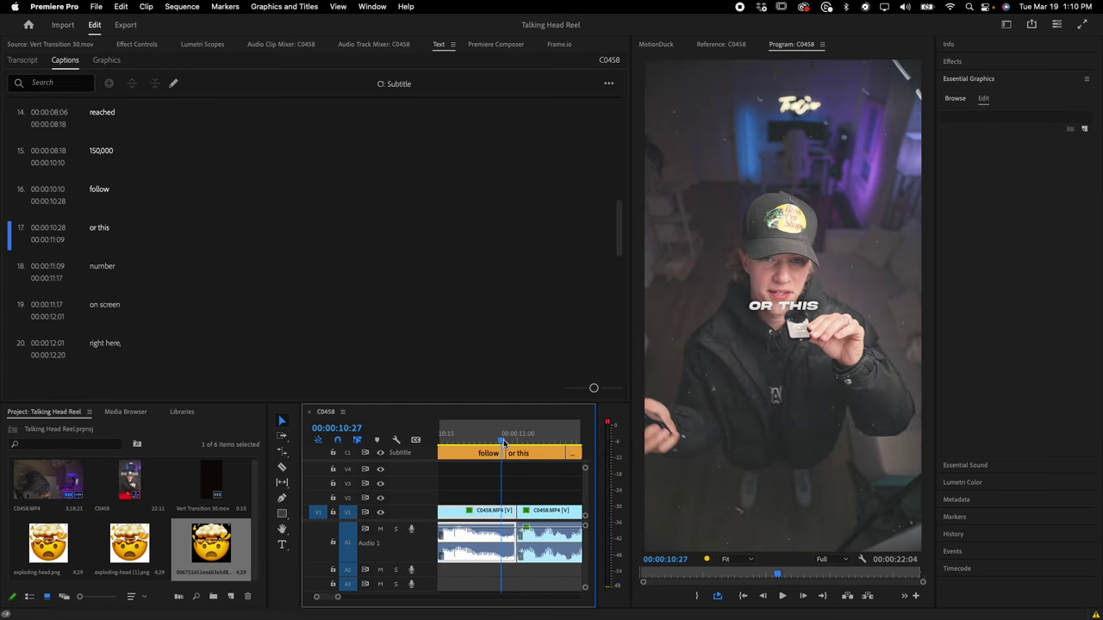
drag(509, 442, 517, 452)
Step: Roll the edit between the "right here," and "and I even" captions to the clip cut at 00:00:12:17
scroll(522, 498, right, 5)
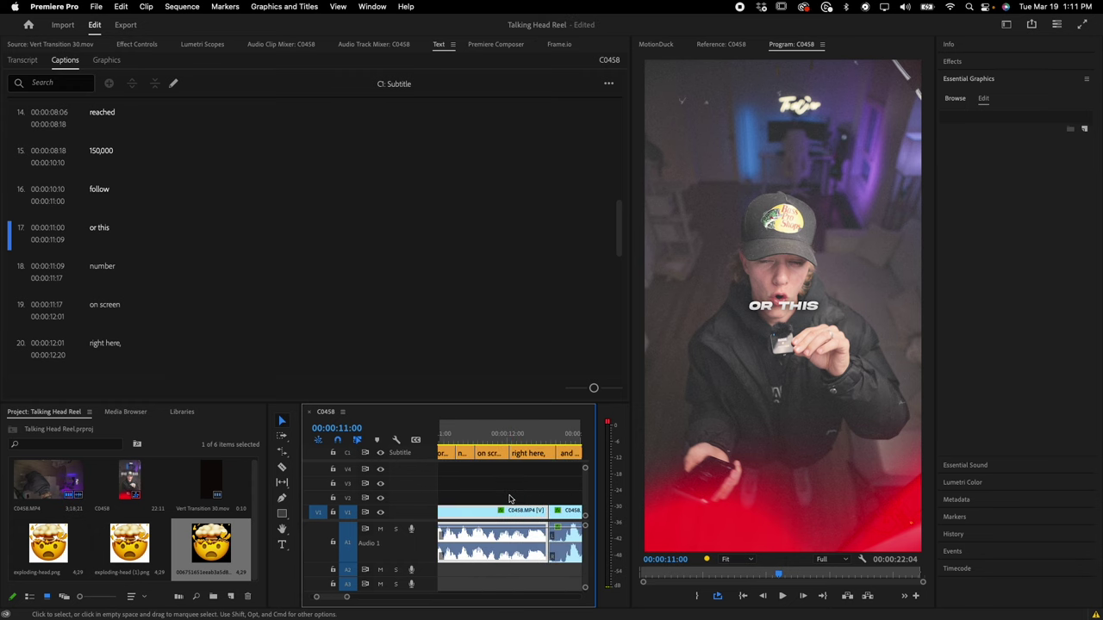
scroll(543, 483, up, 3)
drag(567, 454, 521, 455)
scroll(515, 481, down, 3)
scroll(512, 482, right, 3)
click(492, 450)
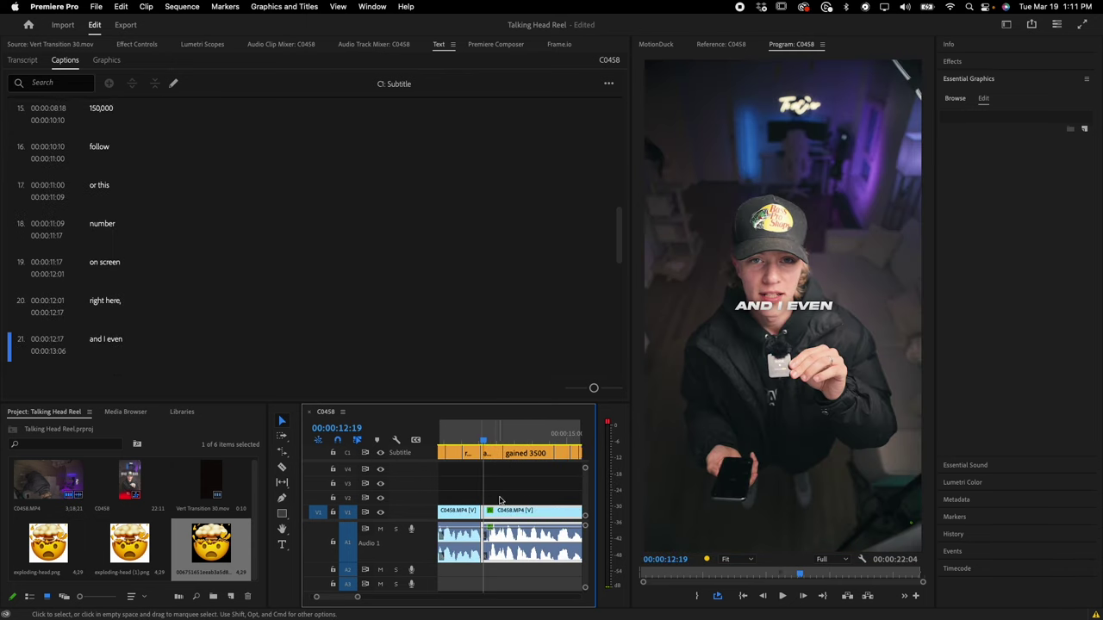
Step: Align the end of the "followers." caption and the start of "Now, I'm" with the clip cut at 00:00:16:05
scroll(480, 493, right, 3)
scroll(480, 493, right, 3)
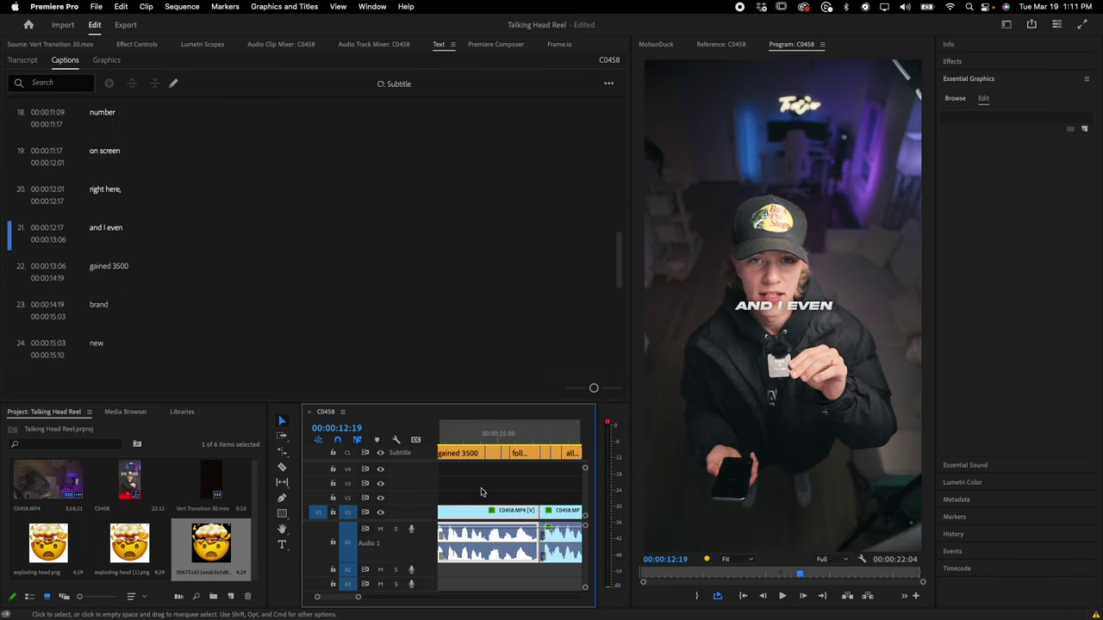
scroll(545, 485, up, 3)
click(530, 435)
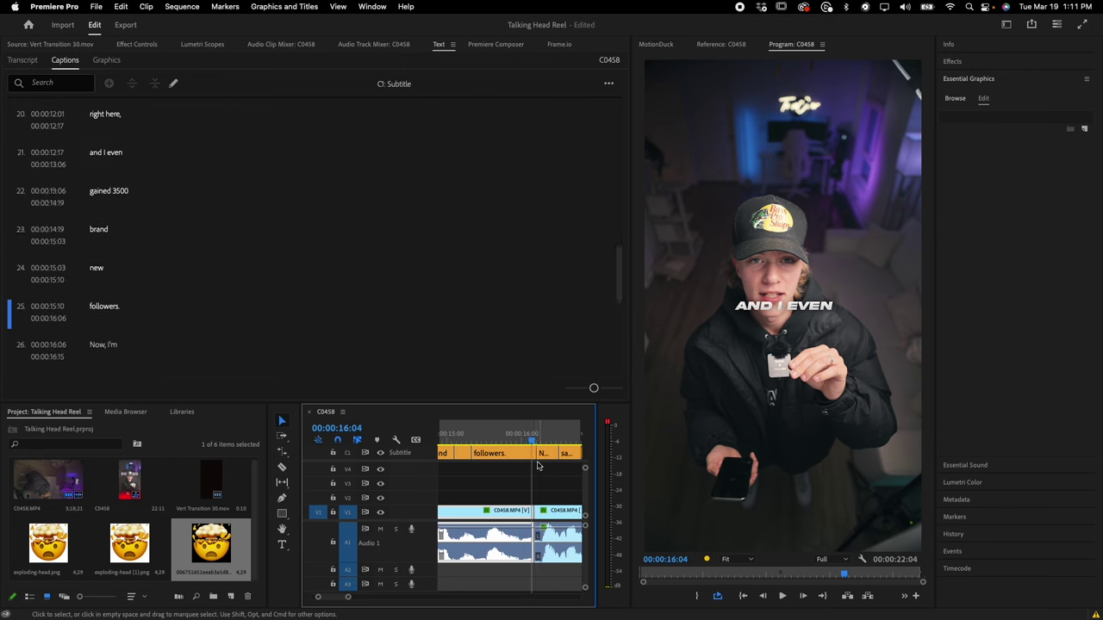
scroll(540, 463, up, 4)
key(Right)
drag(516, 453, 515, 454)
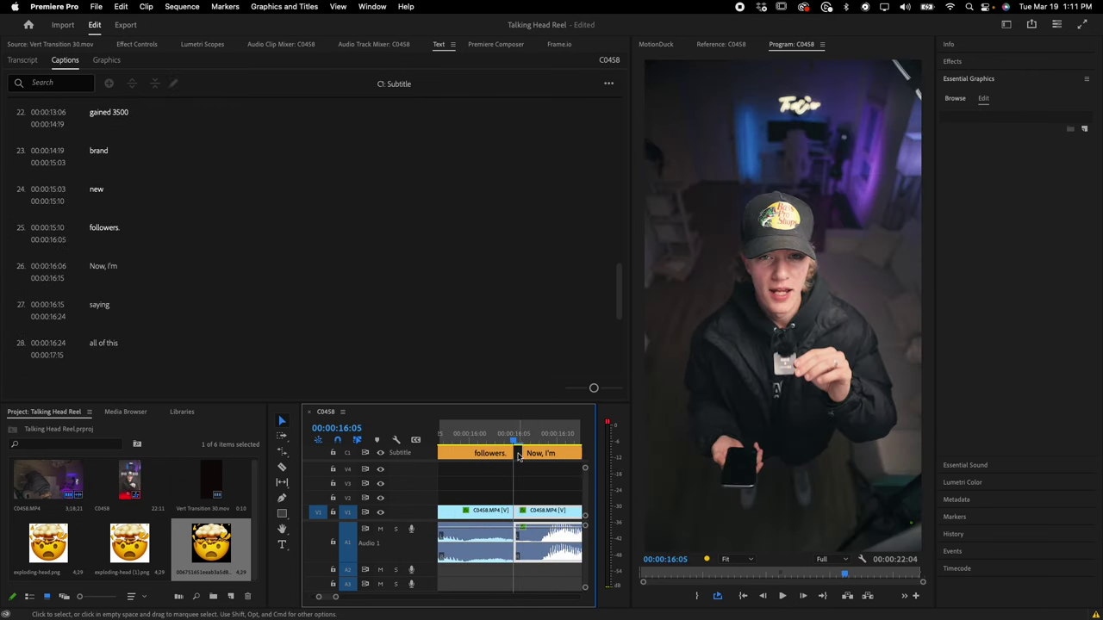
Step: Roll the edit between the "lesson." and "Consistency" captions to the clip cut at 00:00:20:02
scroll(514, 472, down, 5)
scroll(514, 472, down, 8)
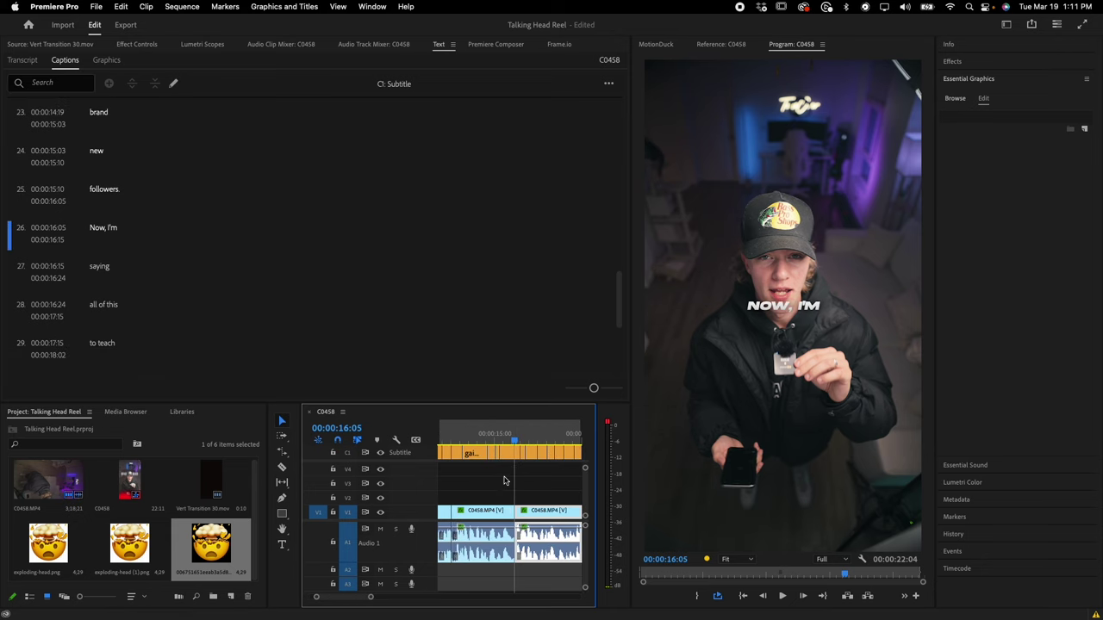
scroll(482, 469, up, 1)
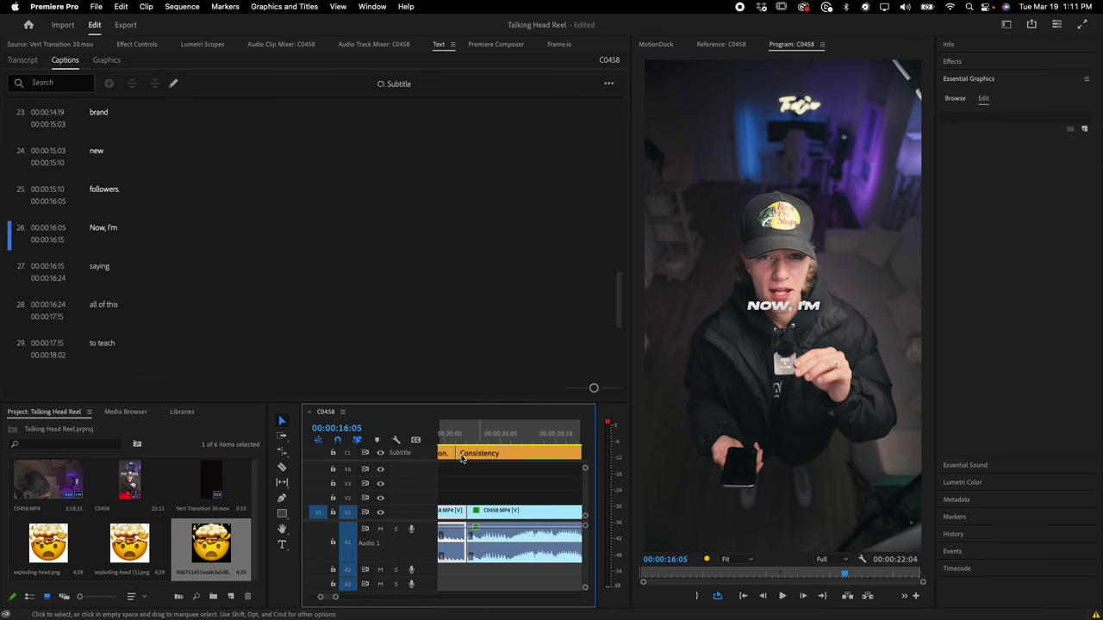
drag(465, 454, 480, 443)
click(469, 436)
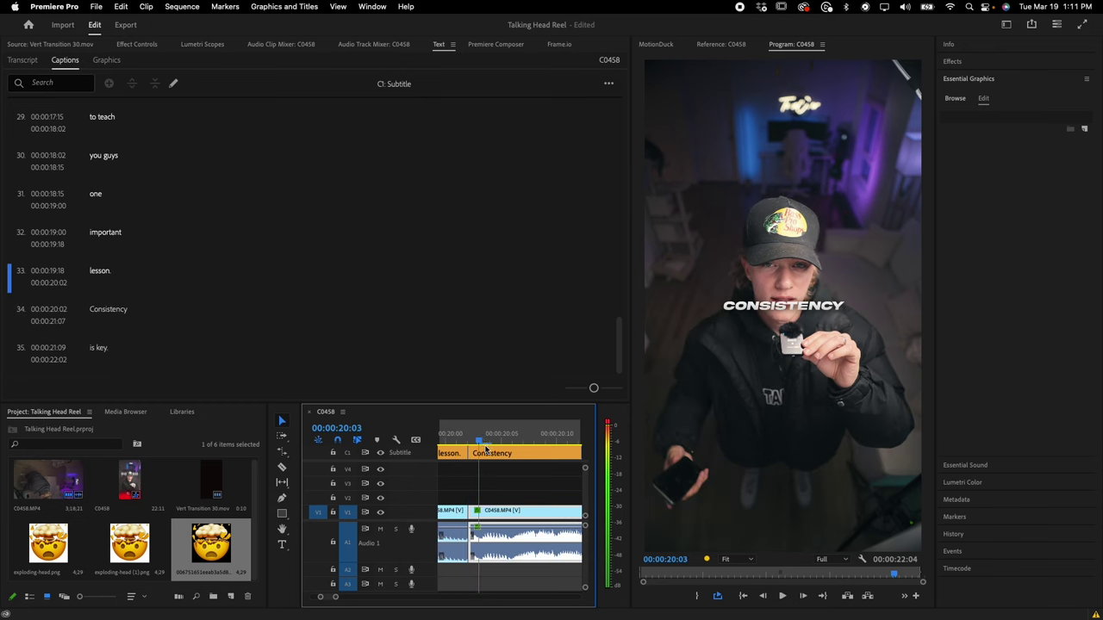
Step: Extend the "Consistency" caption to 00:00:21:09 and the "is key." caption to the sequence end at 00:00:22:04
scroll(488, 468, down, 5)
scroll(515, 454, up, 4)
mouse_move(519, 454)
mouse_down()
mouse_move(563, 456)
mouse_move(537, 457)
mouse_up()
scroll(523, 468, down, 3)
scroll(522, 468, right, 1)
scroll(539, 468, up, 3)
scroll(537, 468, up, 1)
scroll(532, 458, down, 5)
scroll(527, 454, down, 3)
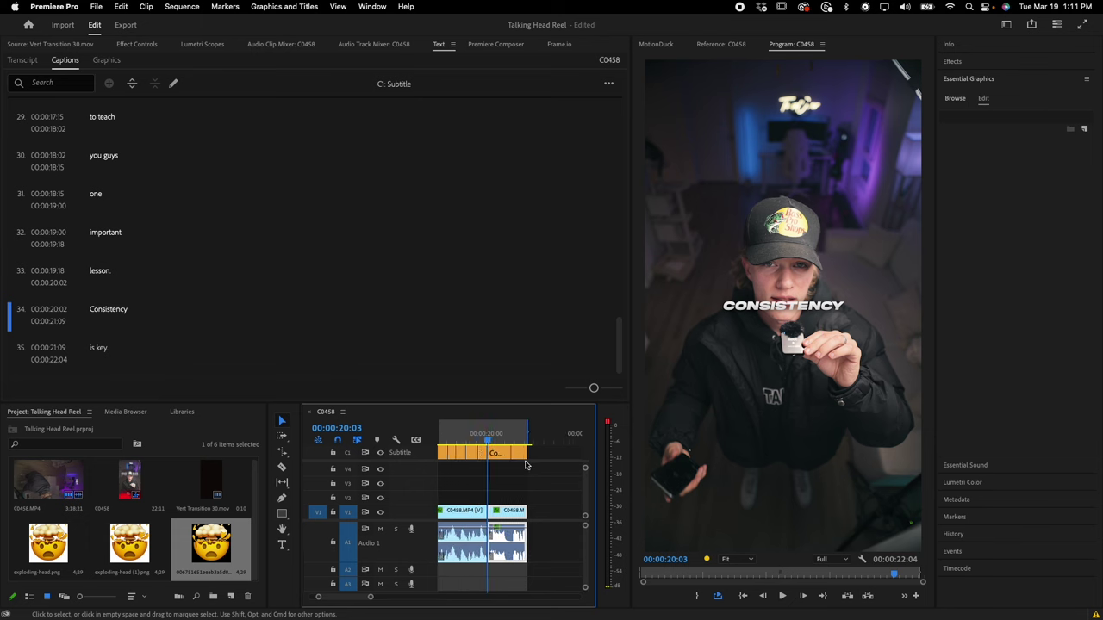
scroll(466, 456, up, 3)
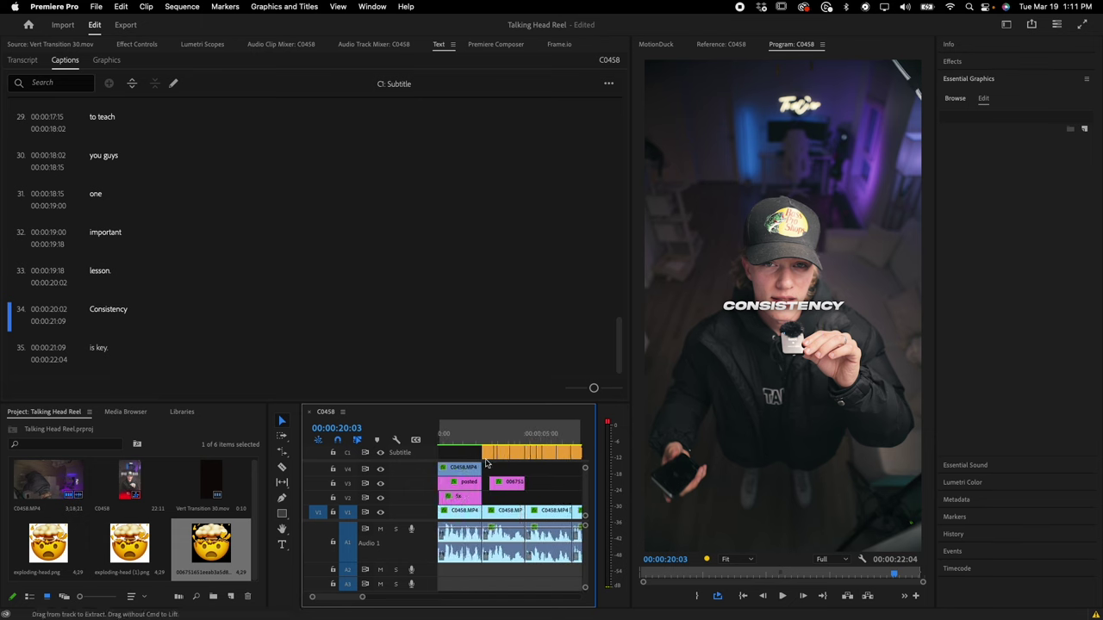
scroll(469, 483, up, 1)
scroll(469, 488, down, 5)
drag(500, 435, 485, 437)
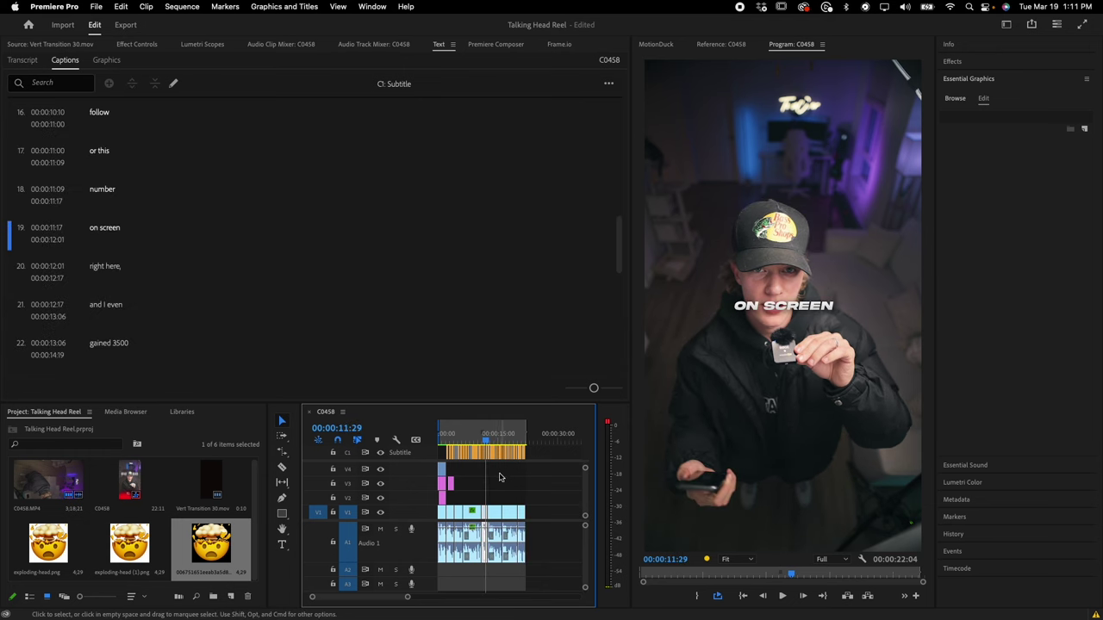
scroll(495, 493, up, 3)
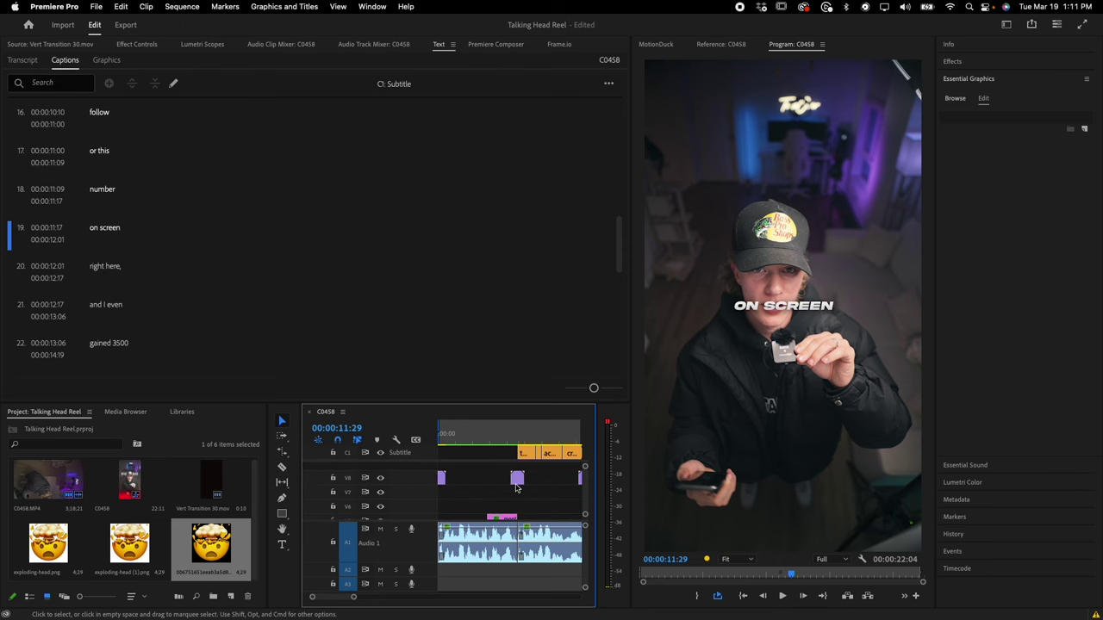
Step: Add the SFX-TakeOver Click sound effect from the Premiere Composer user library to the sequence at 00:00:02:05
click(514, 435)
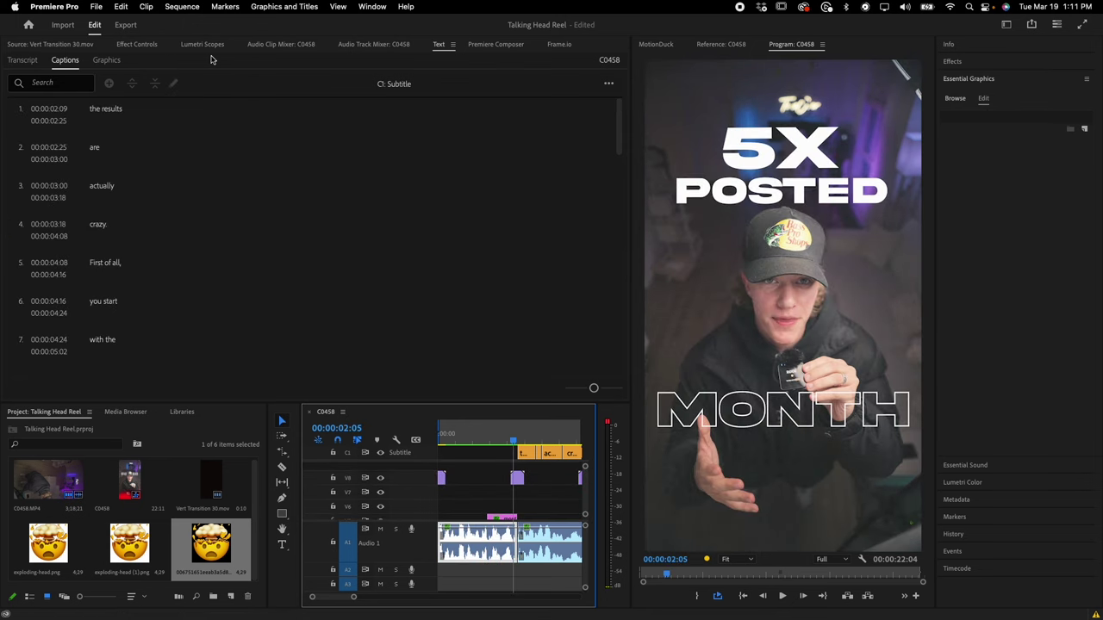
click(496, 44)
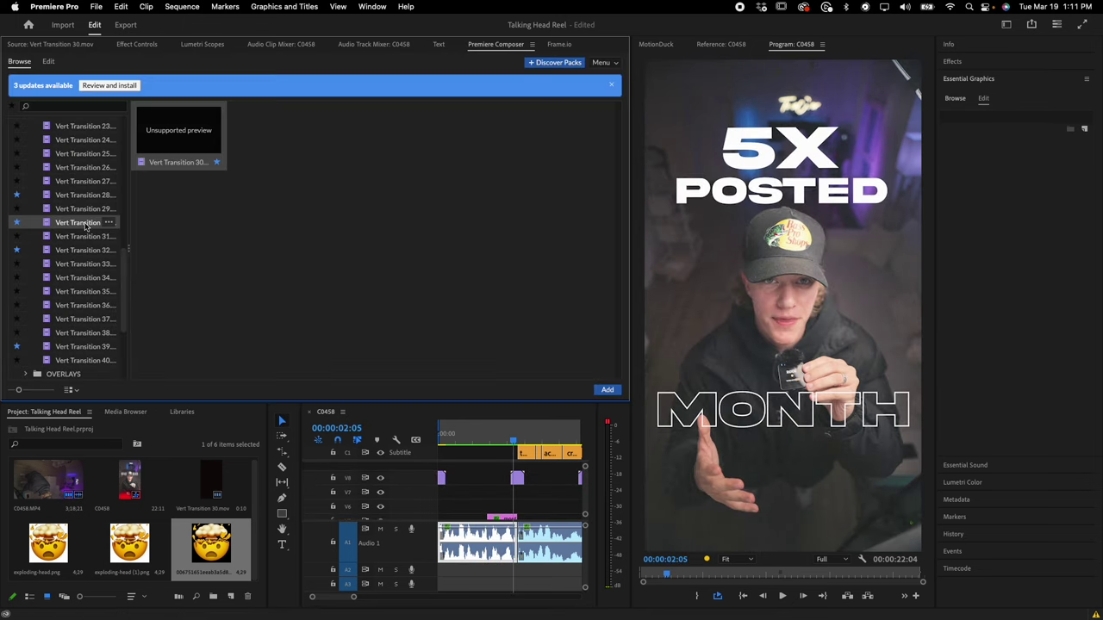
scroll(86, 226, up, 3)
drag(125, 247, 131, 144)
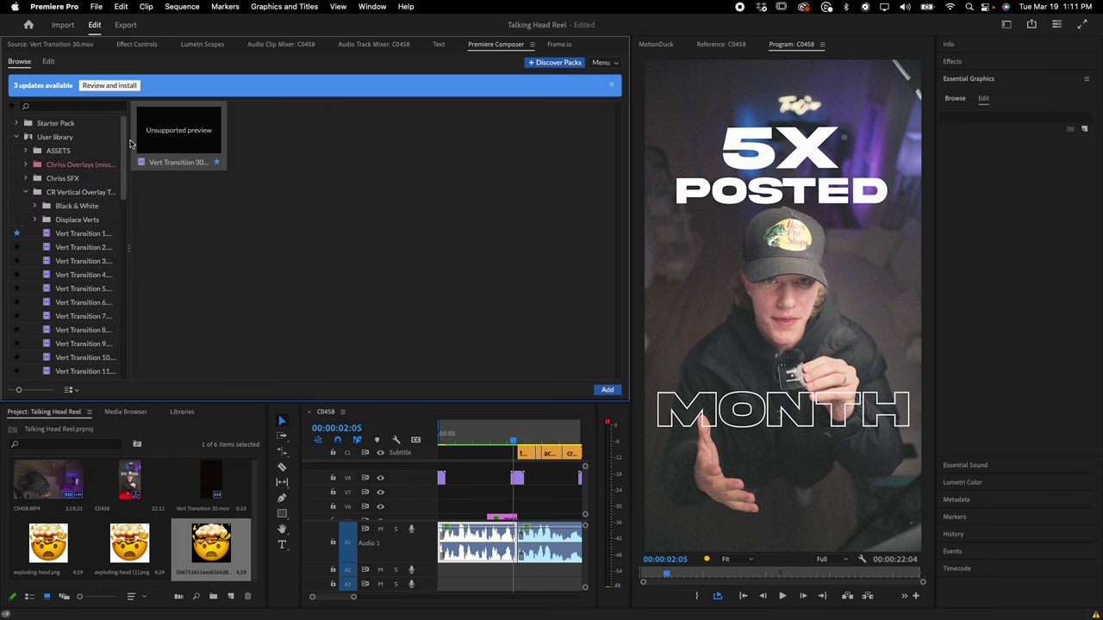
click(27, 192)
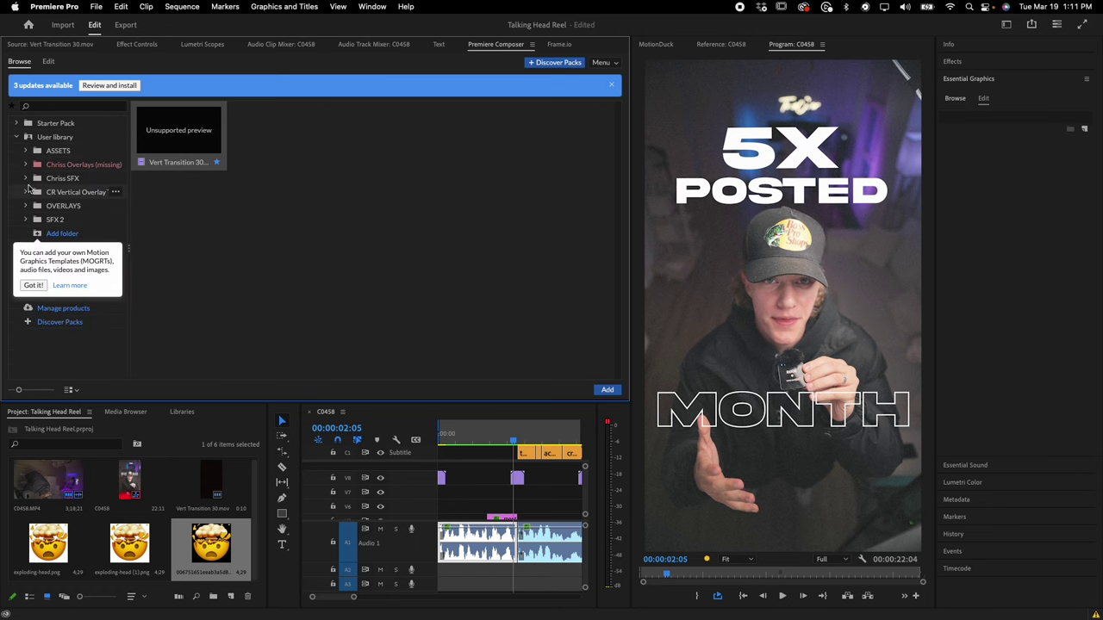
click(49, 181)
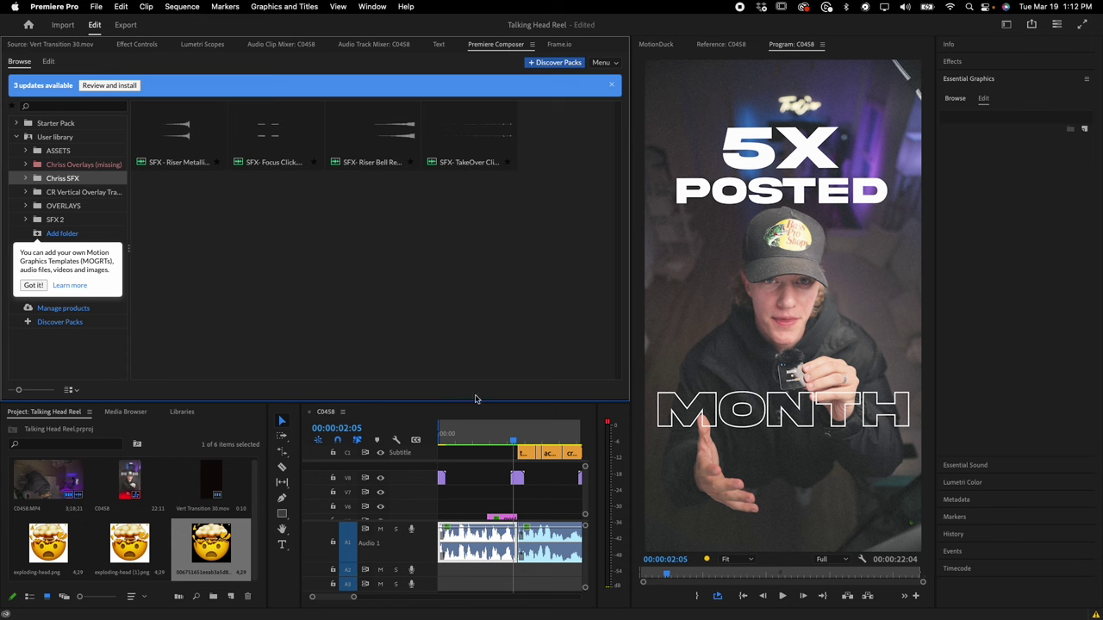
scroll(508, 496, down, 3)
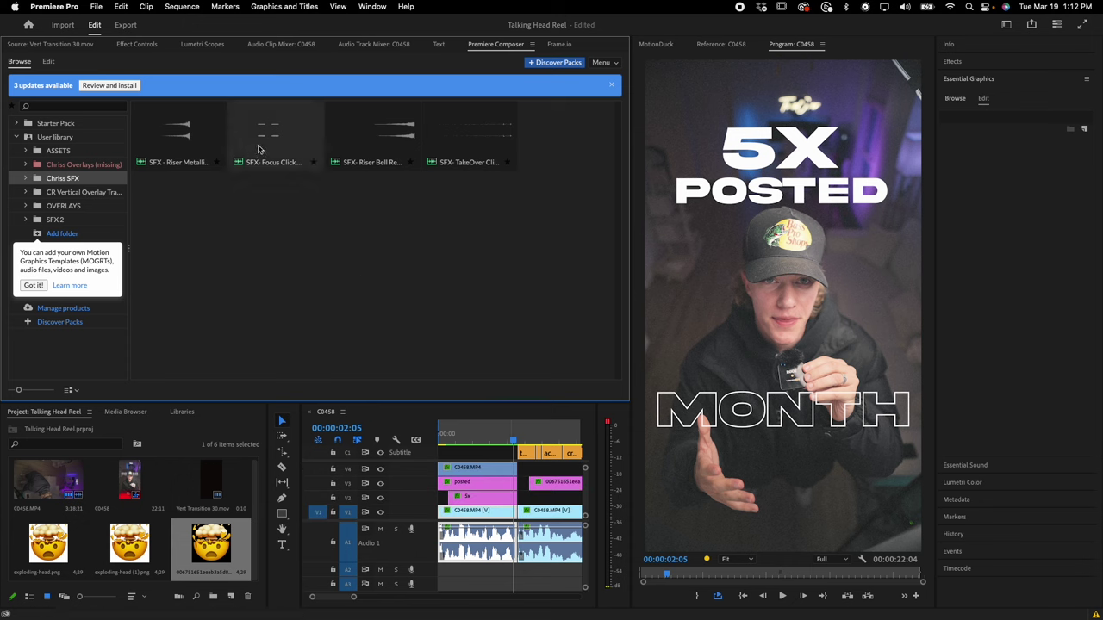
click(473, 148)
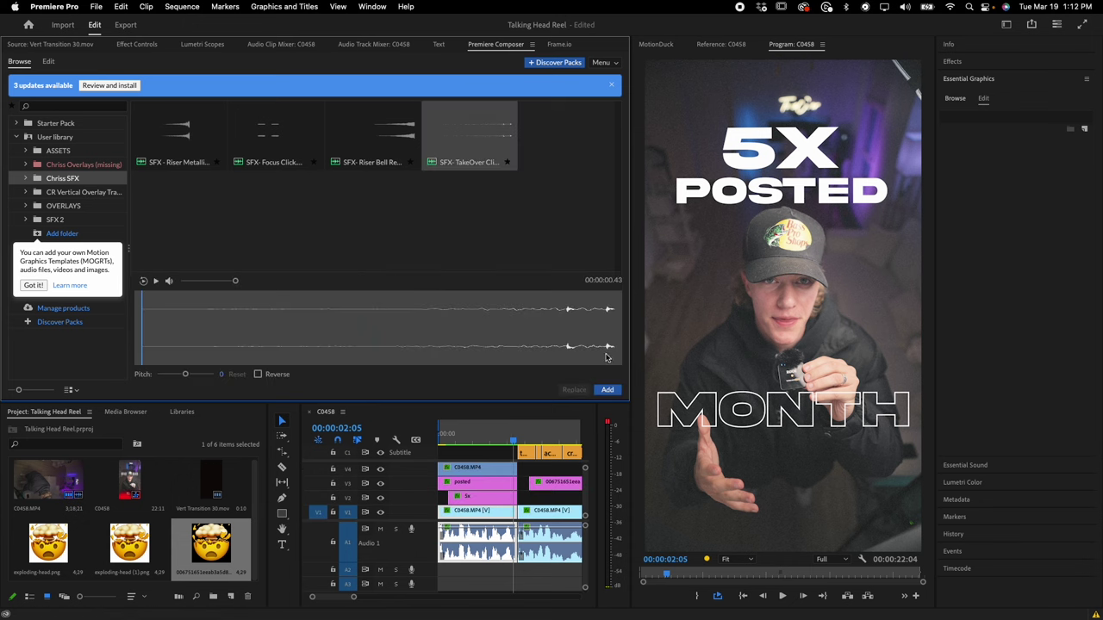
click(608, 390)
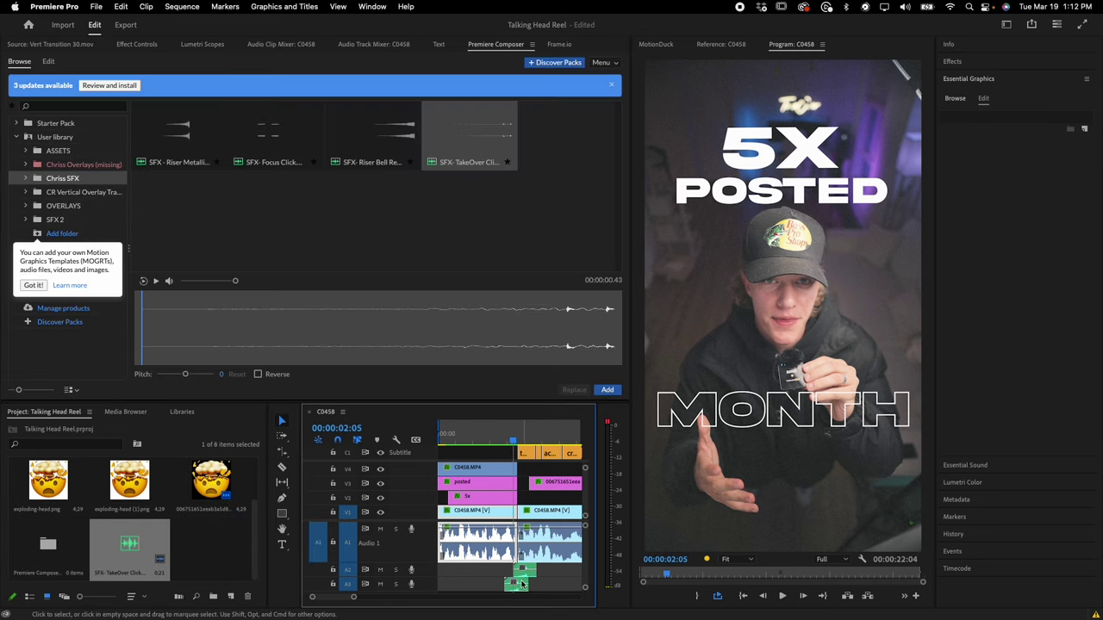
Step: Move the sound effect earlier on audio track A2 so it is centred on the cut at 00:00:02:09
drag(524, 569, 518, 586)
click(525, 574)
scroll(524, 574, up, 4)
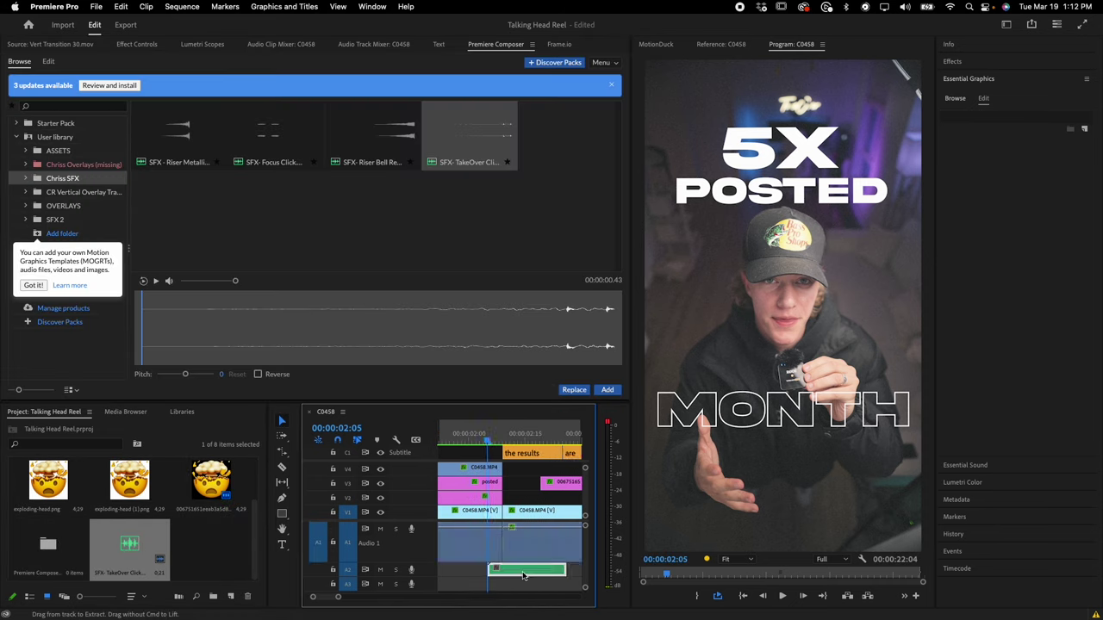
drag(534, 574, 516, 583)
scroll(500, 485, up, 3)
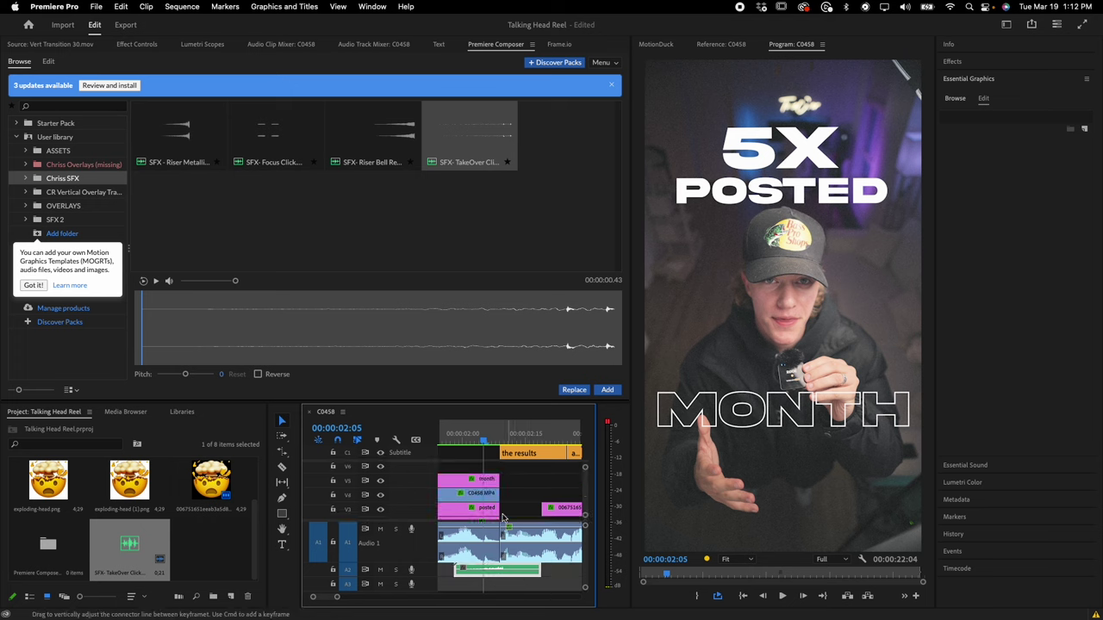
Step: Duplicate the click sound effect on audio track A2 beneath the next V8 transition clip, around 00:00:04
key(=)
key(-)
key(-)
key(-)
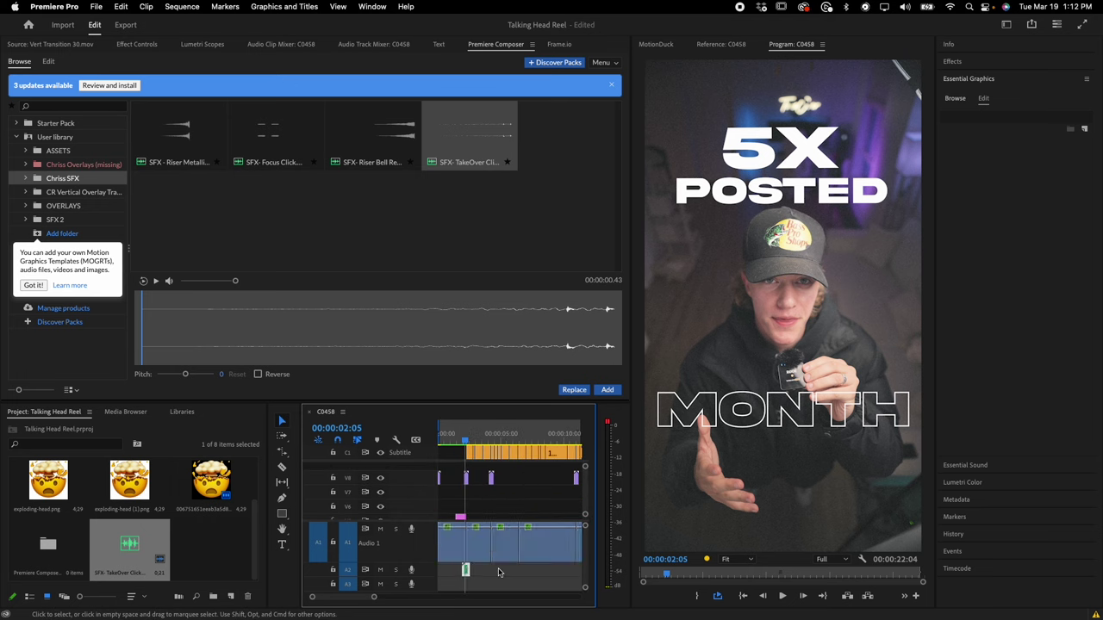
drag(465, 573, 538, 579)
key(=)
key(=)
Step: Place another copy of the click sound effect on A2 beneath the V8 transition clip around 00:00:11
key(minus)
key(minus)
key(minus)
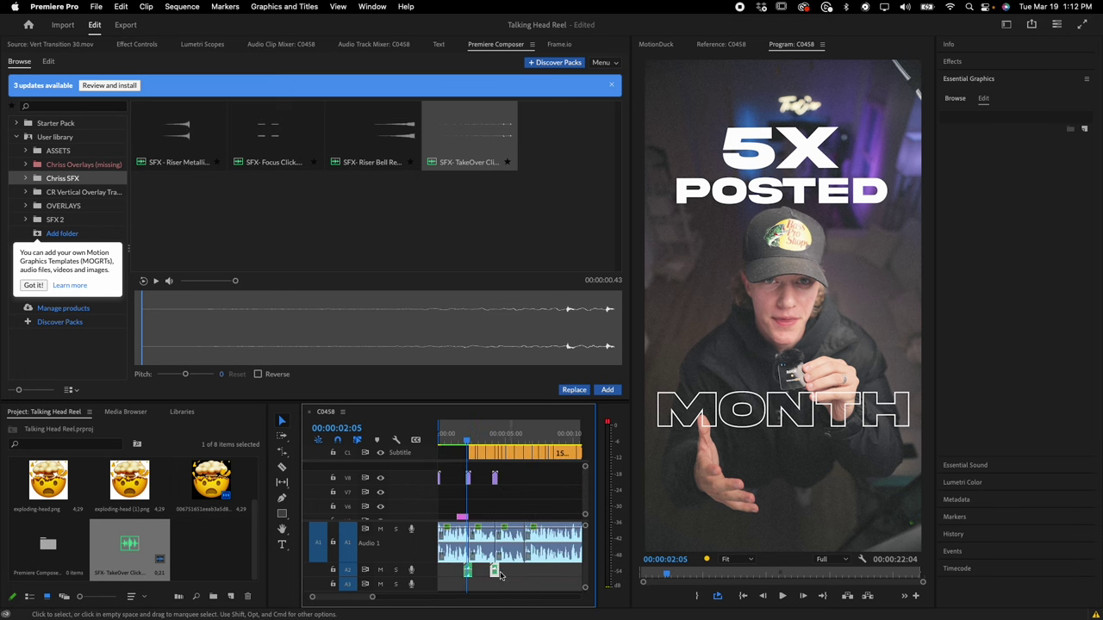
drag(470, 575, 530, 578)
scroll(522, 575, up, 6)
key(minus)
key(minus)
key(minus)
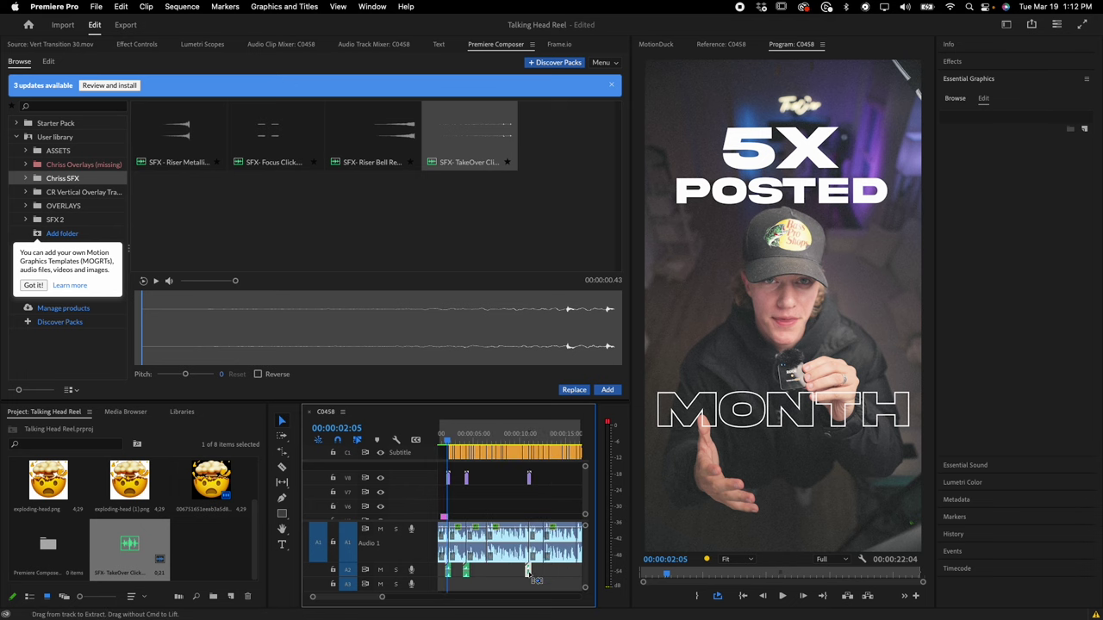
key(=)
key(=)
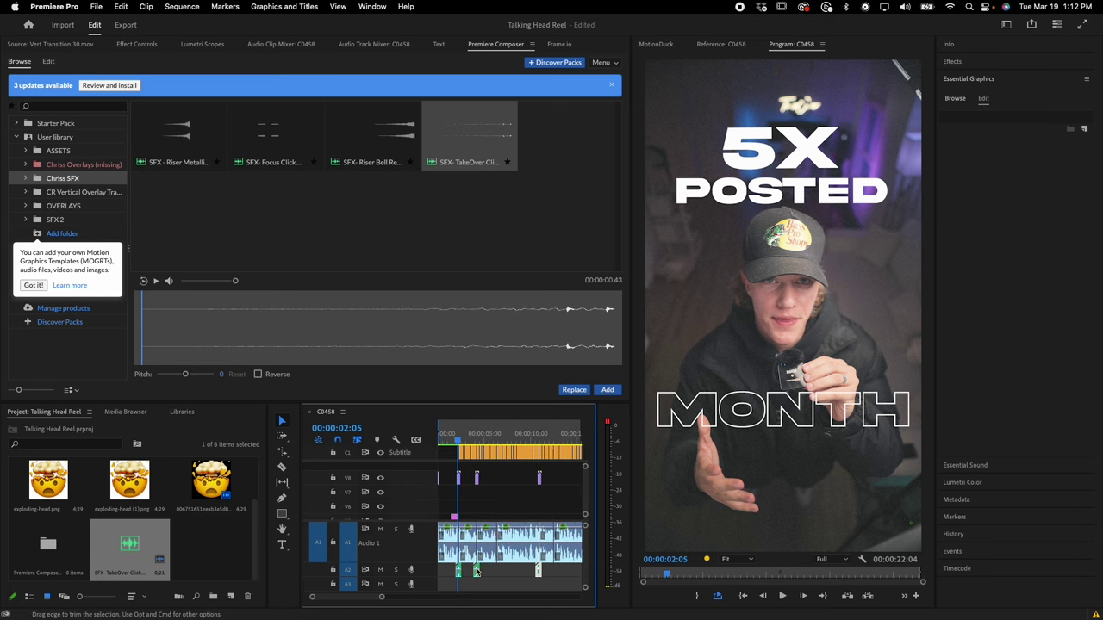
scroll(483, 564, down, 2)
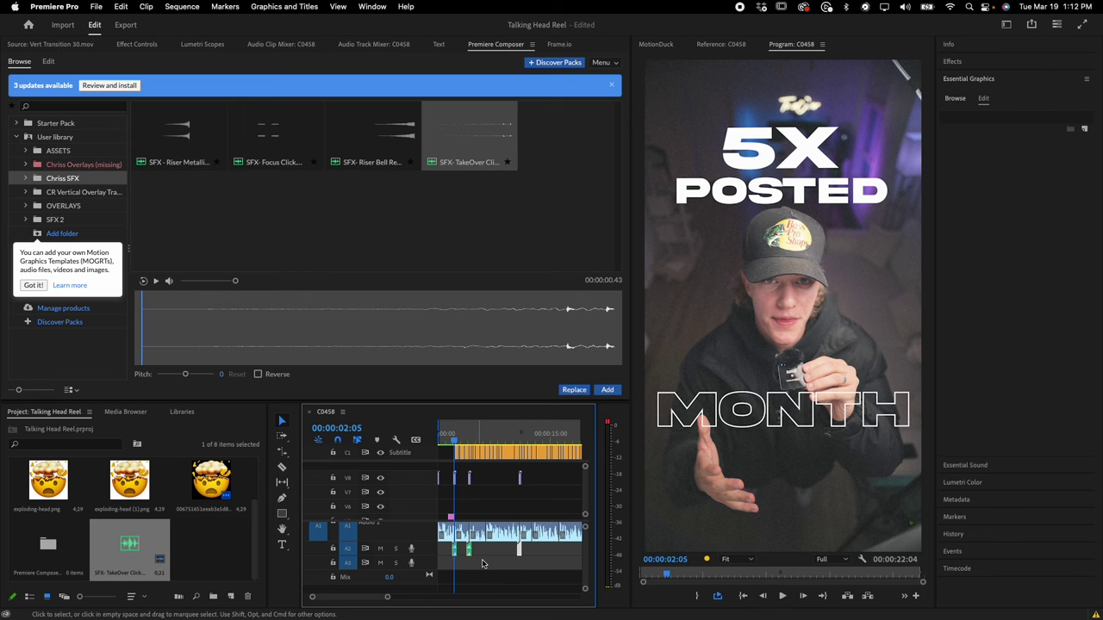
click(35, 220)
click(26, 221)
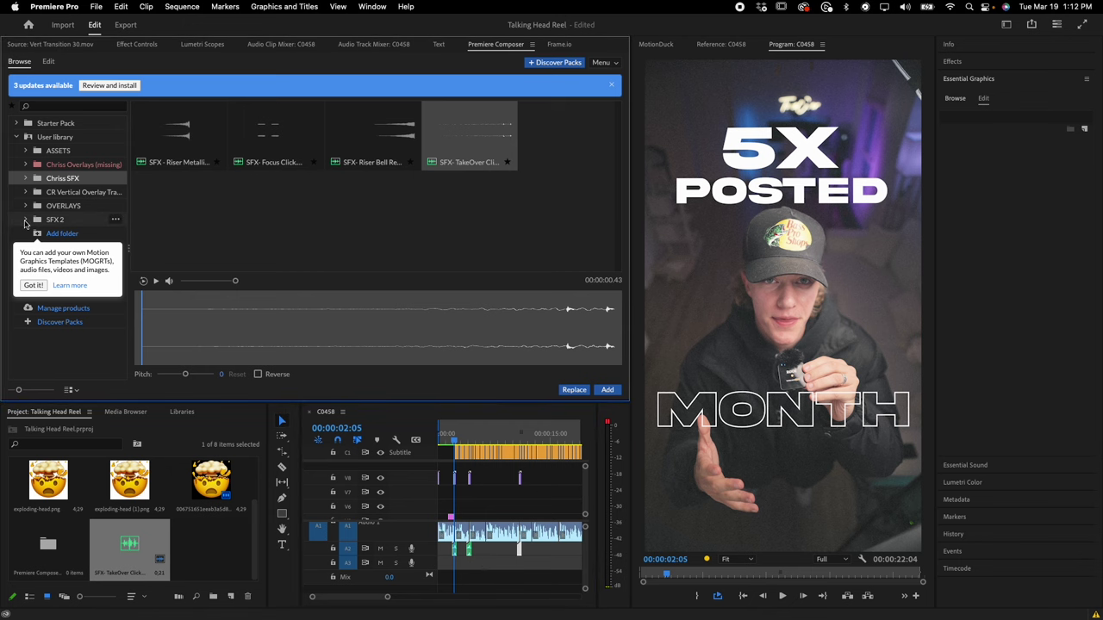
click(499, 572)
key(minus)
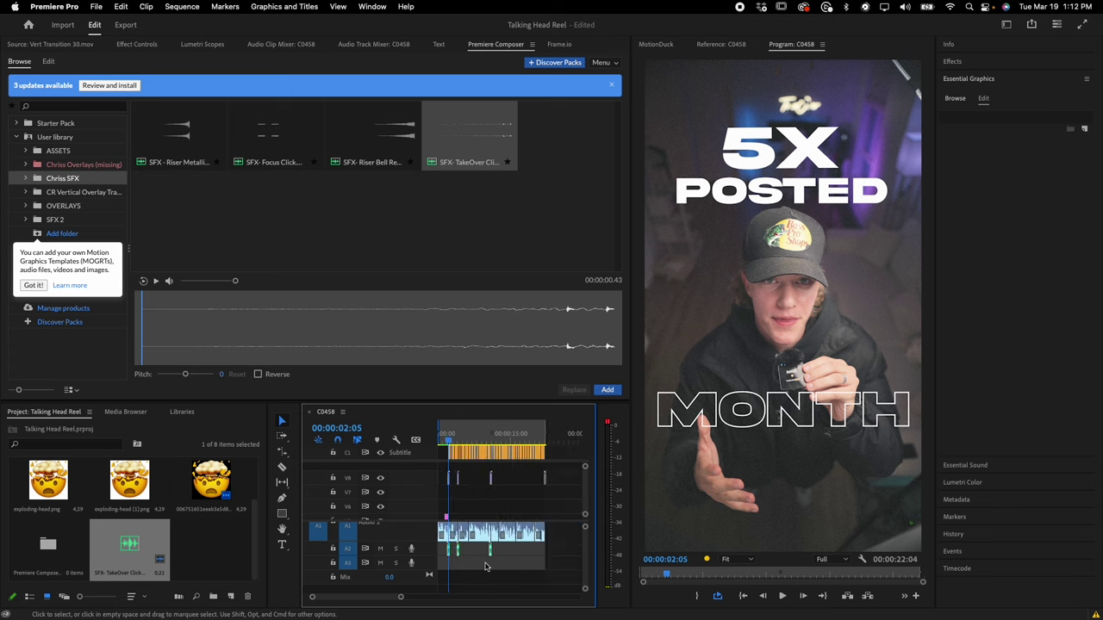
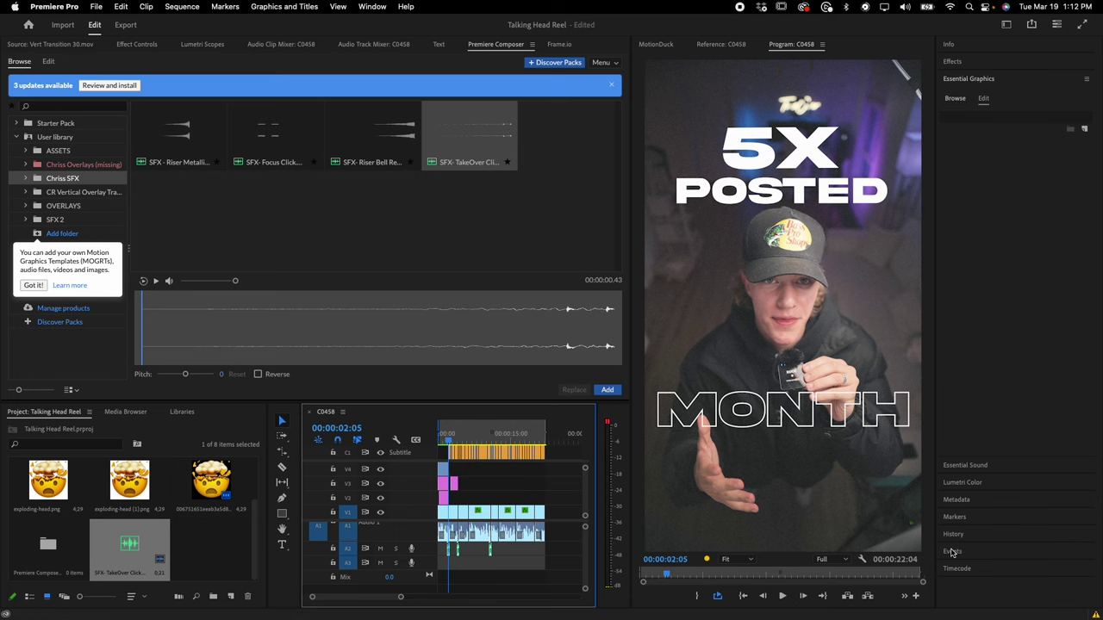
Step: Switch to Chrome, open YouTube in a new tab and search for "instagram trending songs"
mouse_move(1102, 619)
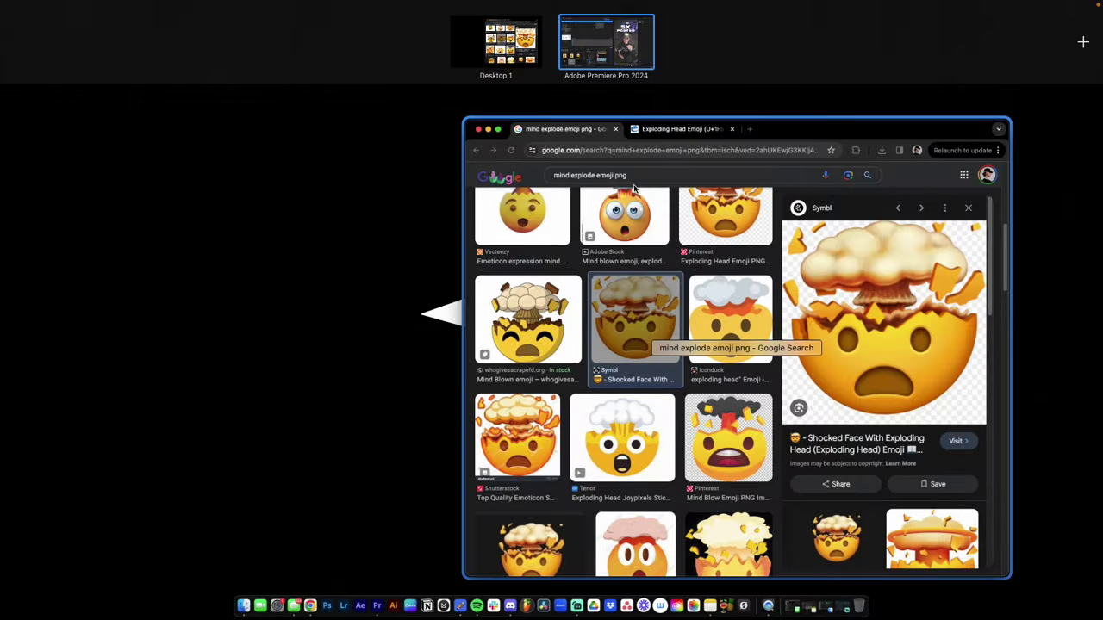
click(634, 188)
click(750, 47)
click(716, 315)
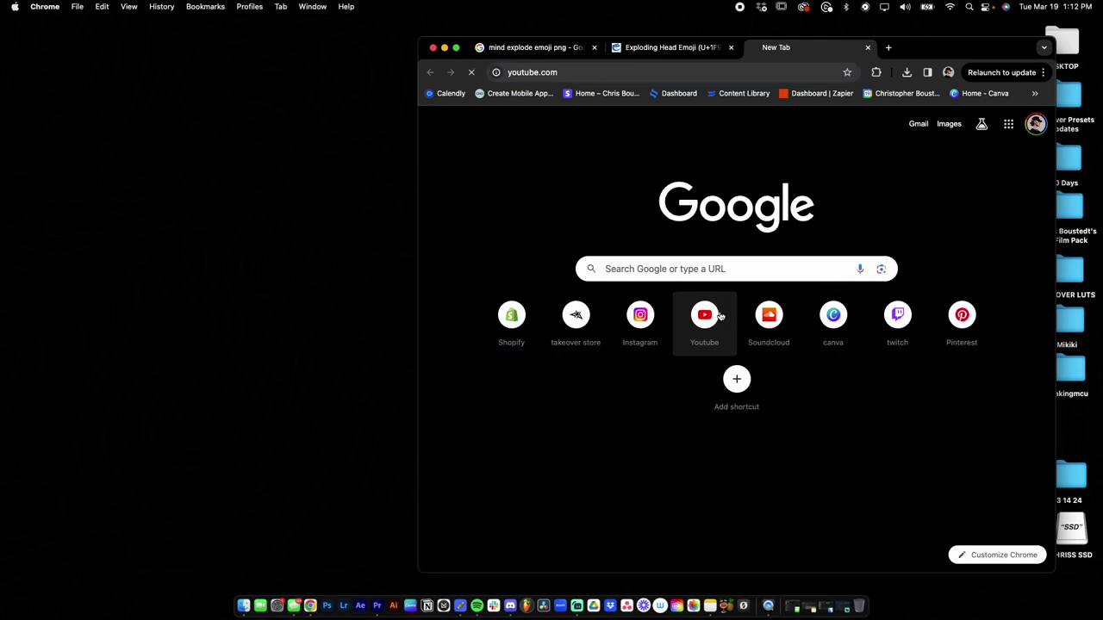
click(656, 104)
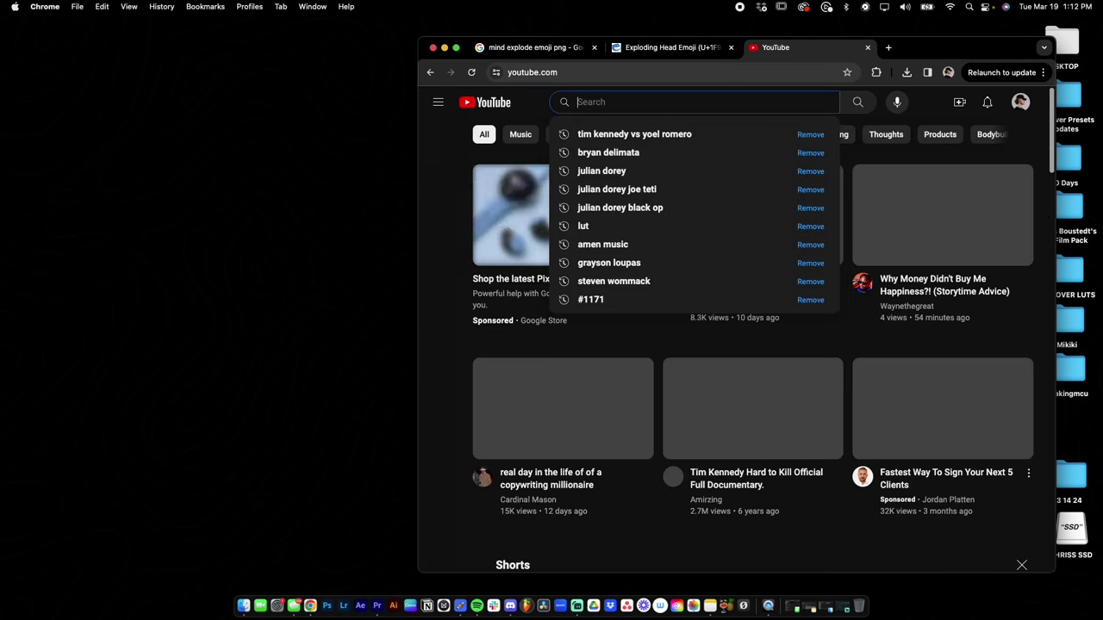
text(instagram trending)
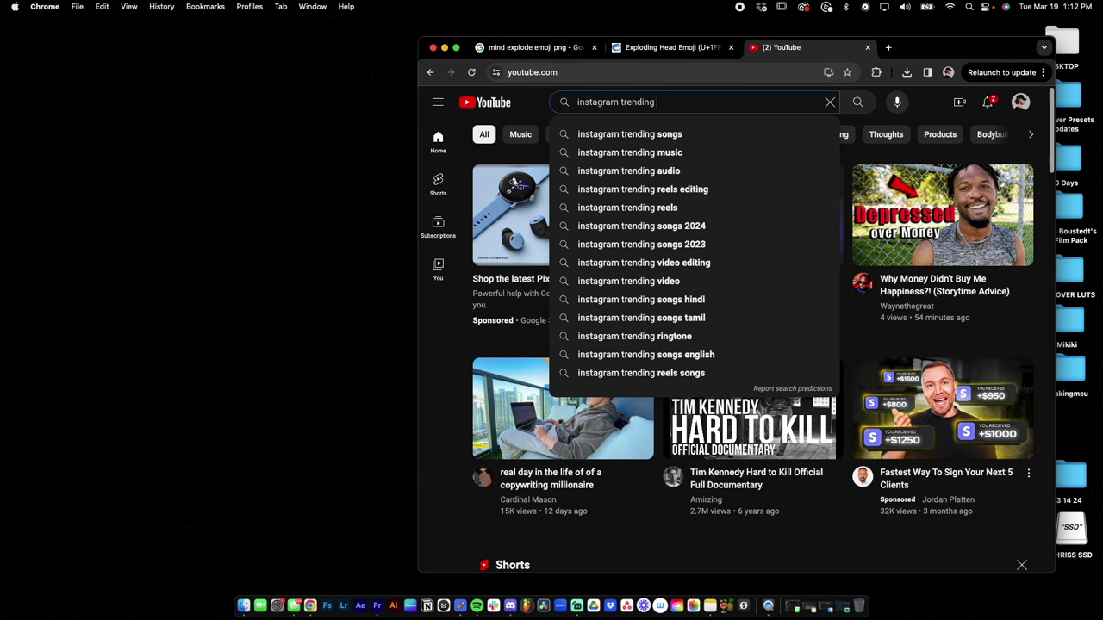
key(Down)
key(Return)
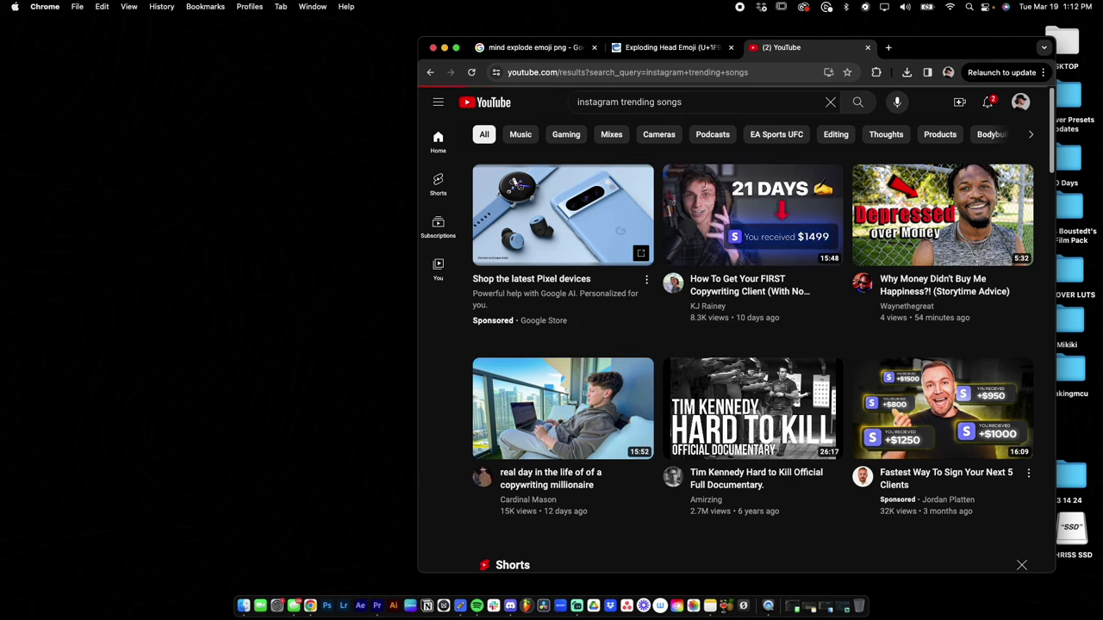
Step: Open the video "Top 50 Instagram Songs You Don't Know The Name Of 2023!" and preview songs from about 0:59 onward
scroll(651, 330, down, 15)
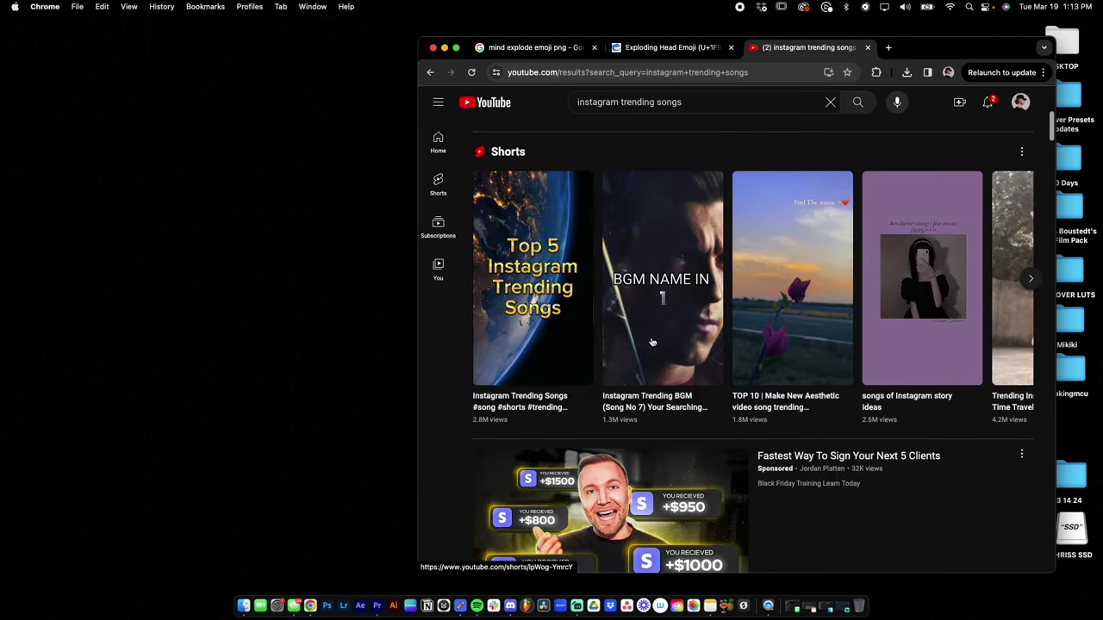
click(660, 383)
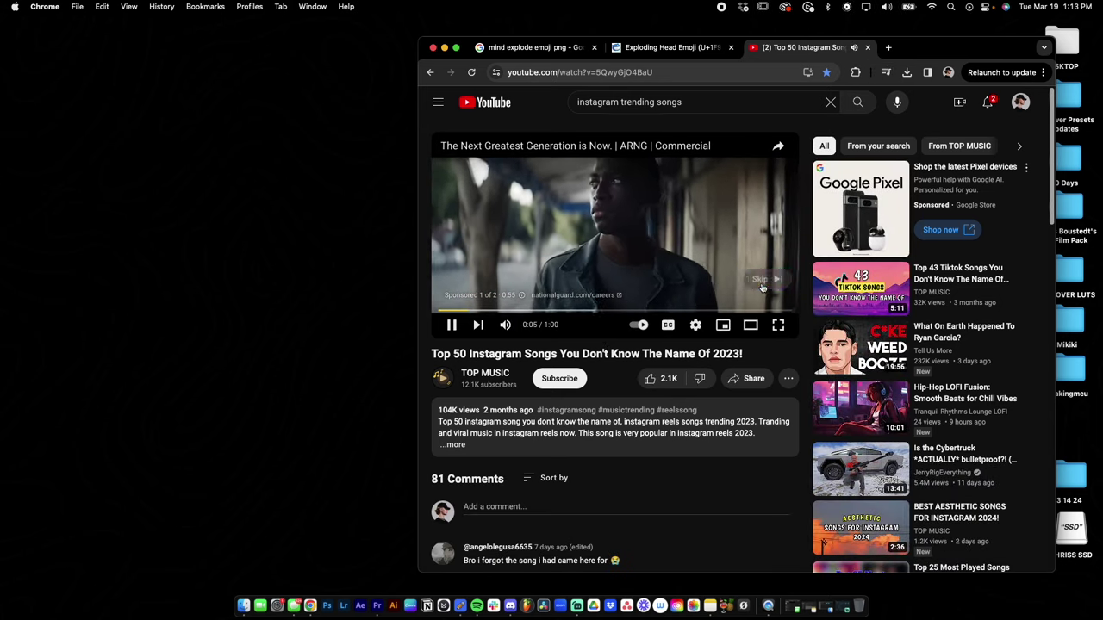
click(762, 284)
key(f)
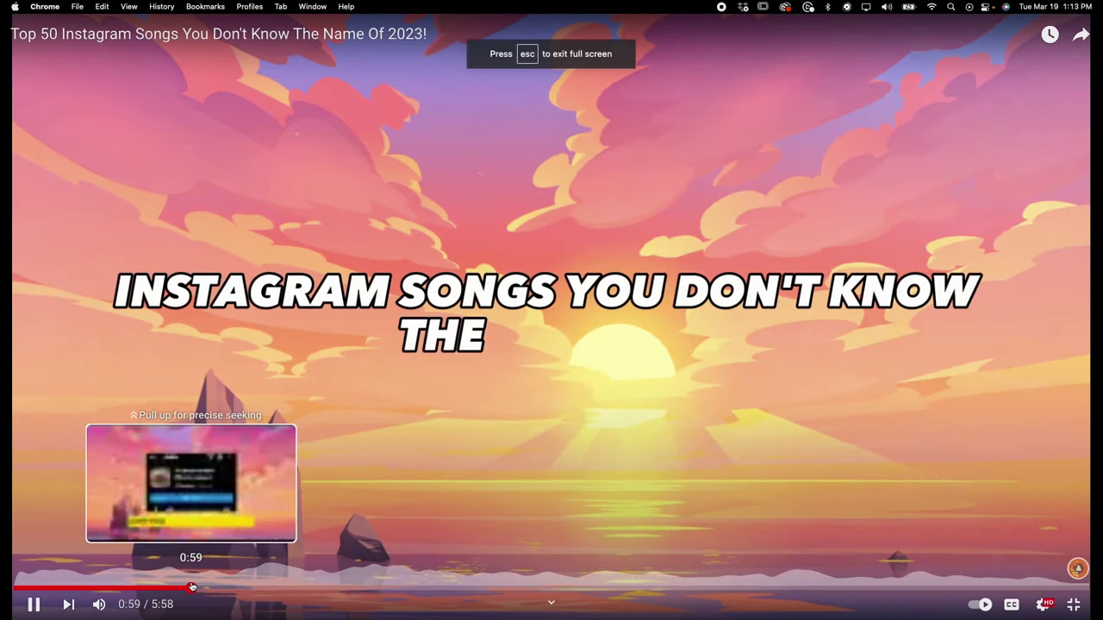
click(191, 588)
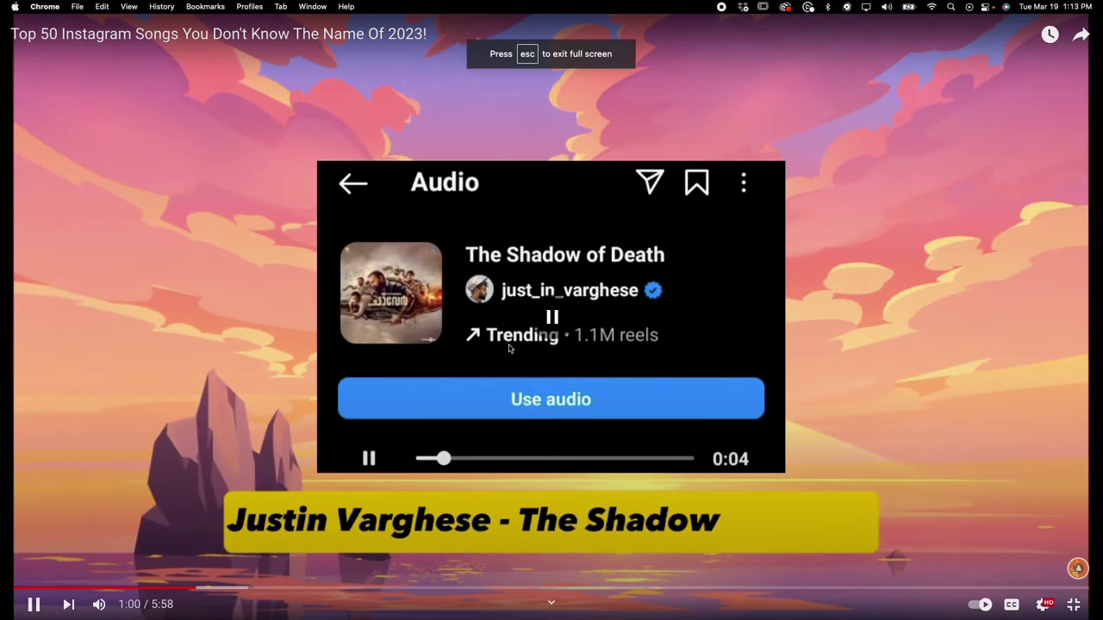
click(600, 375)
click(1074, 604)
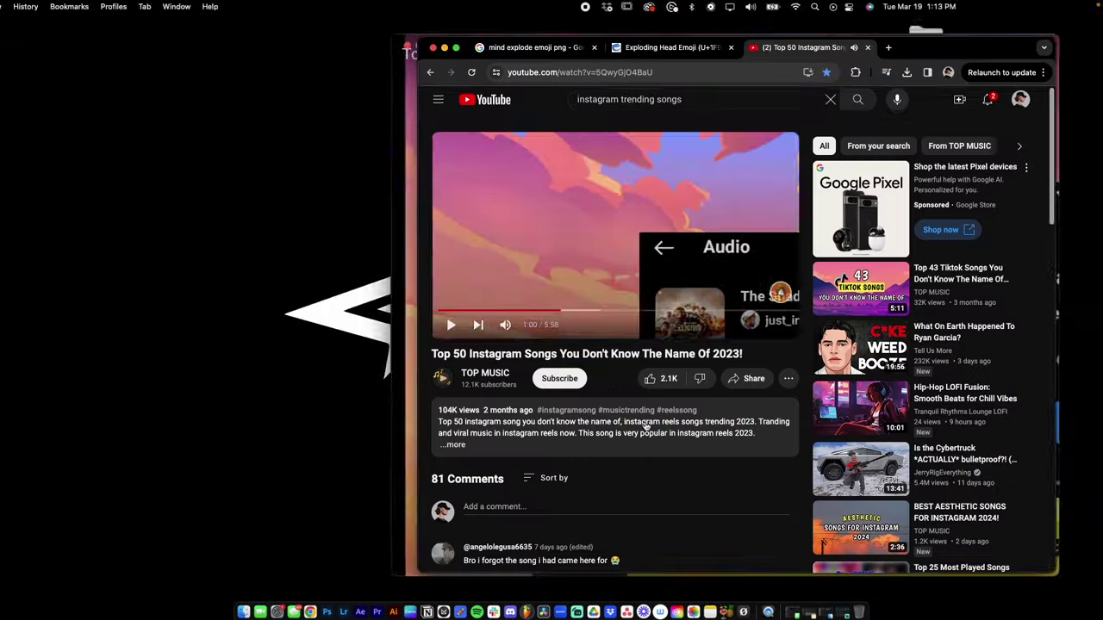
click(549, 268)
click(549, 268)
click(549, 268)
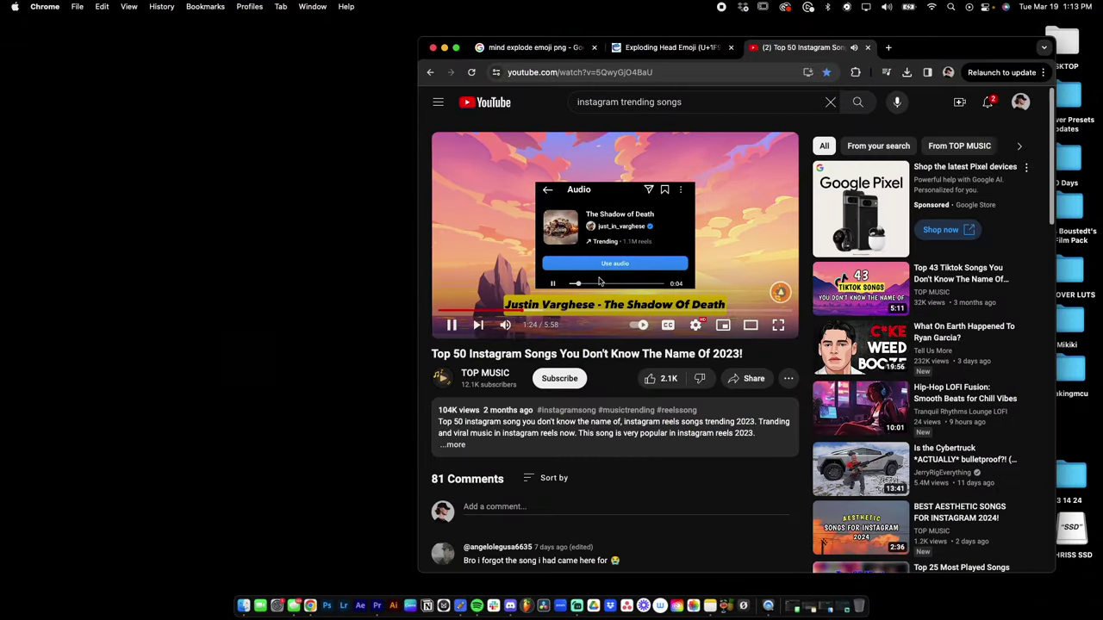
click(609, 242)
Step: Search YouTube for "montagem coral" and open the SLOWED + REVERB version from energies music
drag(681, 102, 545, 98)
text(montag)
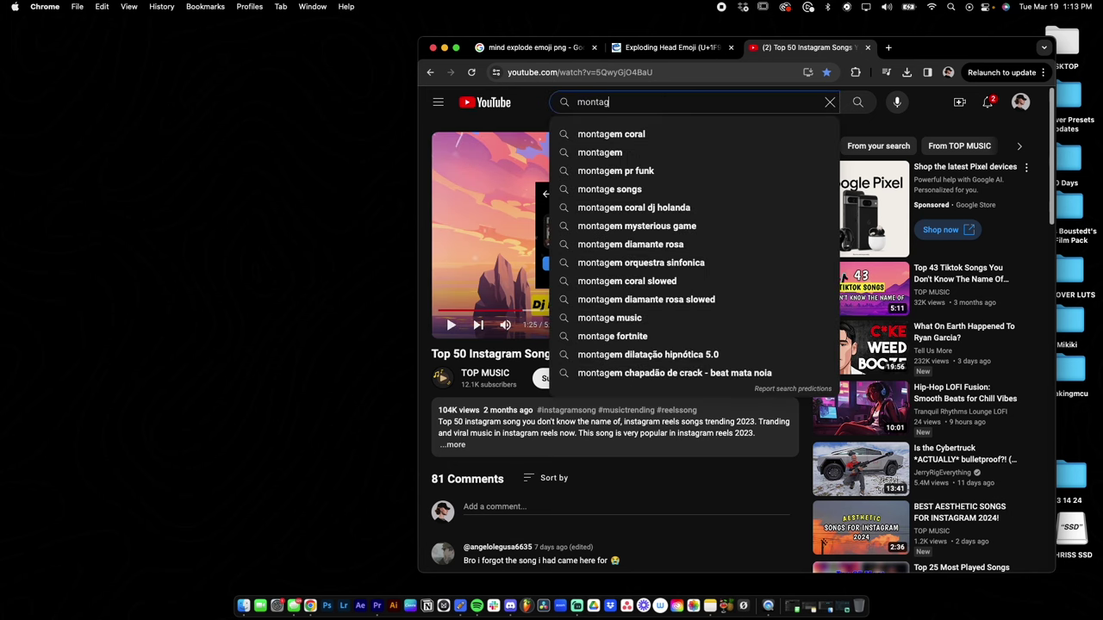
text(em coral)
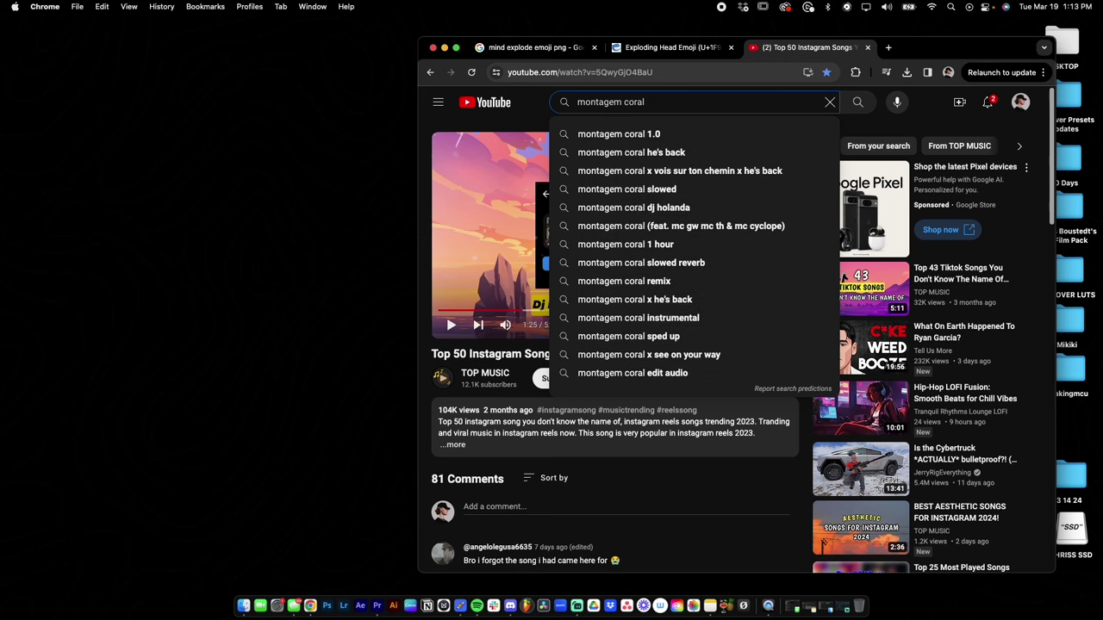
key(Return)
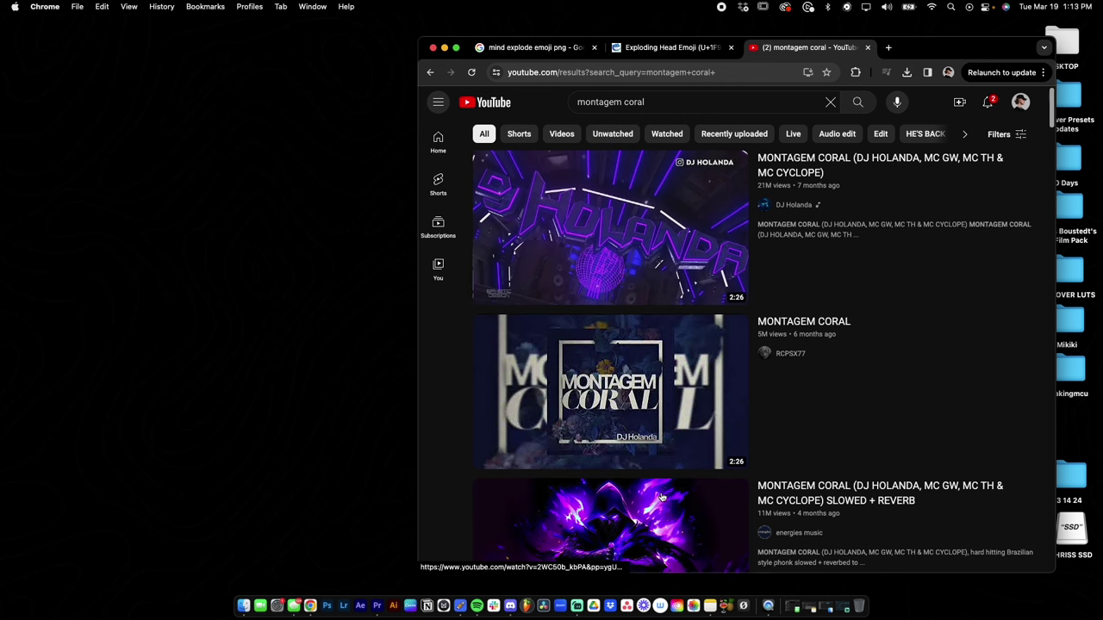
scroll(776, 483, down, 2)
click(801, 435)
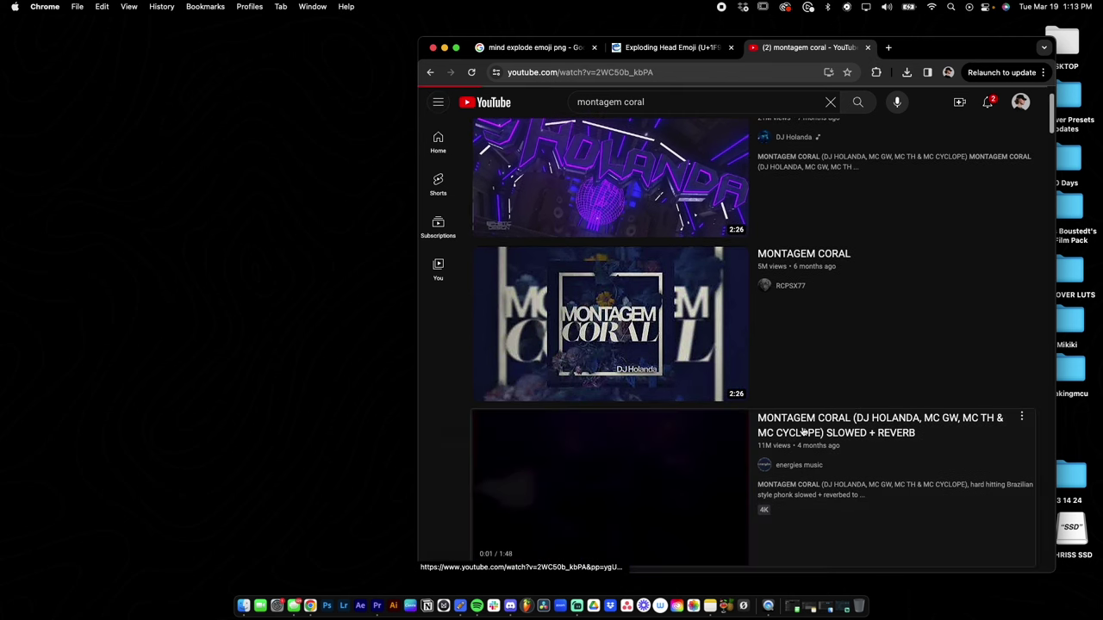
Step: Pause the MONTAGEM CORAL video and copy its URL
click(591, 209)
click(615, 69)
key(super+c)
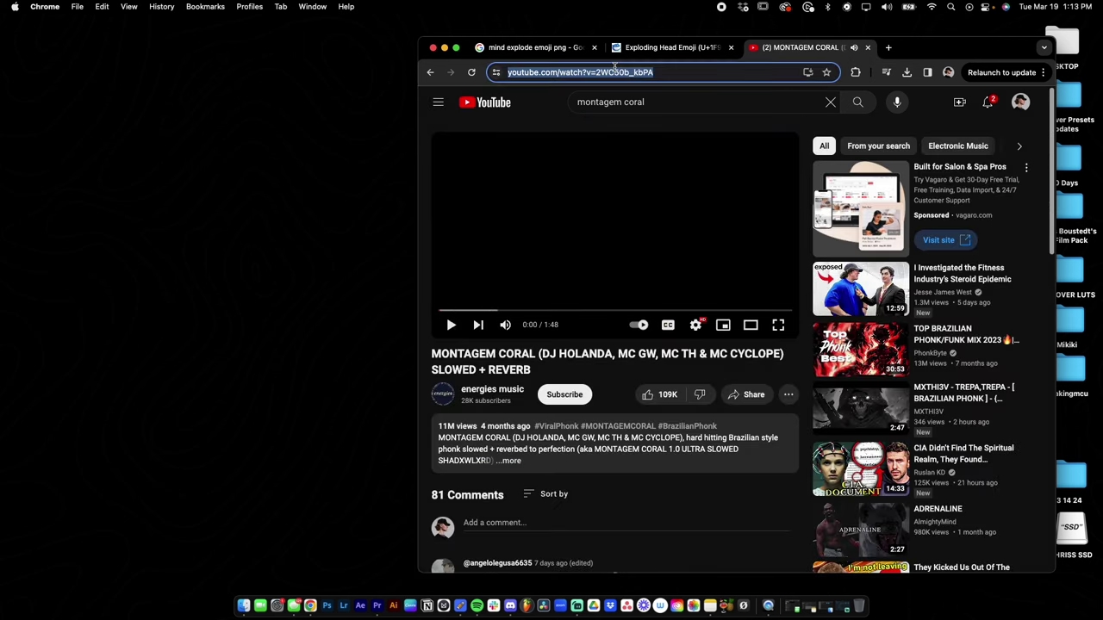
Step: Search Google in a new tab for "youtube to mp3" and open the YTMP3 converter at ytmp3.nu
click(888, 47)
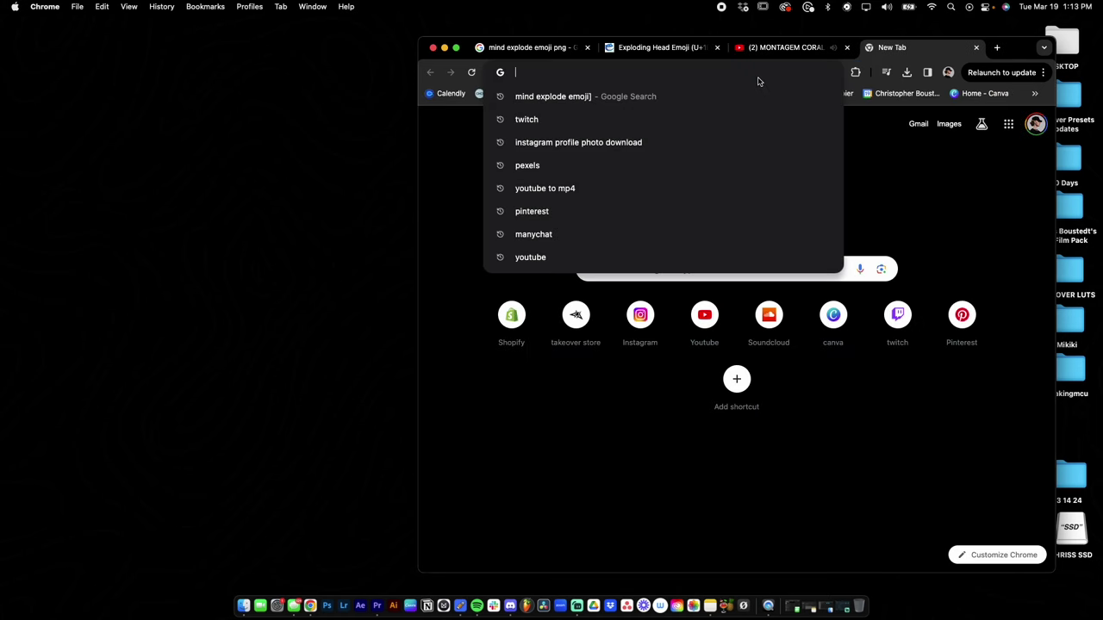
text(youtube to mp)
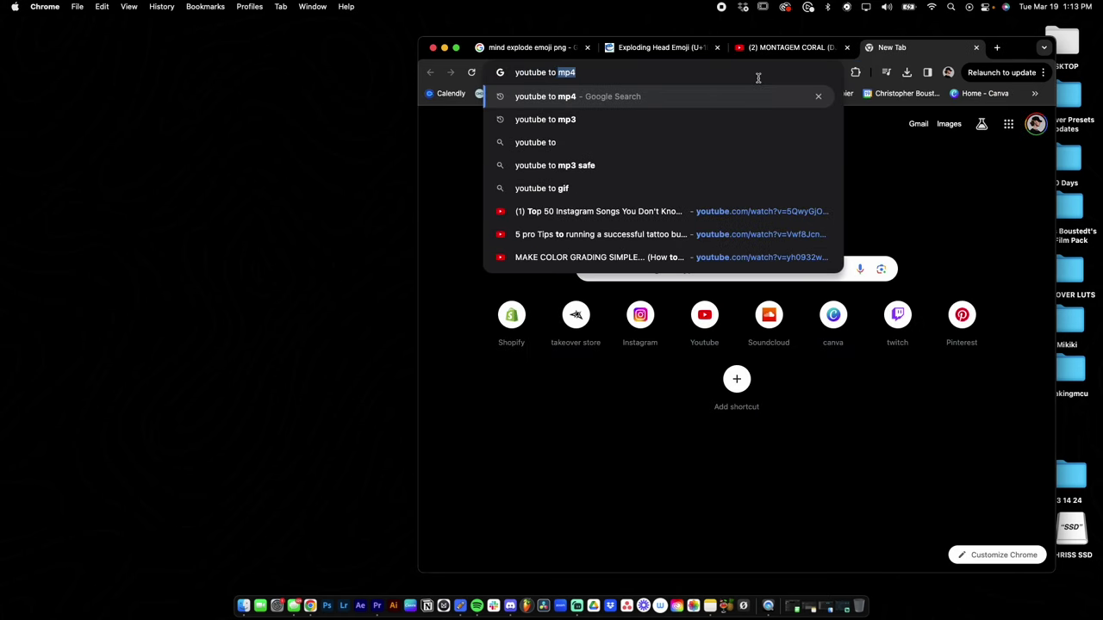
text(4)
key(BackSpace)
text(3)
key(Return)
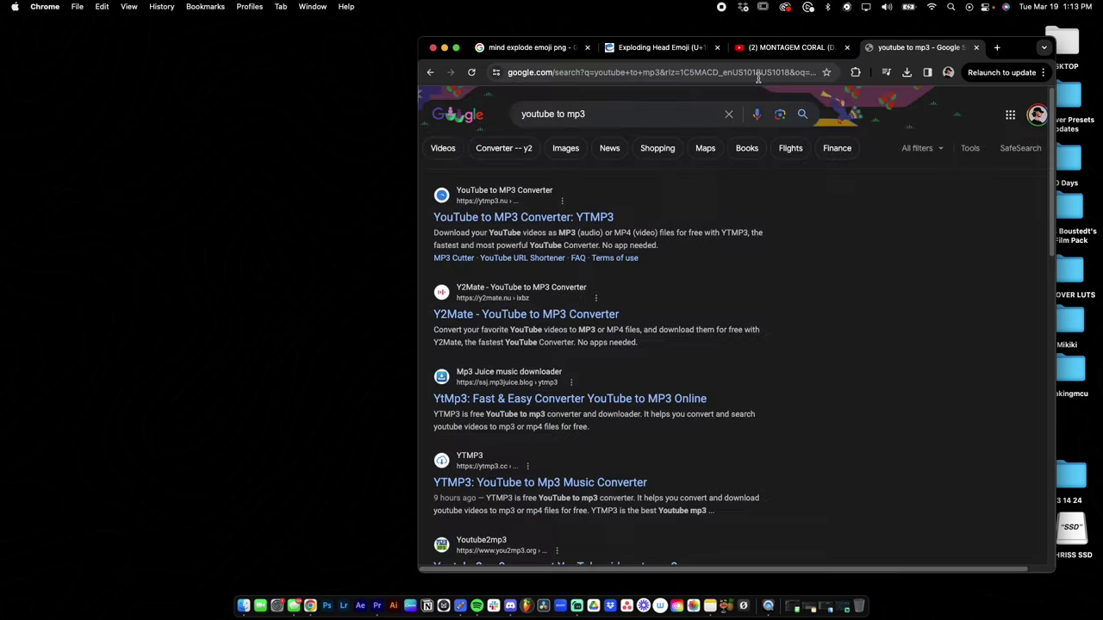
click(580, 220)
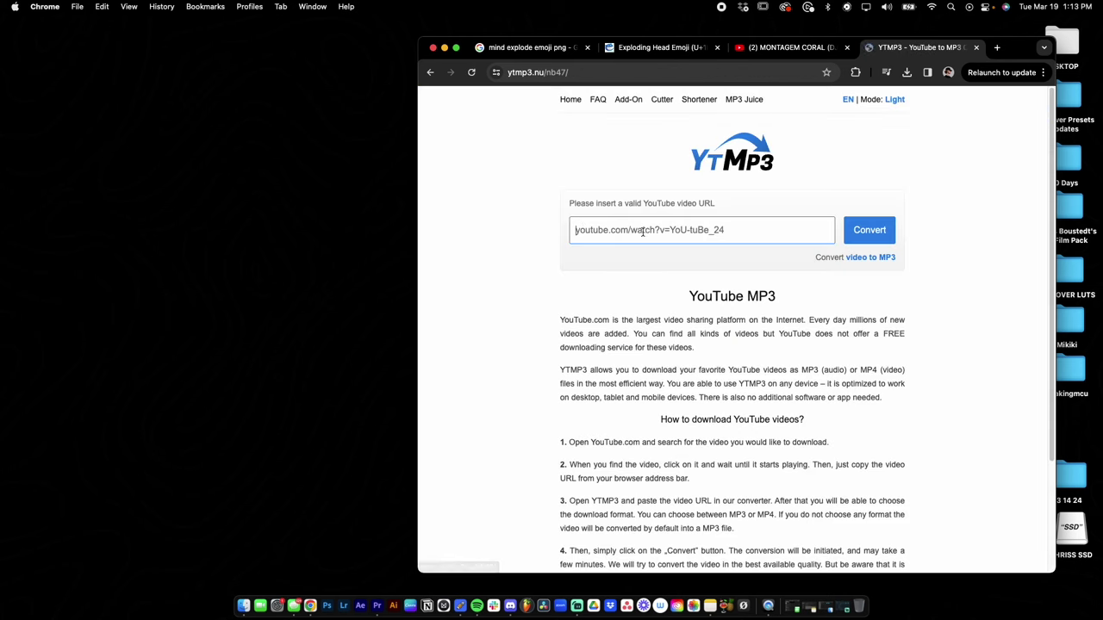
Step: Convert the copied MONTAGEM CORAL link to MP3 and download the file, closing the ad redirect and checking the recent downloads
click(726, 238)
key(super+v)
click(872, 232)
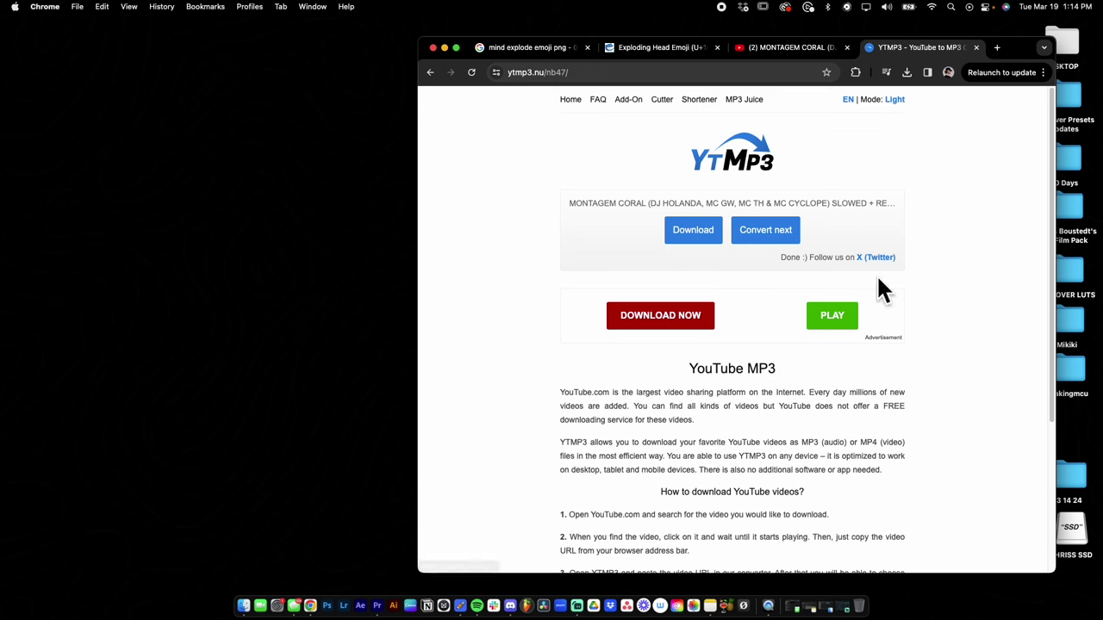
click(700, 235)
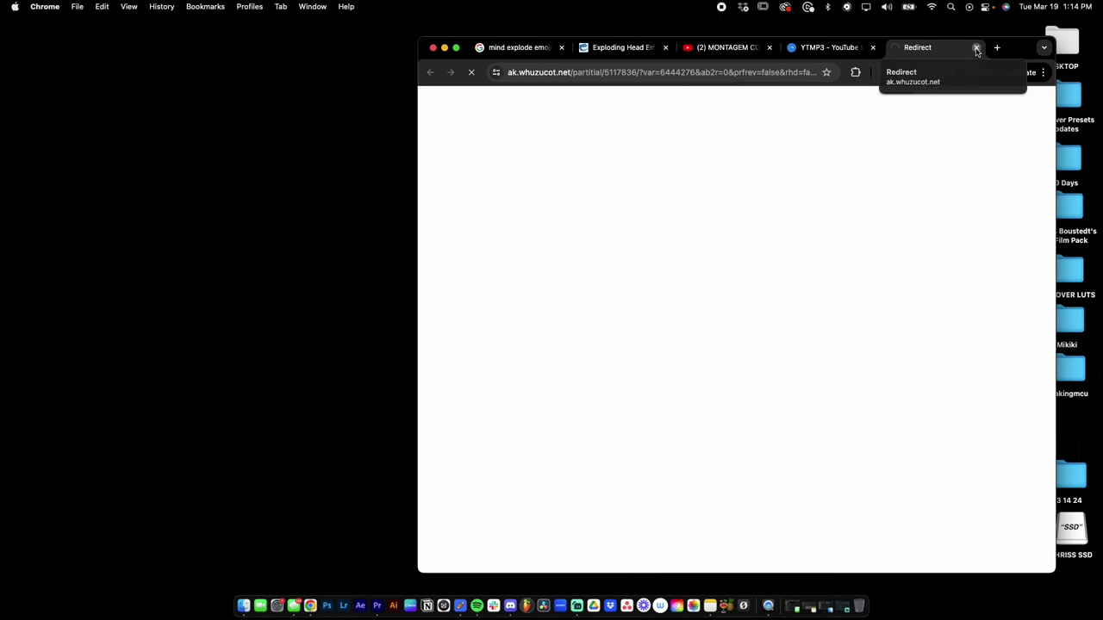
click(977, 47)
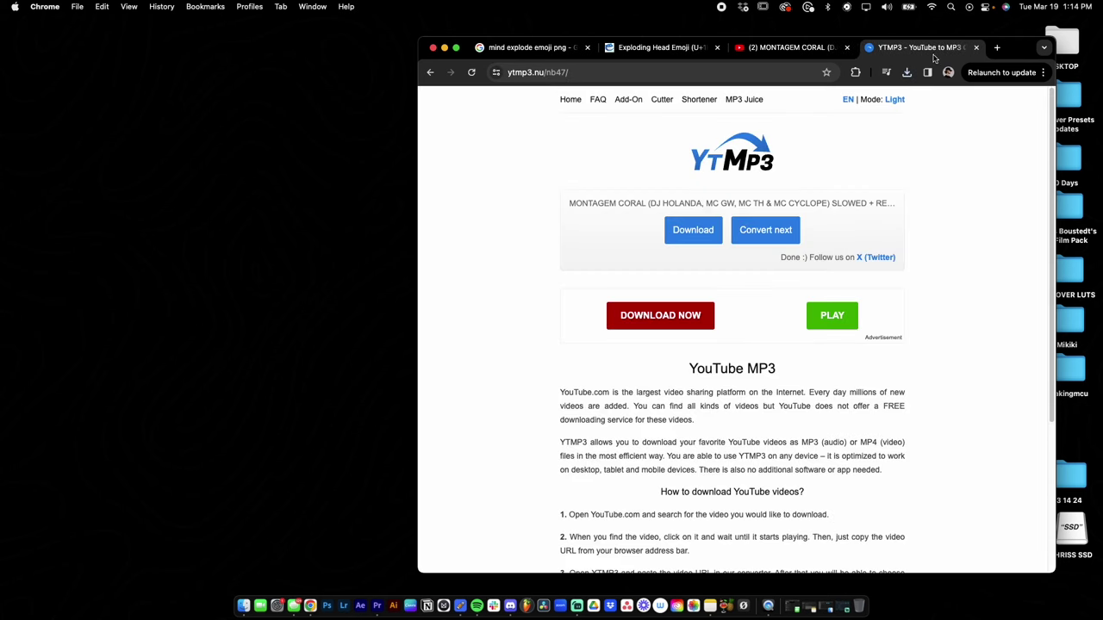
click(907, 73)
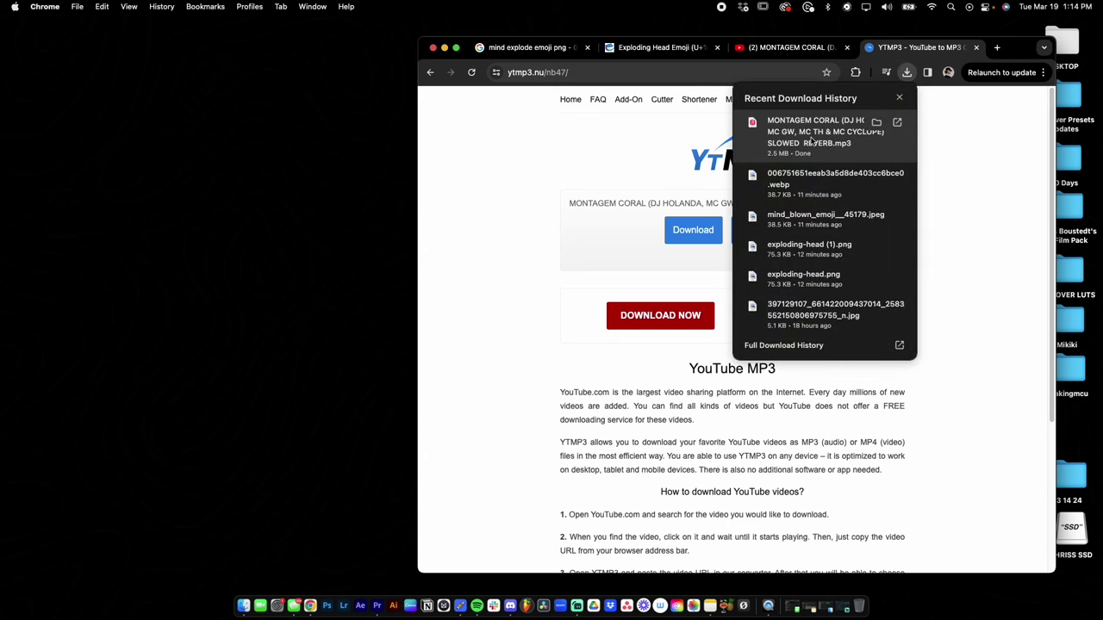
Step: Close the MP3 converter tab, switch to Premiere Pro and import the MONTAGEM CORAL mp3 from the Downloads folder
click(977, 47)
click(976, 48)
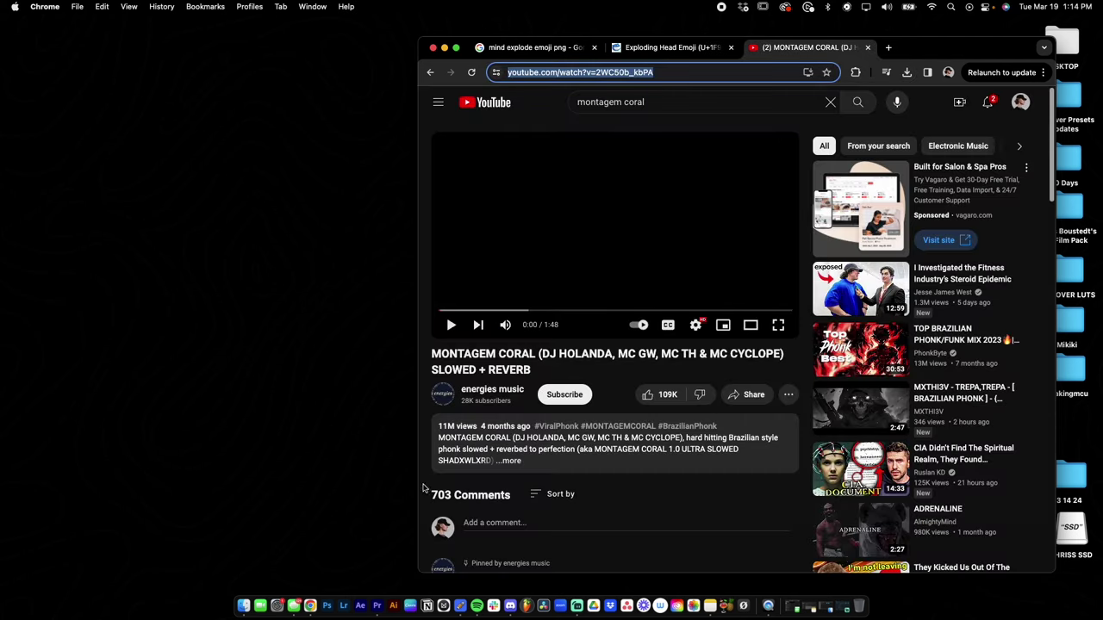
click(375, 603)
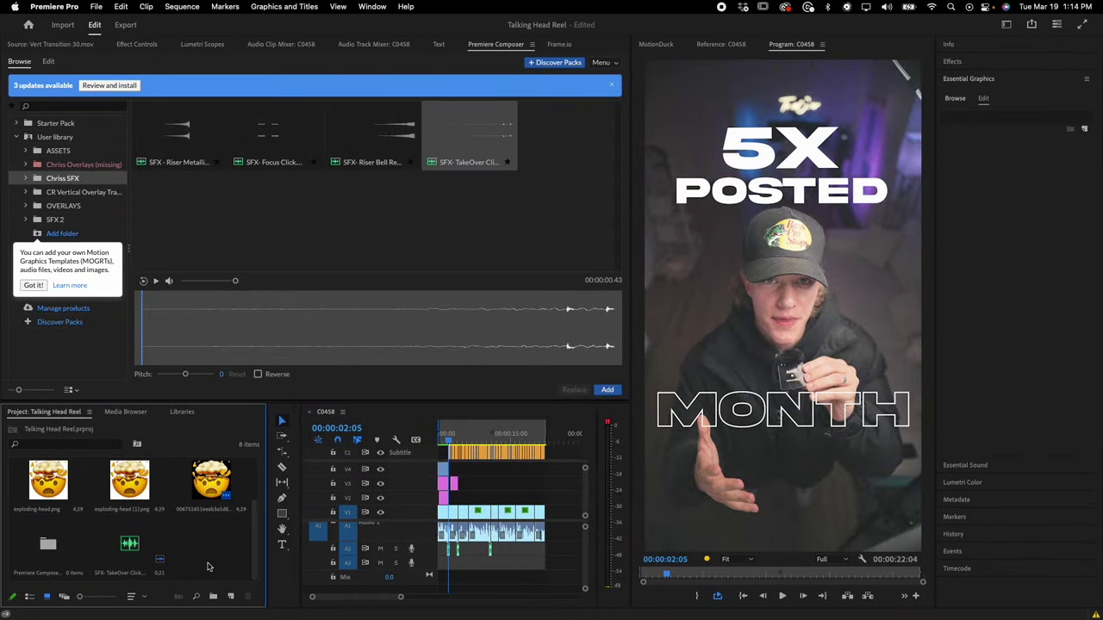
double_click(207, 572)
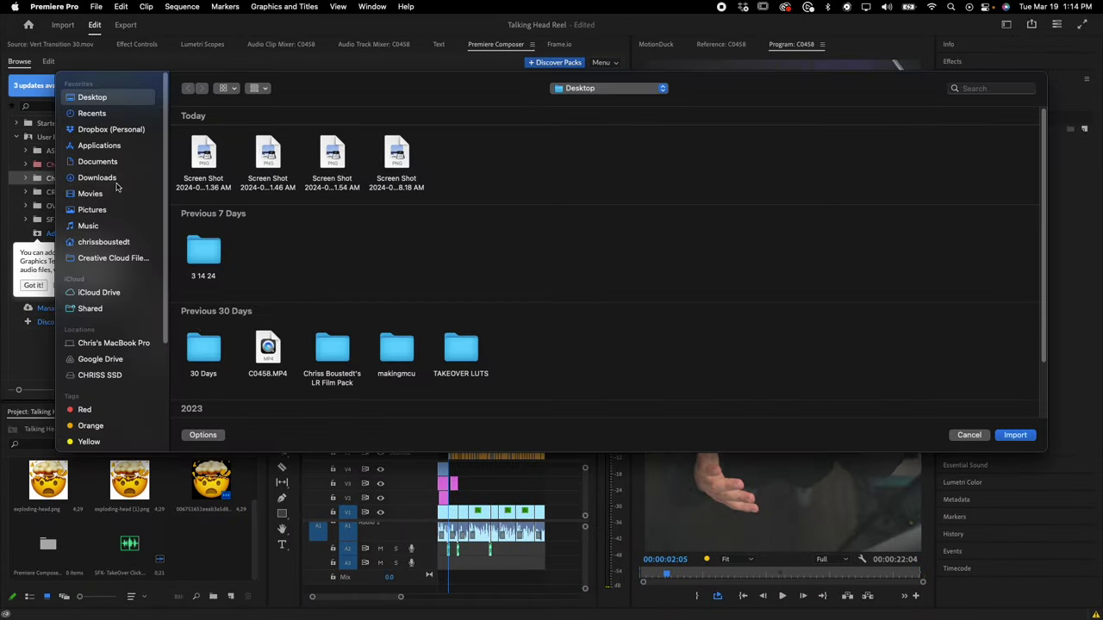
click(118, 181)
click(396, 152)
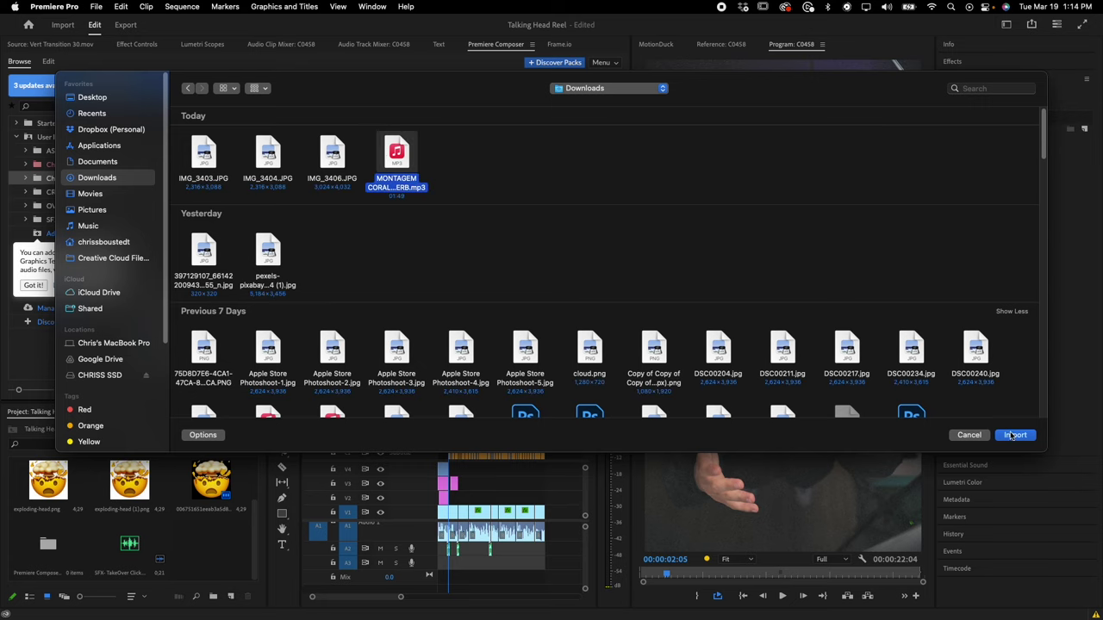
click(1014, 435)
Step: Place the MONTAGEM CORAL song on audio track A3 and cut off its opening so it starts with the sequence
drag(209, 543, 395, 571)
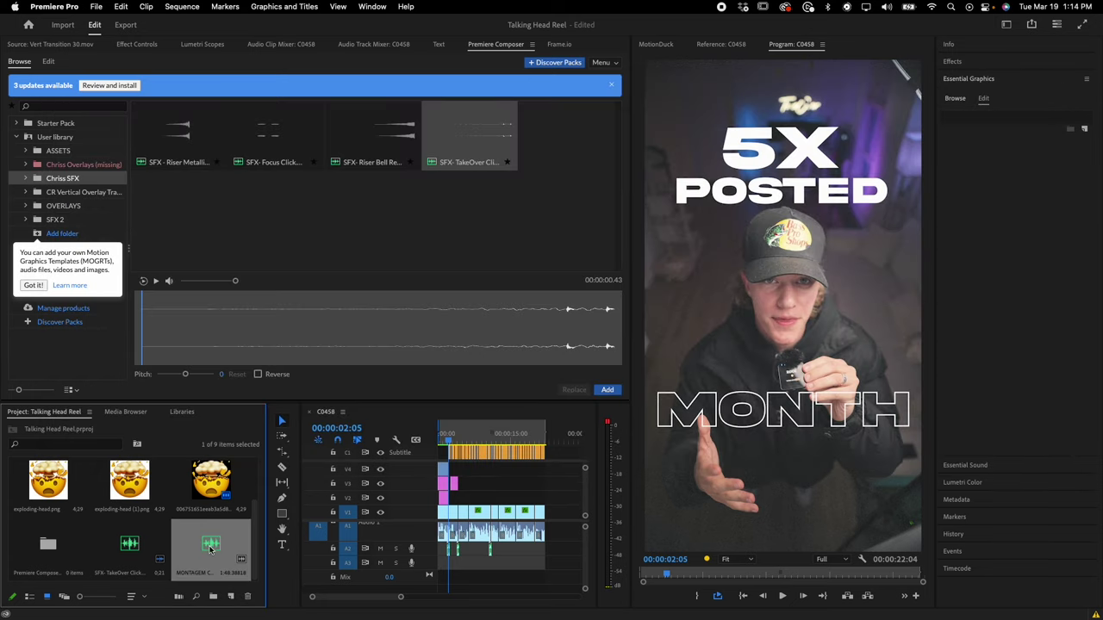
drag(408, 571, 487, 573)
scroll(447, 566, up, 3)
key(c)
click(481, 567)
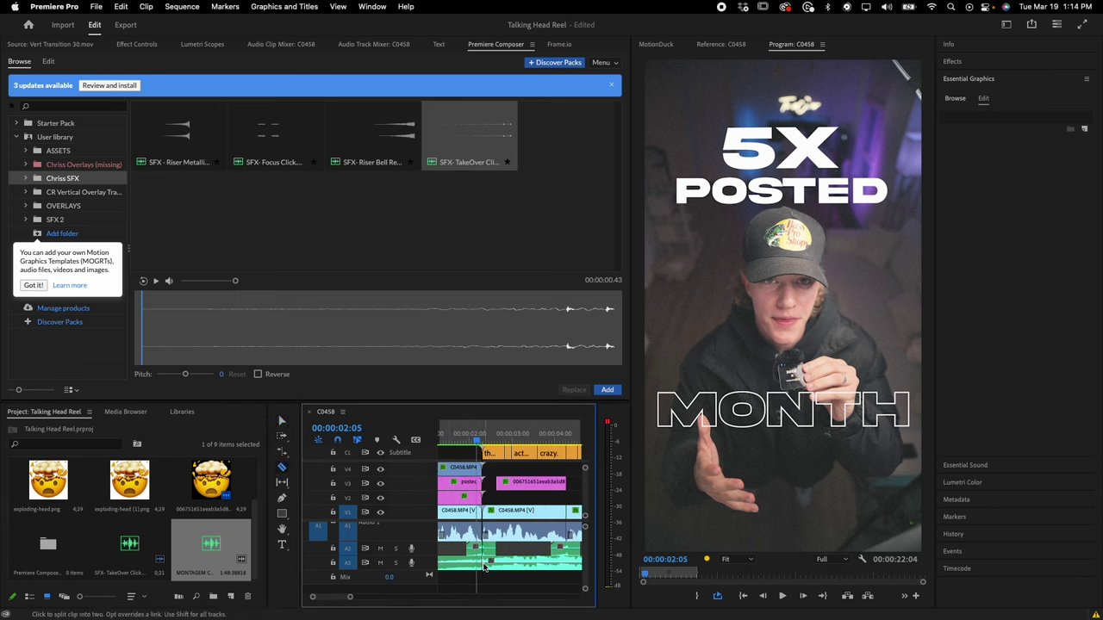
key(v)
click(469, 566)
key(minus)
key(minus)
key(minus)
key(minus)
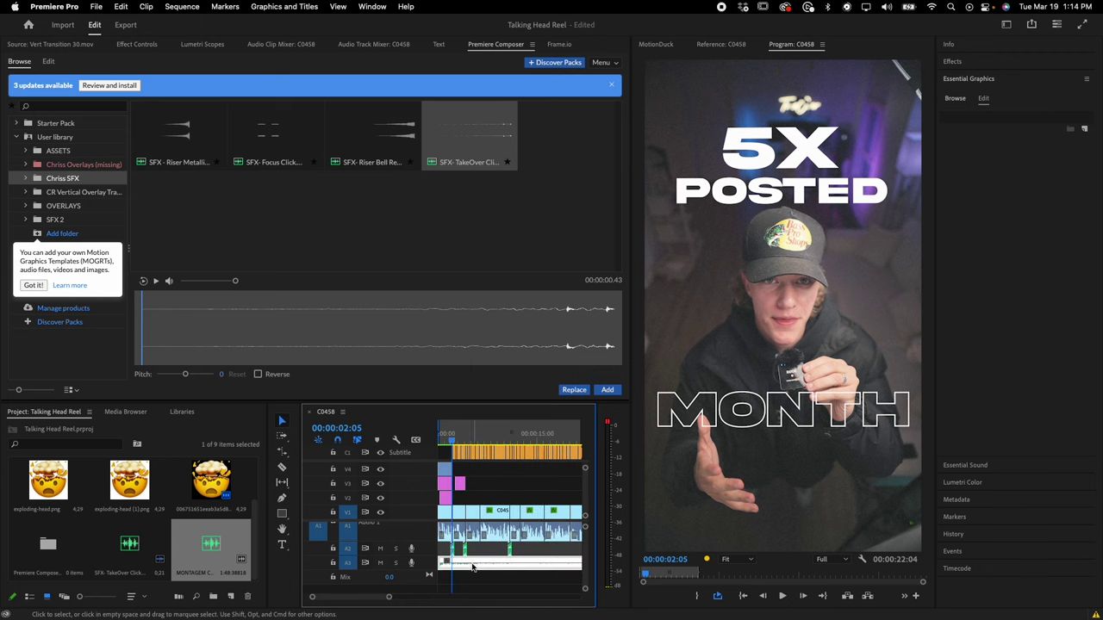
Step: Lower the song's audio gain and play the reel to check the music level
key(g)
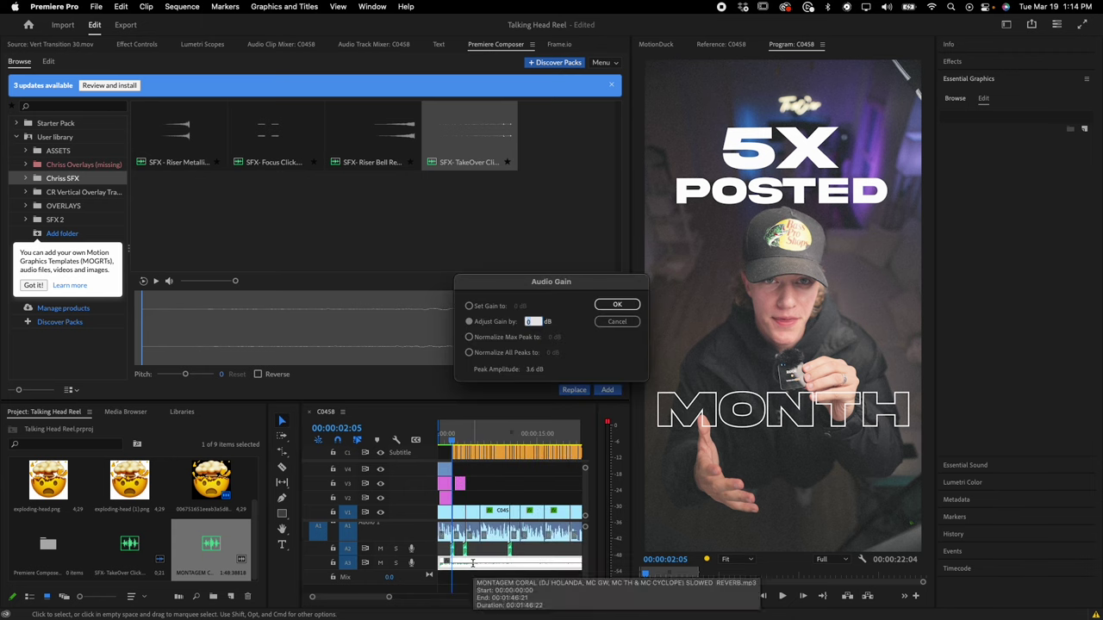
key(Return)
right_click(479, 571)
click(467, 569)
key(space)
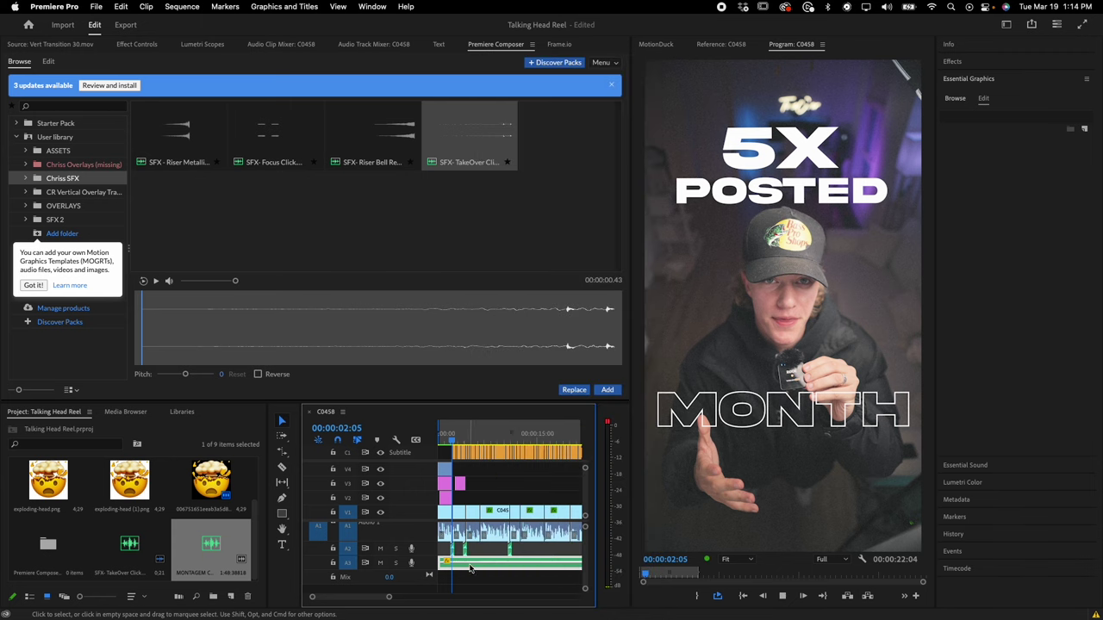
key(space)
Step: Adjust the song's gain again, listening back from an earlier cut, and save the project
key(g)
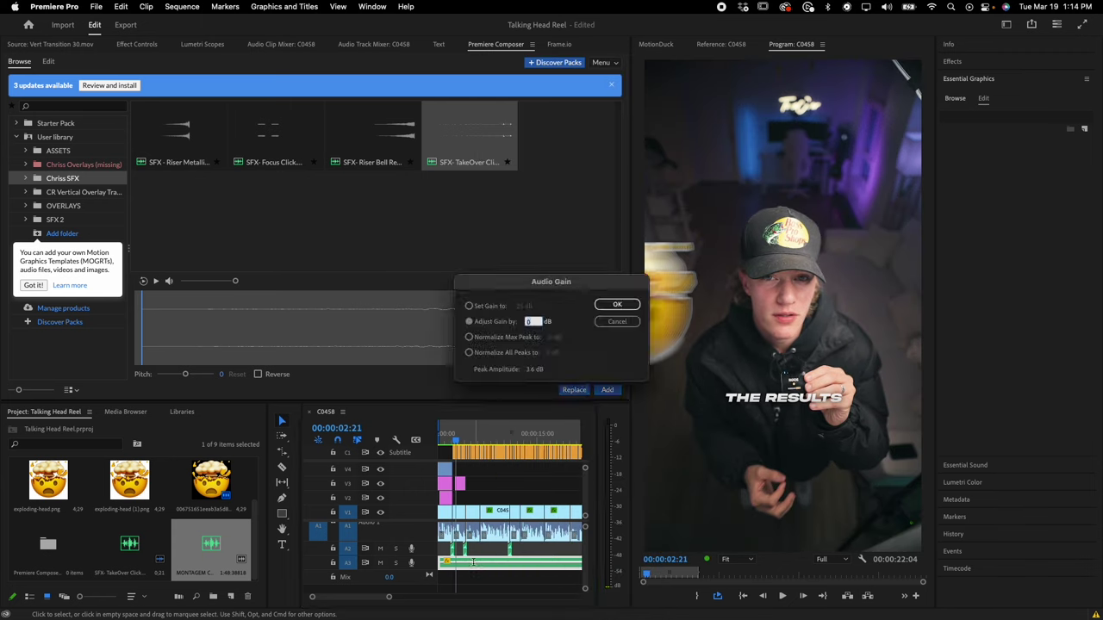
key(Return)
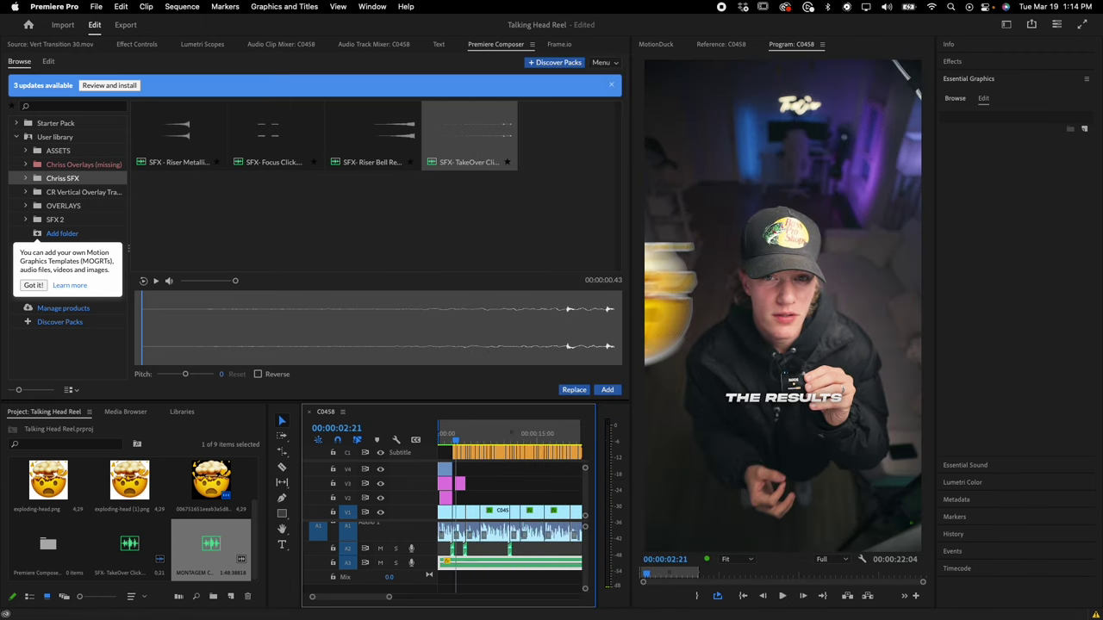
key(Up)
key(Up)
key(space)
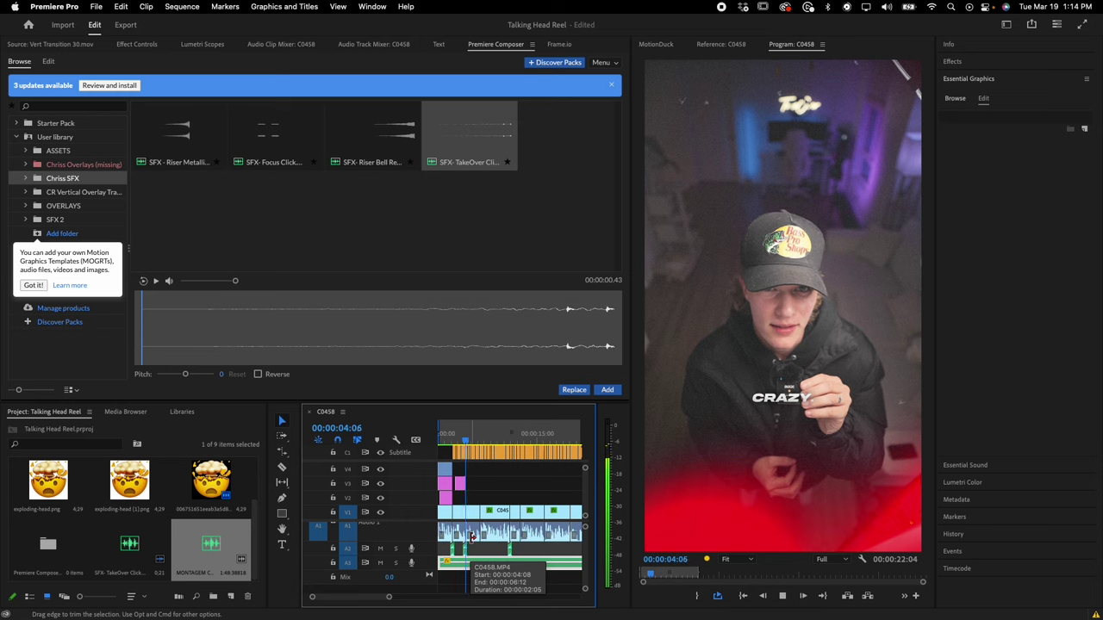
key(super+s)
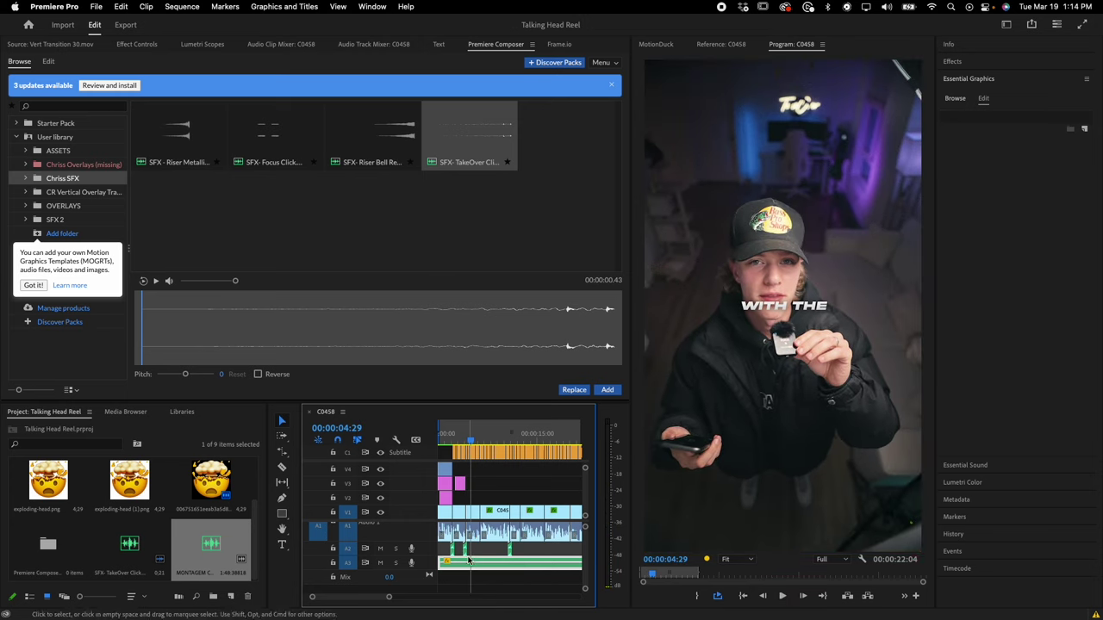
Step: Cut the song on A3 at the end of the video and delete the leftover part
scroll(478, 522, up, 3)
scroll(471, 475, down, 5)
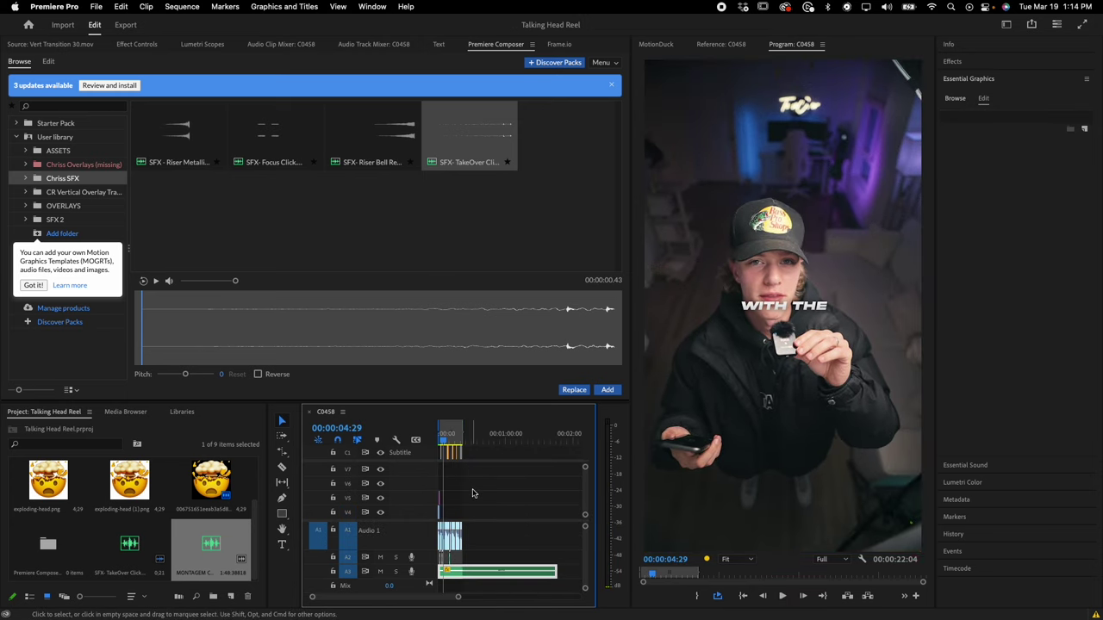
key(c)
click(462, 572)
key(v)
click(495, 573)
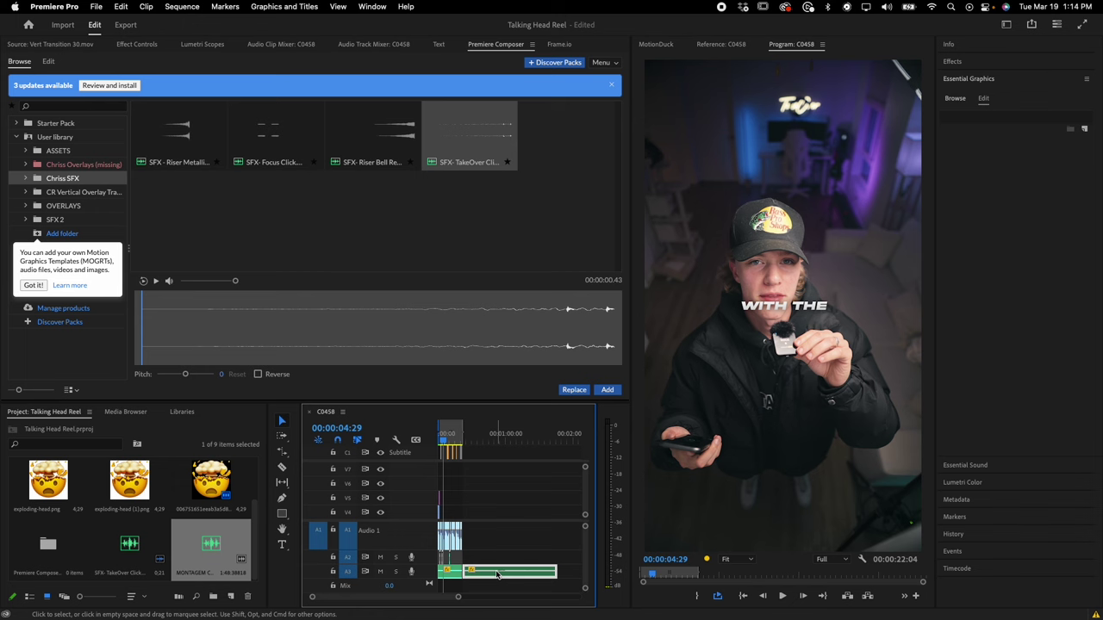
key(BackSpace)
key(equal)
key(equal)
key(equal)
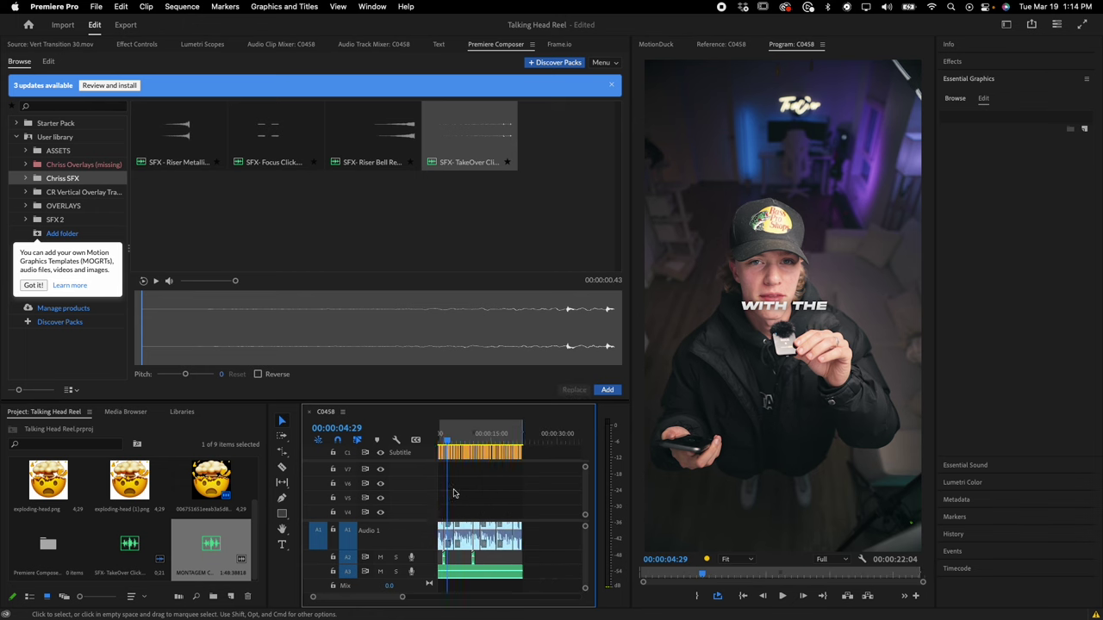
Step: Select all captions on the subtitle track and upgrade them to graphics
drag(560, 447, 442, 450)
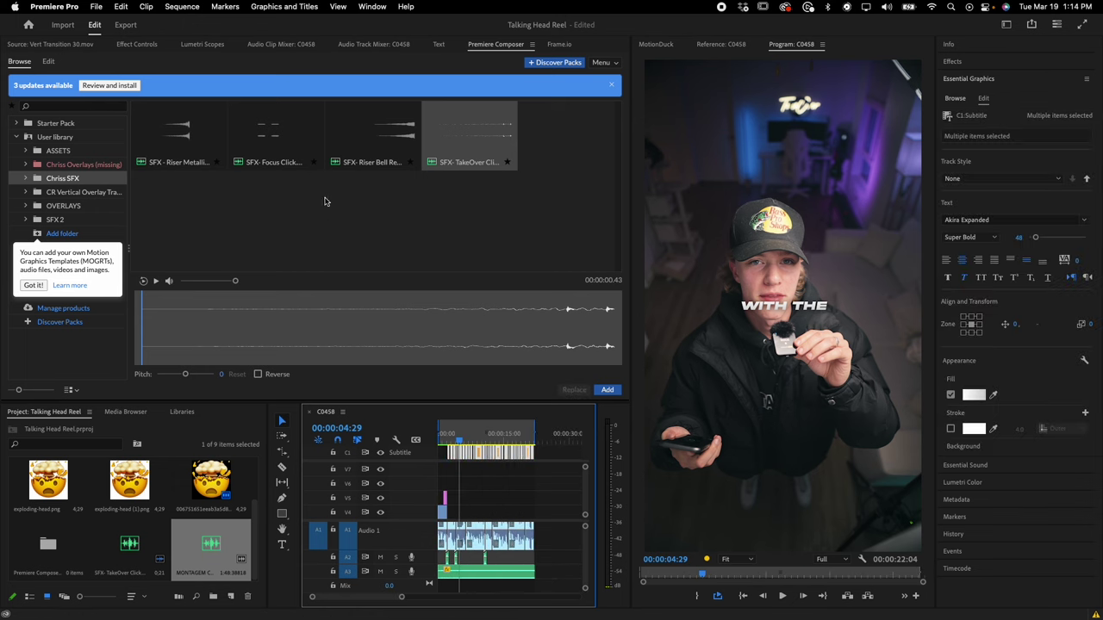
click(277, 10)
click(300, 169)
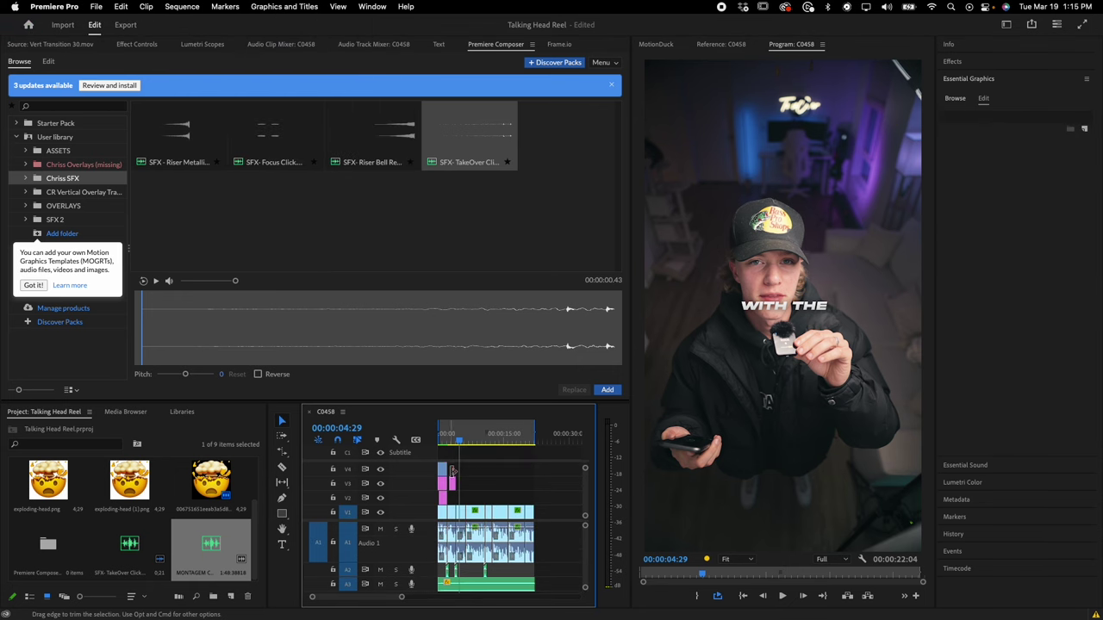
Step: Move all the converted caption graphics from track V9 down to V6, with the timeline maximized
key(grave)
key(equal)
drag(333, 186, 143, 203)
key(backslash)
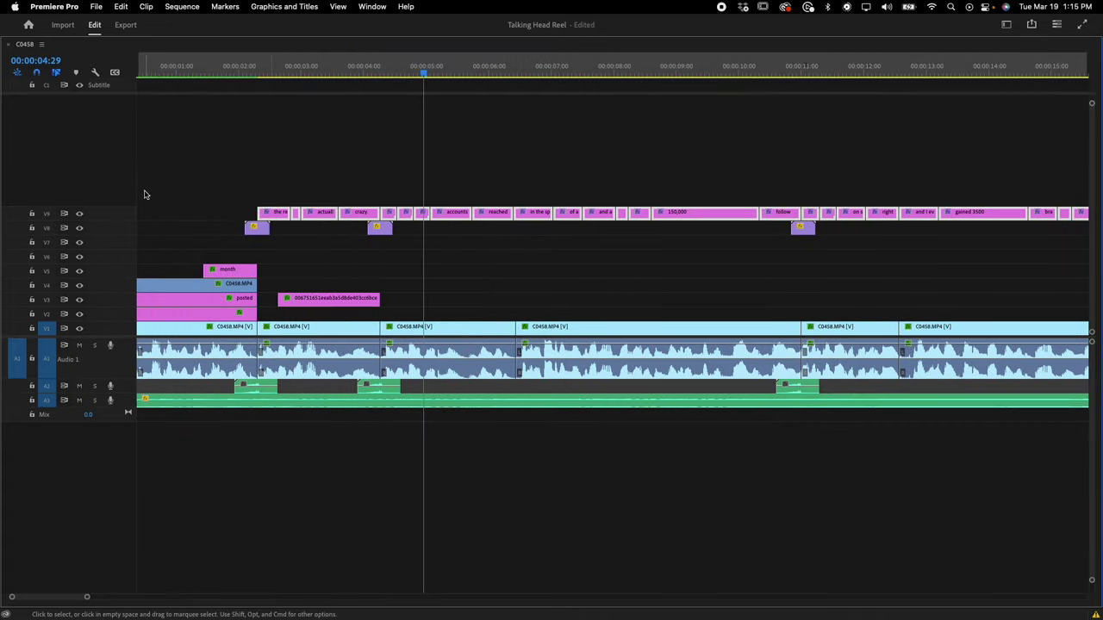
drag(268, 214, 274, 262)
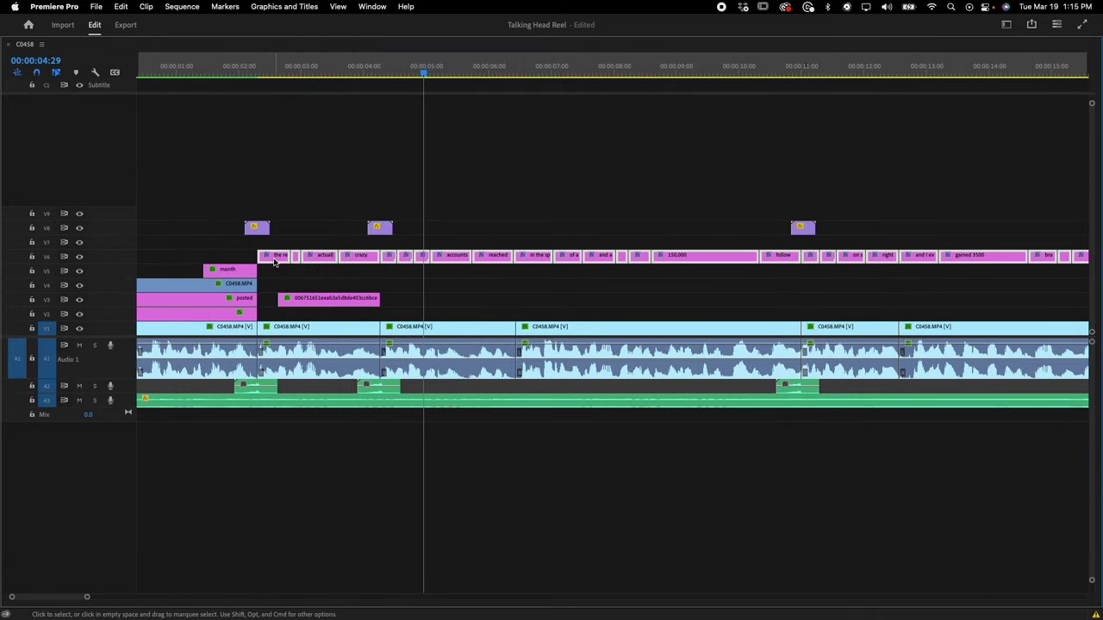
Step: Duplicate all the caption graphics on V6 onto track V7 directly above them
key(minus)
key(minus)
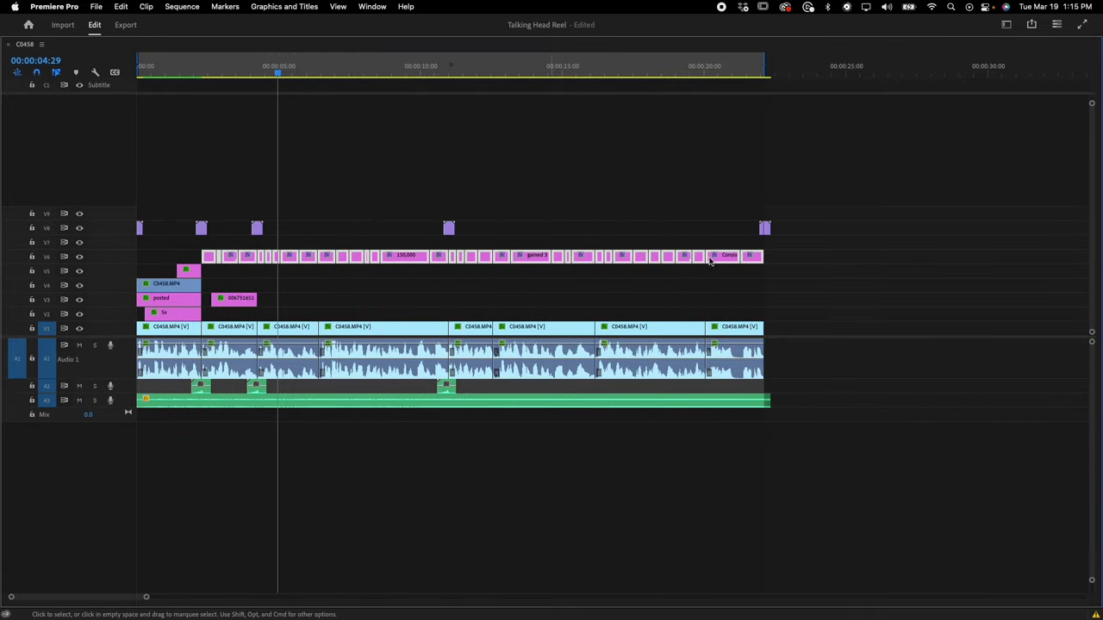
drag(823, 250, 207, 257)
drag(208, 259, 214, 250)
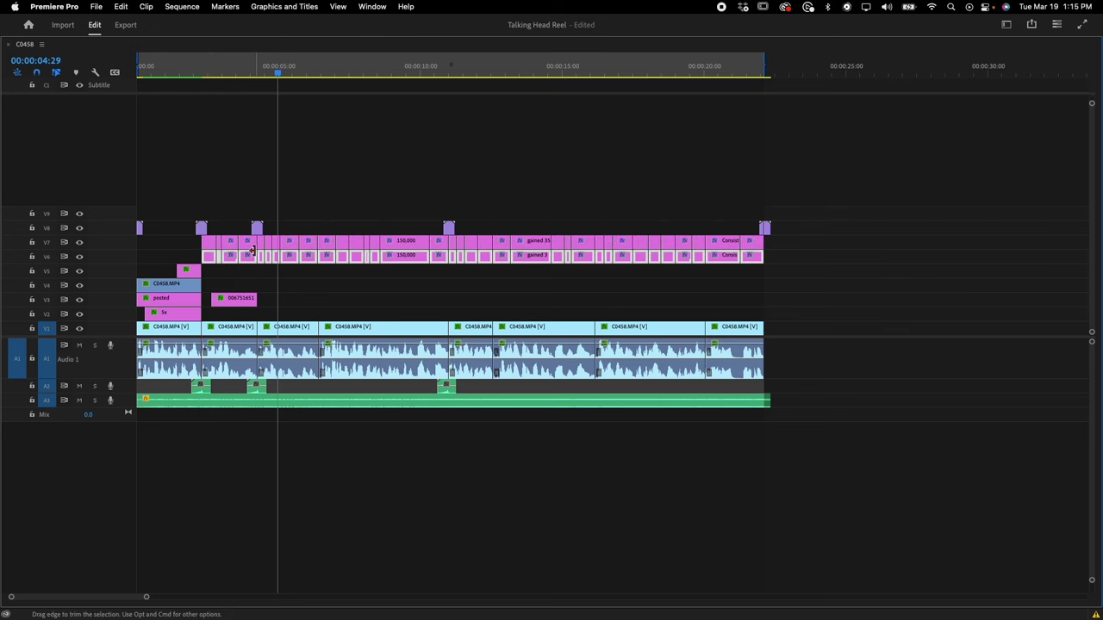
Step: Apply the "TakeOver- 4. Glowing Text LOW" preset to all the duplicate caption graphics on V7
drag(793, 242, 209, 244)
key(grave)
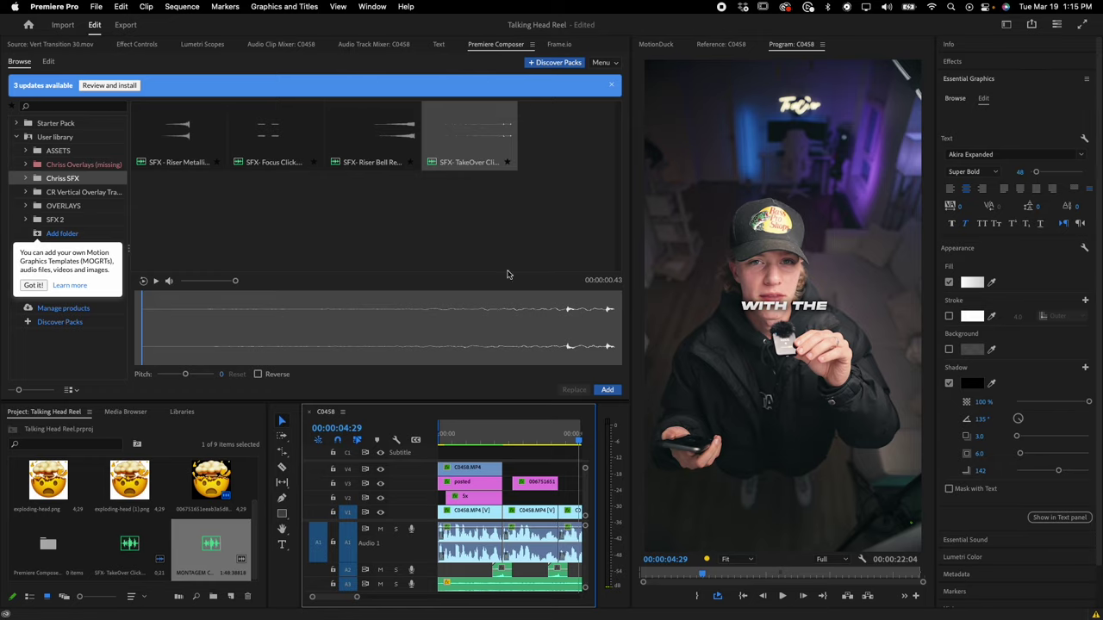
click(955, 62)
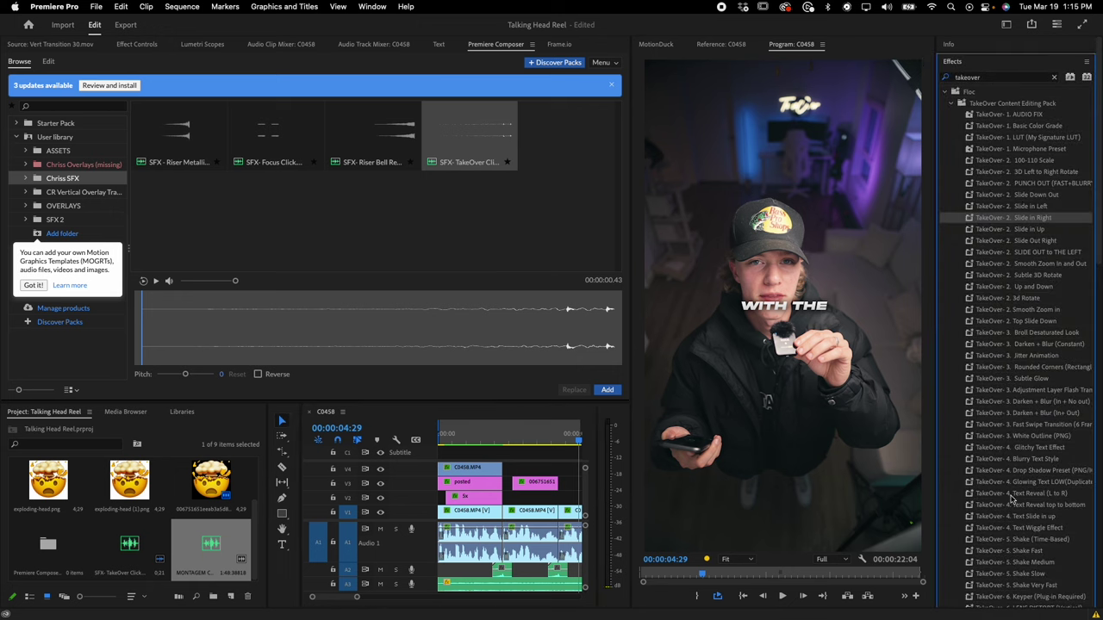
scroll(1066, 439, down, 4)
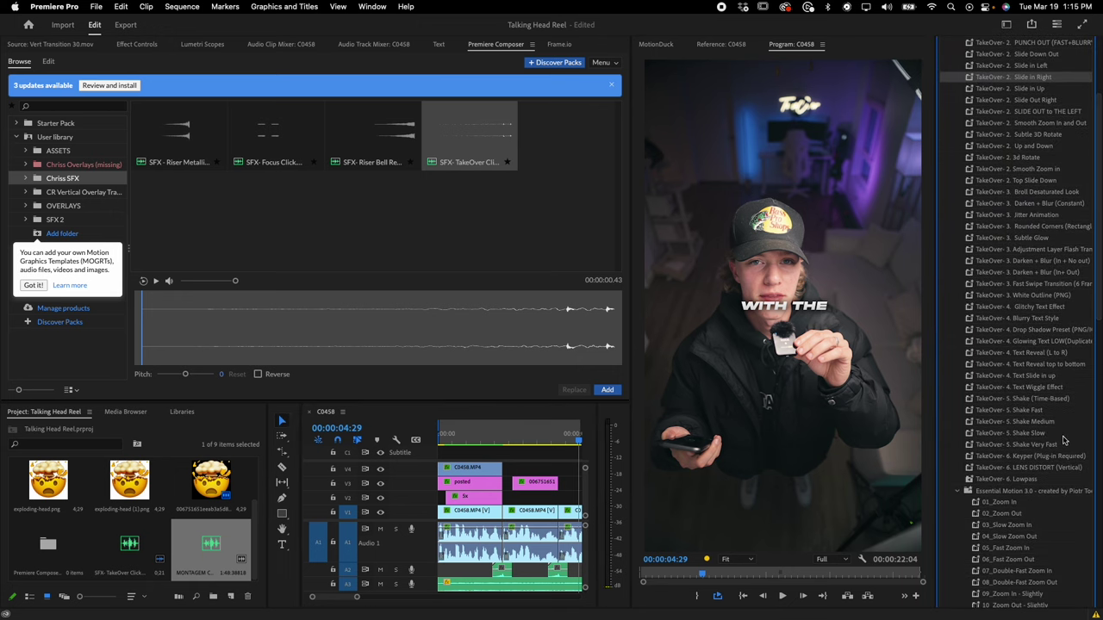
drag(1049, 342, 831, 428)
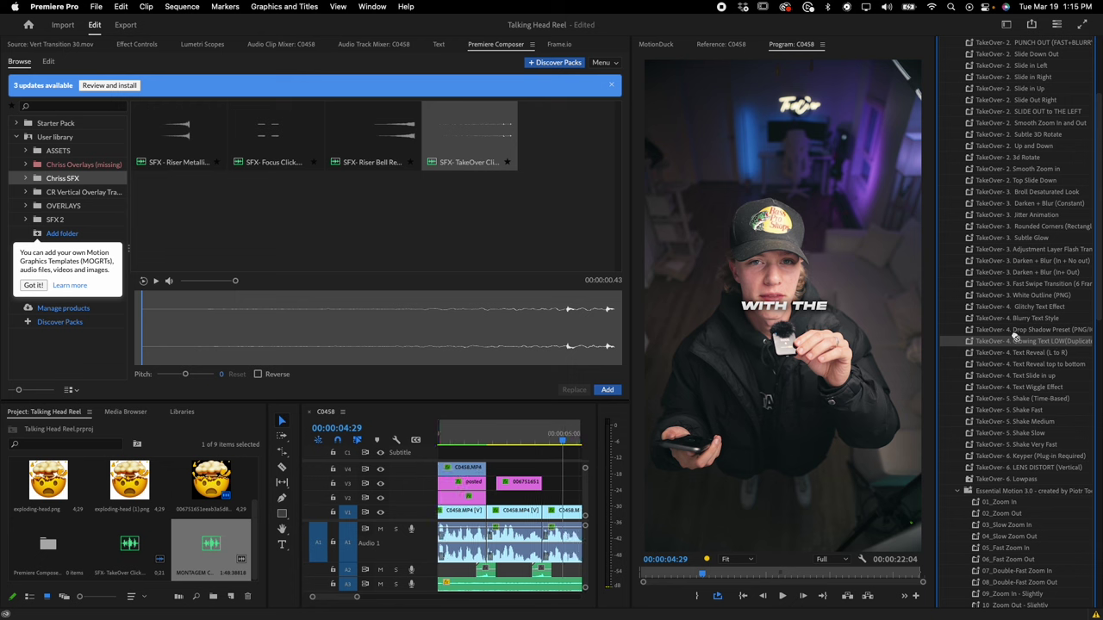
scroll(537, 488, up, 3)
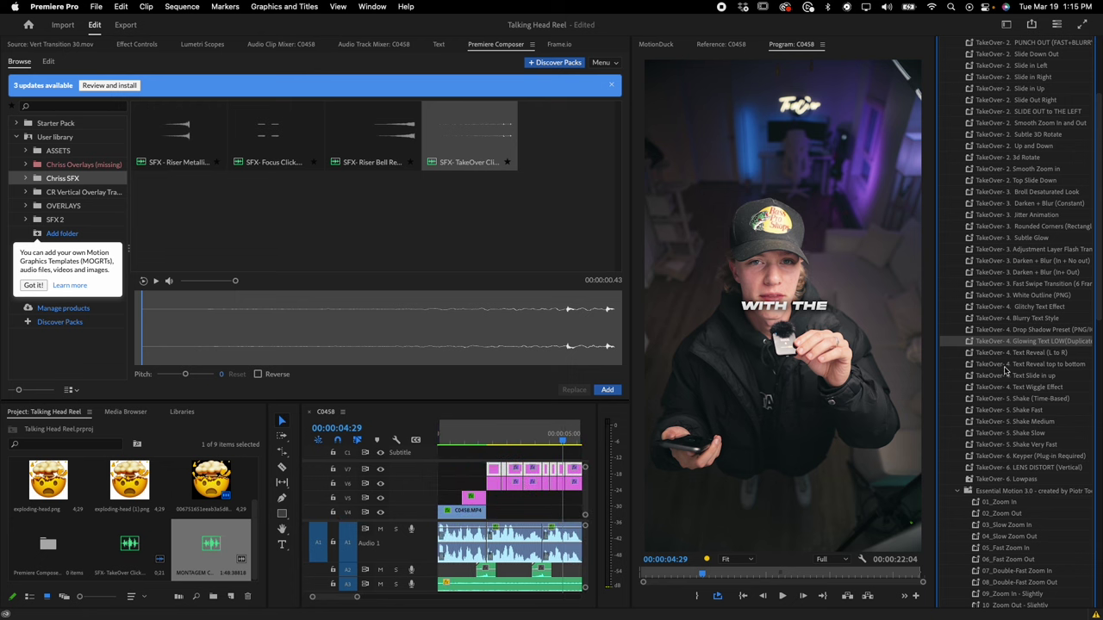
drag(1014, 347, 522, 470)
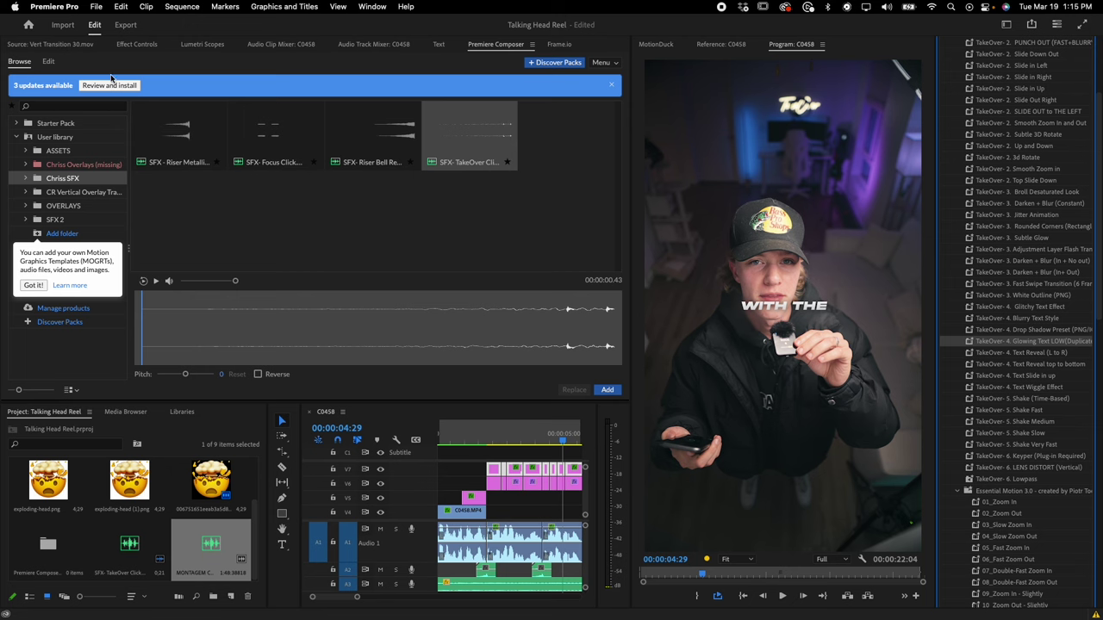
Step: Inspect the effect settings of the "the results" duplicate on V7, toggling its Gaussian Blur off and on to compare the glow
click(141, 50)
click(65, 48)
click(145, 52)
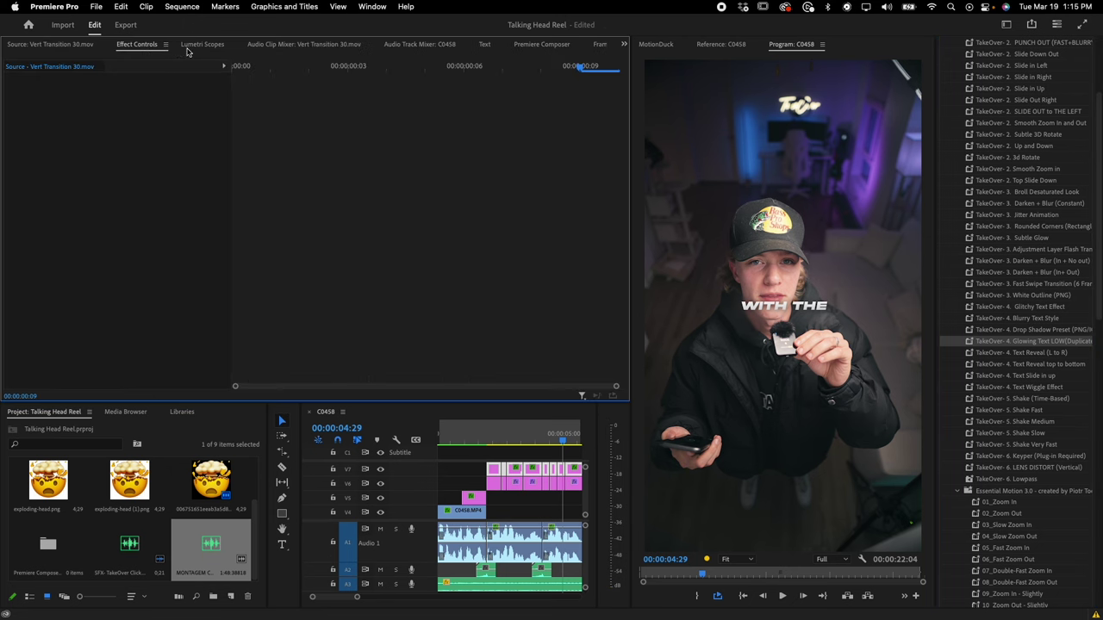
click(493, 436)
click(515, 539)
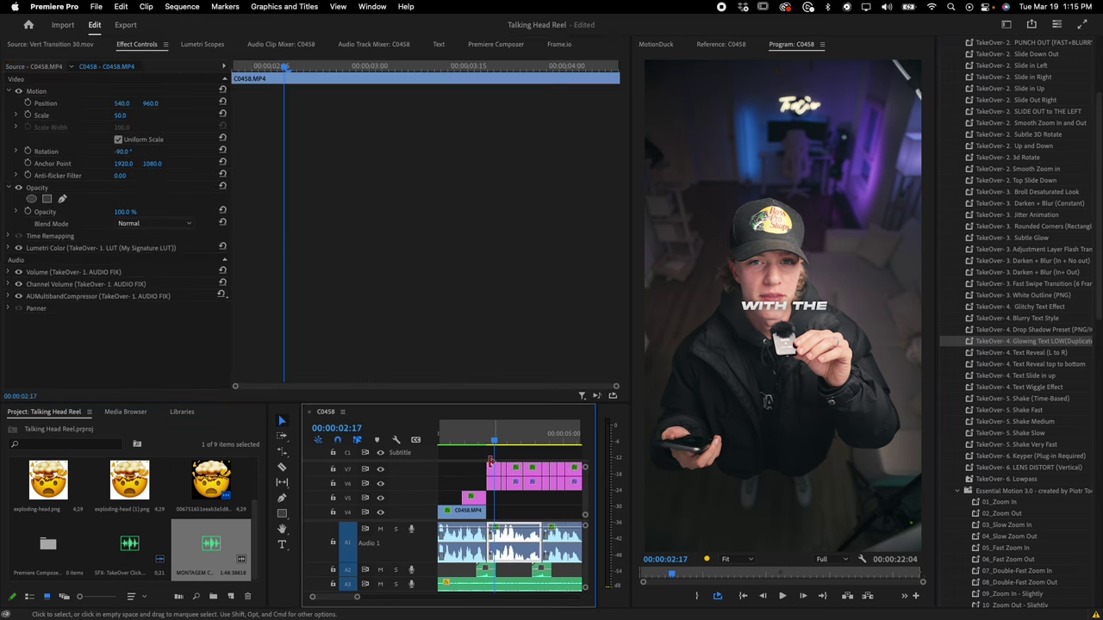
click(493, 470)
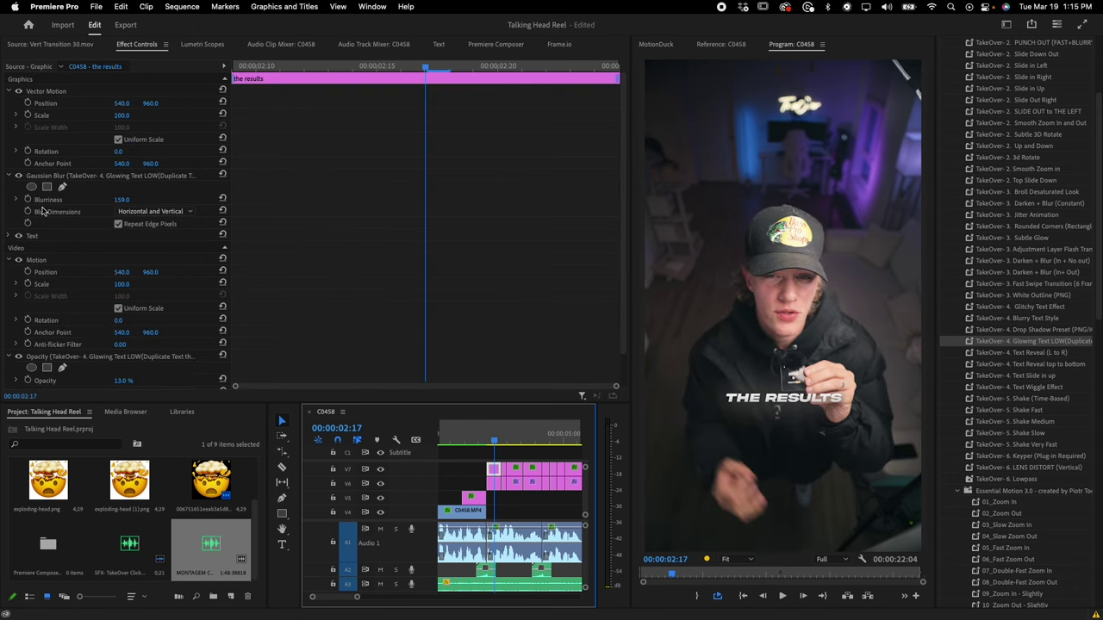
click(19, 177)
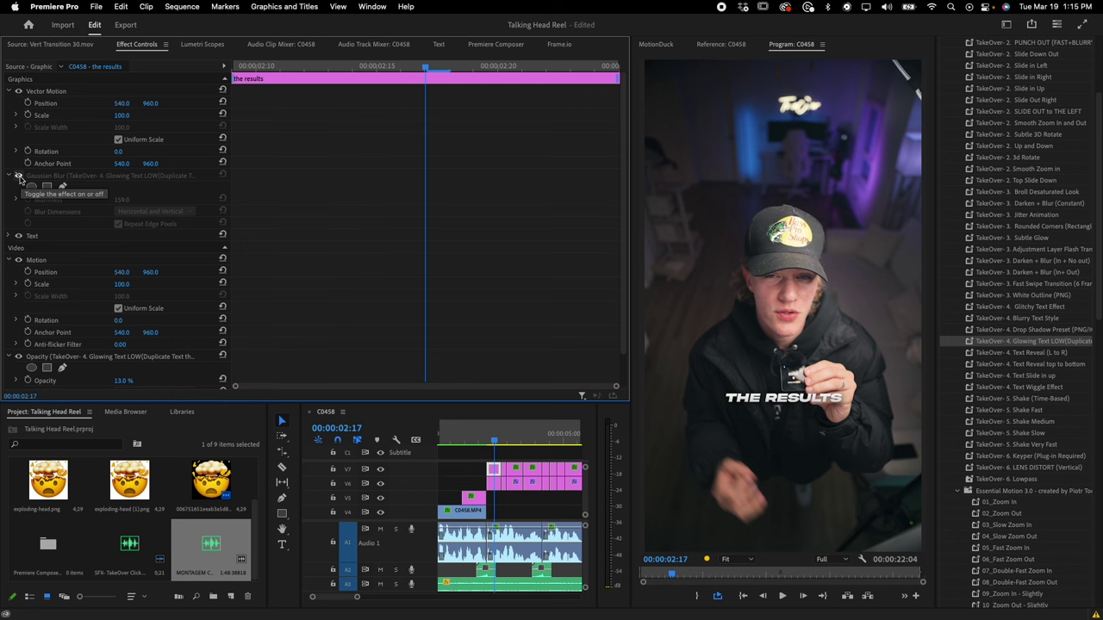
click(18, 176)
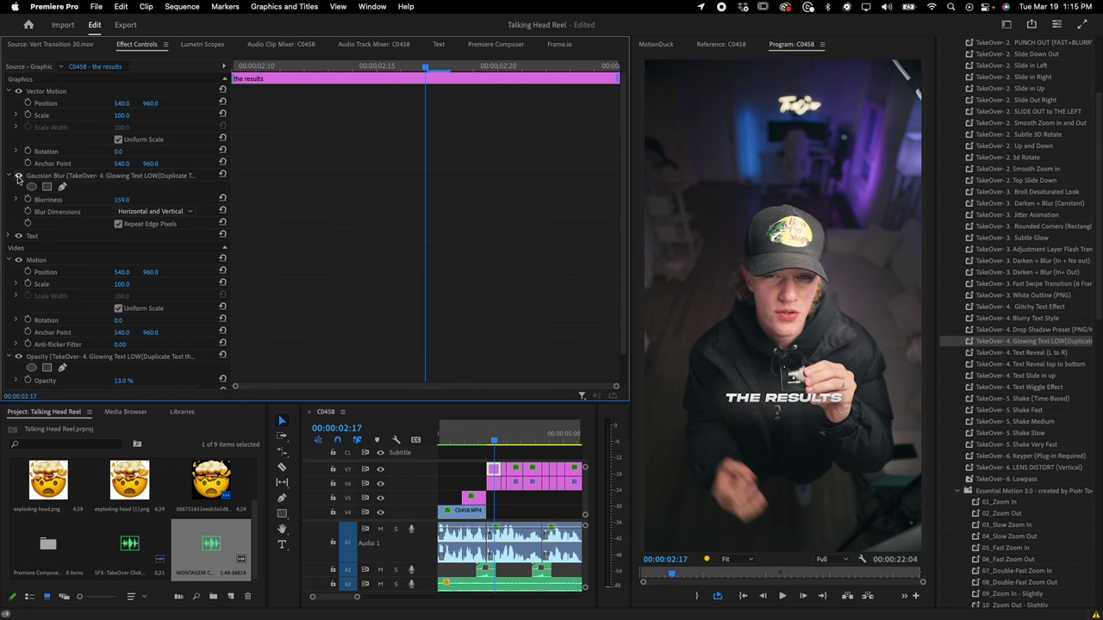
Step: Play back the glowing captions with the whole sequence in view and save the project
key(space)
key(backslash)
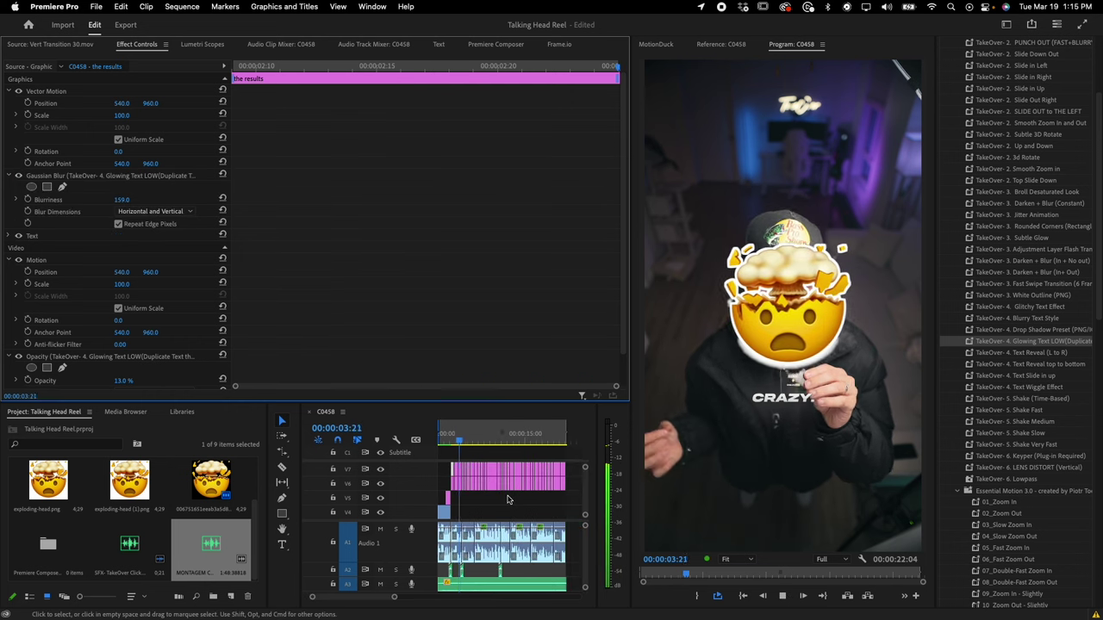
key(space)
key(super+s)
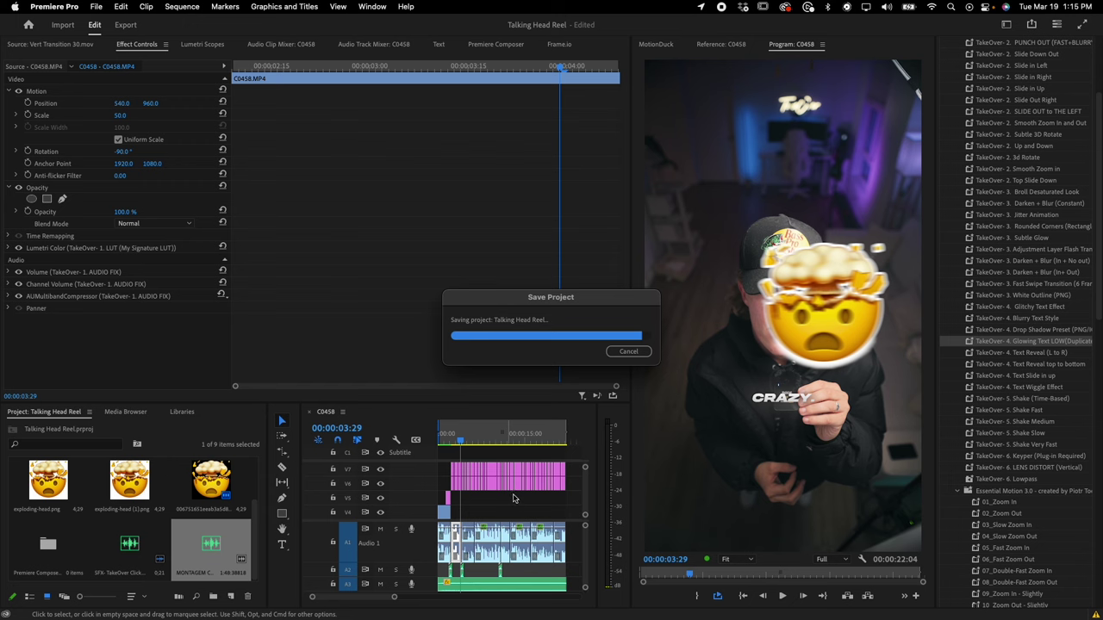
Step: Move the transition clips above the captions up to track V9 so that V8 is left empty
scroll(507, 502, down, 1)
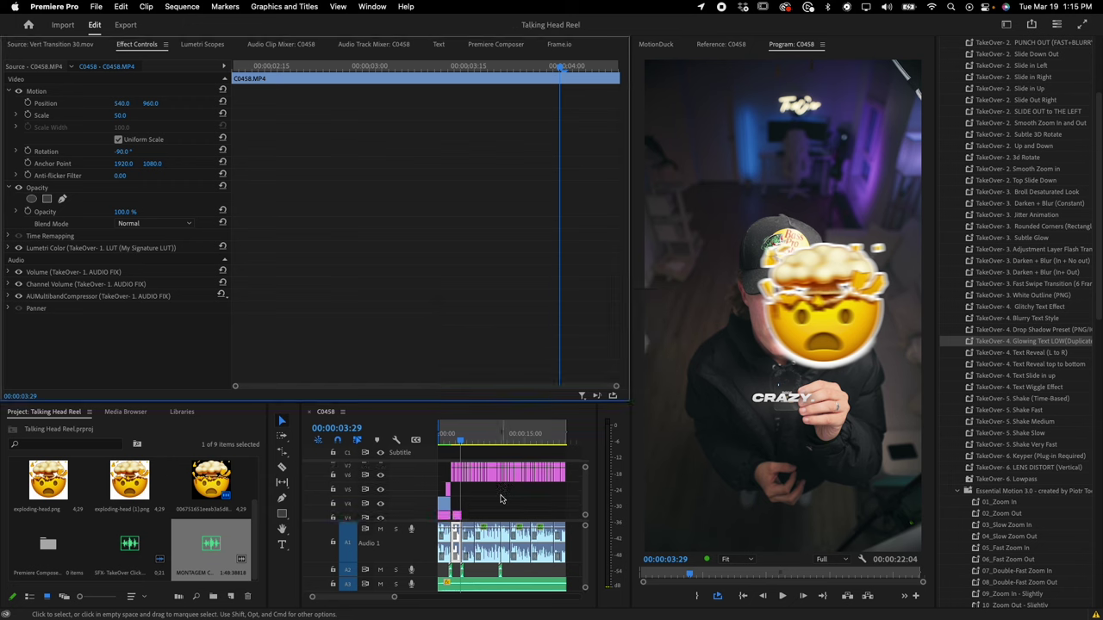
click(496, 436)
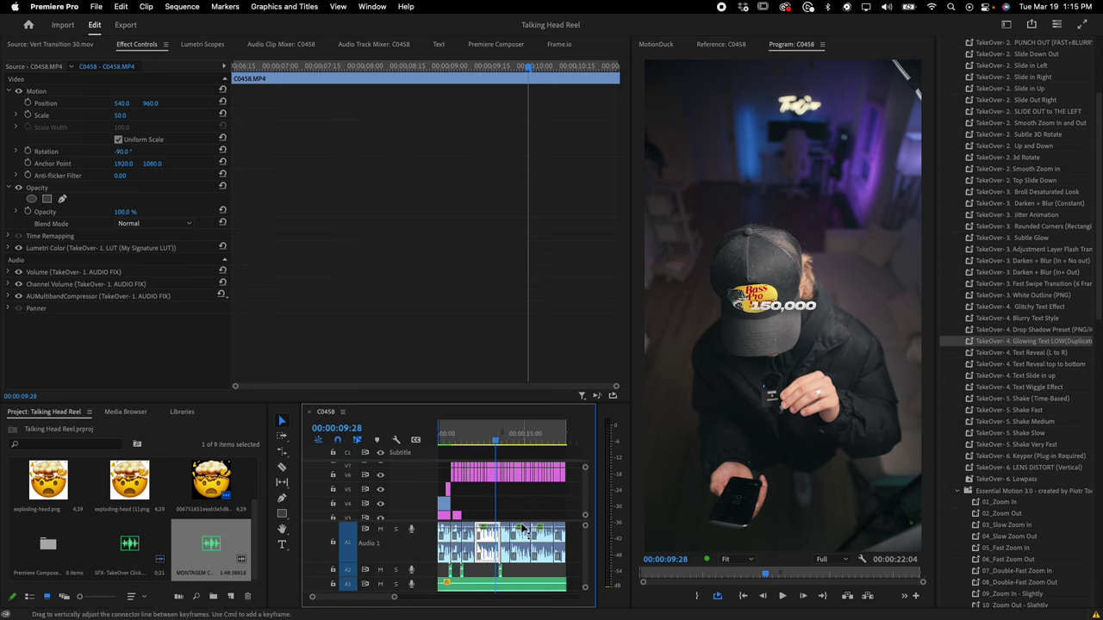
scroll(492, 505, down, 2)
scroll(492, 506, up, 4)
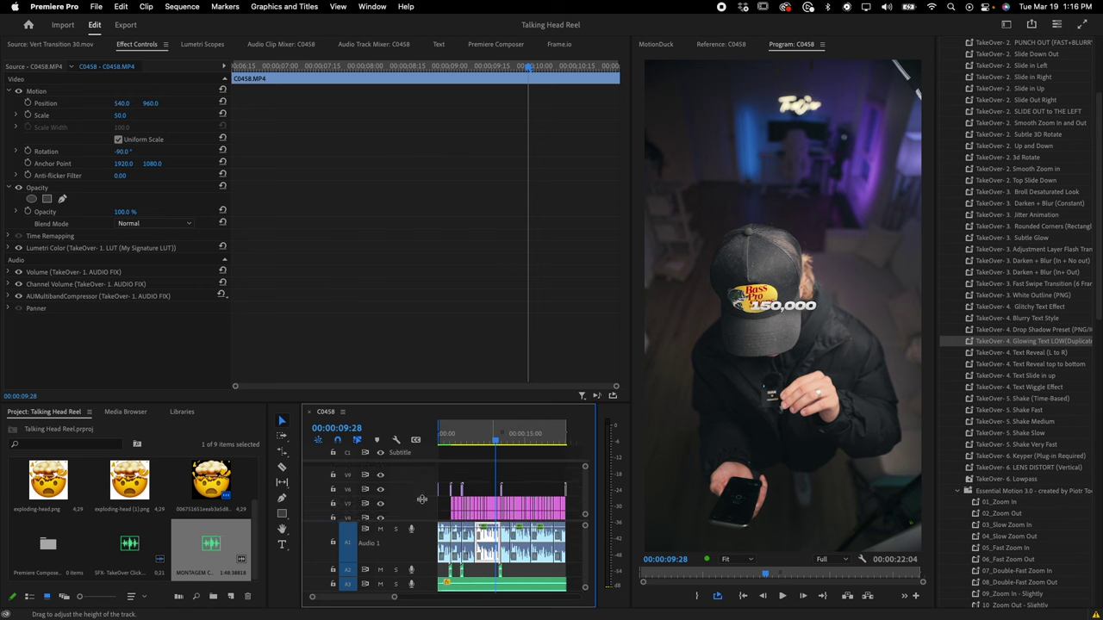
right_click(422, 500)
click(412, 509)
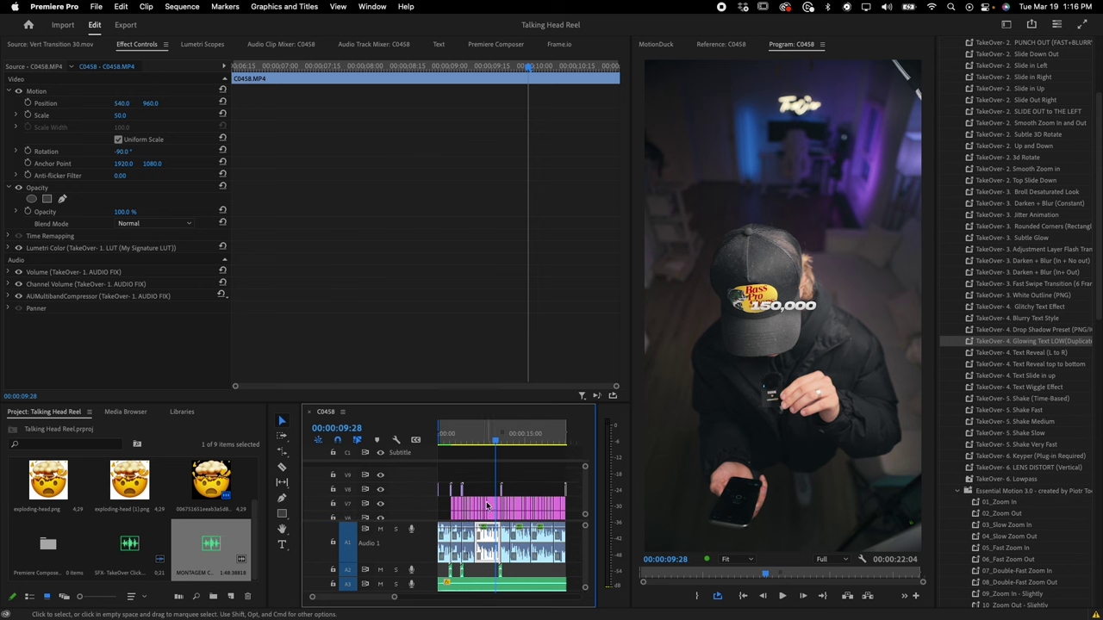
right_click(411, 509)
click(438, 519)
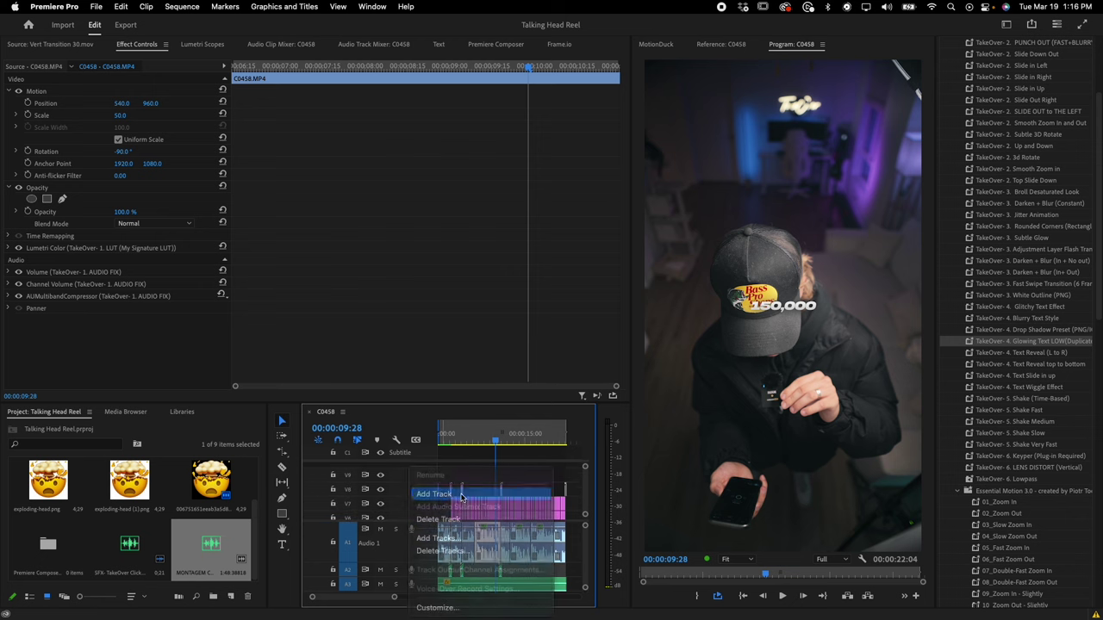
drag(443, 489, 558, 499)
click(553, 491)
scroll(534, 493, down, 2)
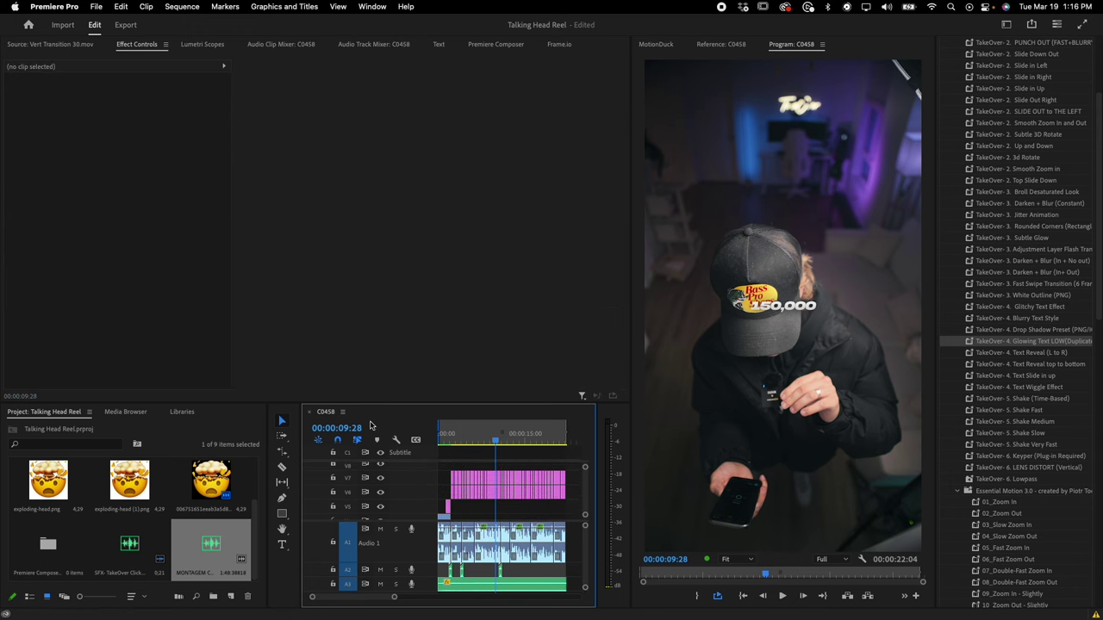
Step: Create a new adjustment layer and place it on V8 at the very start of the sequence
drag(337, 391, 337, 252)
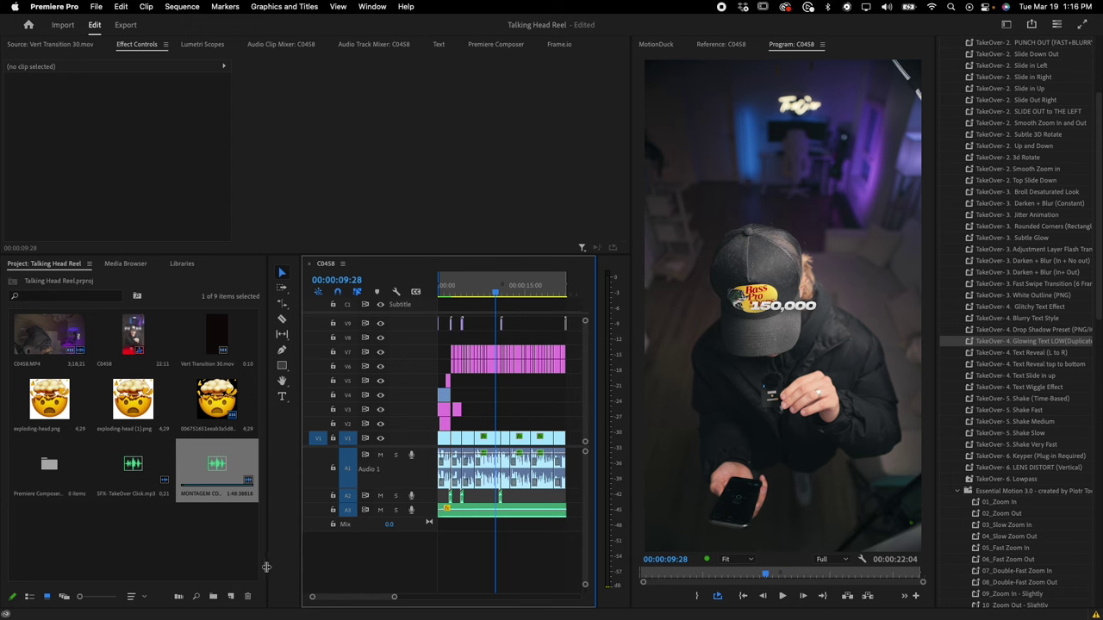
drag(266, 567, 333, 595)
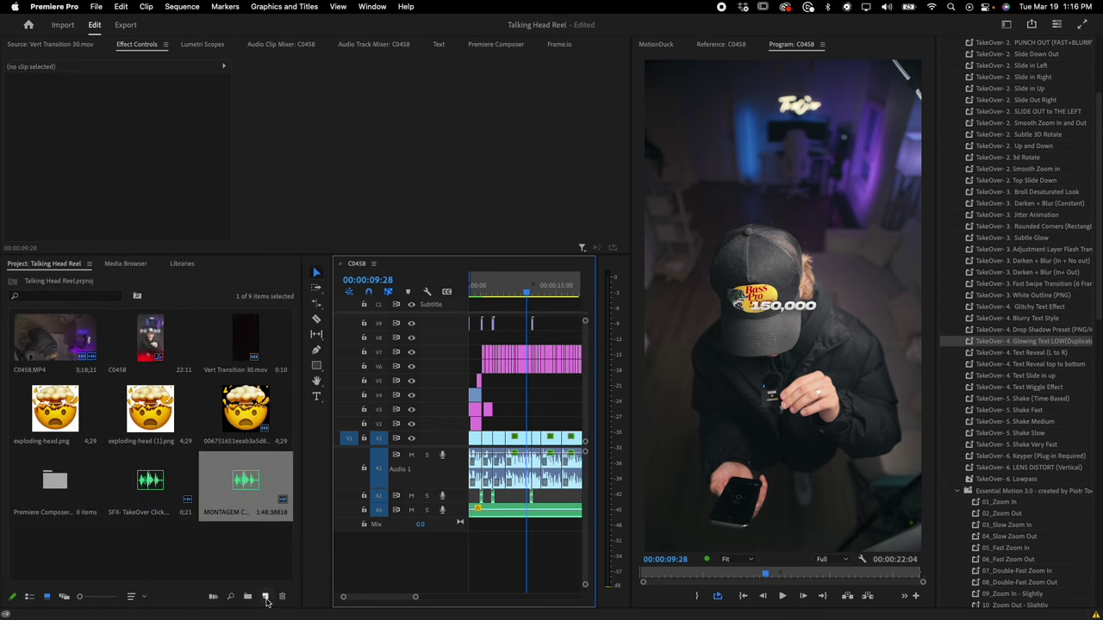
click(266, 598)
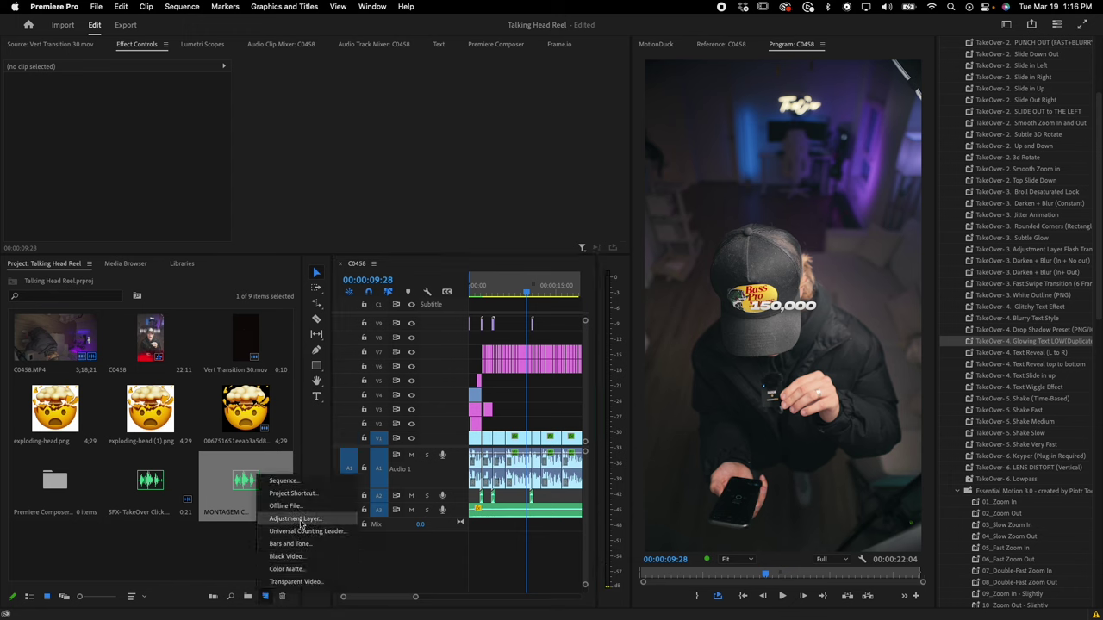
click(301, 524)
click(619, 375)
drag(49, 544, 476, 332)
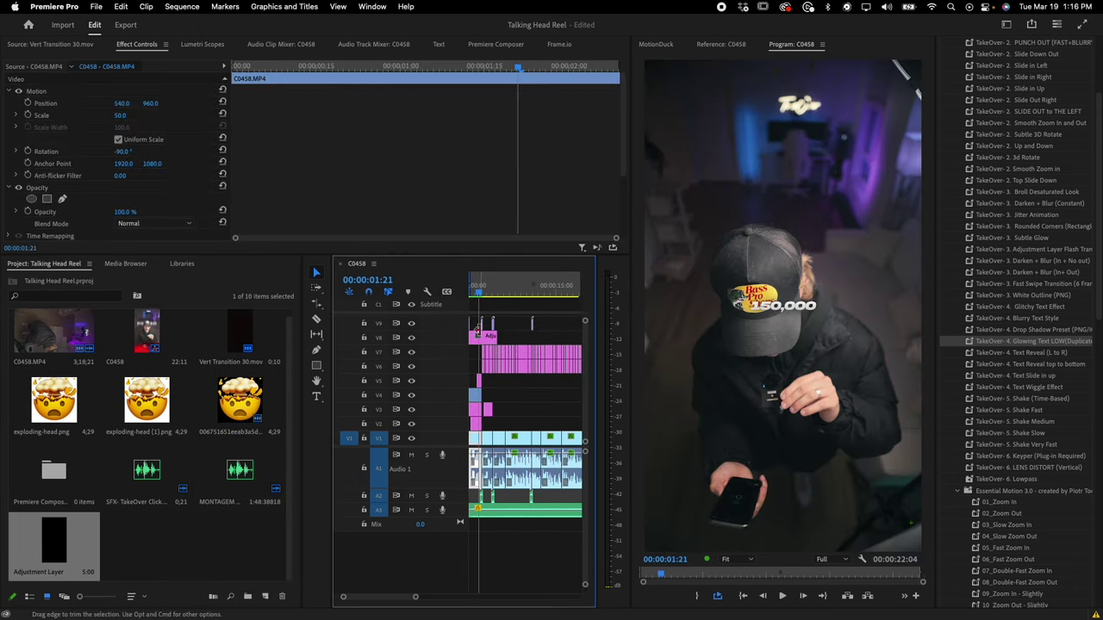
Step: Apply the "TakeOver- 2. Smooth Zoom in" preset to the adjustment layer on V8 and review its transform keyframes
click(482, 337)
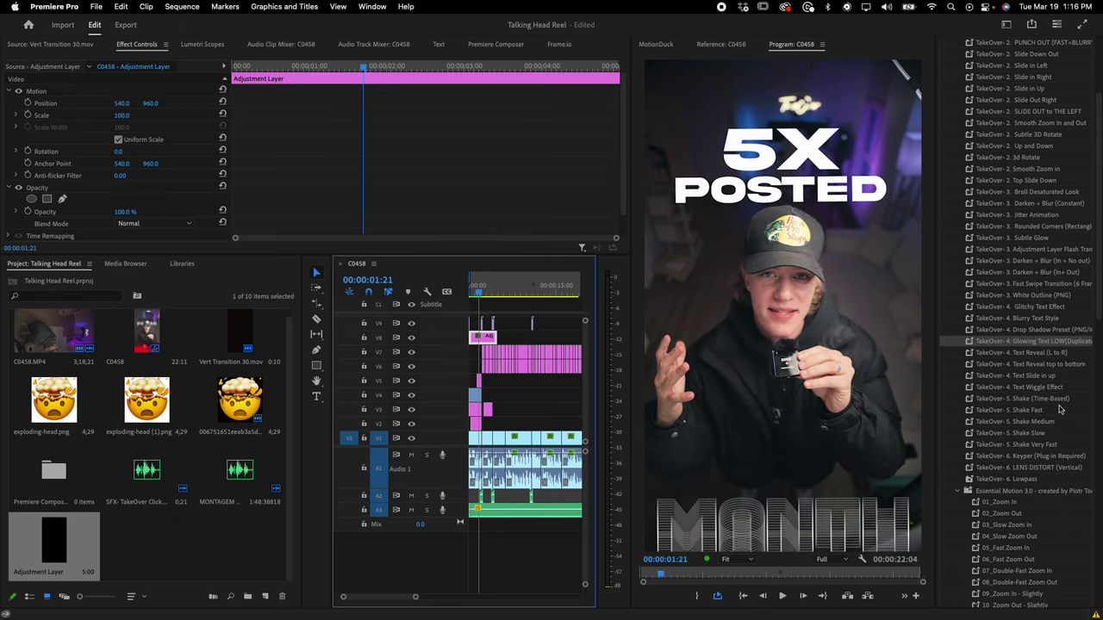
click(1041, 170)
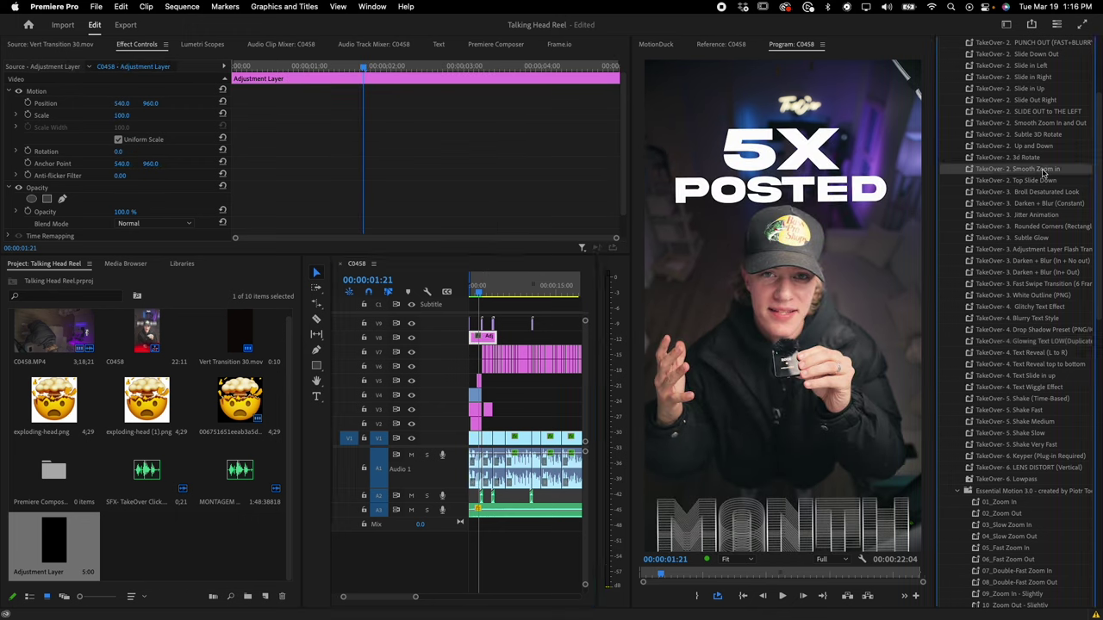
drag(1048, 171, 476, 338)
scroll(481, 181, down, 10)
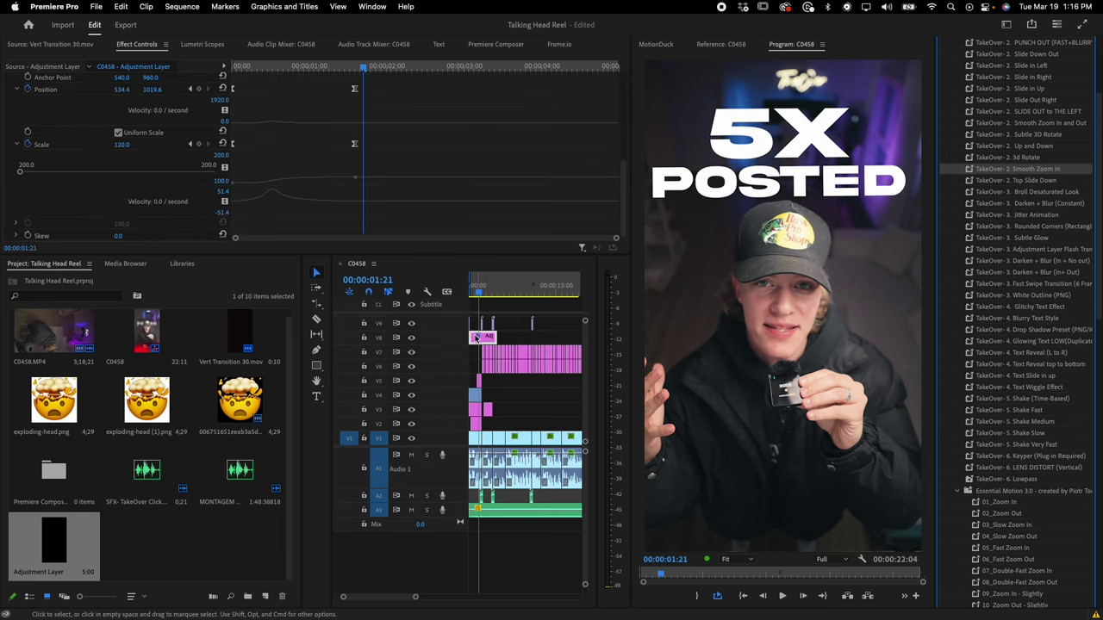
Step: Play back the opening of the sequence to check the smooth zoom
key(=)
key(=)
key(=)
drag(497, 287, 448, 289)
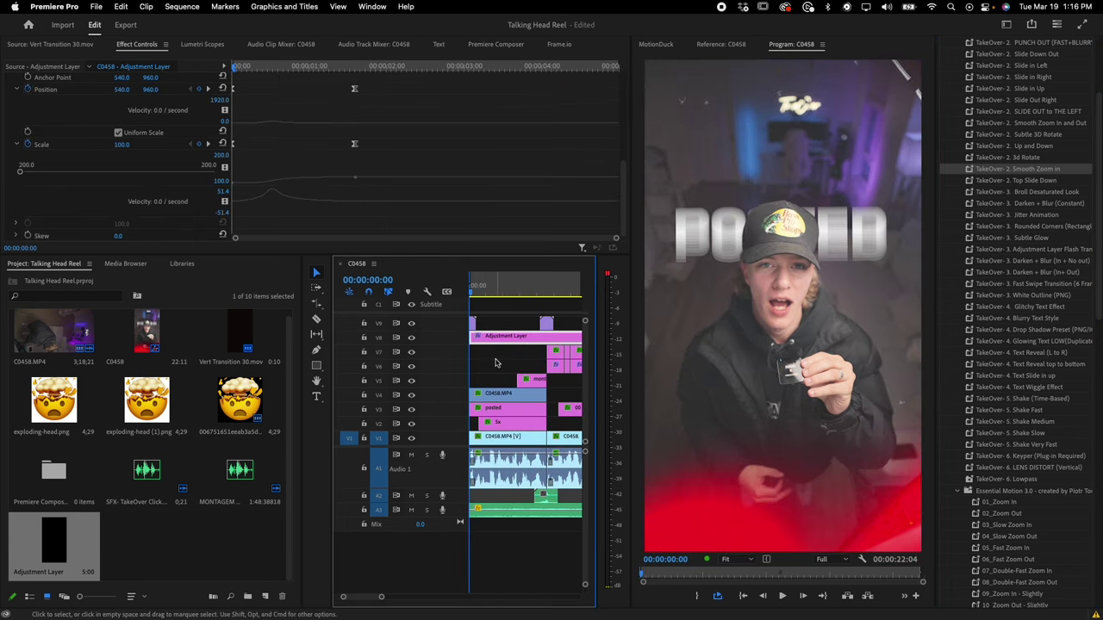
key(minus)
key(minus)
key(space)
key(minus)
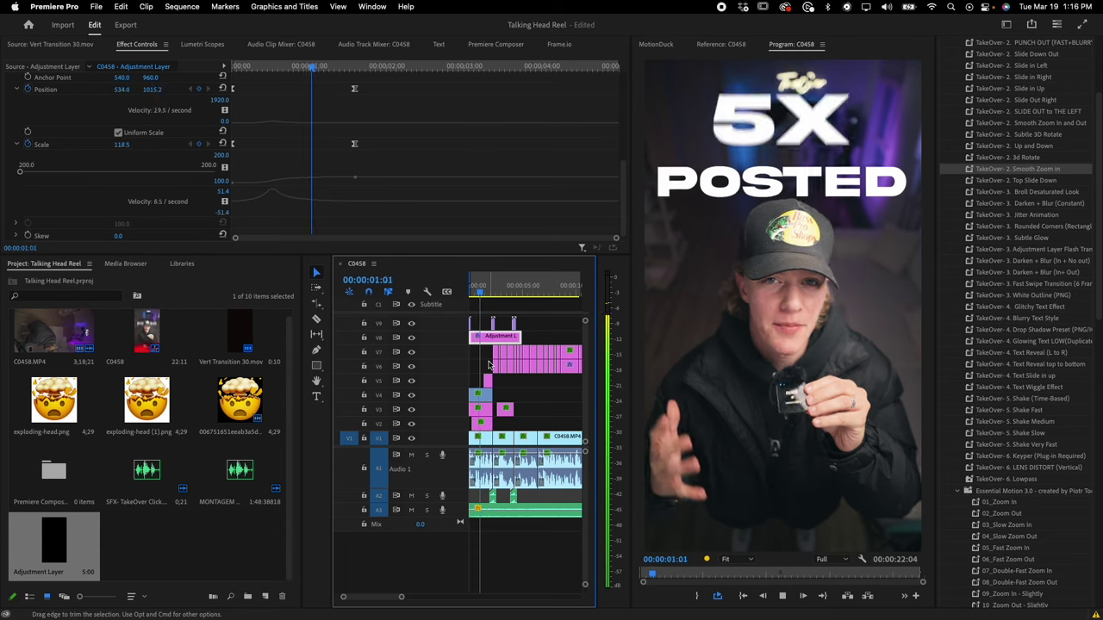
key(space)
Step: Cut the adjustment layer where the first video clip ends and delete the remaining part
scroll(487, 349, up, 3)
key(minus)
drag(517, 293, 482, 294)
scroll(497, 296, down, 1)
key(c)
click(504, 338)
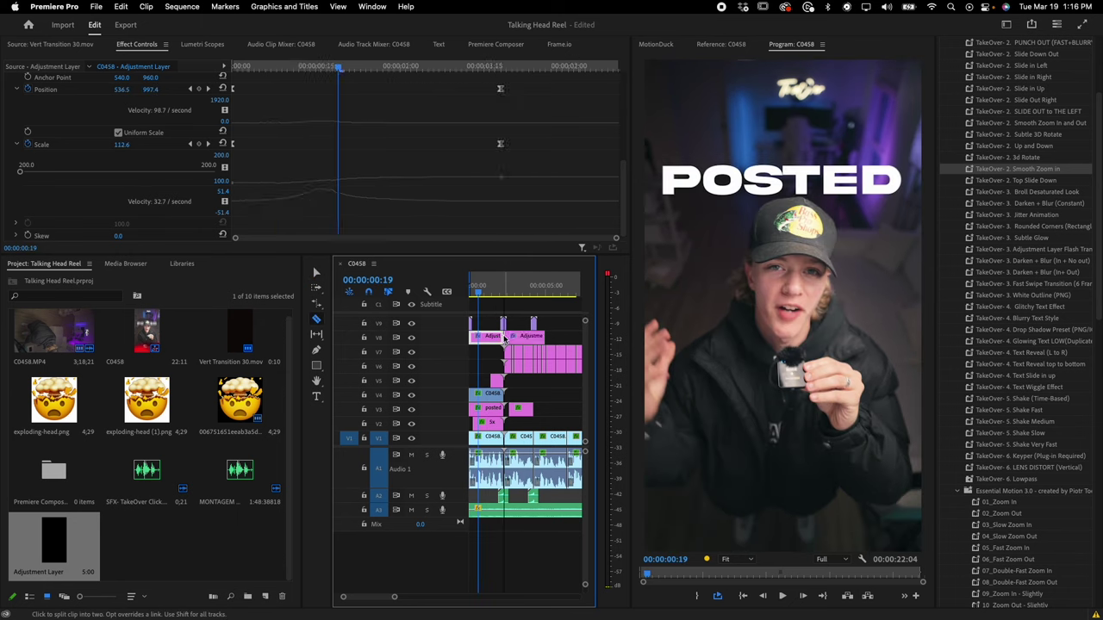
key(v)
click(519, 340)
key(Delete)
Step: Duplicate the smooth-zoom adjustment layer along V8 so the copy starts with the third video clip
click(490, 338)
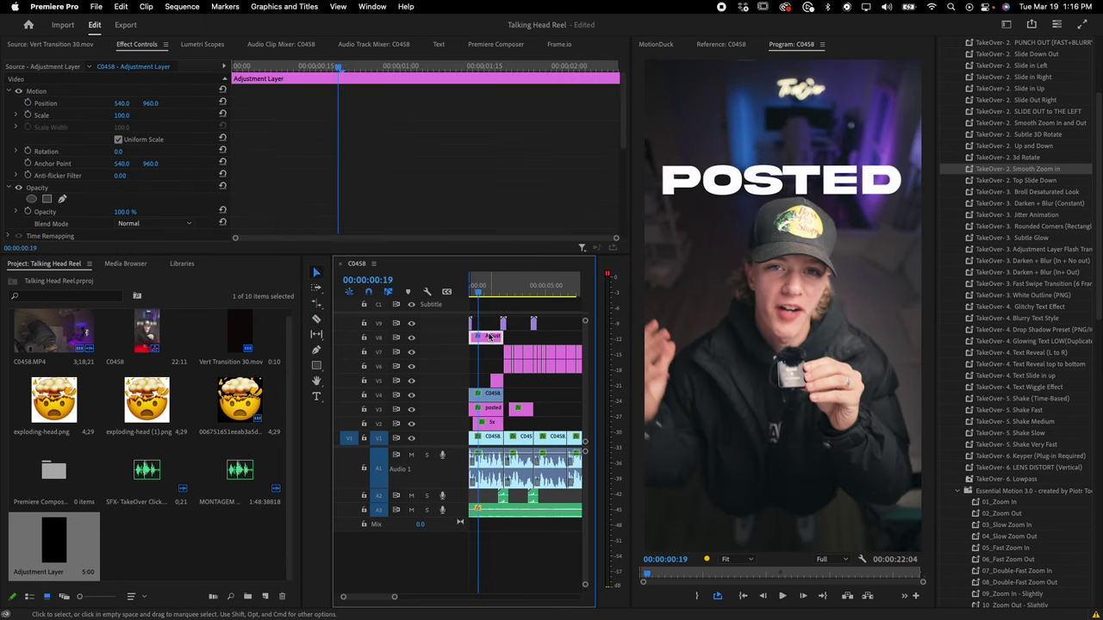
scroll(415, 203, down, 5)
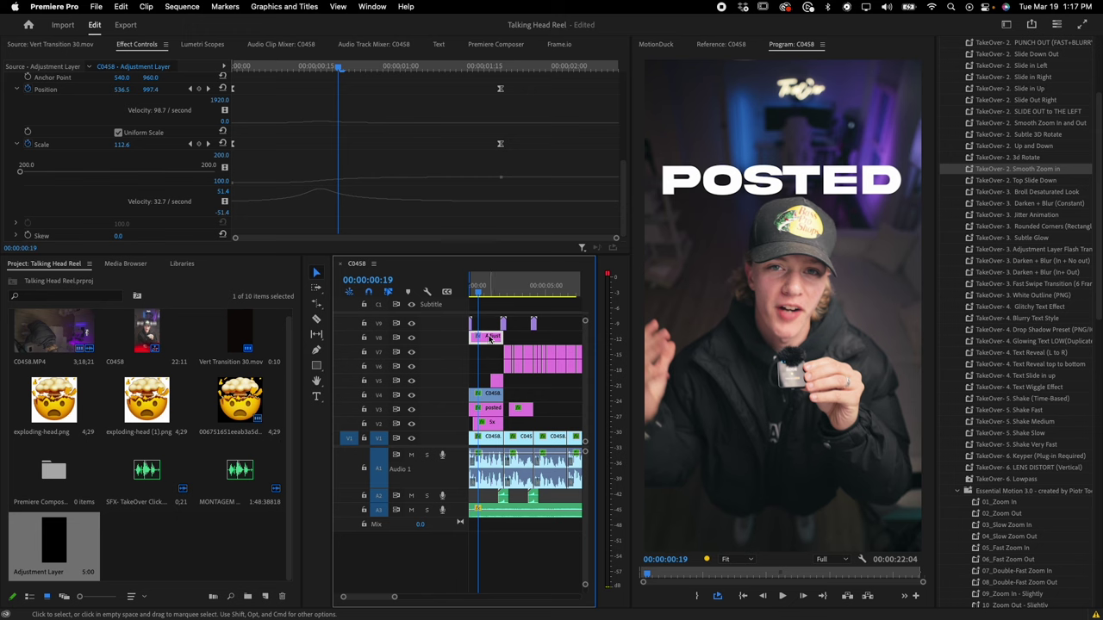
drag(484, 340, 546, 338)
click(521, 289)
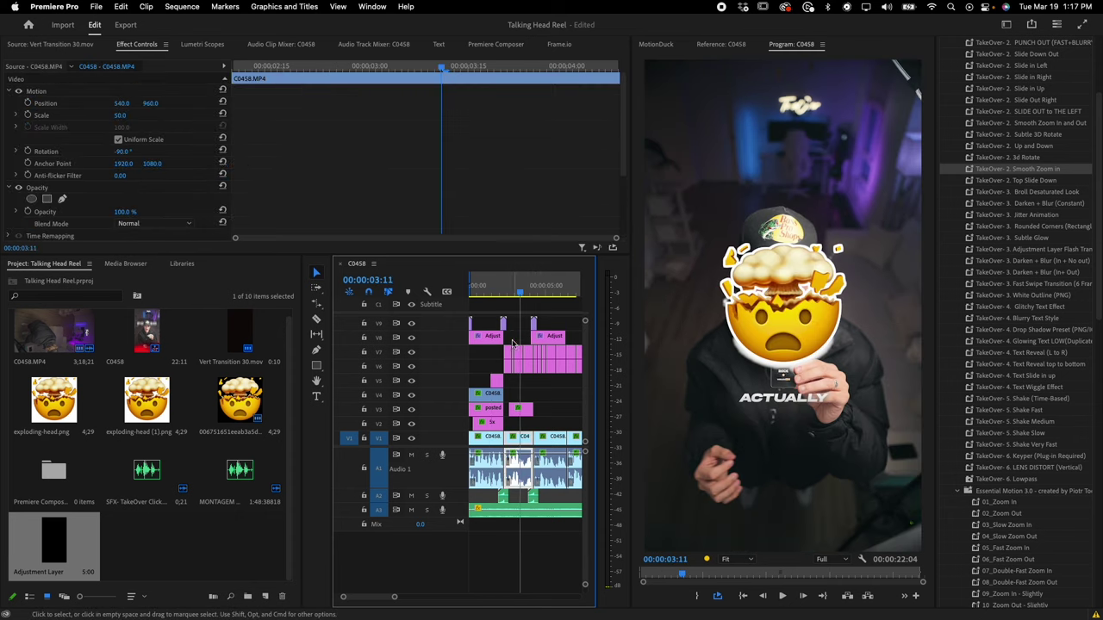
scroll(515, 343, right, 2)
drag(510, 340, 515, 339)
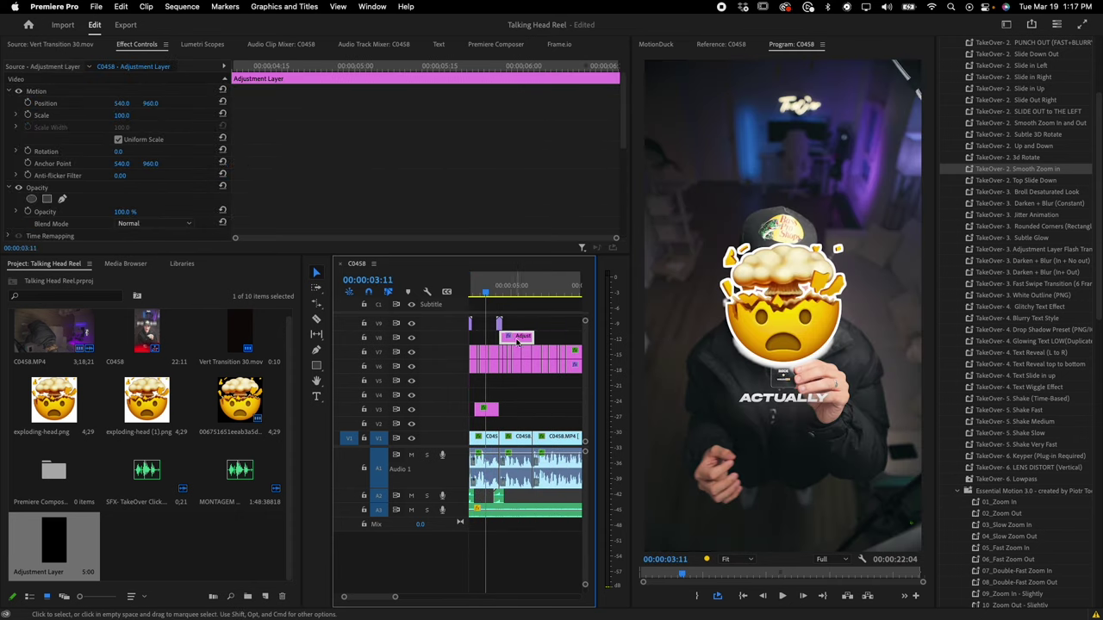
Step: Trim the end of the copied adjustment layer to match the end of the third video clip
key(space)
scroll(536, 385, up, 3)
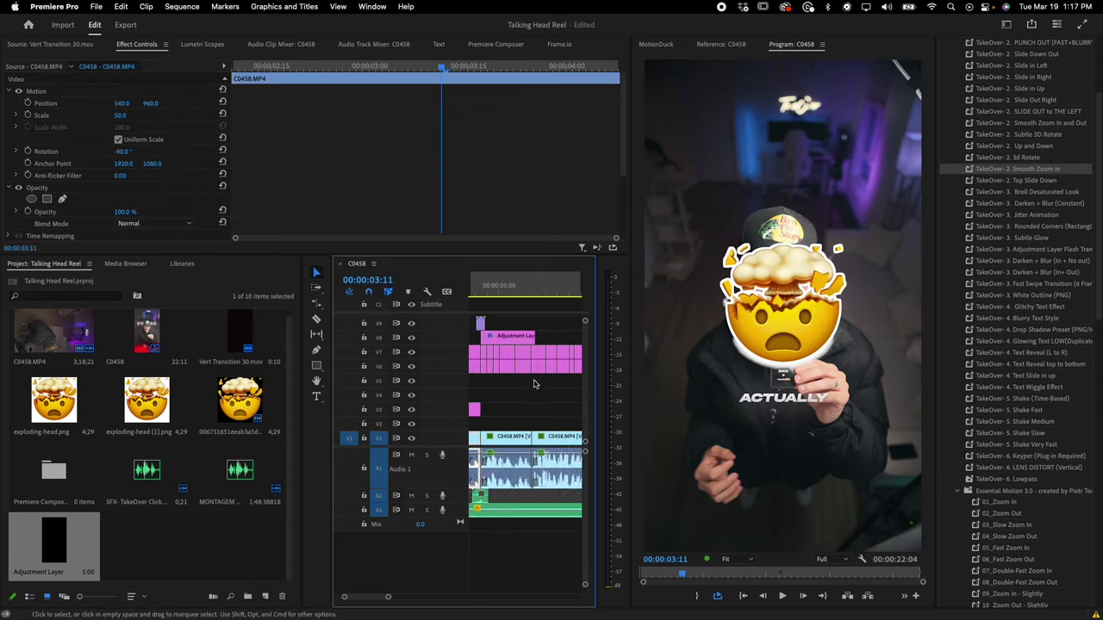
click(536, 295)
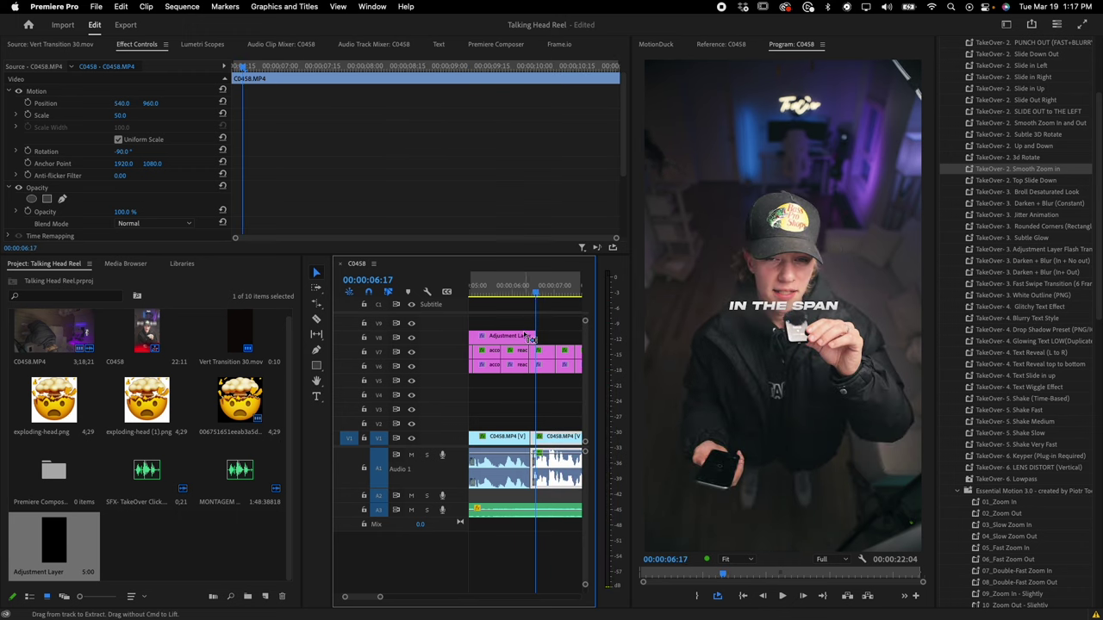
scroll(524, 339, up, 3)
drag(563, 337, 544, 337)
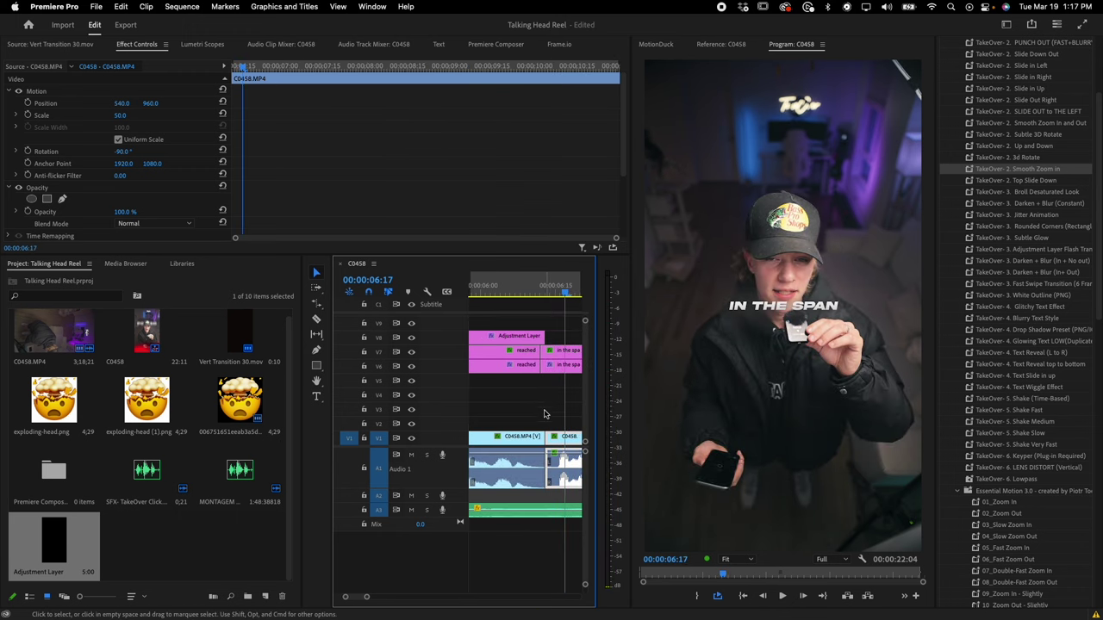
Step: Play back the section around the copied adjustment layer to check how its zoom ends at the cut
key(-)
click(493, 286)
key(space)
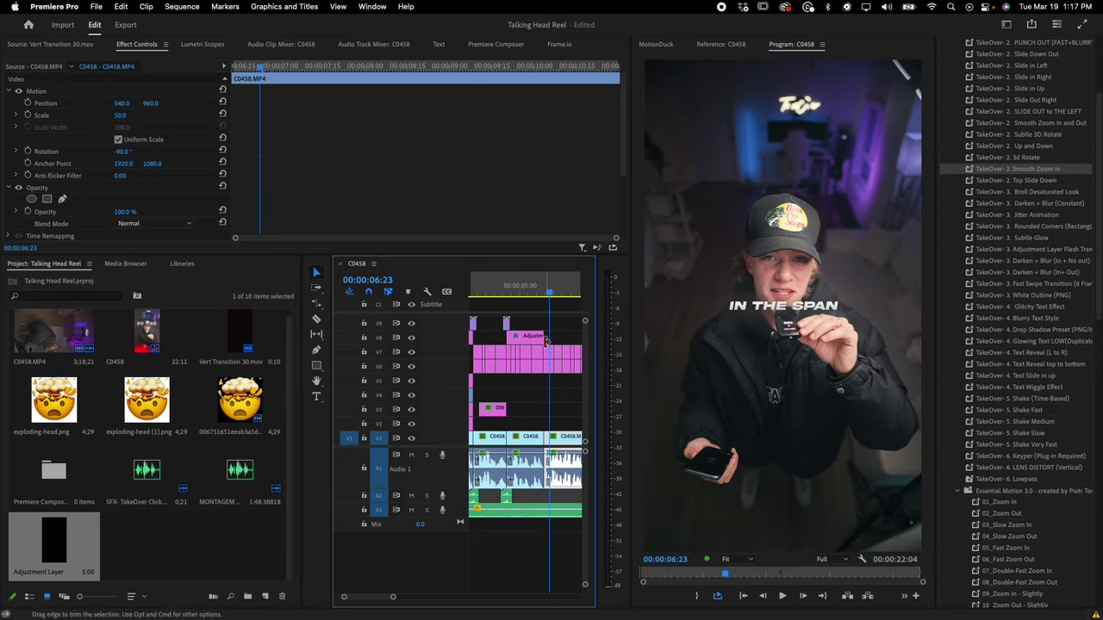
key(super+z)
click(531, 296)
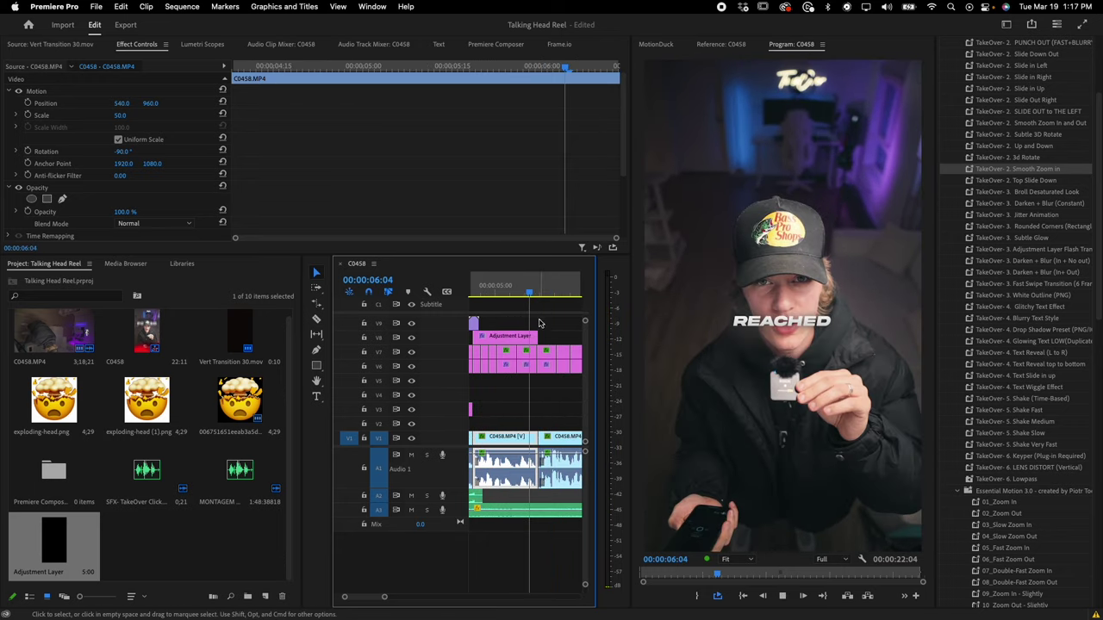
key(space)
key(space)
scroll(540, 340, down, 2)
click(480, 289)
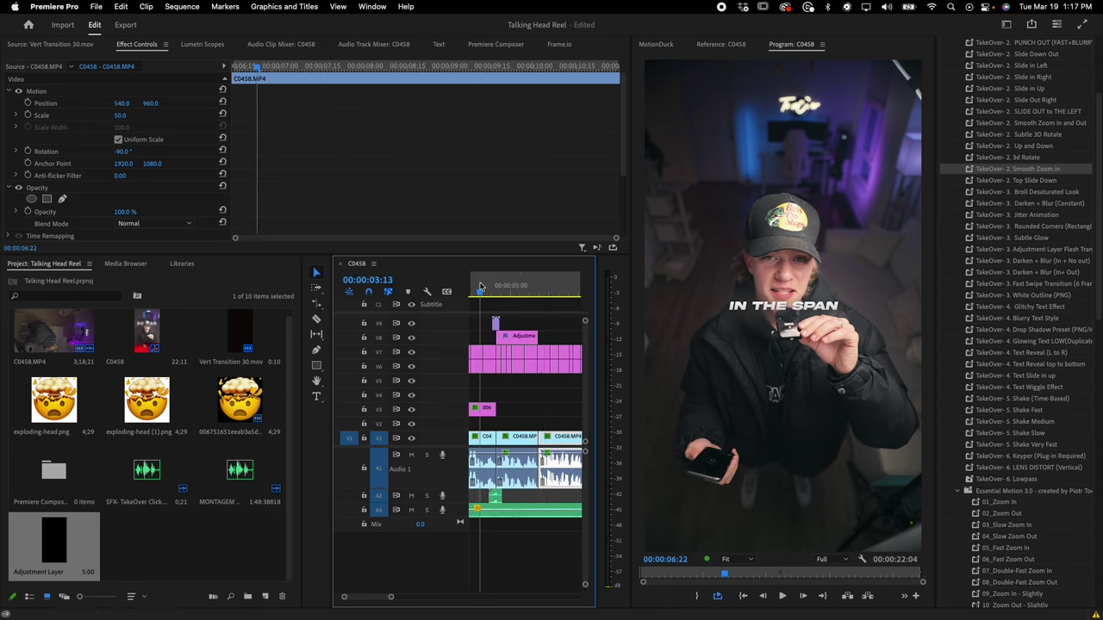
key(space)
key(minus)
key(minus)
key(minus)
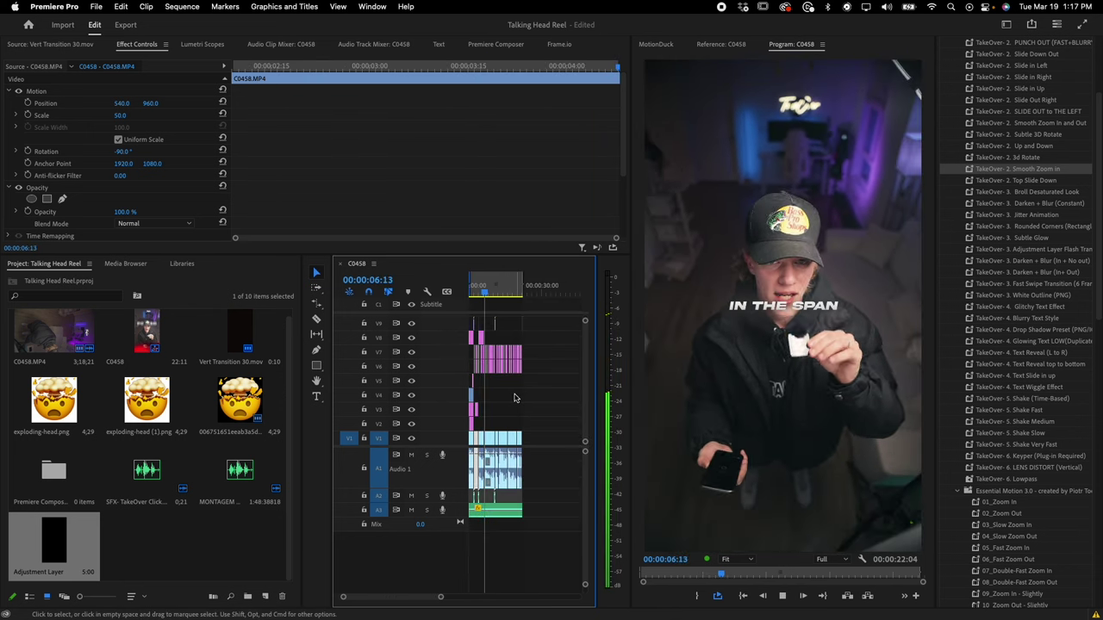
Step: Extend the copied adjustment layer on V8 to the end of the fourth video clip, at the next transition
key(space)
key(equal)
key(equal)
key(equal)
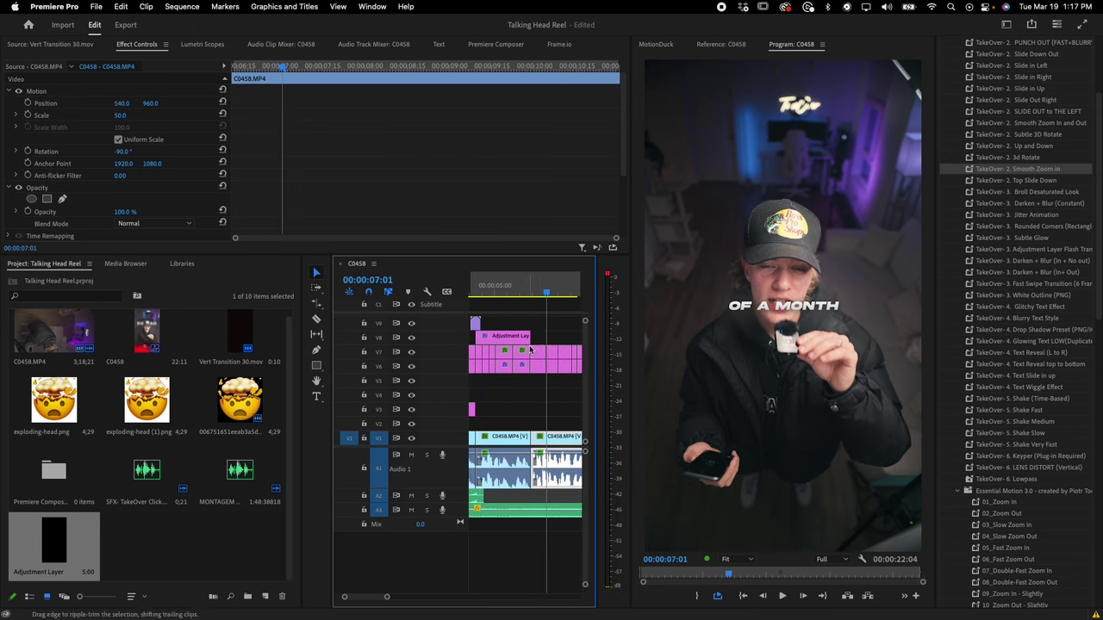
drag(508, 339, 535, 342)
Step: Play back the extended zoom in full-screen preview and save the project
click(494, 290)
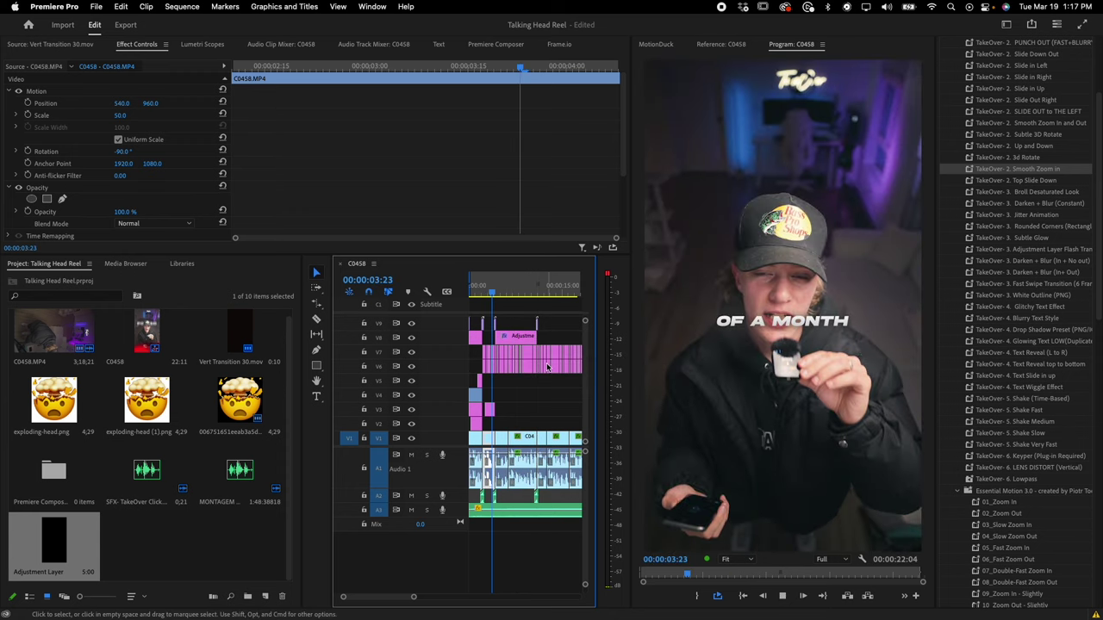
key(grave)
key(space)
key(grave)
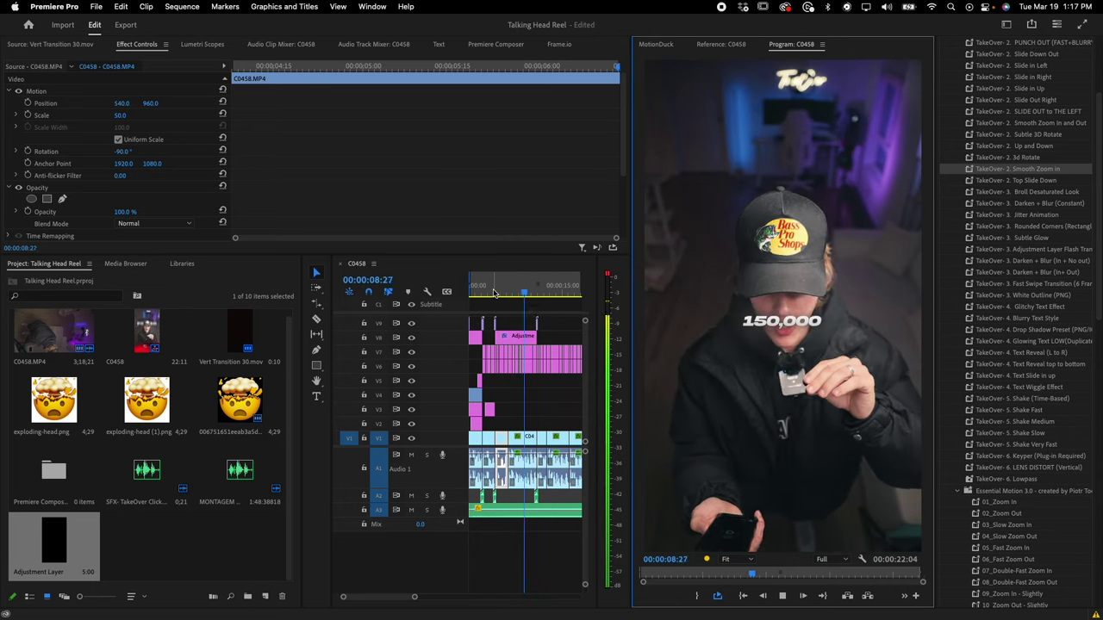
key(space)
key(super+s)
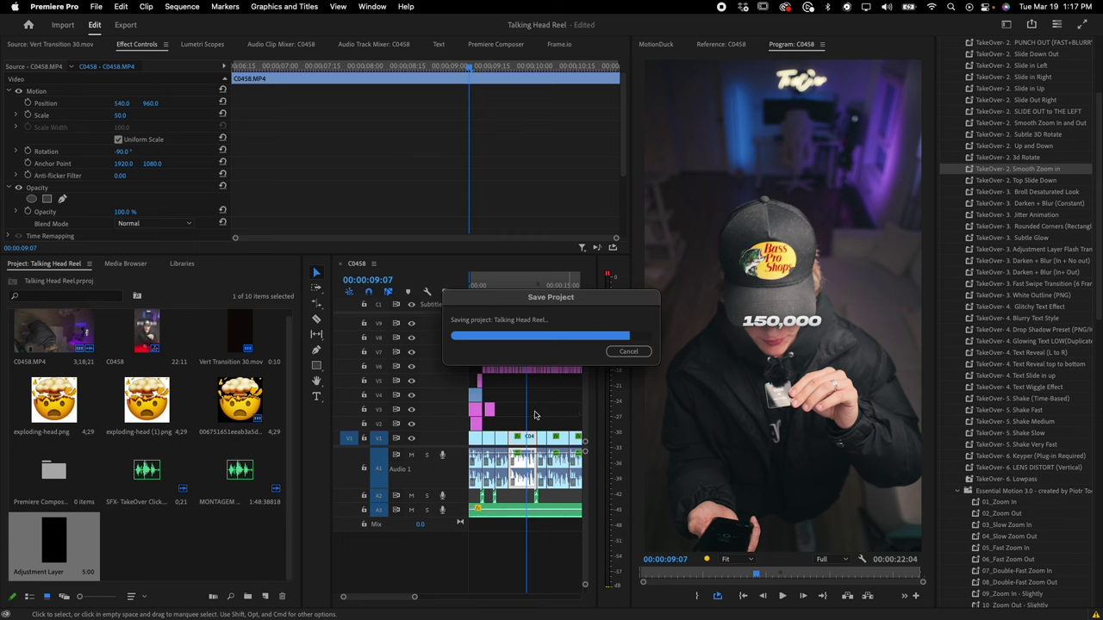
key(minus)
key(minus)
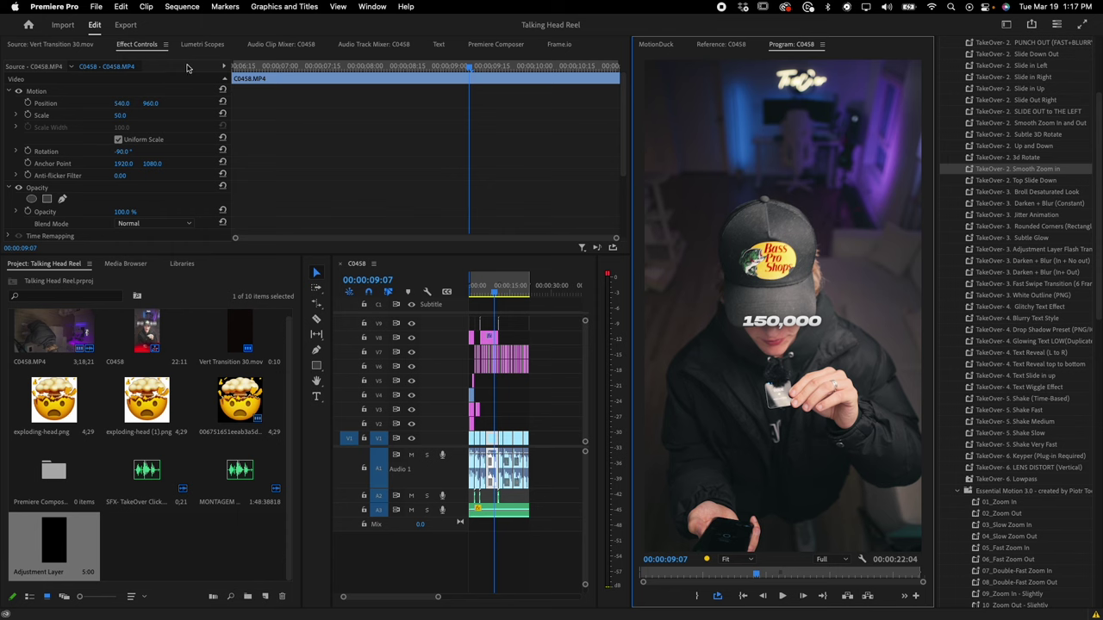
Step: Start a media file export of the sequence, name the file TITLE, and show its basic video settings
click(125, 25)
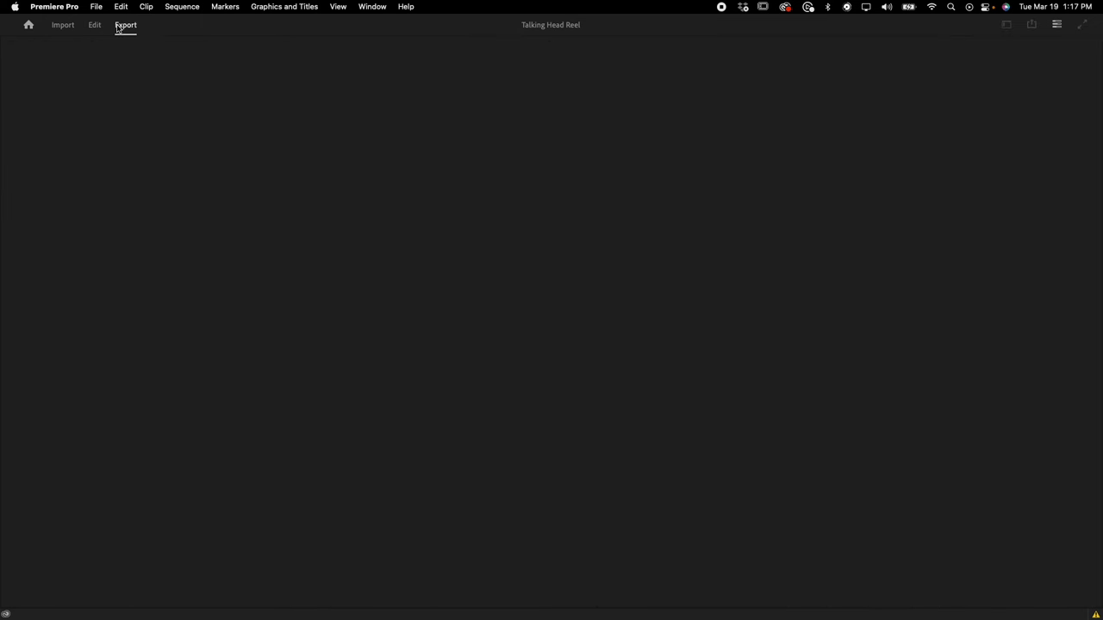
click(310, 79)
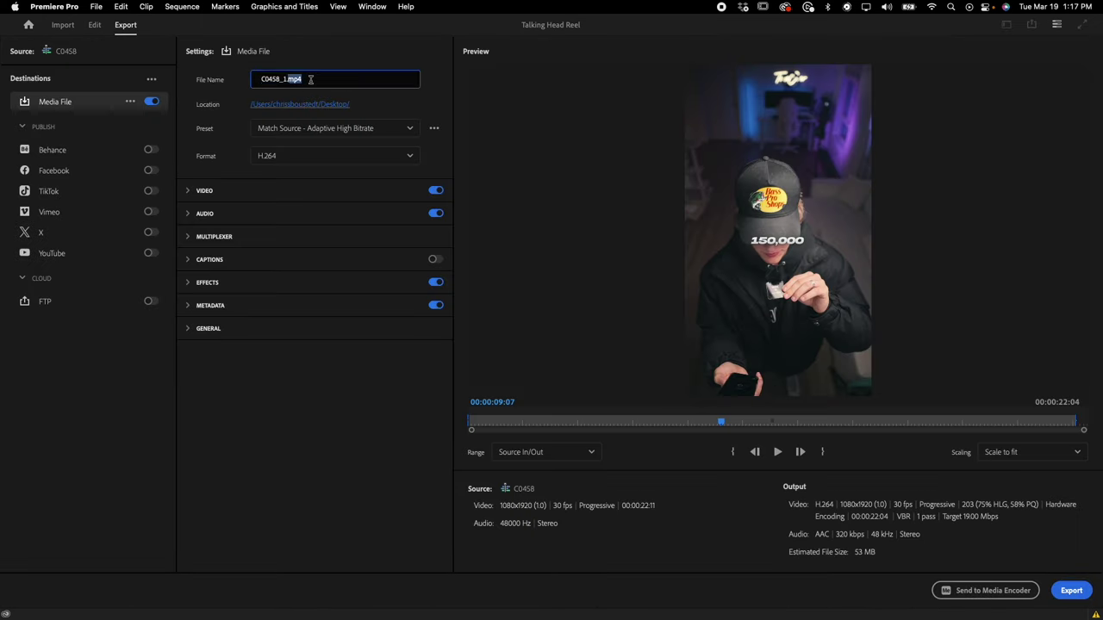
text(TITLE)
click(193, 193)
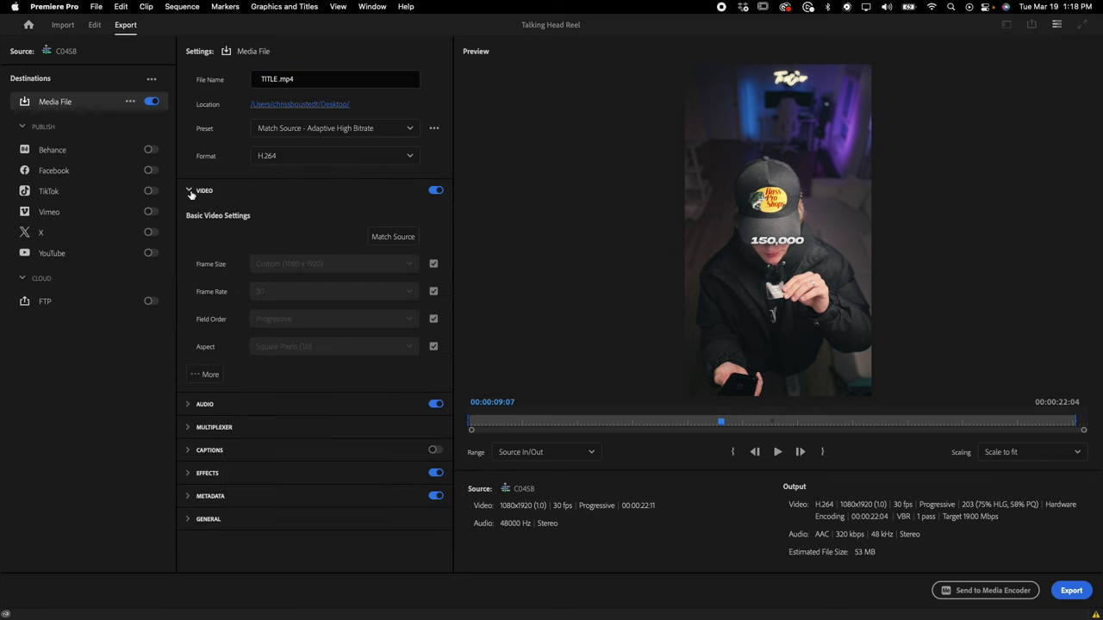
Step: Show the additional video settings and turn on Render at Maximum Depth and Use Maximum Render Quality
click(207, 374)
click(200, 399)
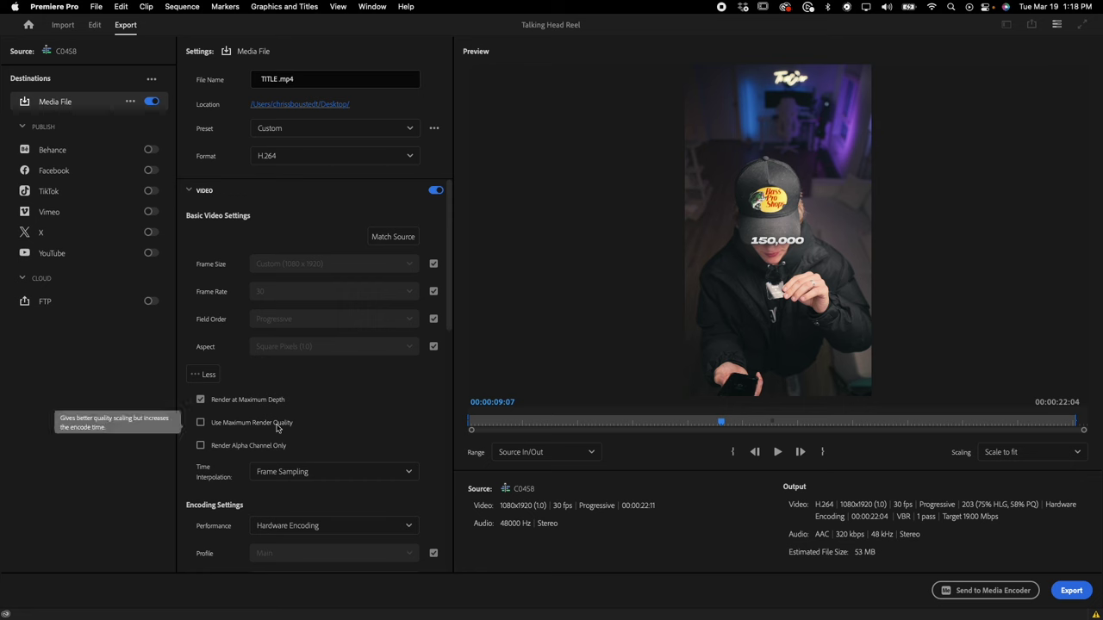
Step: Set the bitrate encoding to VBR, 2 pass, with the target and maximum bitrates both at 38.23 Mbps
scroll(383, 411, down, 10)
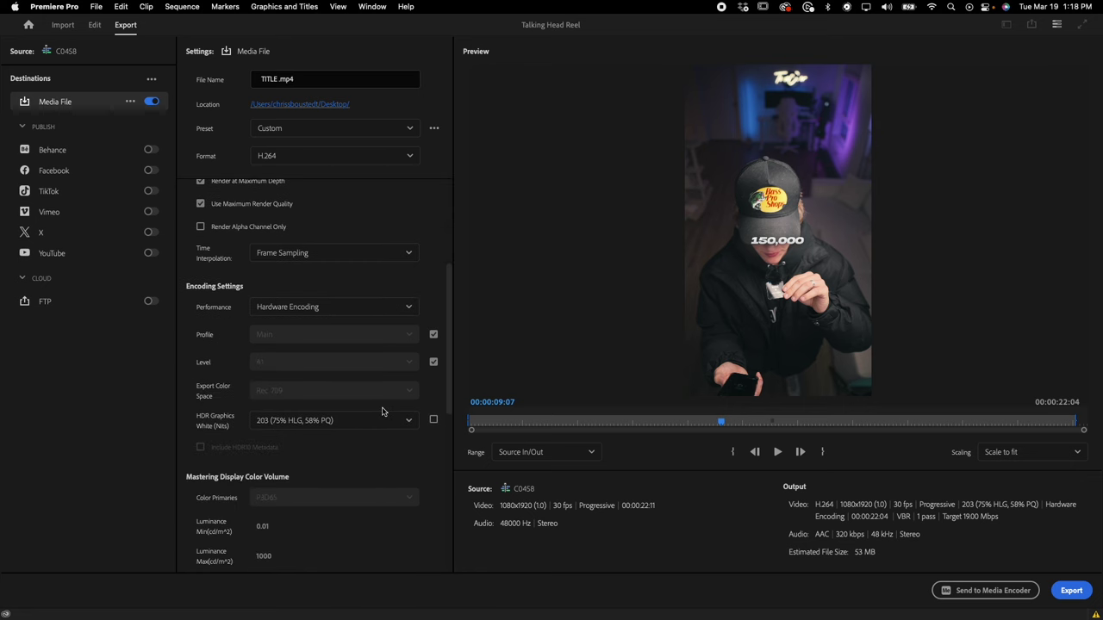
click(383, 413)
click(376, 474)
click(366, 474)
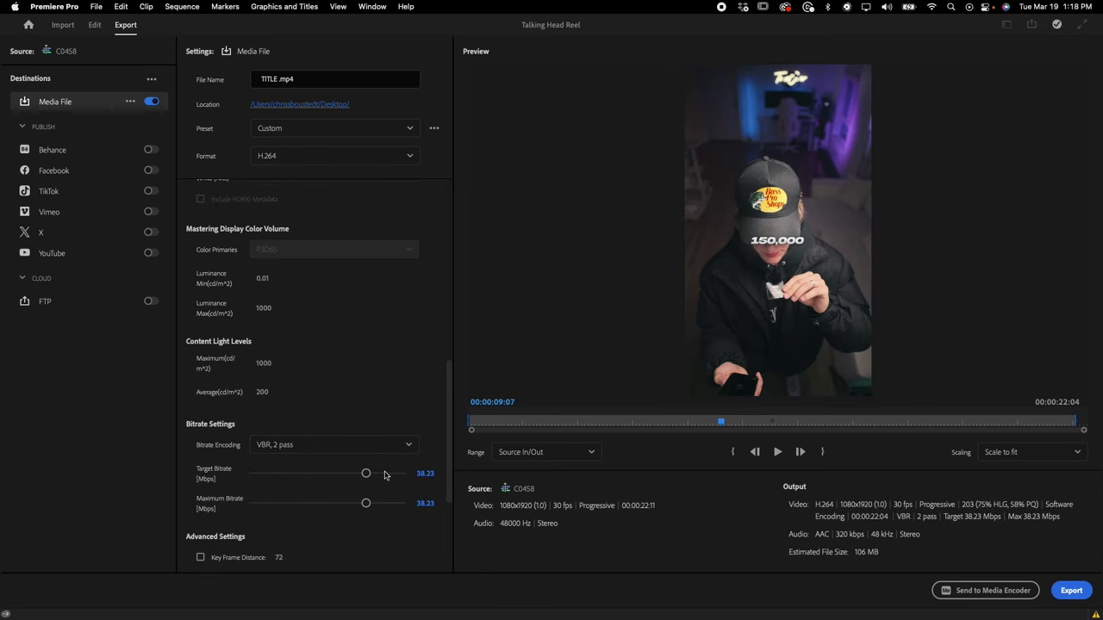
Step: Start exporting the sequence with the chosen settings, and cancel the encoding during its first pass
click(1072, 592)
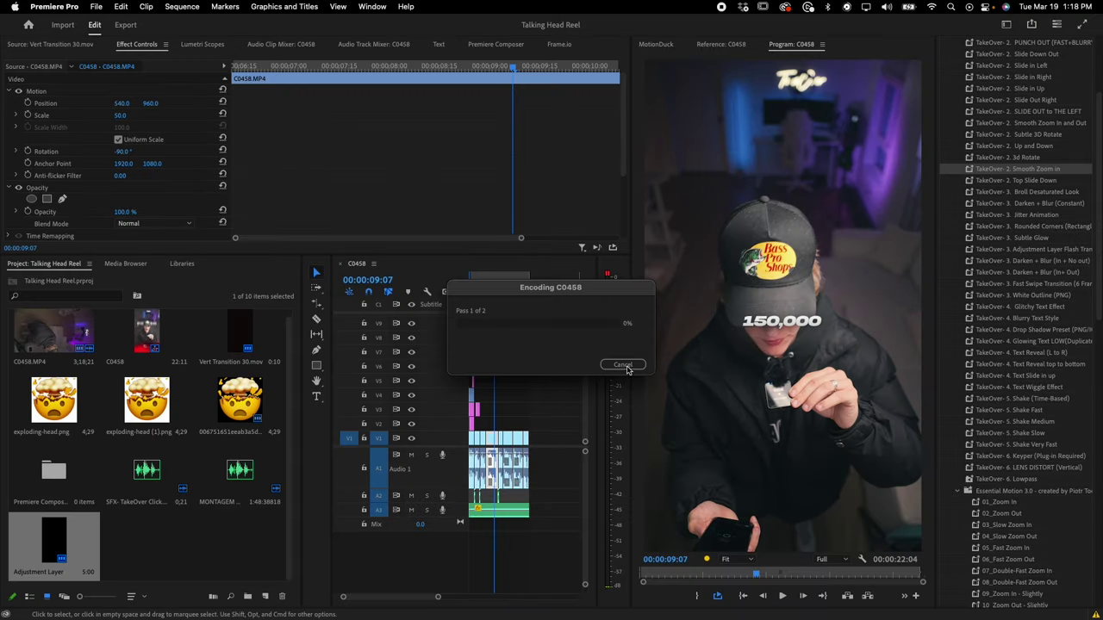
click(619, 365)
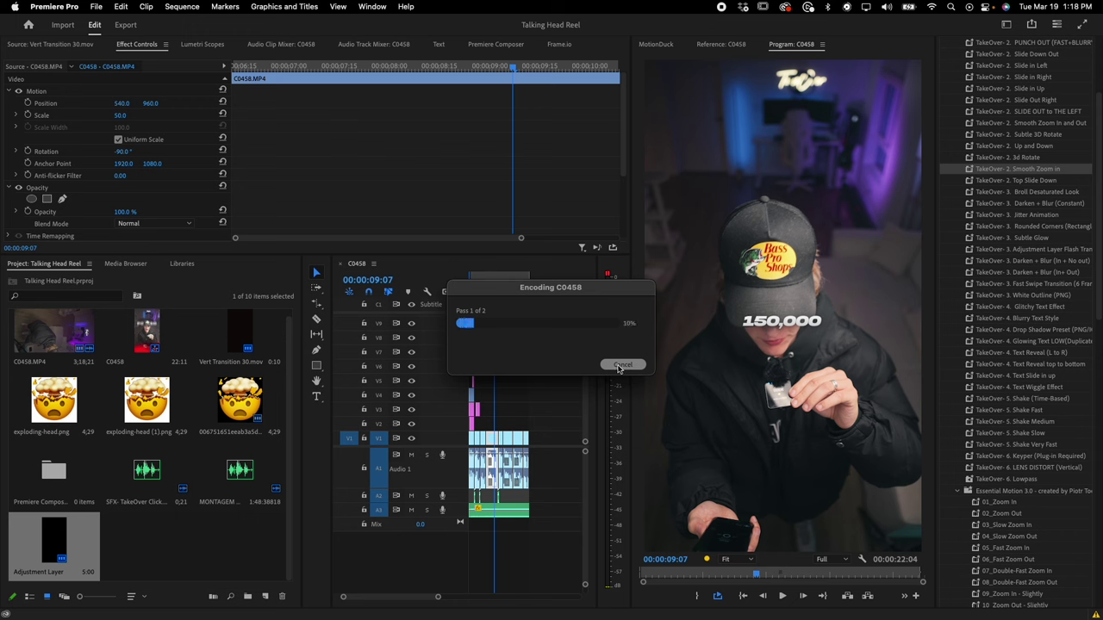
click(622, 366)
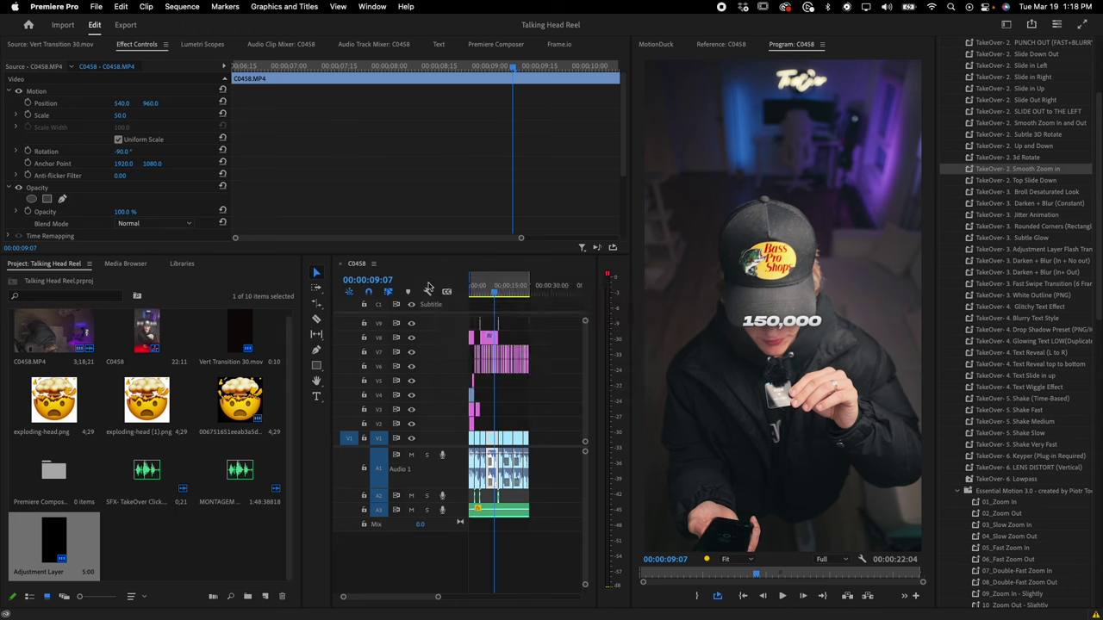